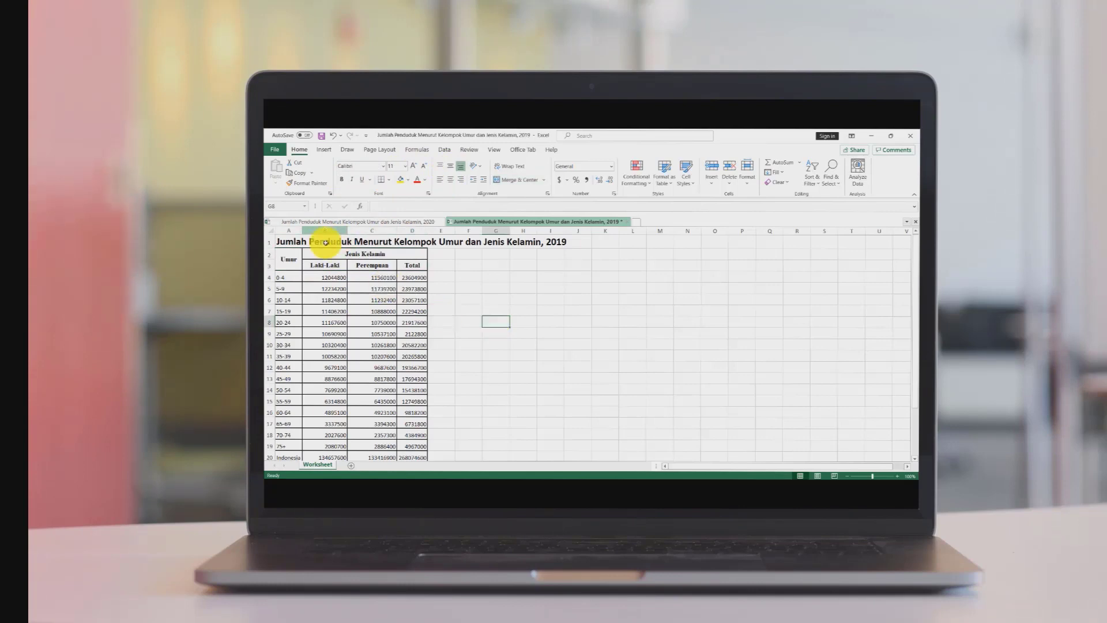
Centre the age-group cells from A4 down to the Indonesia row and slightly widen column A.
left_click(282, 277)
key("ctrl+shift+Down")
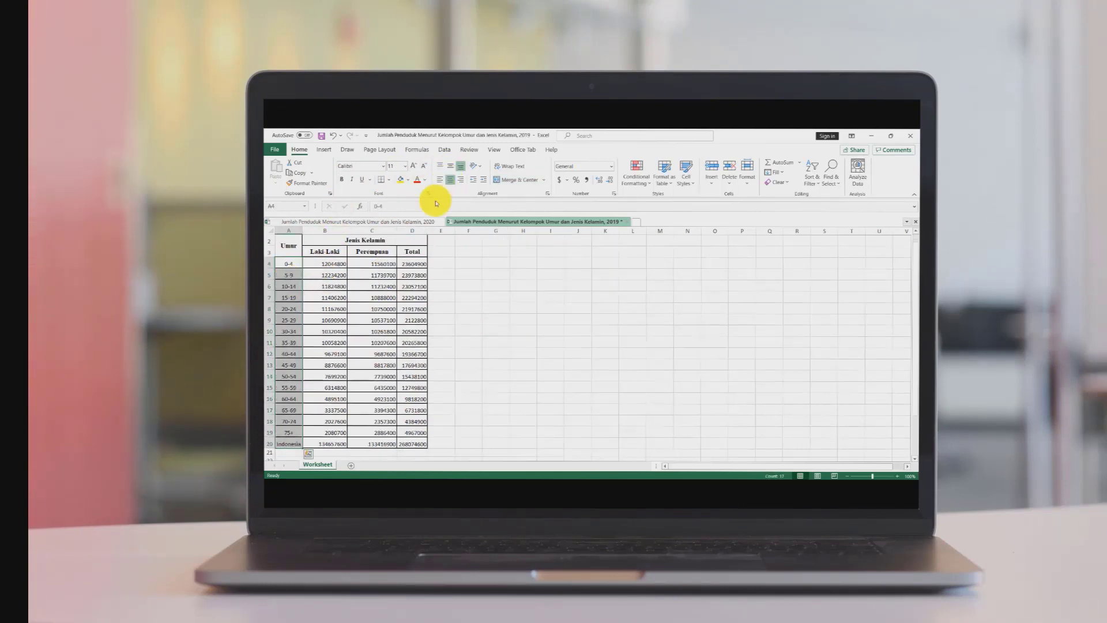
left_click(376, 240)
left_click_drag(302, 230, 309, 230)
left_click(493, 295)
Change the title in row 1 to Times New Roman with a smaller font size.
left_click_drag(915, 284, 914, 270)
left_click(487, 240)
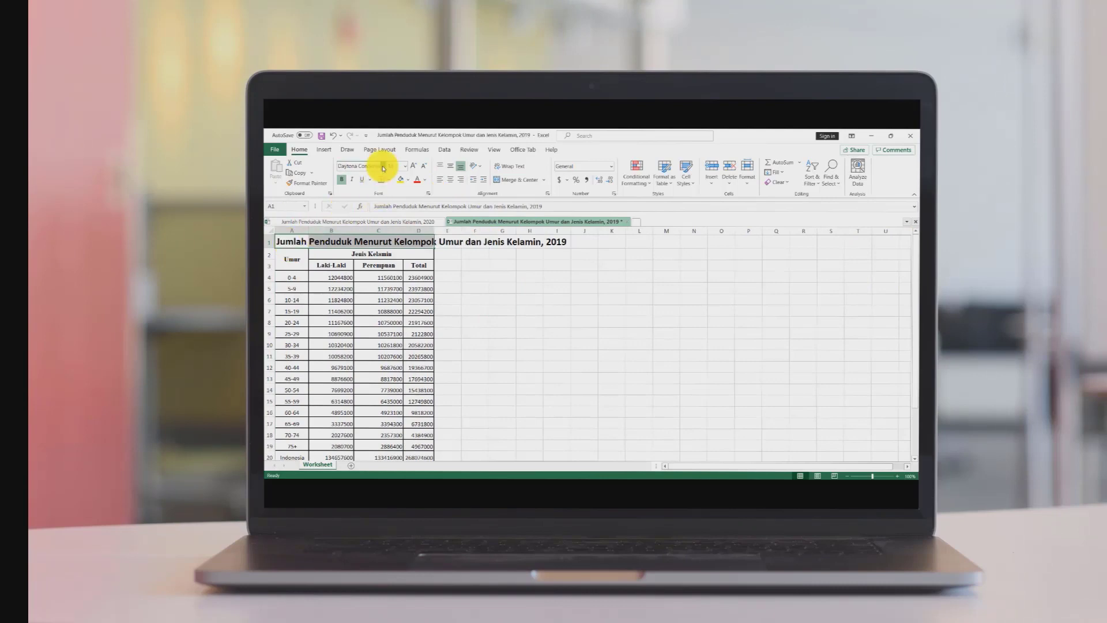
left_click(383, 166)
left_click_drag(459, 219, 460, 376)
left_click(388, 297)
left_click(405, 166)
left_click(394, 211)
Wrap the title, merge and centre it across A1:D1 with middle alignment, and reduce row 1's height to fit.
left_click(513, 167)
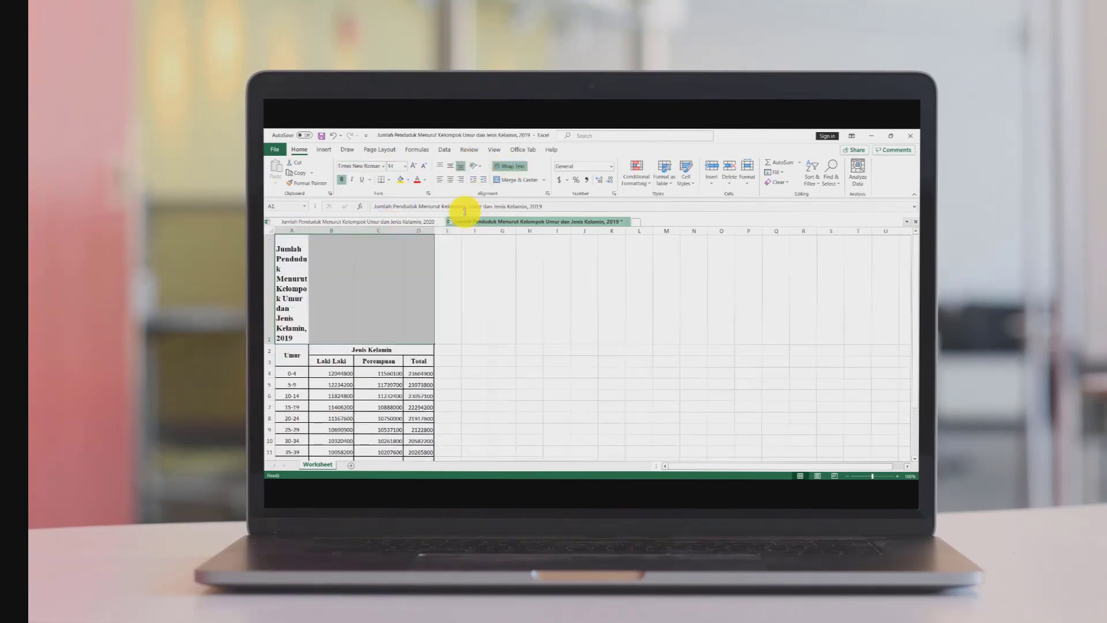
left_click(519, 179)
left_click(450, 165)
left_click_drag(273, 344, 280, 252)
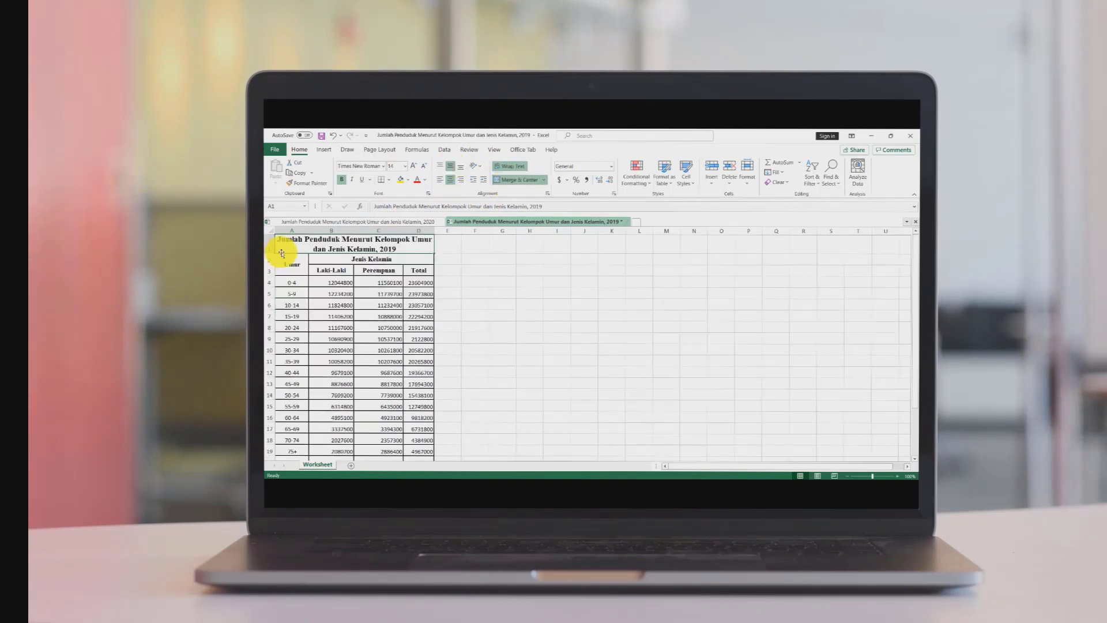
Set the title's font size to 12 and widen columns B to D to fit the title on one line.
left_click_drag(433, 230, 454, 231)
left_click(405, 166)
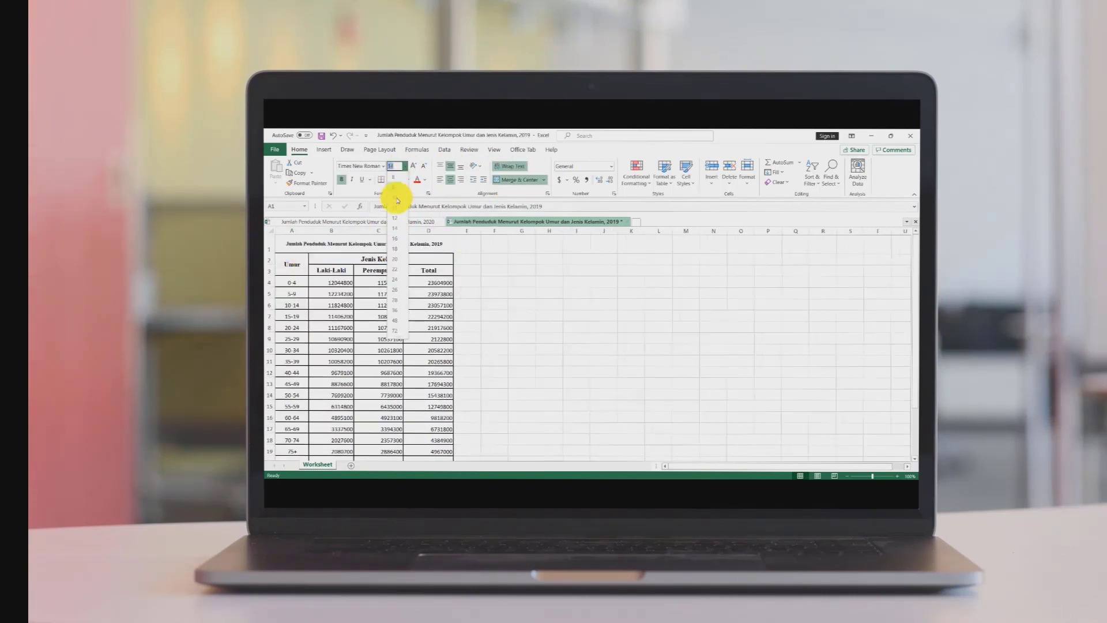
left_click(396, 218)
left_click_drag(354, 231, 427, 231)
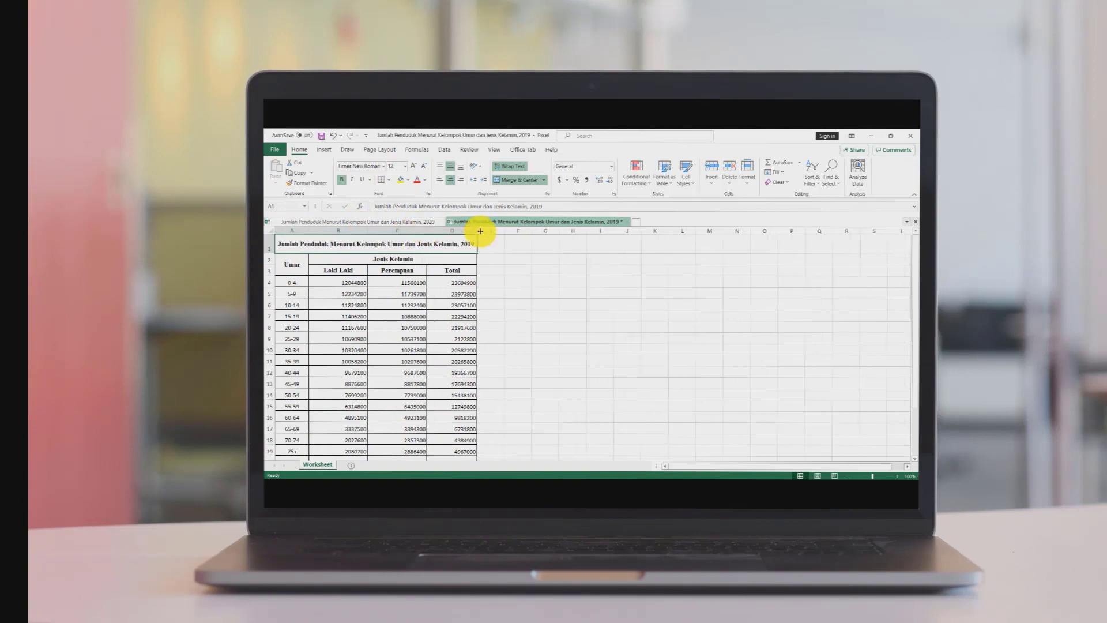
left_click(523, 285)
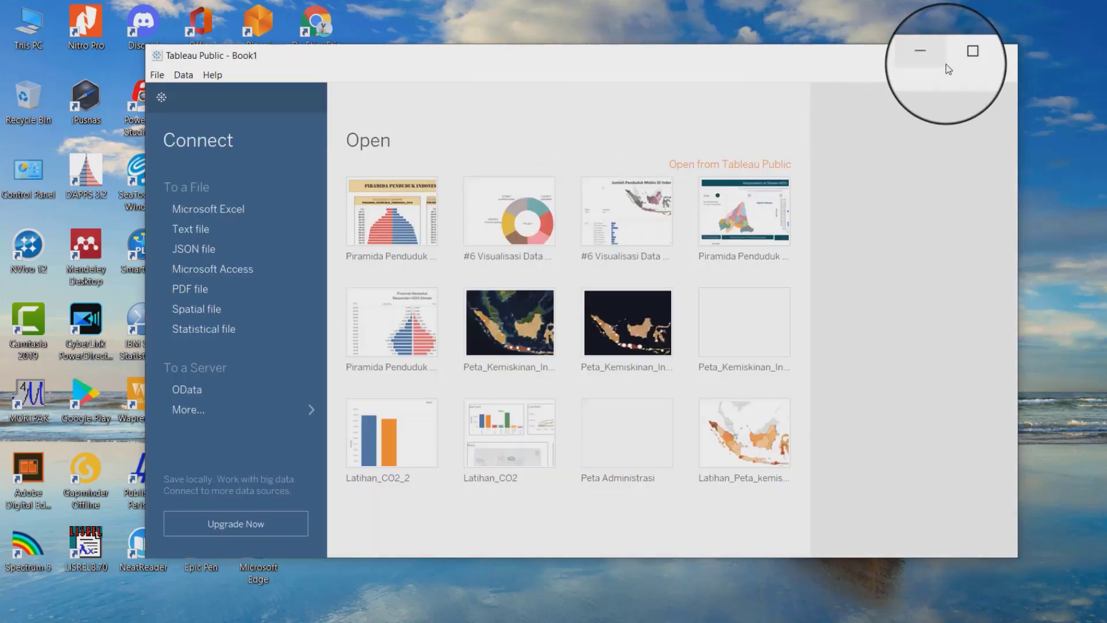
In Tableau Public, maximise the window and connect to the Excel file Jumlah_Penduduk_JenisKelamin_2019_2020.
left_click(963, 55)
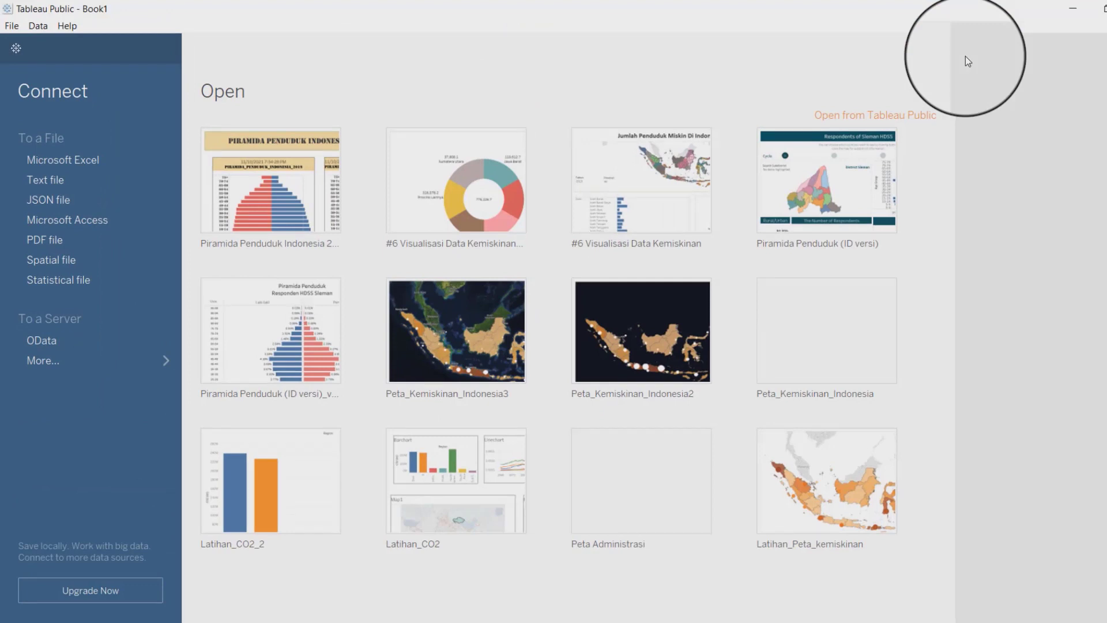
left_click(74, 166)
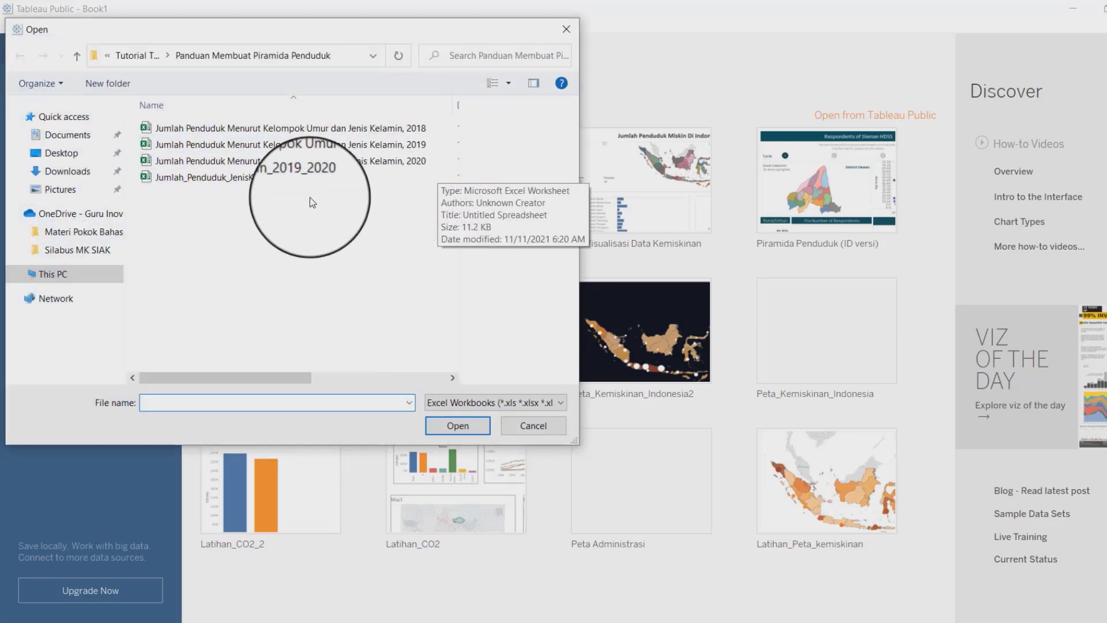
left_click(288, 177)
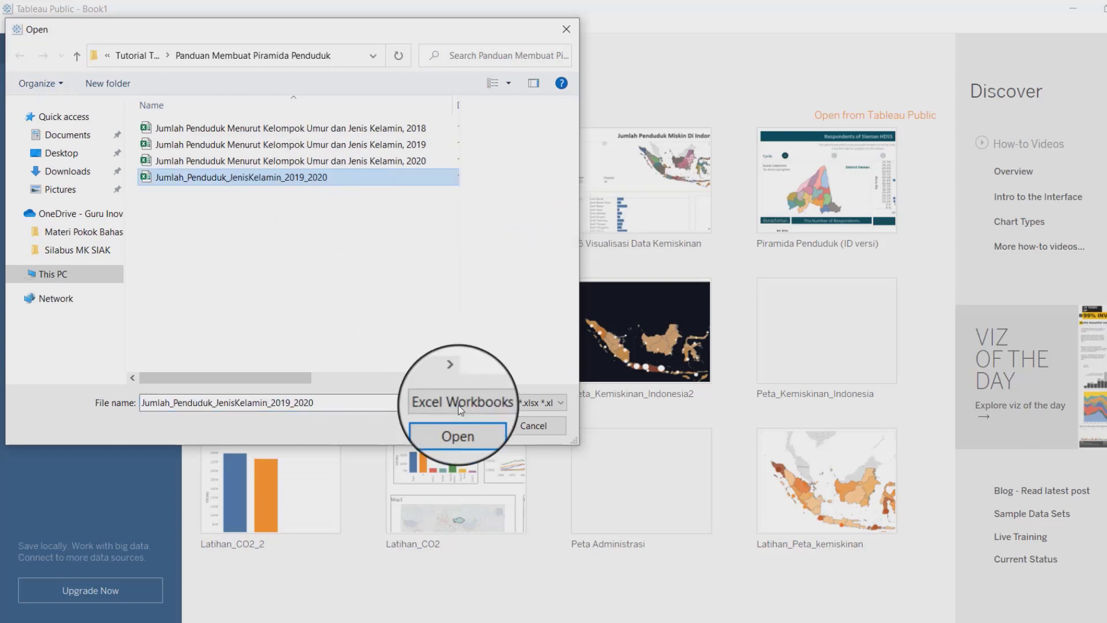
left_click(459, 425)
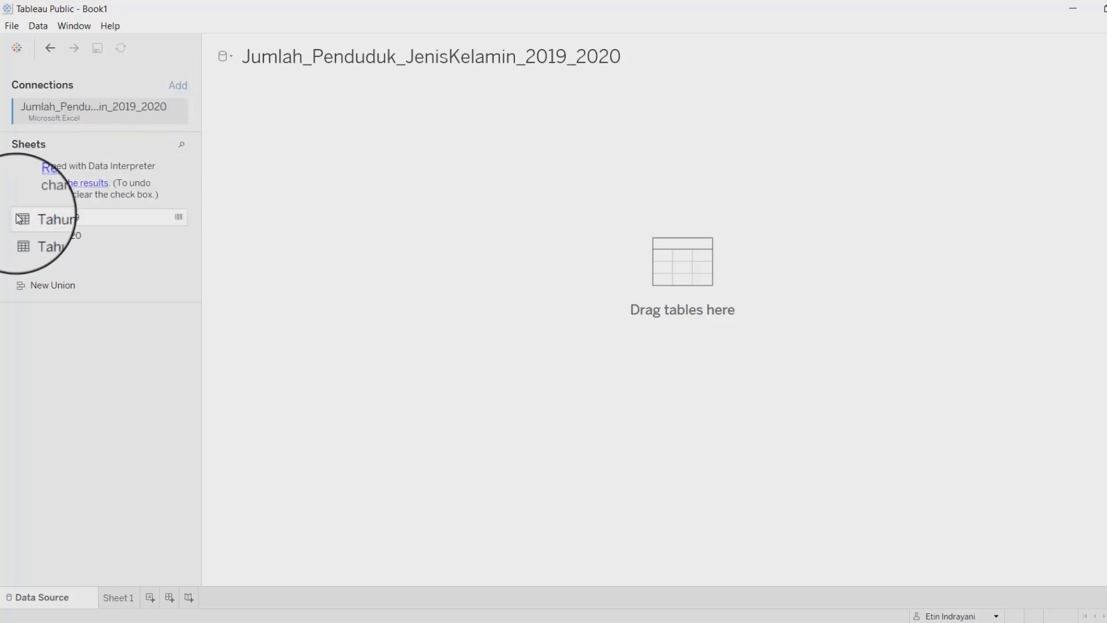
Add the Tahun 2019 sheet to the data source canvas and collapse its table details.
left_click_drag(21, 218, 643, 268)
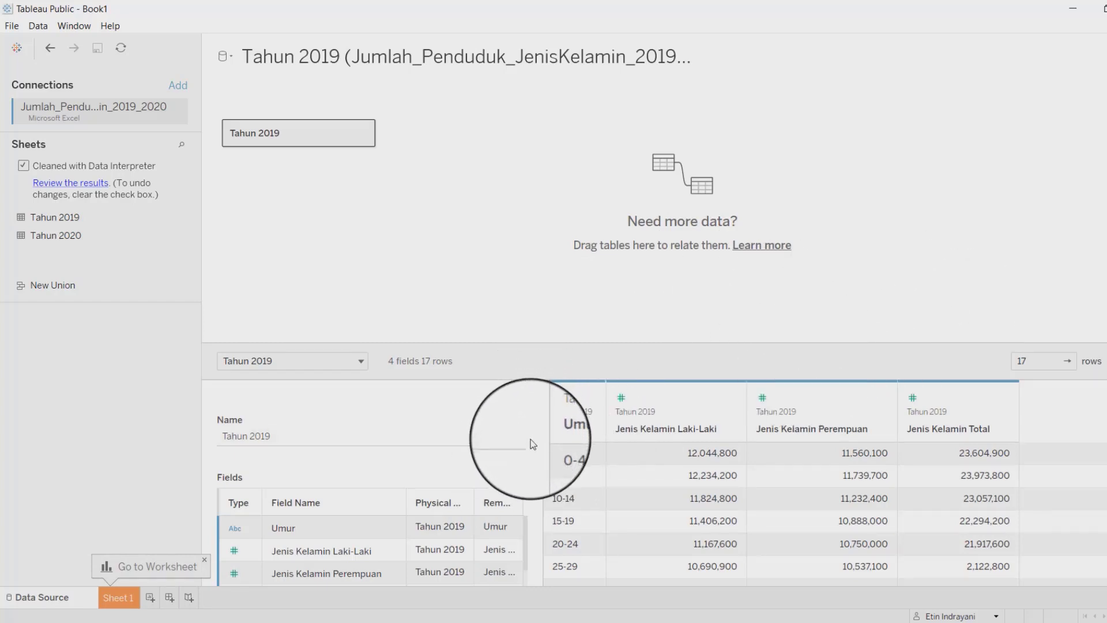
mouse_move(525, 532)
left_mouse_down()
mouse_move(524, 562)
mouse_move(522, 514)
left_mouse_up()
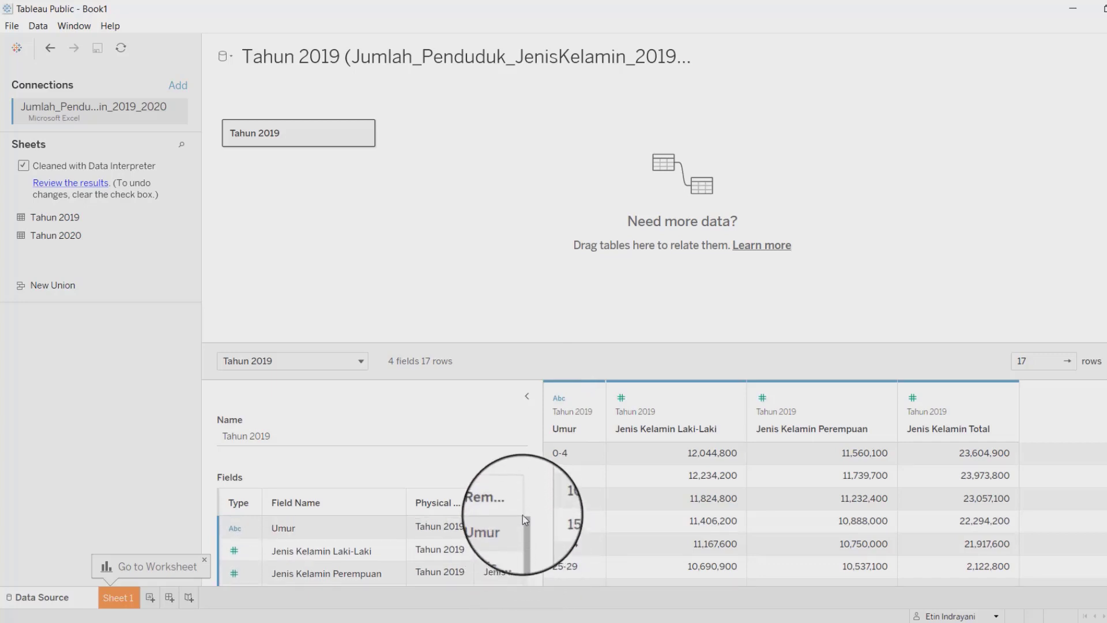
left_click(528, 397)
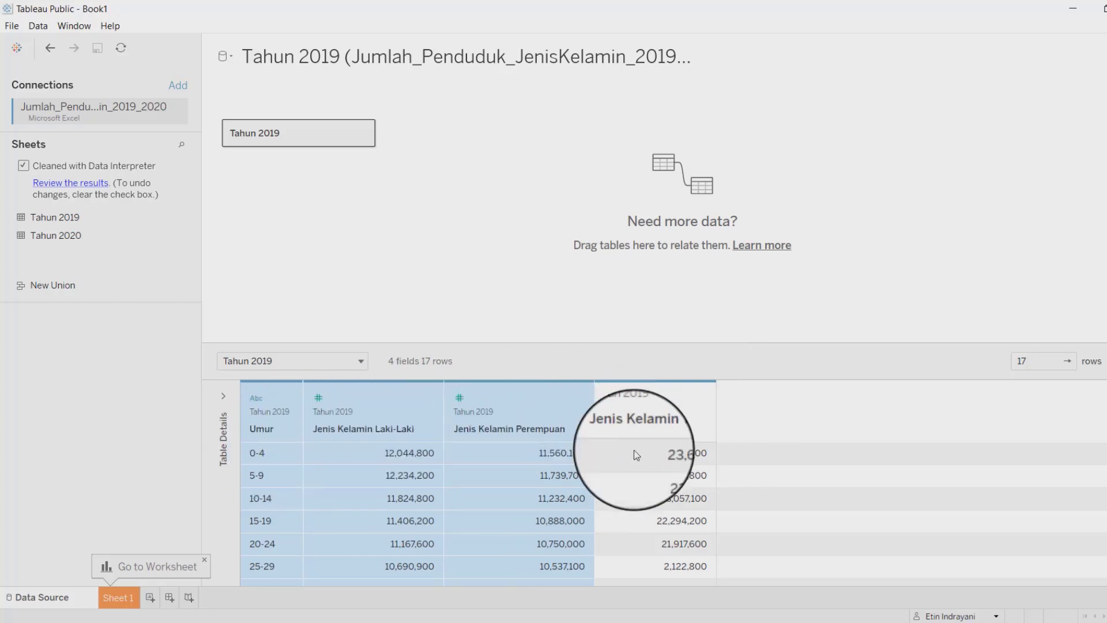
Open Sheet 1 and rename it Butterfly Chart-1.
left_click(110, 597)
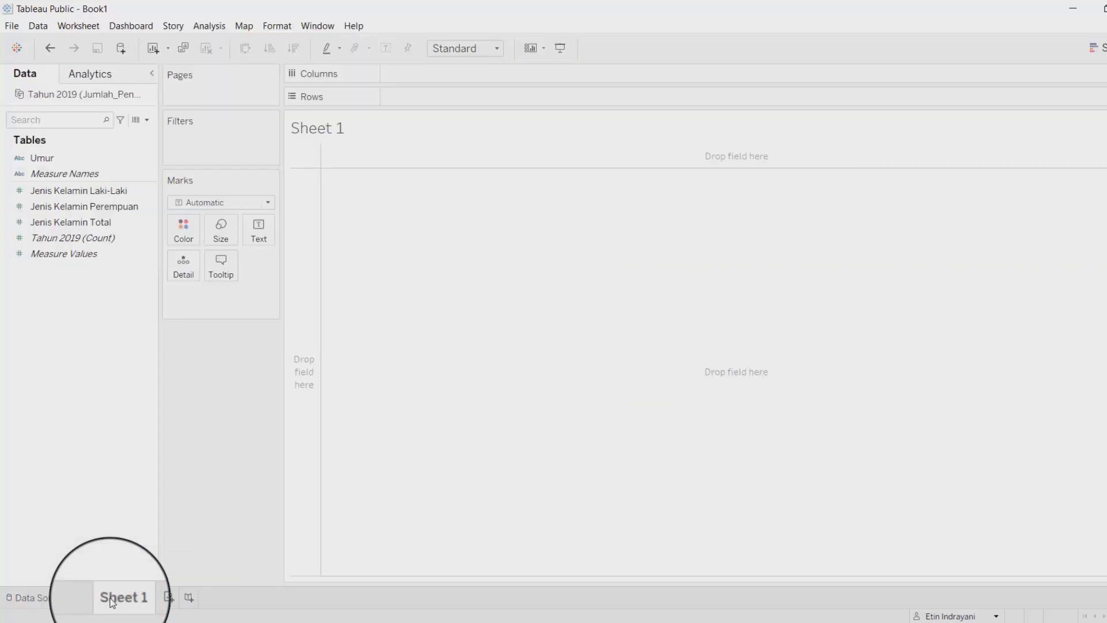
right_click(113, 601)
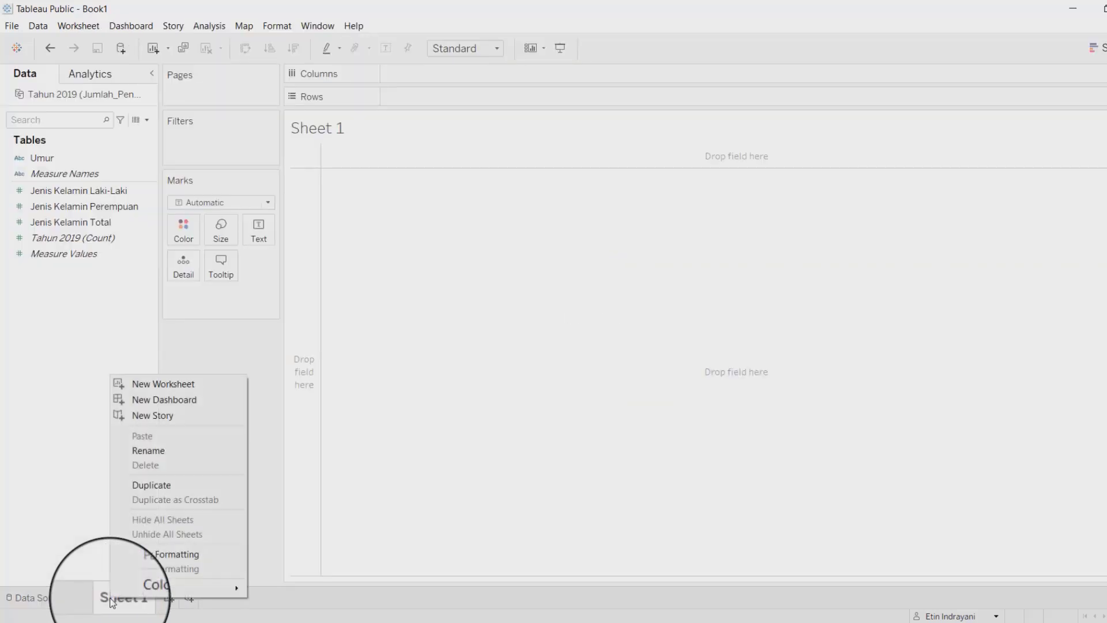
left_click(150, 450)
type("Bu")
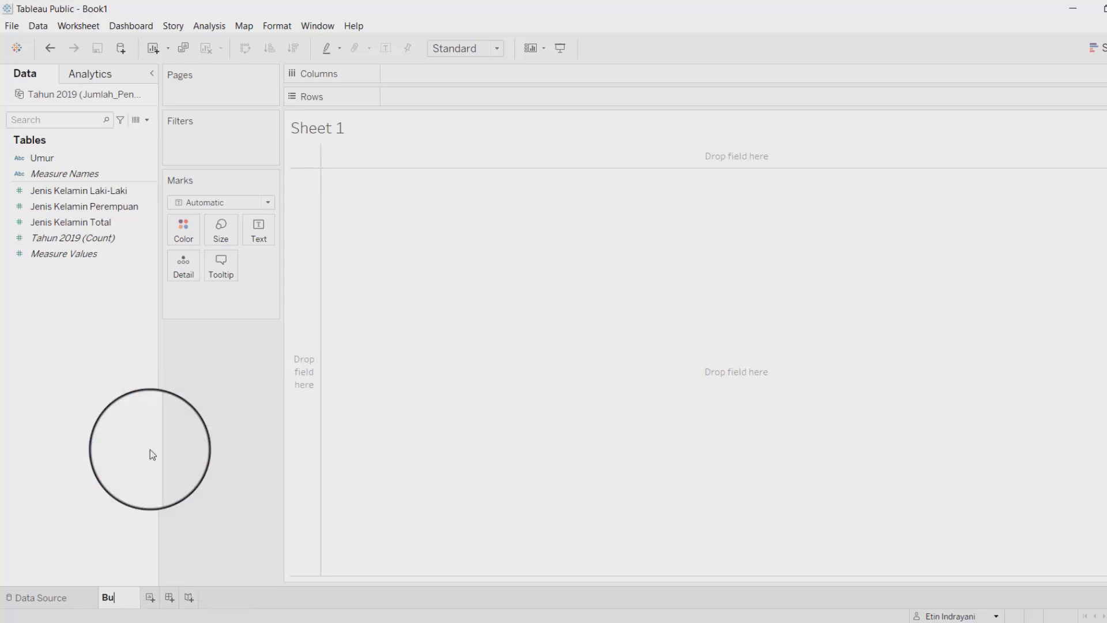
type("tterfly")
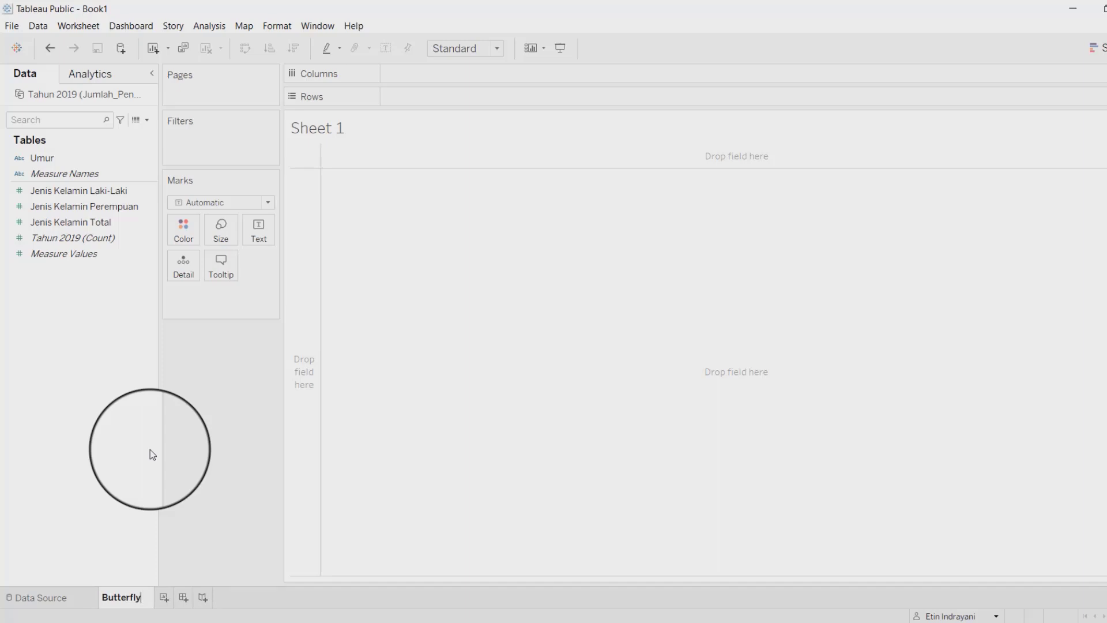
type(" Chart")
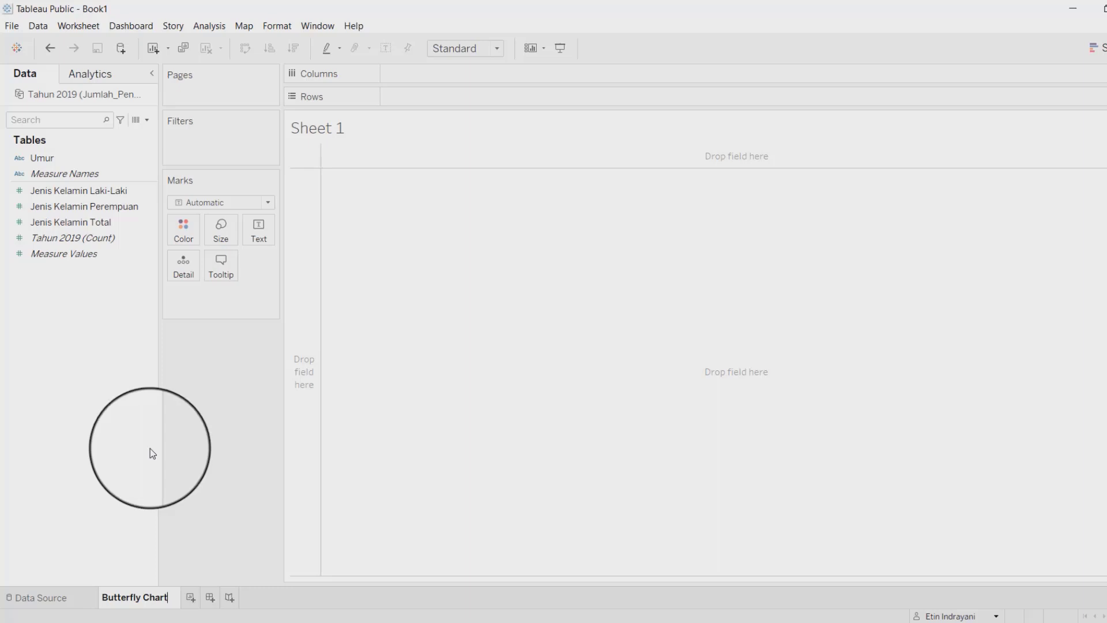
type("-1")
left_click(224, 497)
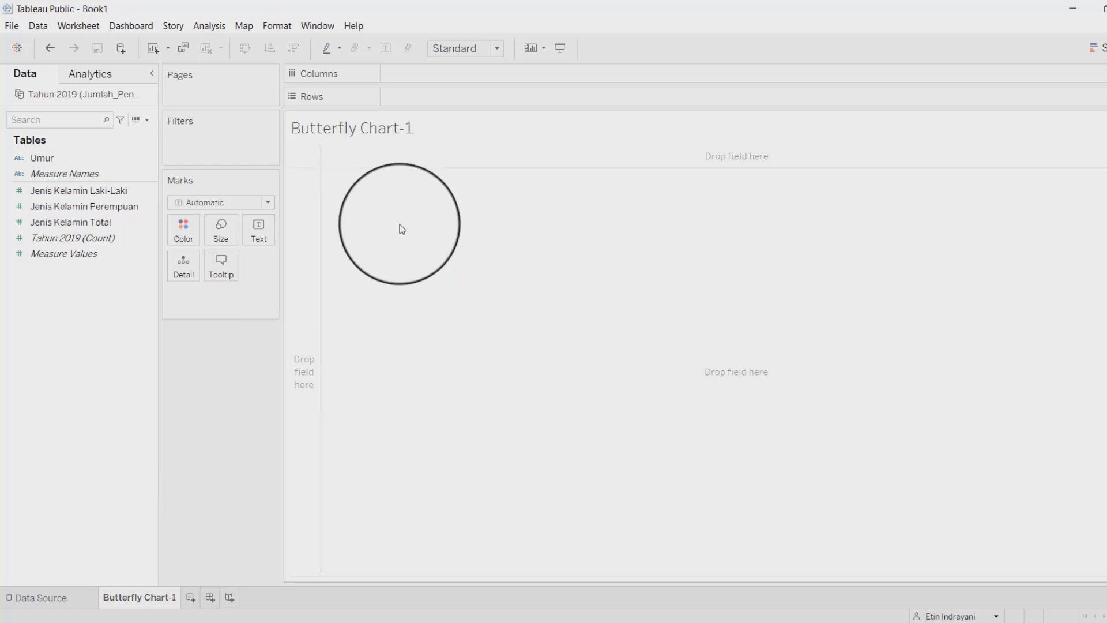
Place Umur on the rows and Jenis Kelamin Perempuan on the columns to build a bar chart by age group.
left_click(127, 162)
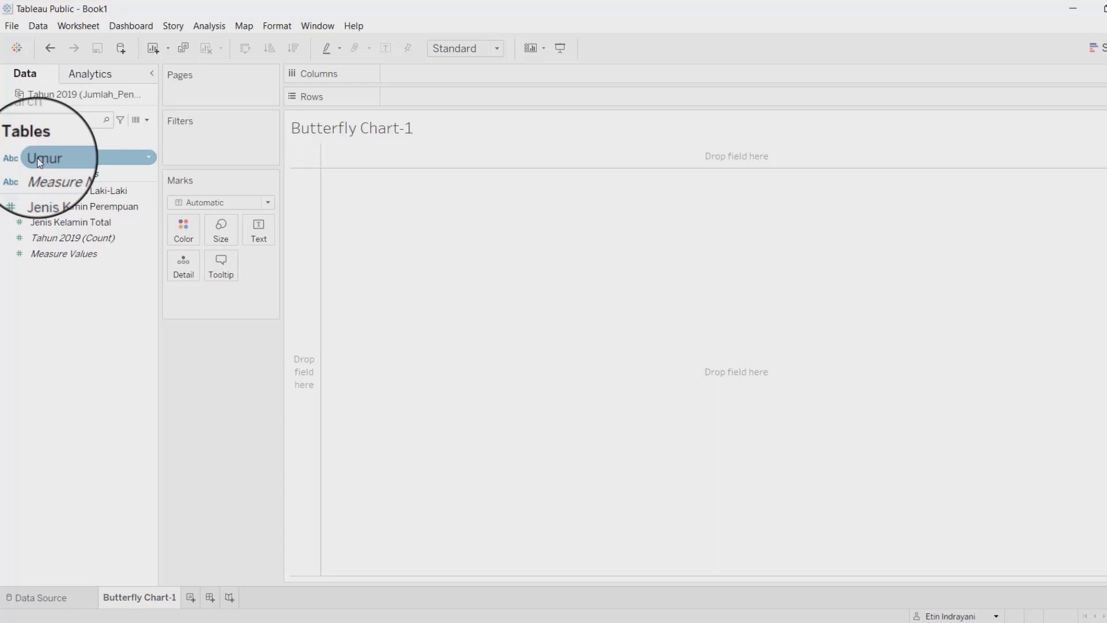
left_click_drag(40, 160, 395, 99)
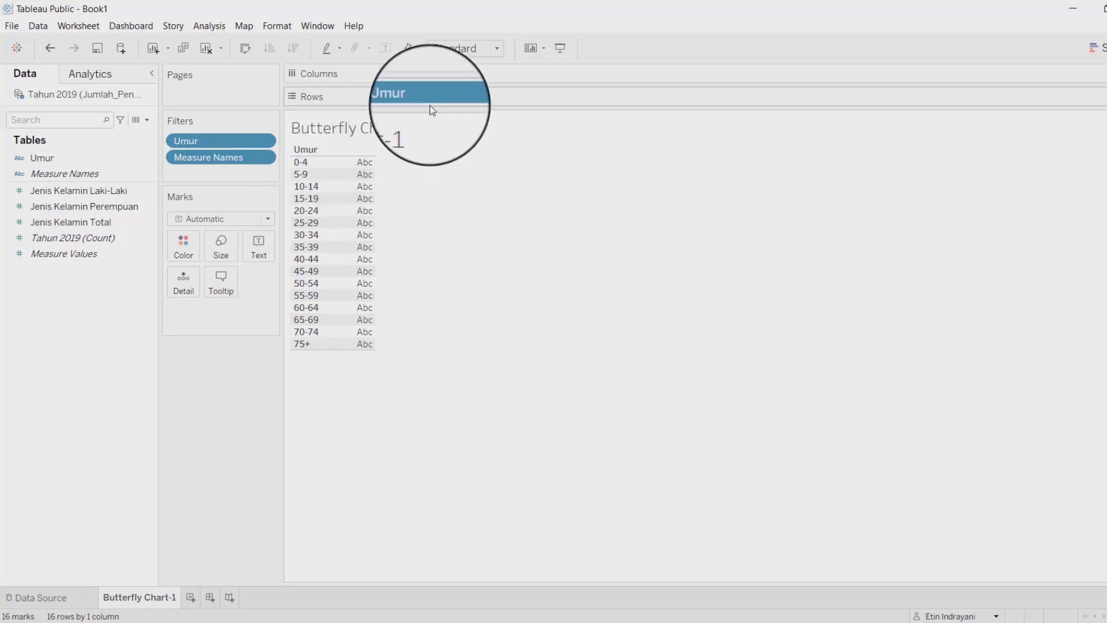
left_click(115, 207)
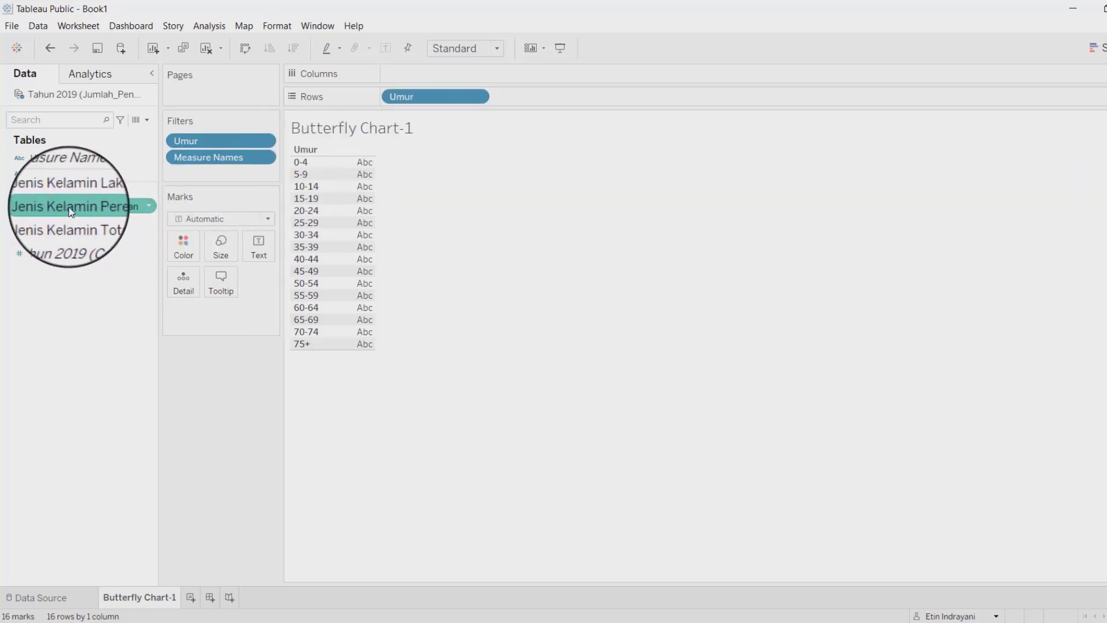
left_click_drag(72, 212, 426, 75)
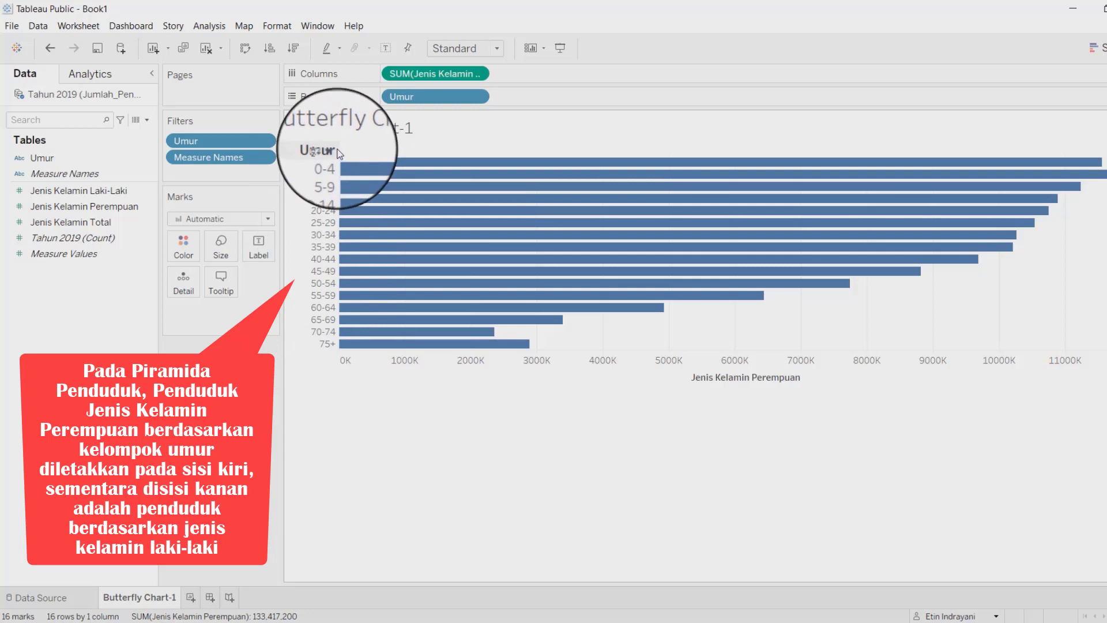
Sort Umur descending by data source order and add Jenis Kelamin Laki-Laki to the columns after Jenis Kelamin Perempuan.
left_click(332, 151)
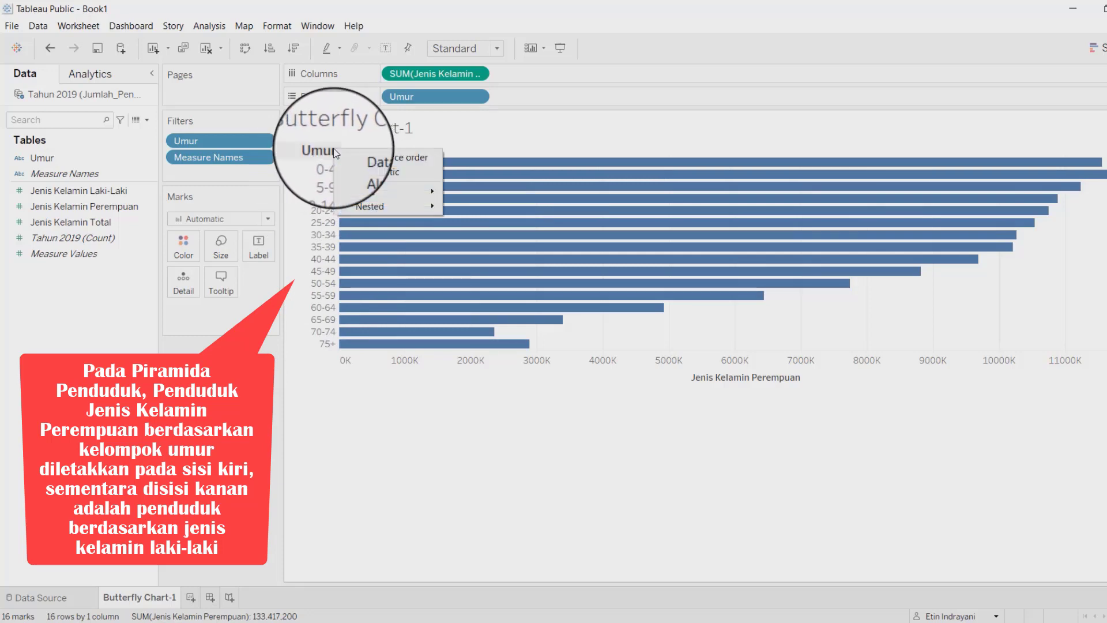
left_click(379, 161)
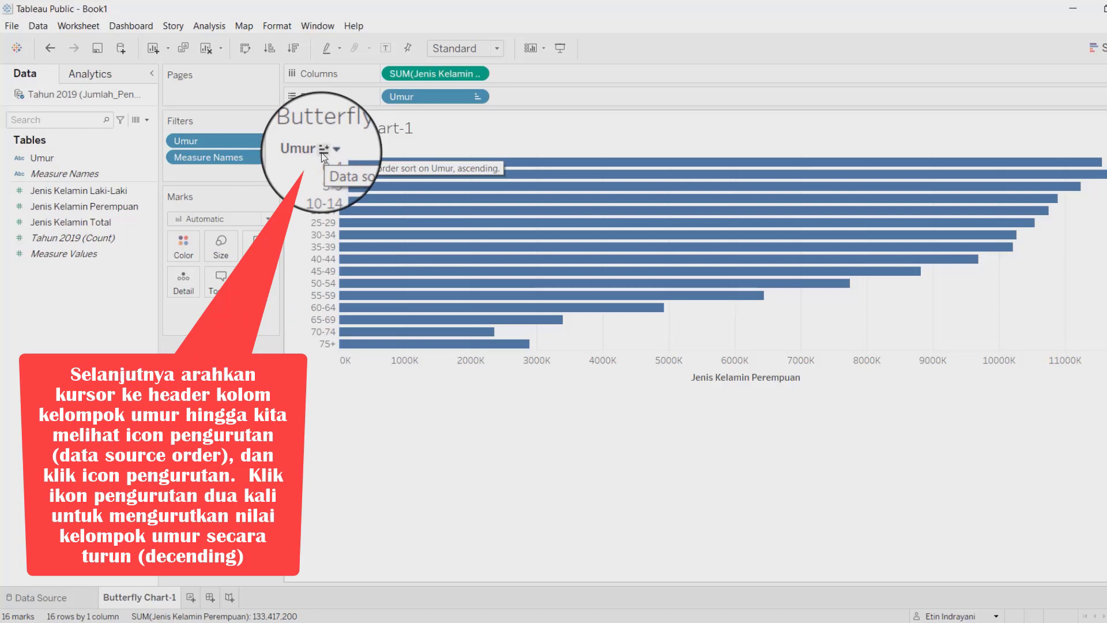
left_click(320, 152)
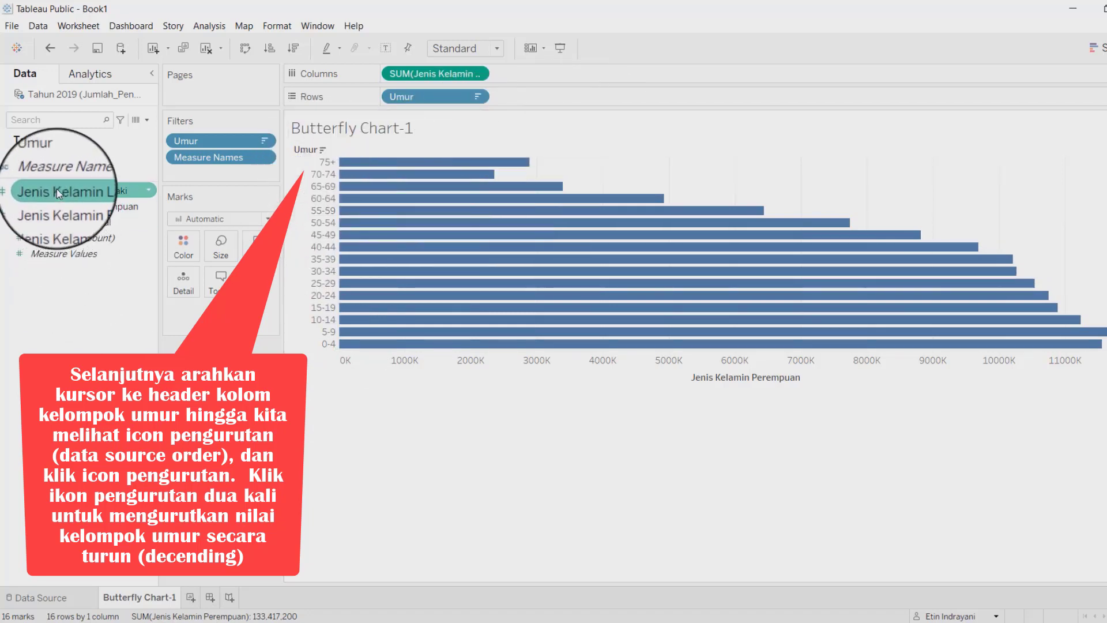
left_click_drag(56, 188, 525, 71)
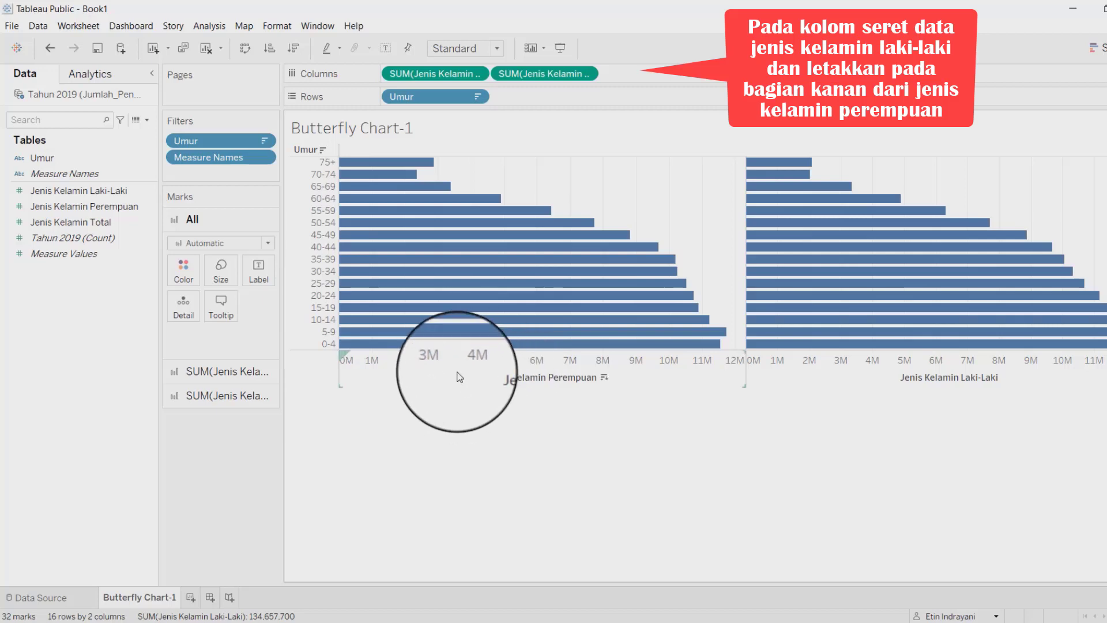
Reverse the scale of the Jenis Kelamin Perempuan axis and set its title to Perempuan.
right_click(515, 379)
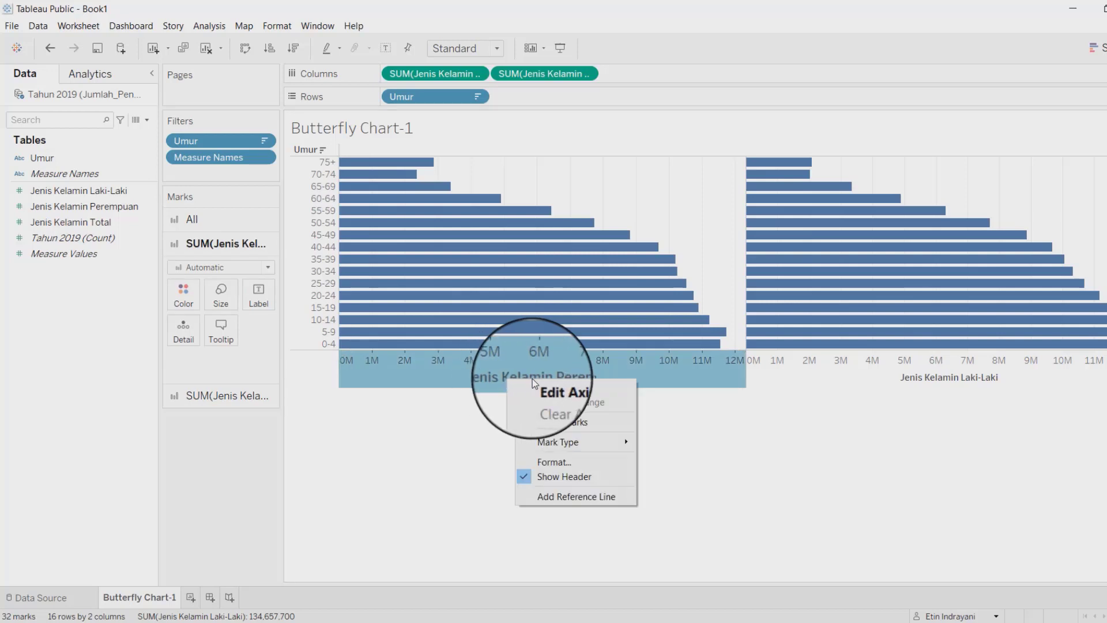
left_click(564, 391)
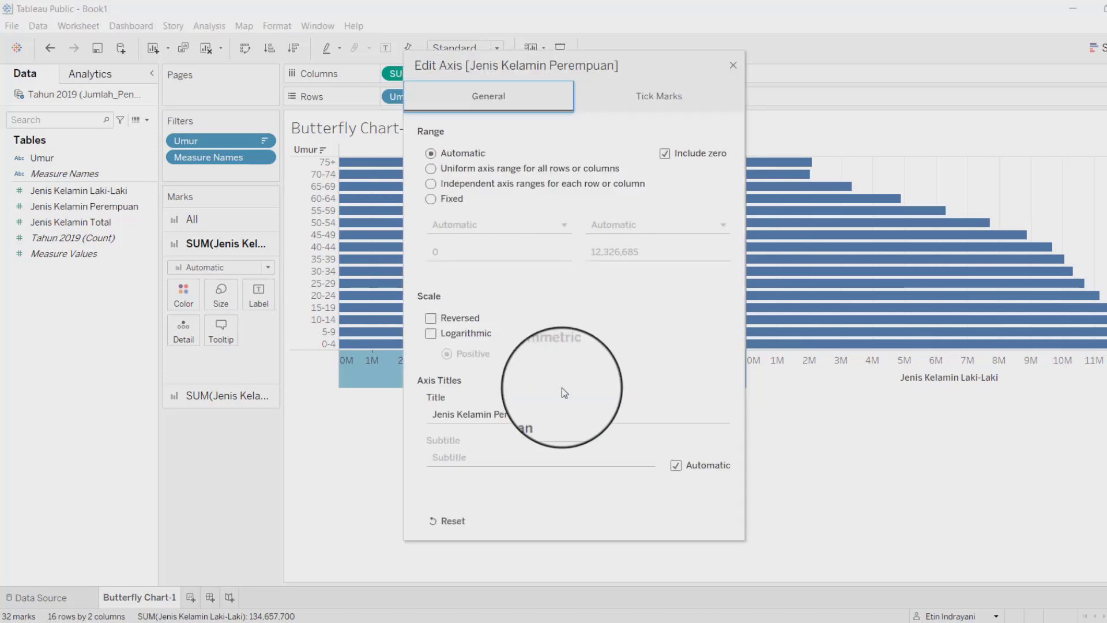
left_click(431, 320)
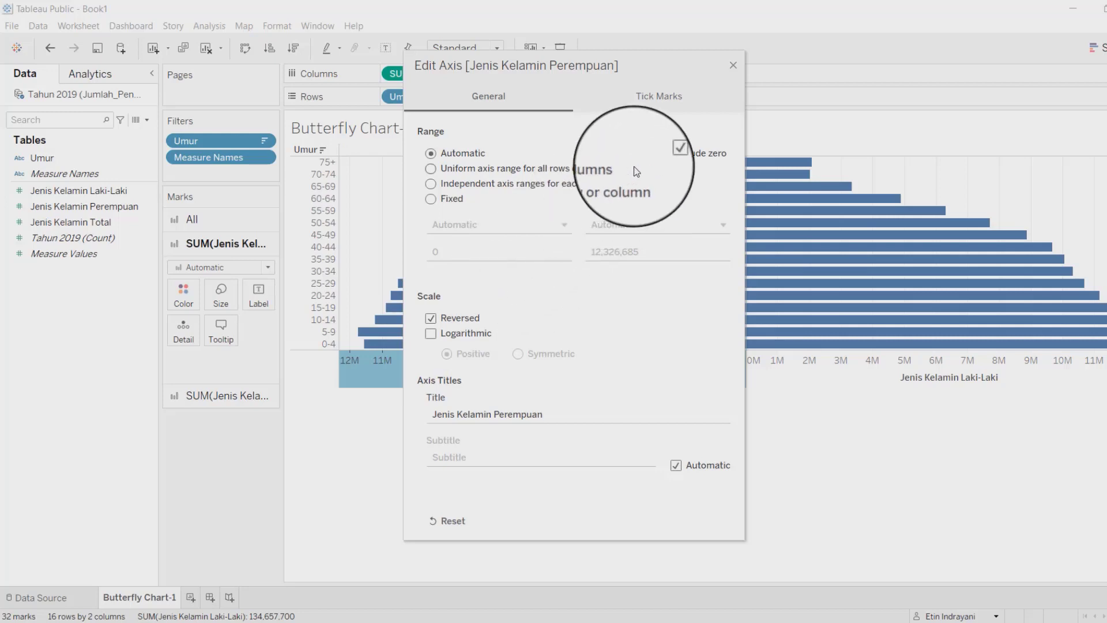
triple_click(496, 414)
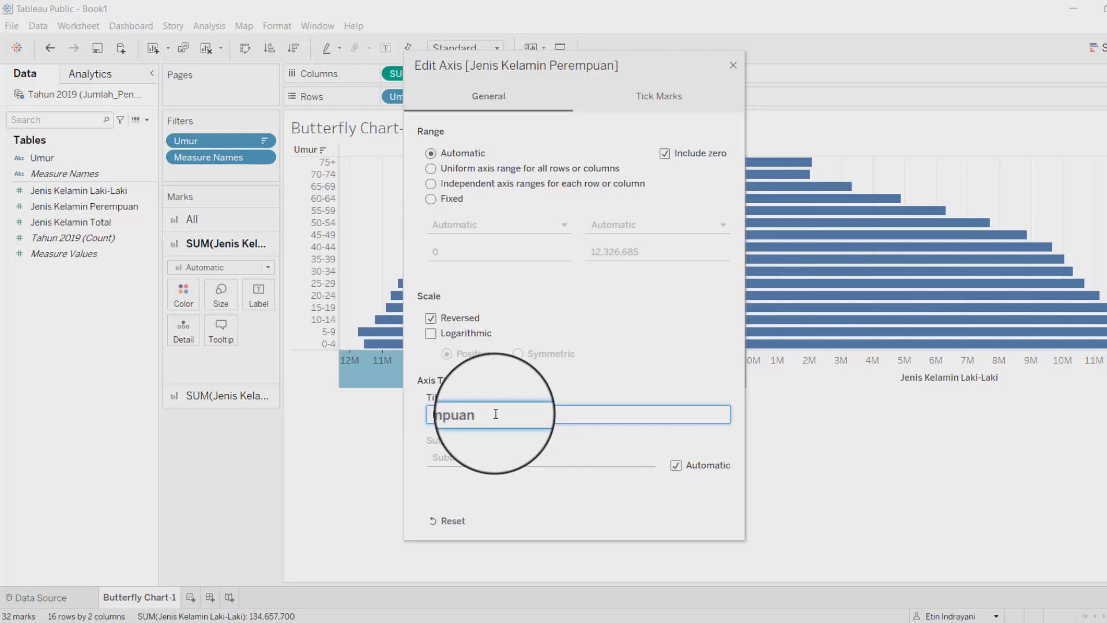
left_click(735, 66)
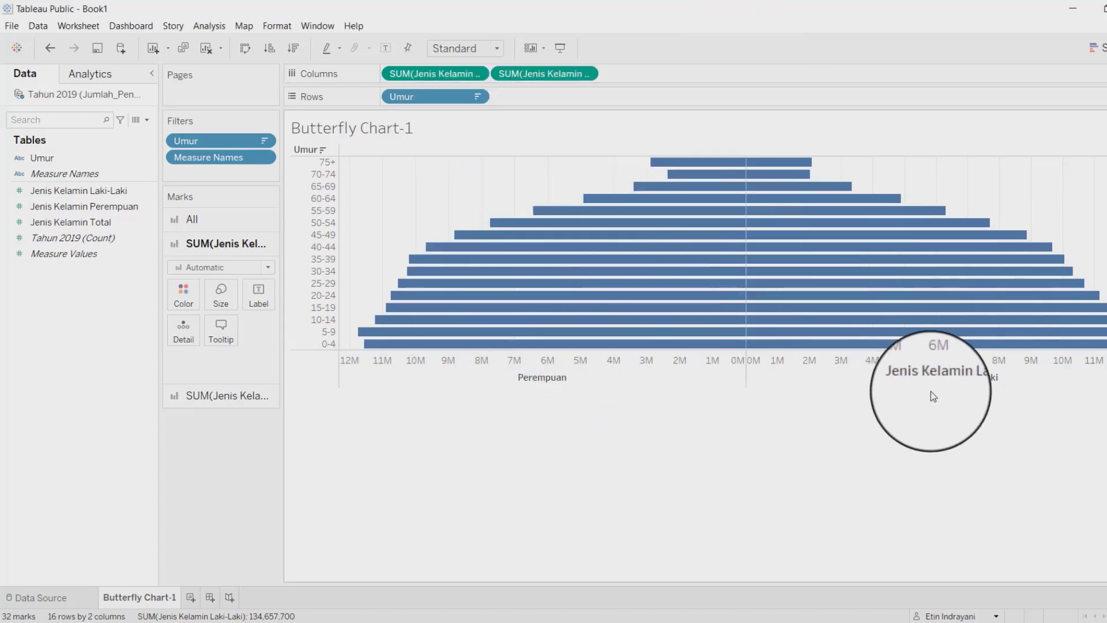
Set the Jenis Kelamin Laki-Laki axis title to Laki-Laki and fit the chart to Entire View.
right_click(943, 379)
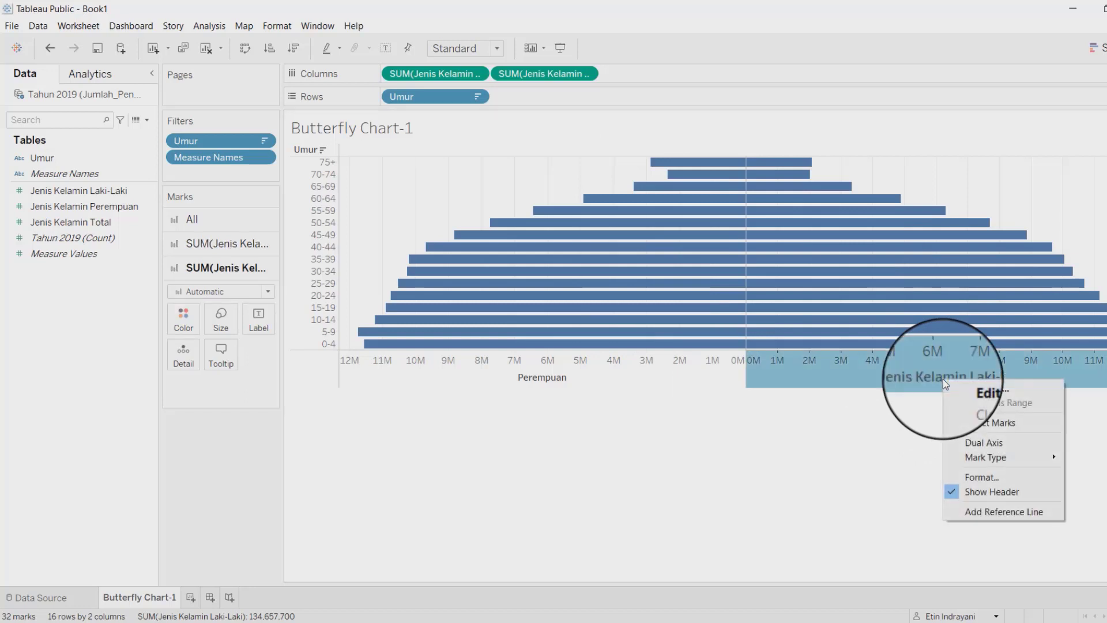
left_click(976, 393)
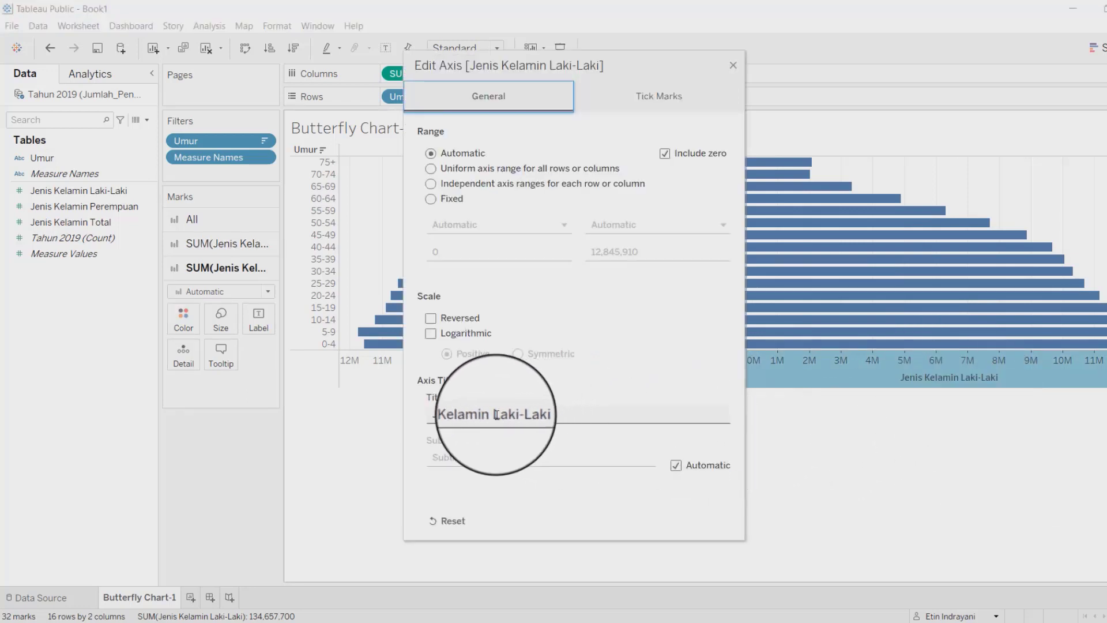
left_click(495, 413)
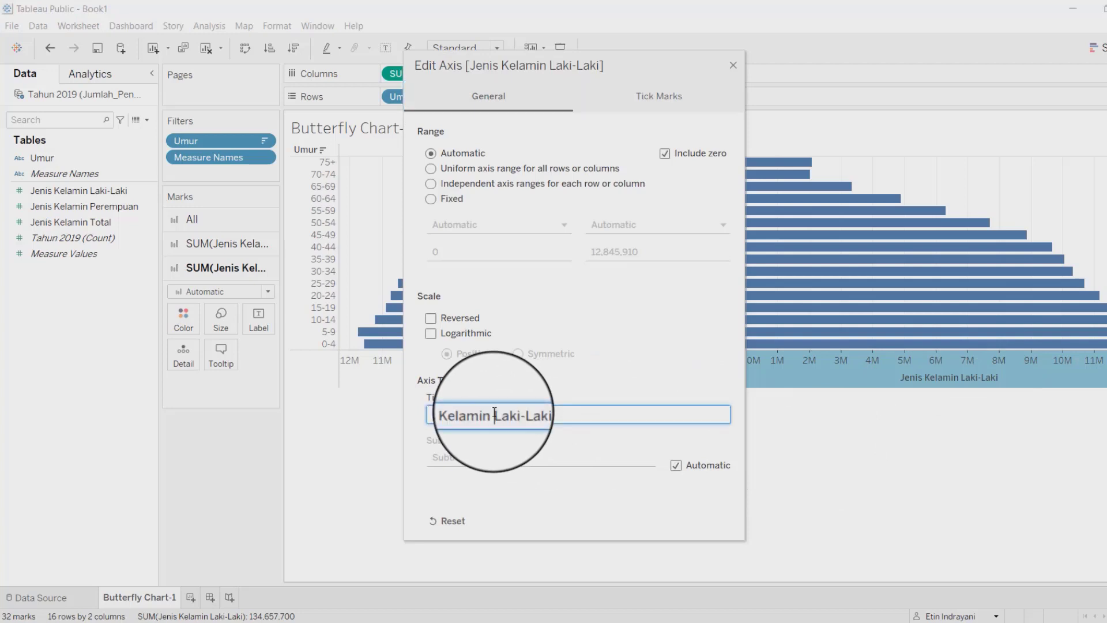
type("Laki-Laki")
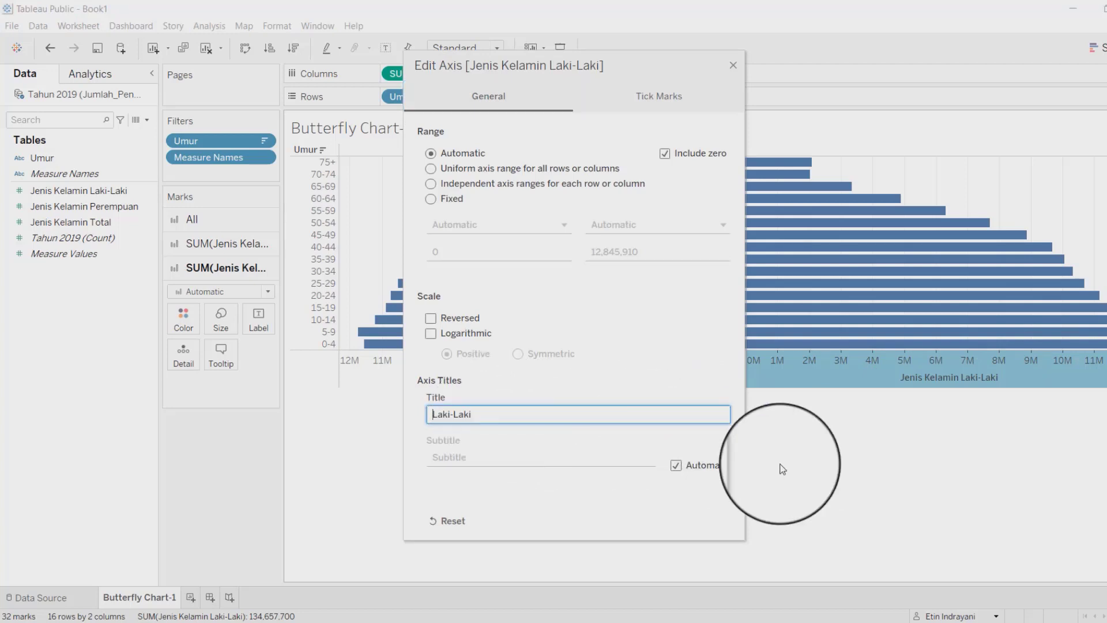
left_click(733, 65)
left_click(845, 511)
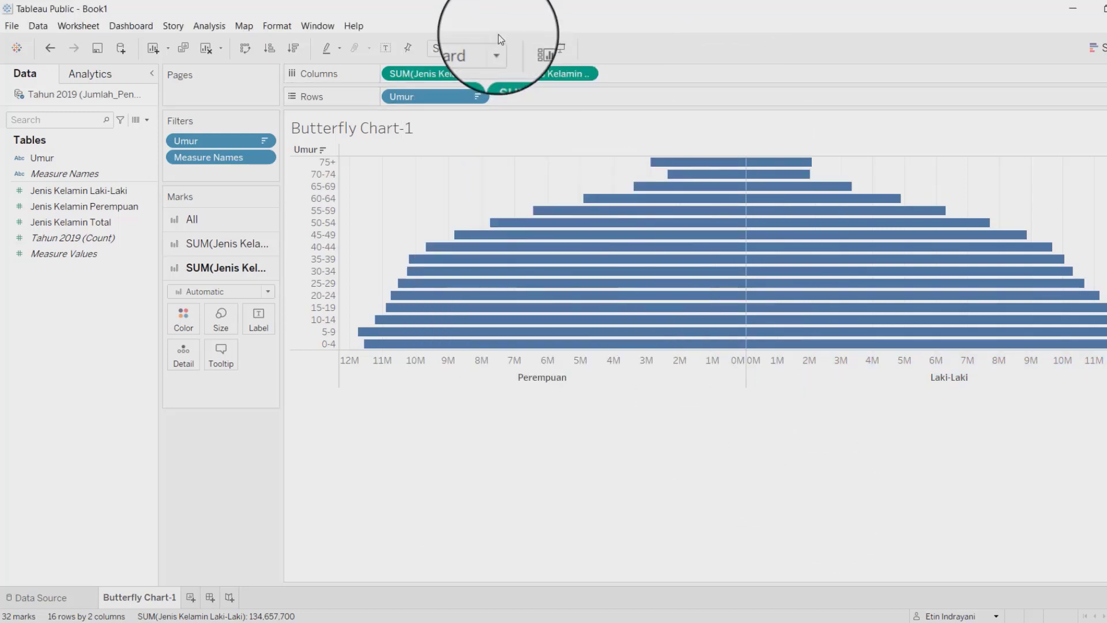
left_click(497, 50)
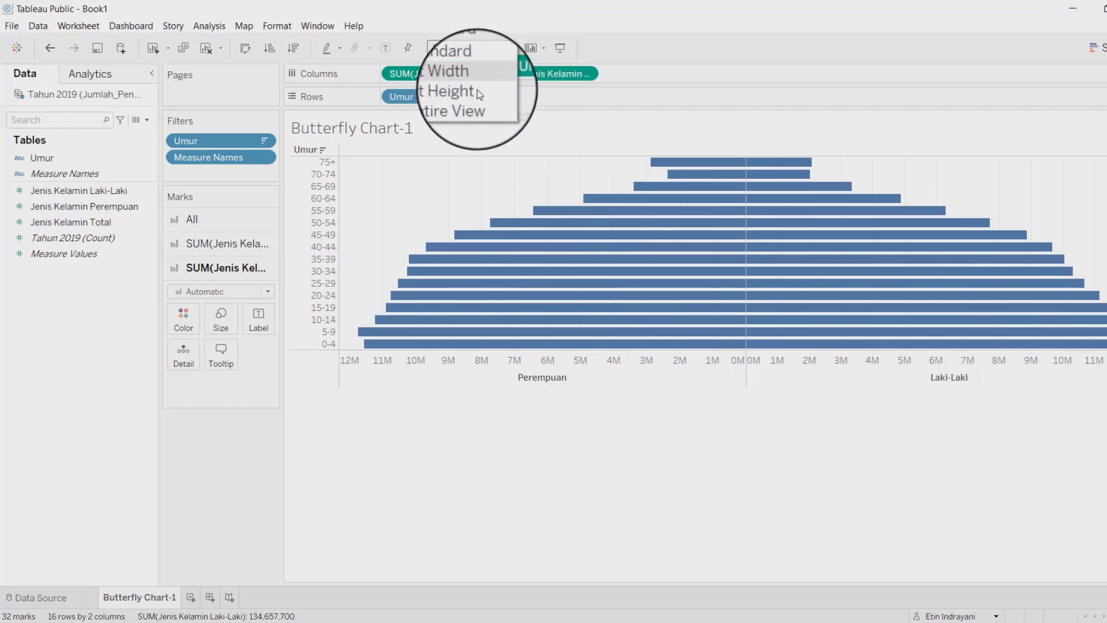
left_click(472, 108)
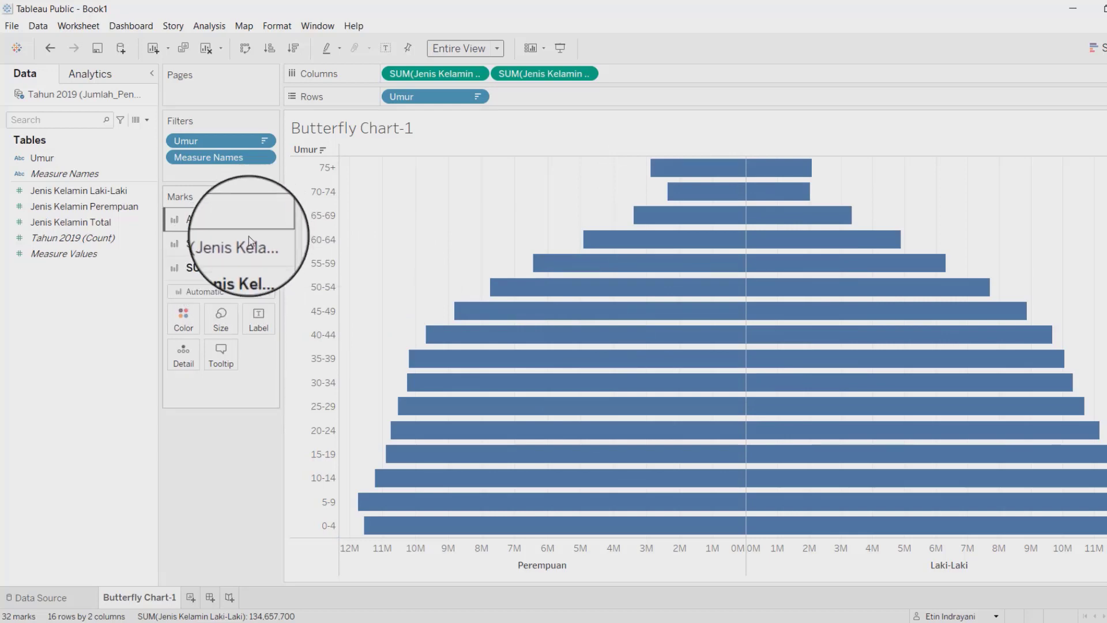
Color the Jenis Kelamin Perempuan bars red.
left_click(234, 243)
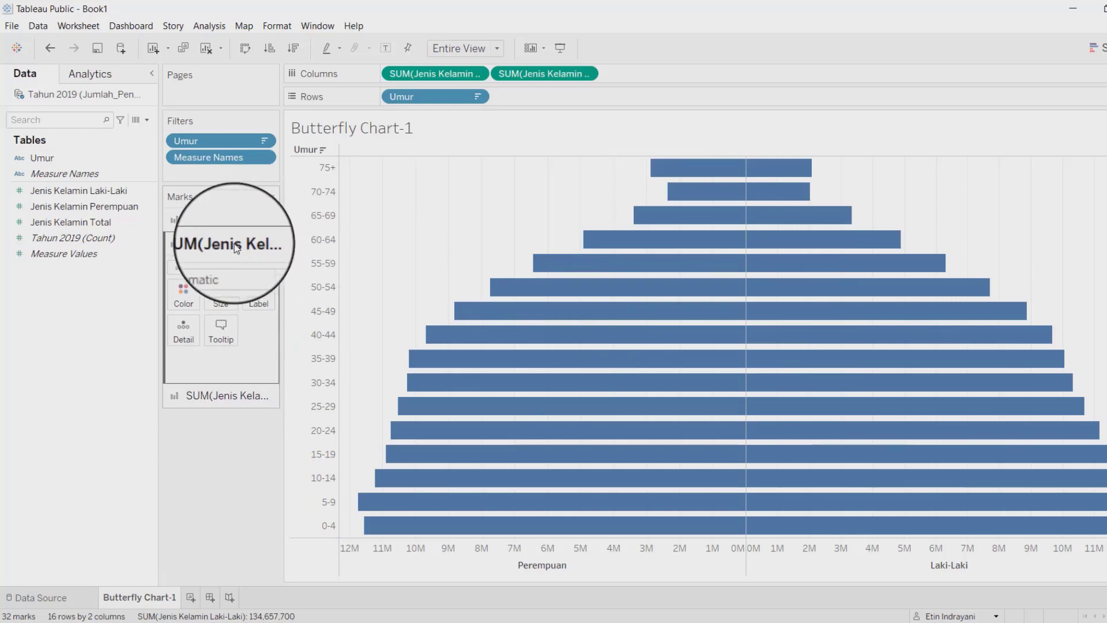
left_click(183, 301)
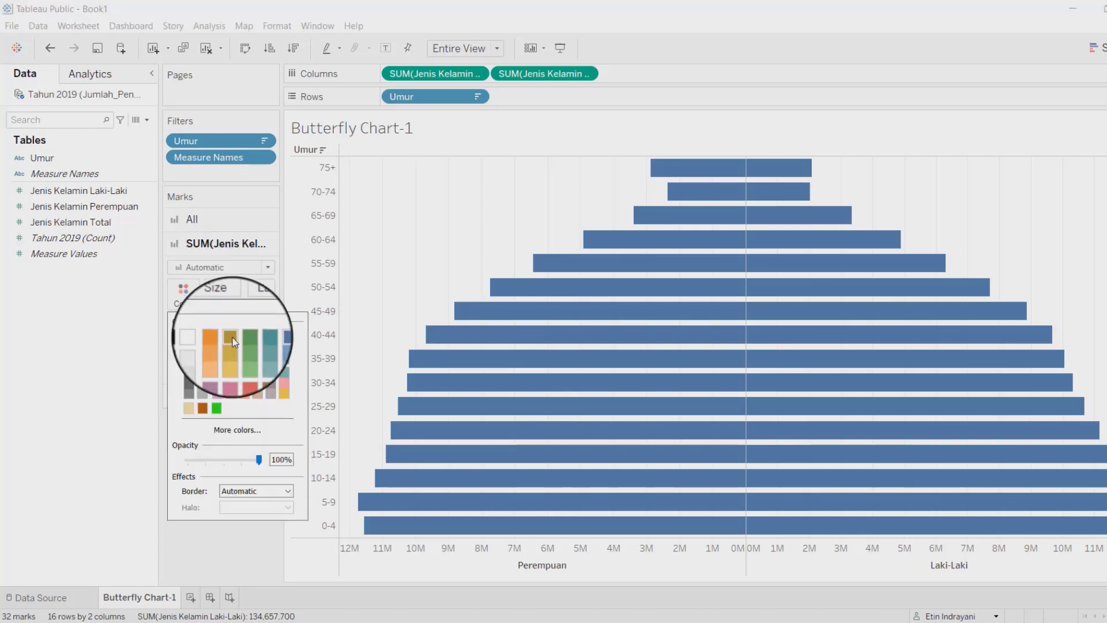
left_click(239, 372)
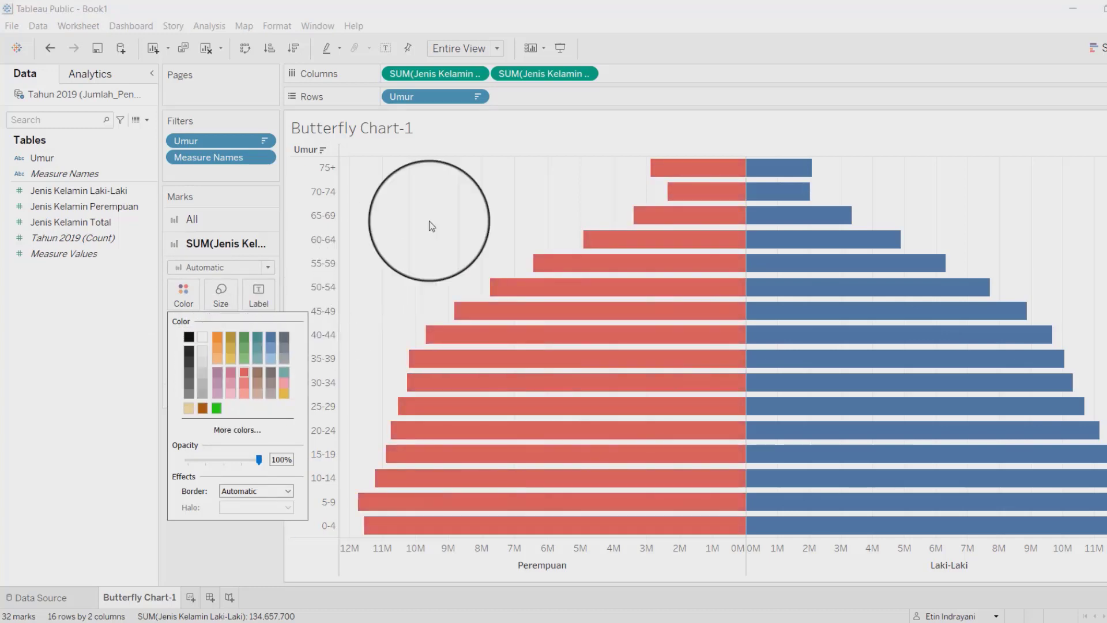
left_click(593, 126)
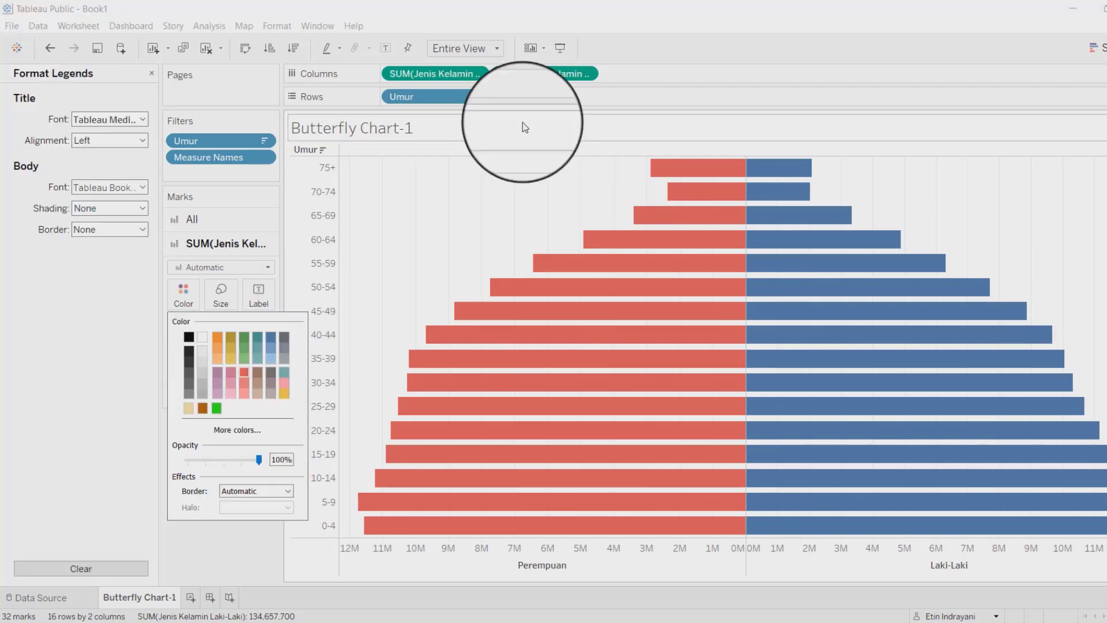
left_click(429, 130)
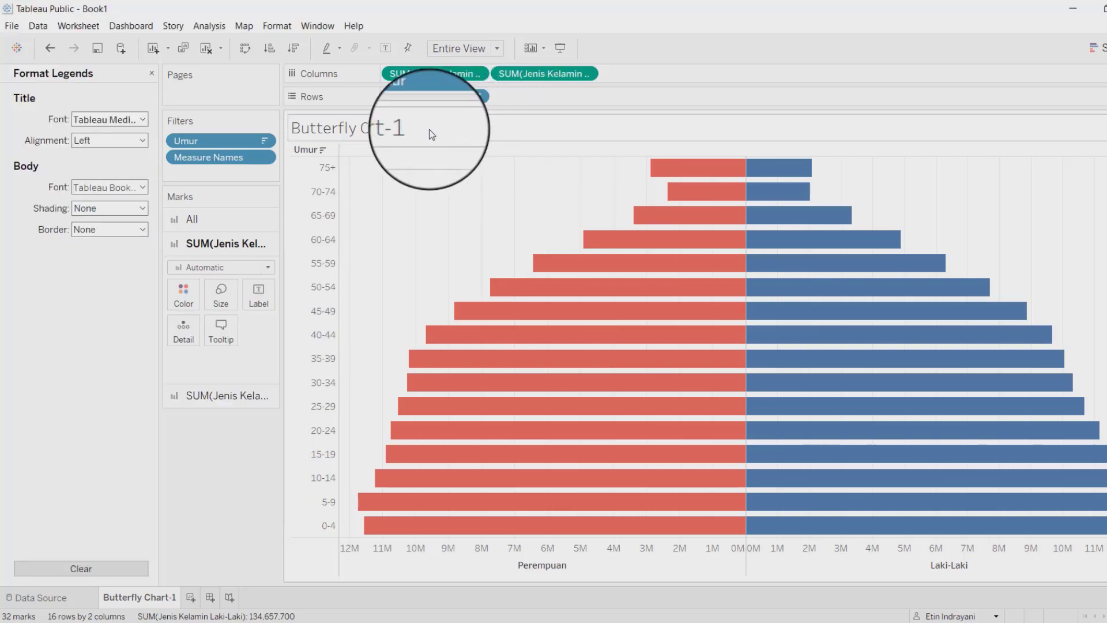
Replace the sheet name placeholder in the chart title with "Piramida Penduduk Indonesia Tahun 2019".
right_click(429, 129)
left_click(461, 137)
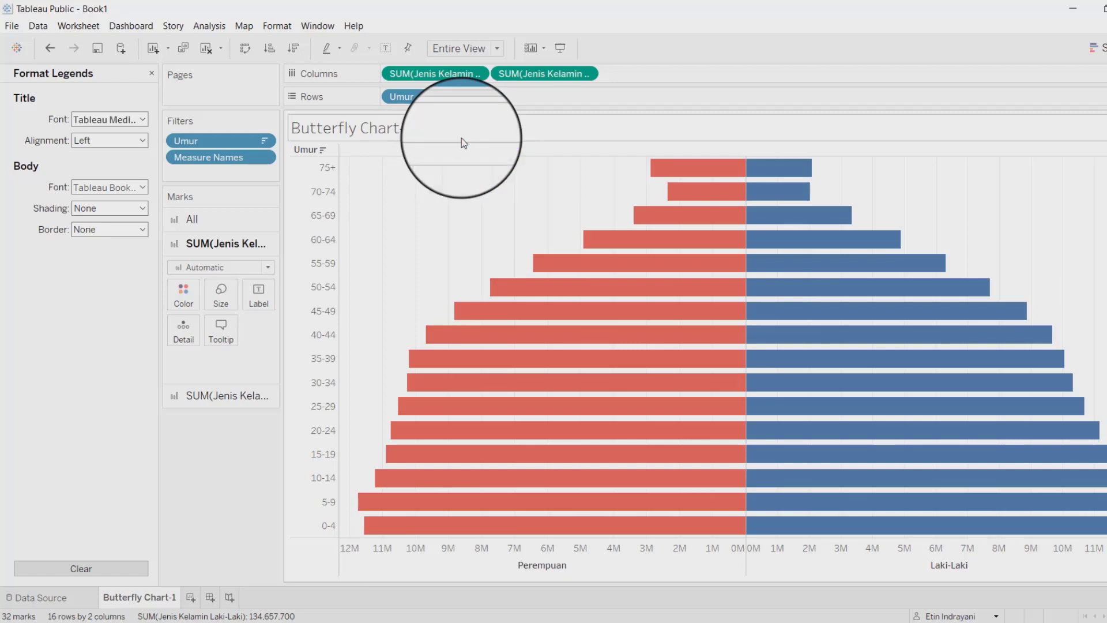
key("End")
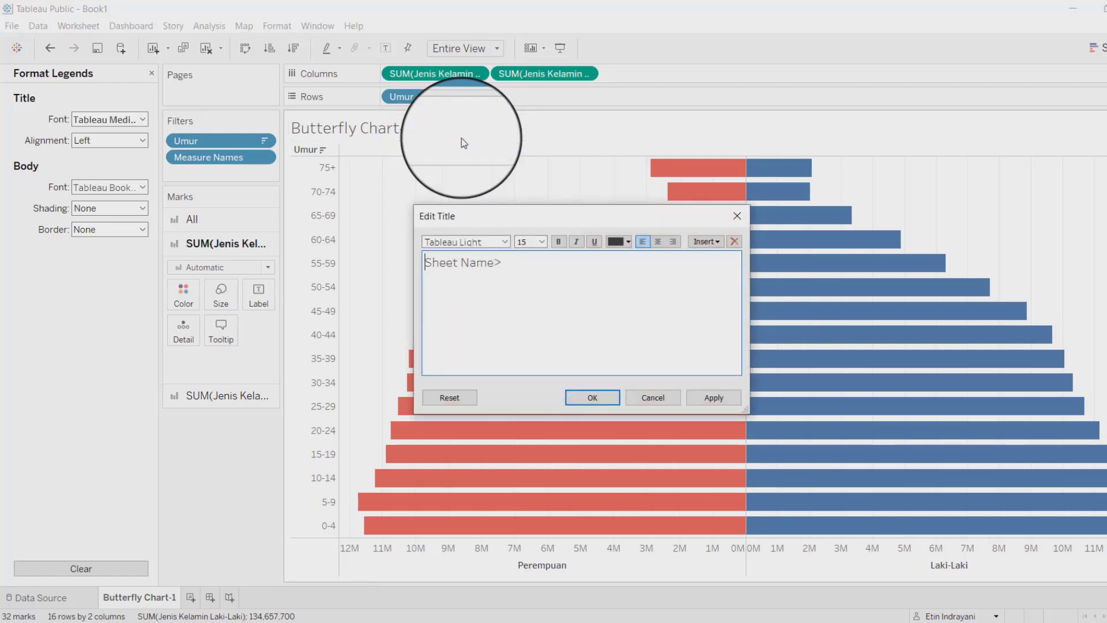
key("BackSpace")
key("BackSpace")
key("BackSpace")
key("BackSpace")
key("BackSpace")
key("BackSpace")
key("BackSpace")
key("BackSpace")
key("BackSpace")
key("BackSpace")
key("BackSpace")
key("BackSpace")
type("Piramida Penduduk")
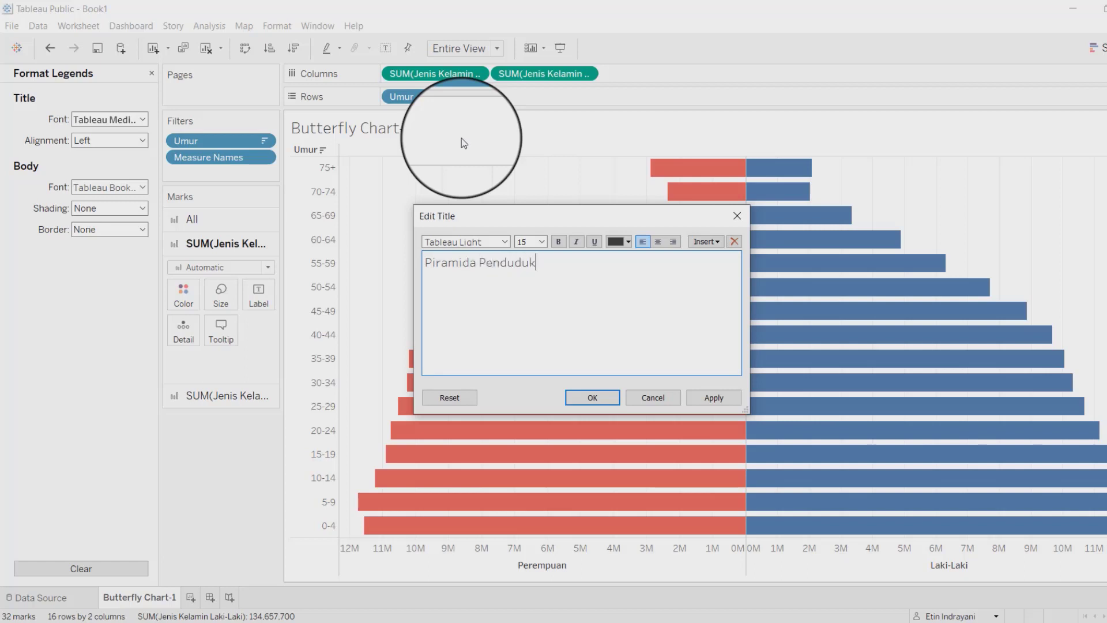
type(" Indonesia Tahun 2019")
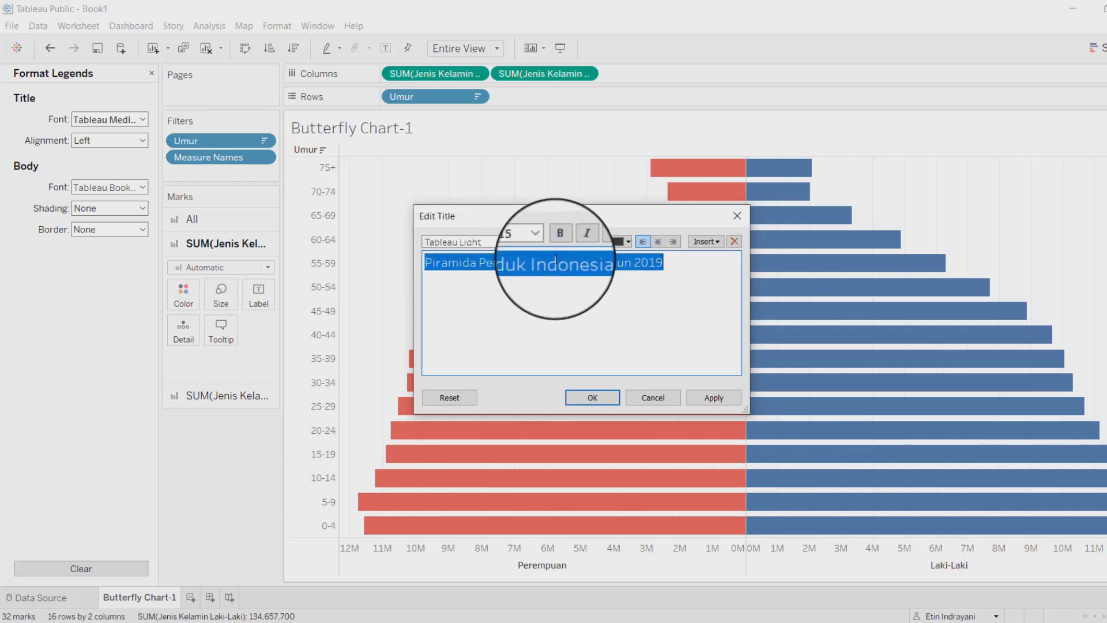
Center the chart title and format it in Stencil at size 14.
left_click(659, 244)
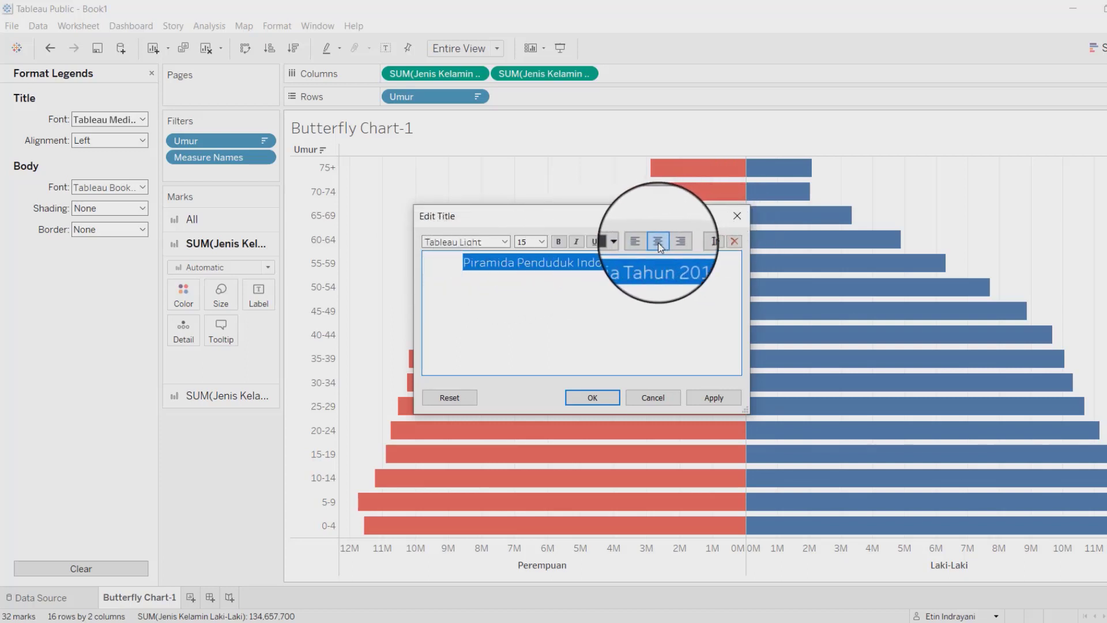
left_click(505, 242)
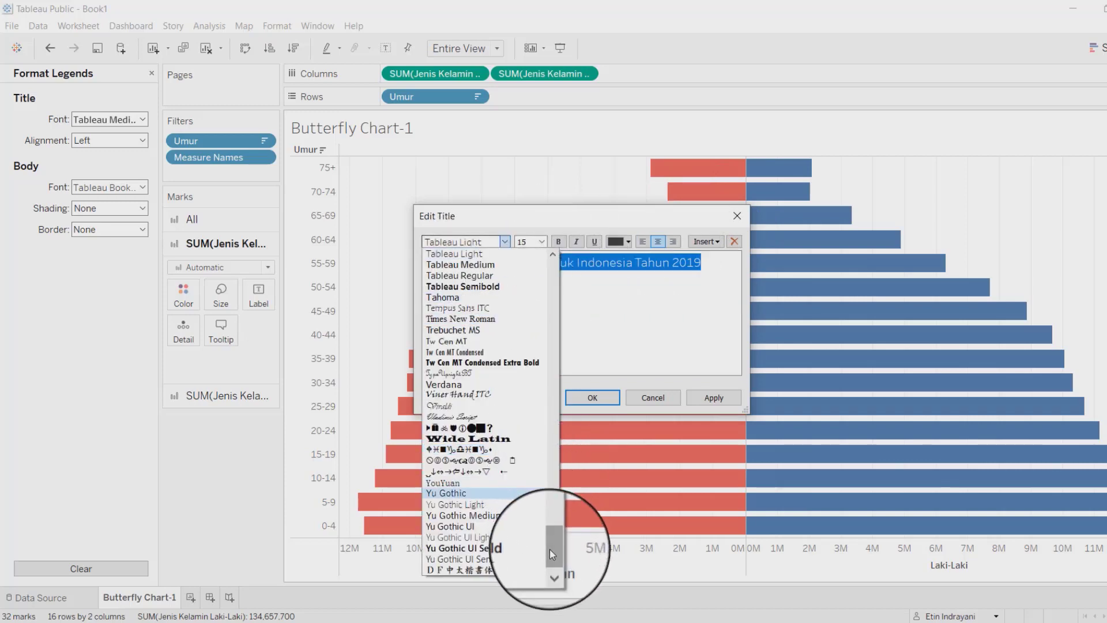
left_click_drag(548, 548, 550, 522)
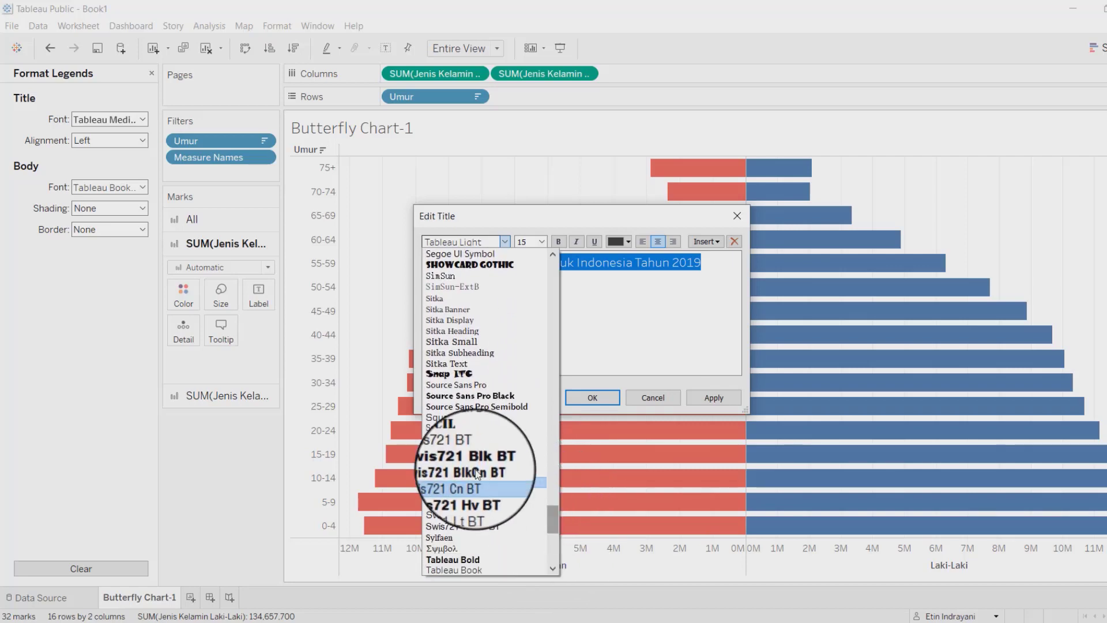
left_click(446, 438)
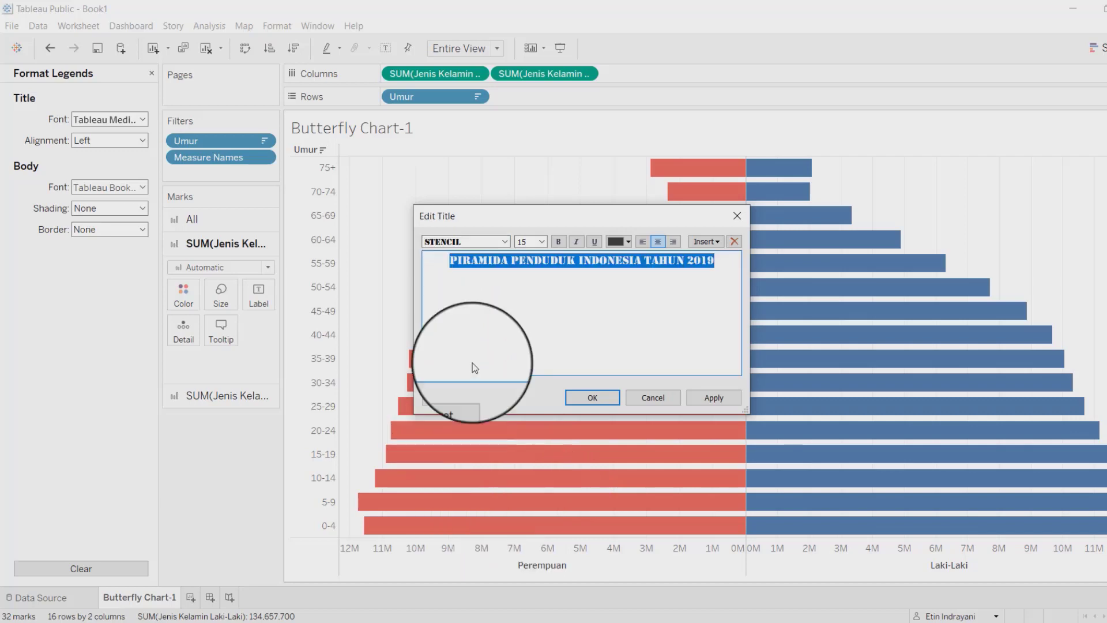
left_click(541, 241)
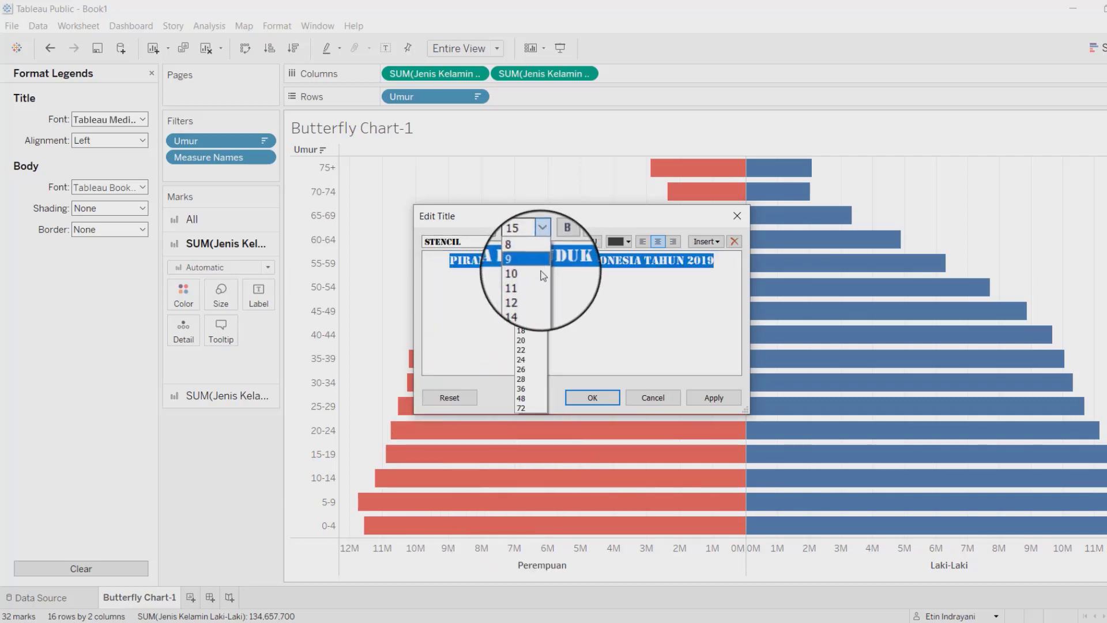
left_click(525, 297)
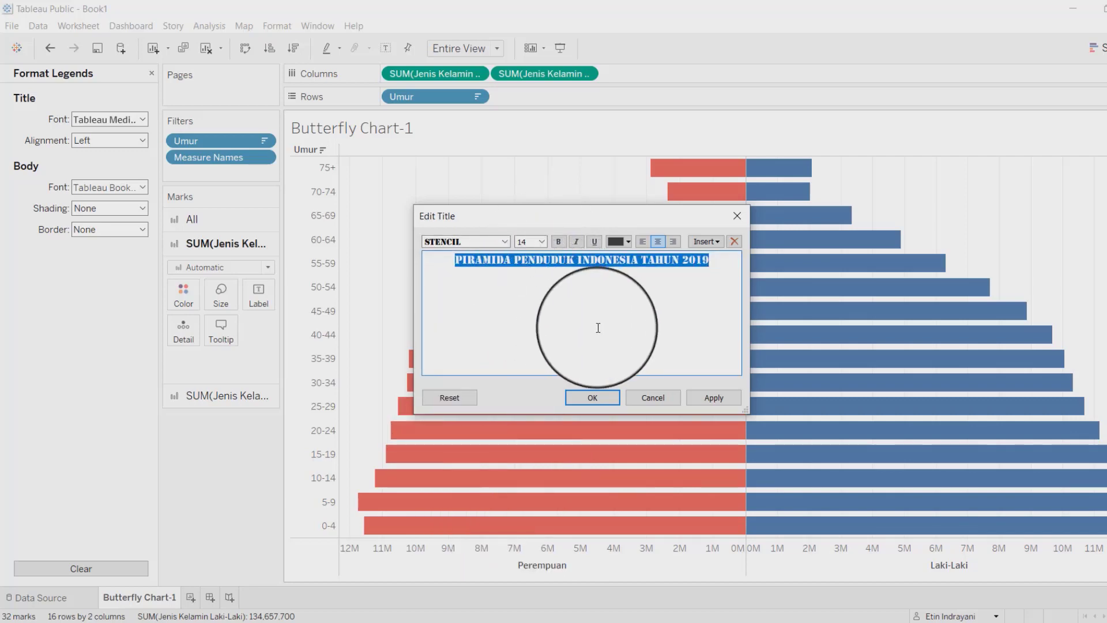
left_click(598, 400)
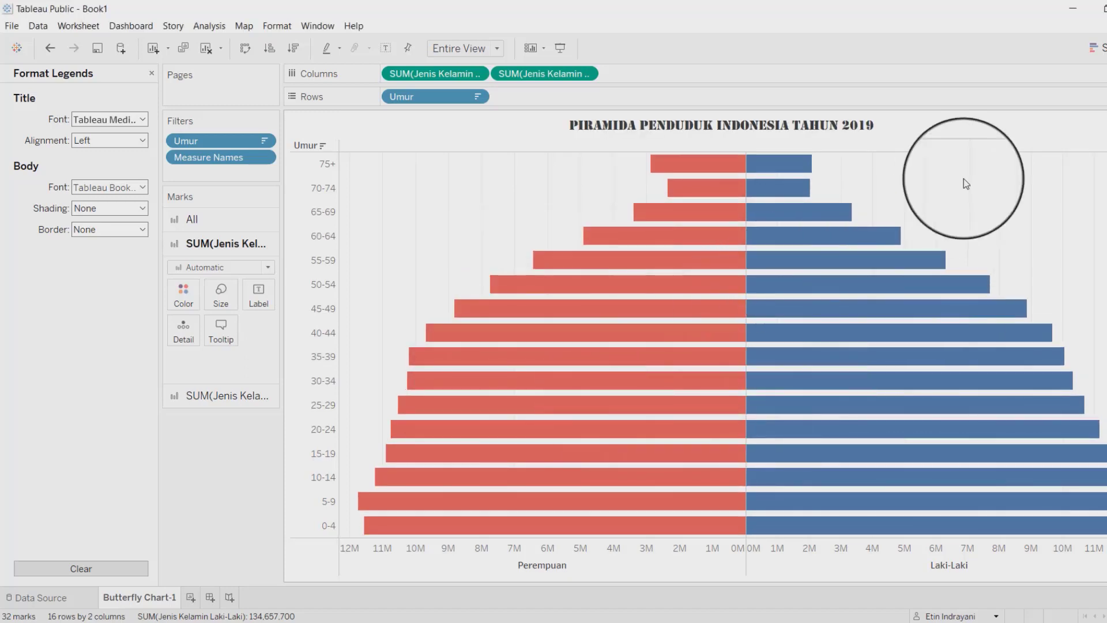
Give the chart title a light tan background shading.
right_click(995, 131)
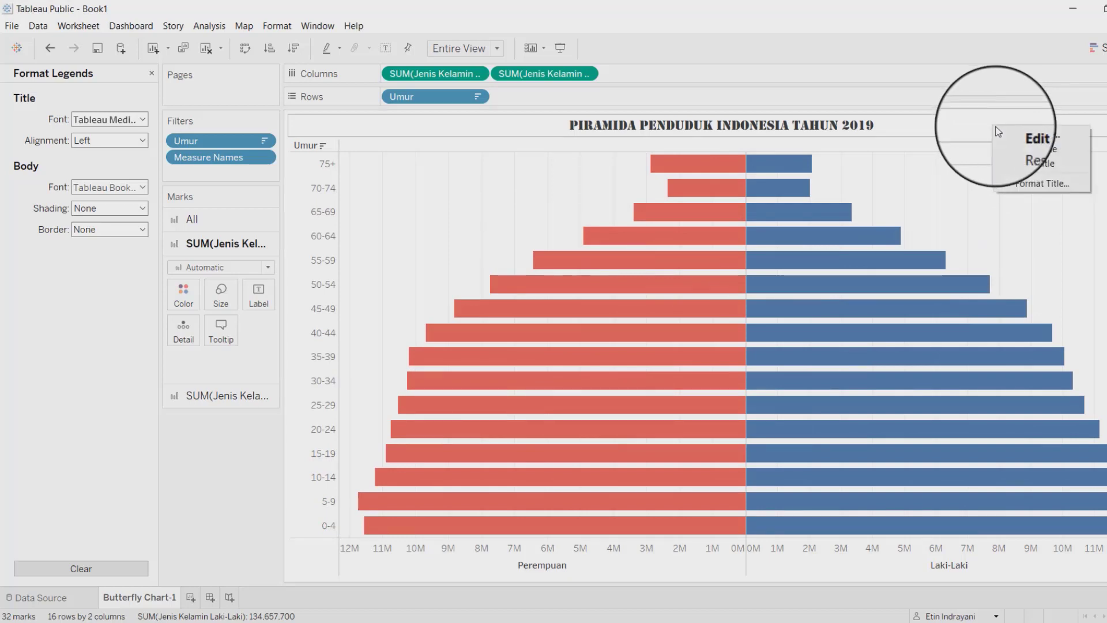
left_click(1029, 183)
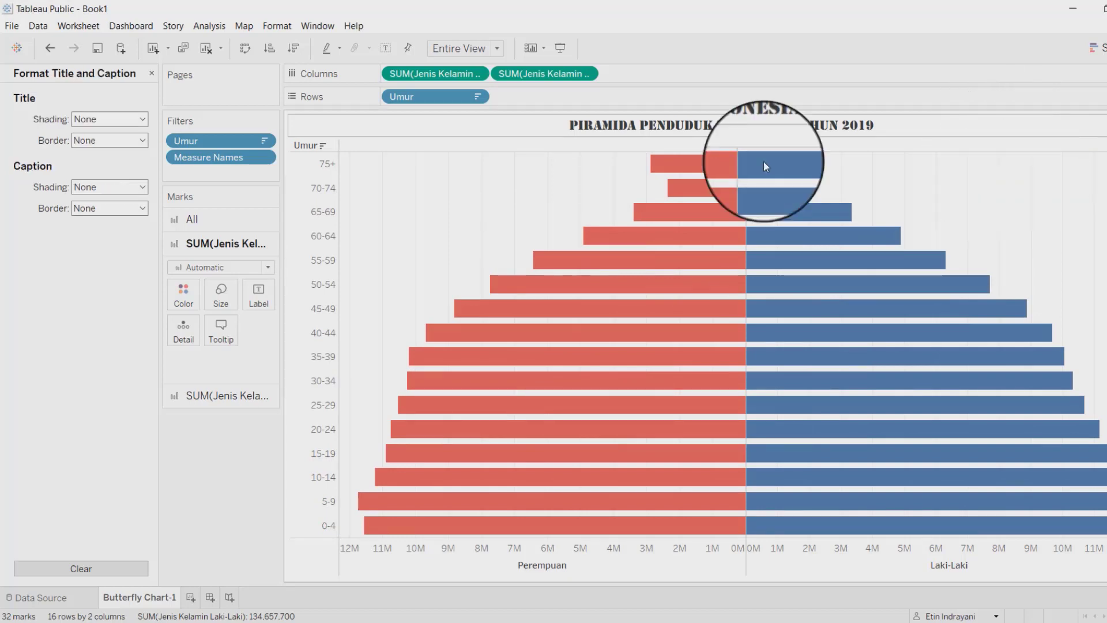
left_click(141, 119)
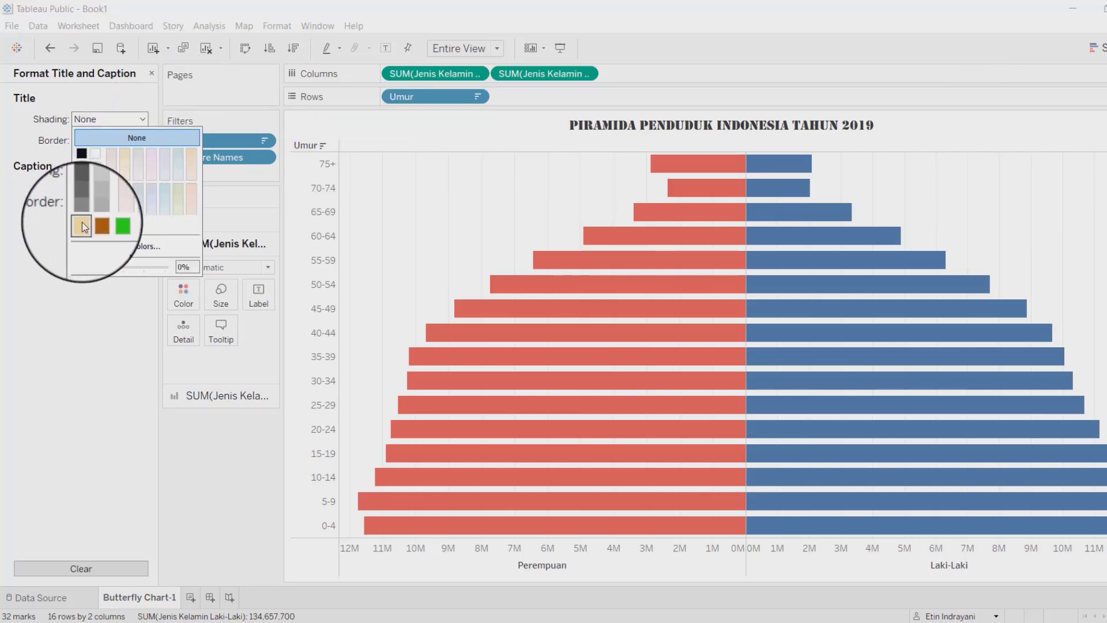
left_click(82, 222)
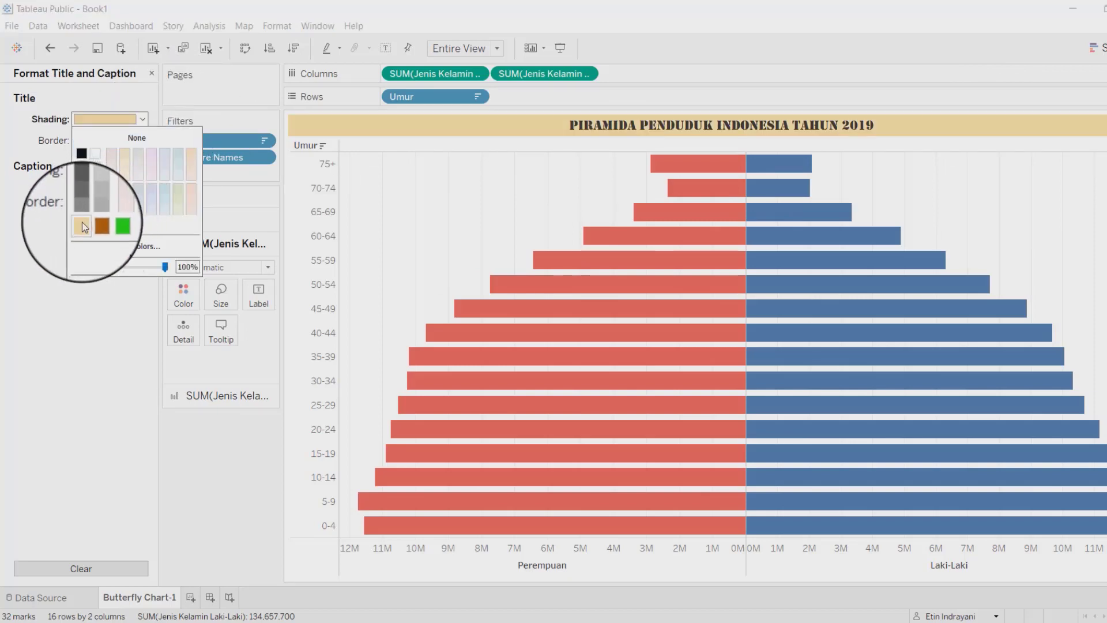
left_click(54, 270)
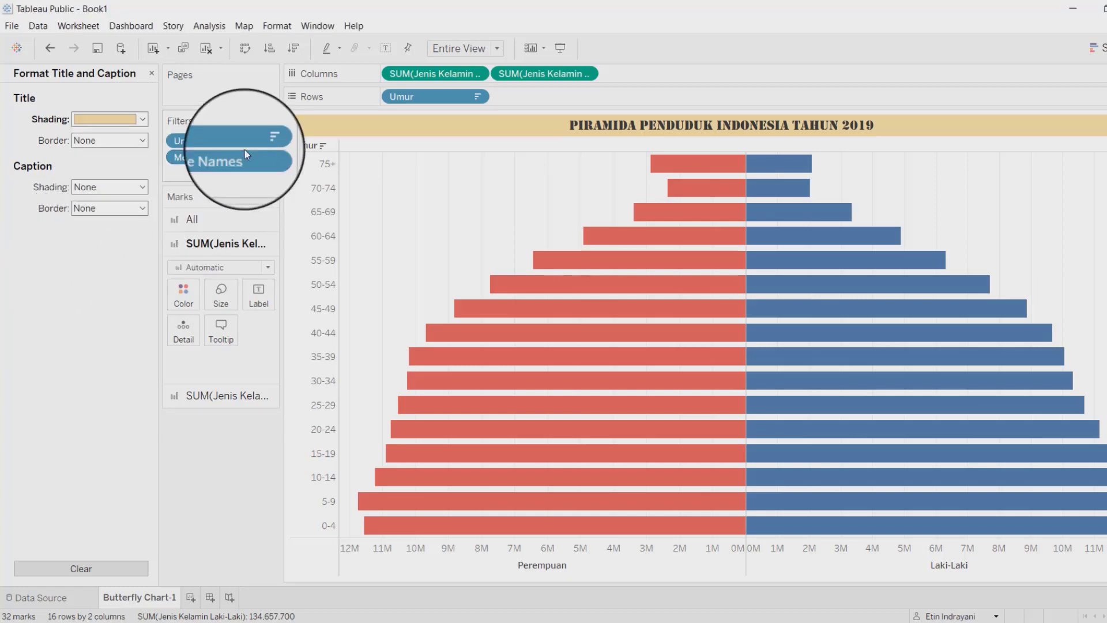
left_click(589, 74)
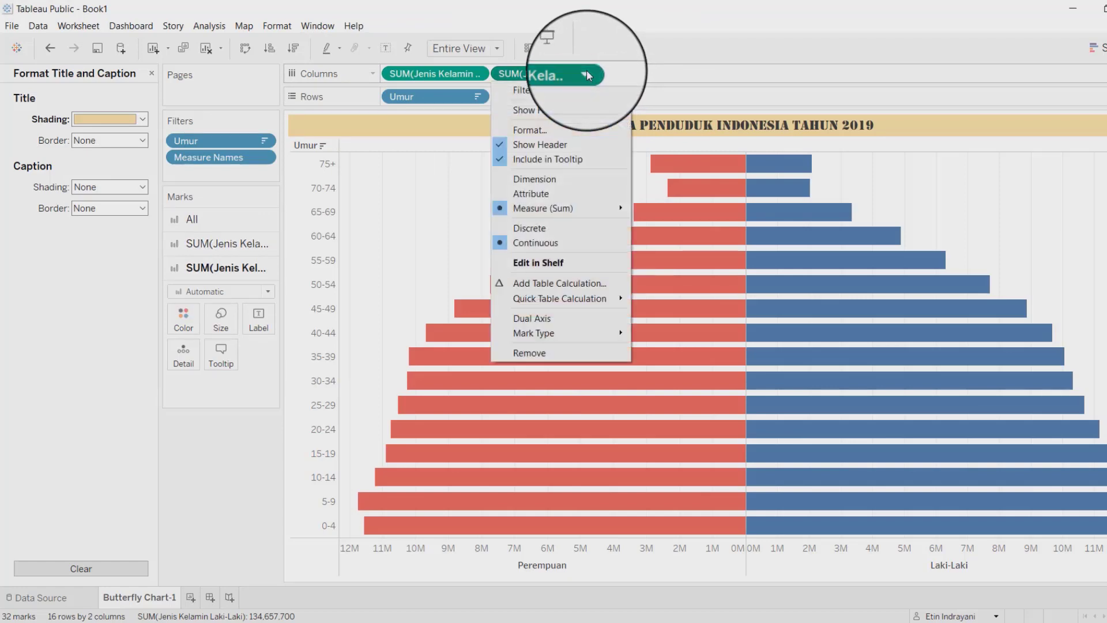
left_click(673, 75)
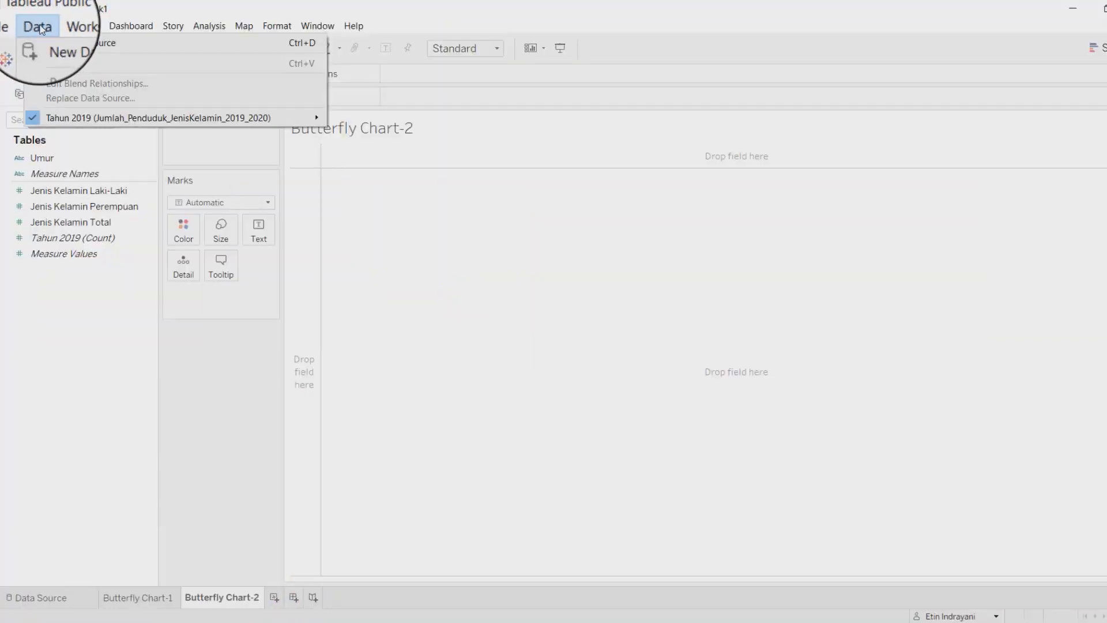
left_click(70, 43)
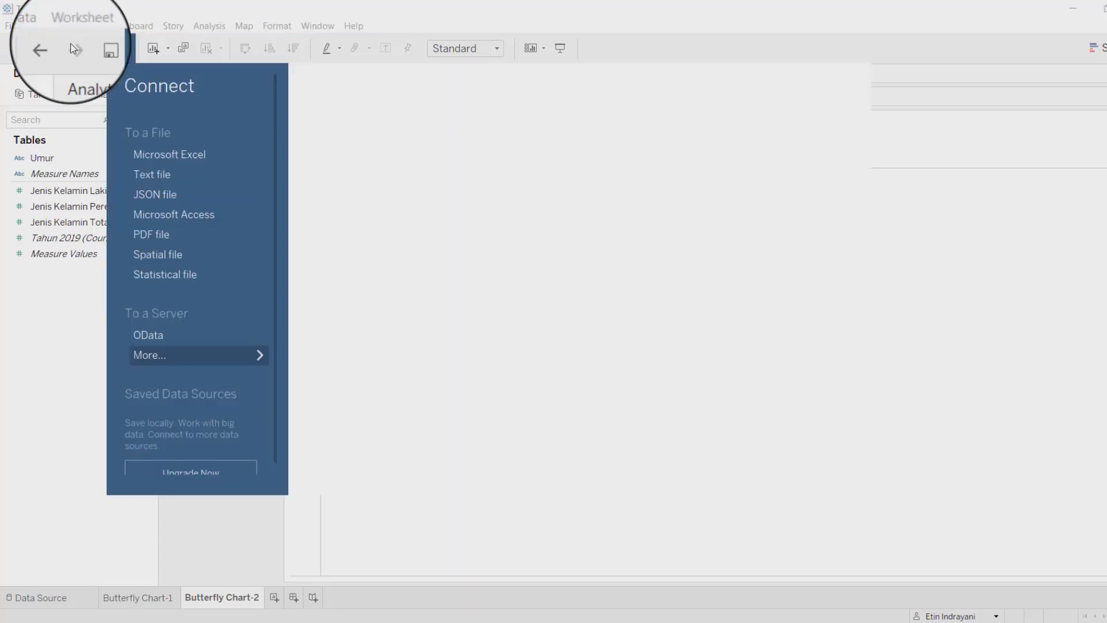
left_click(164, 156)
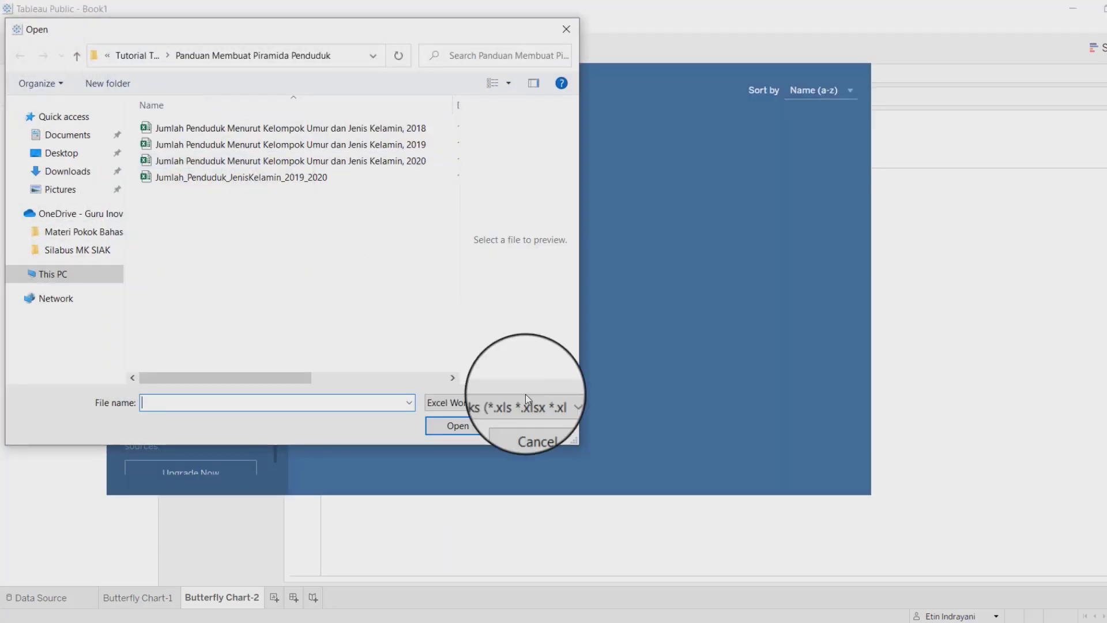
left_click(529, 426)
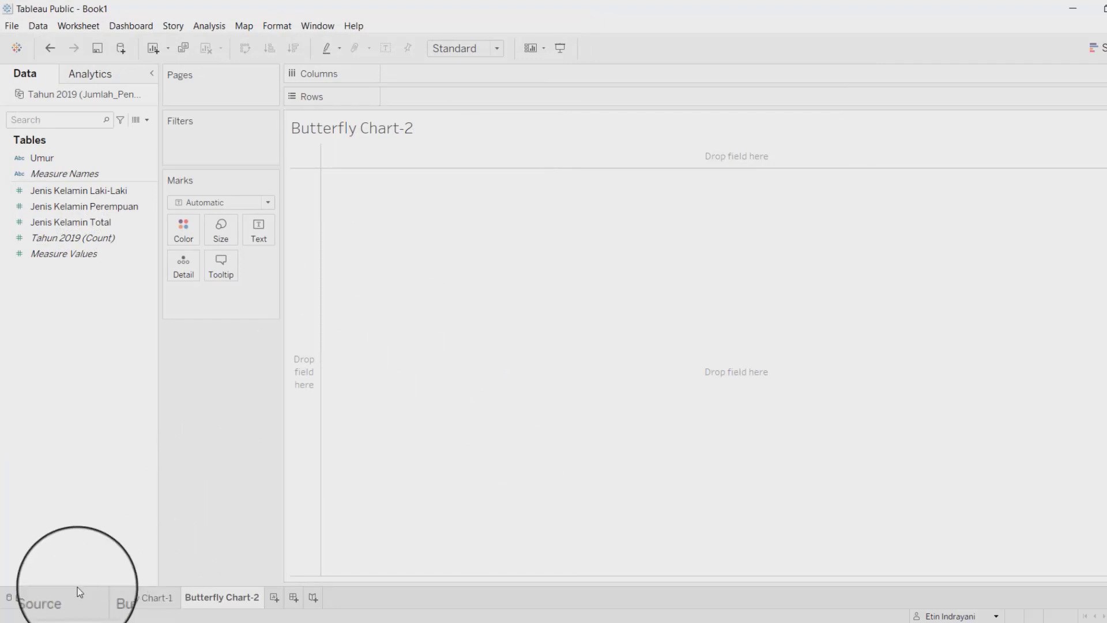
Open the data source and place the Tahun 2020 sheet on the canvas in place of Tahun 2019.
left_click(65, 599)
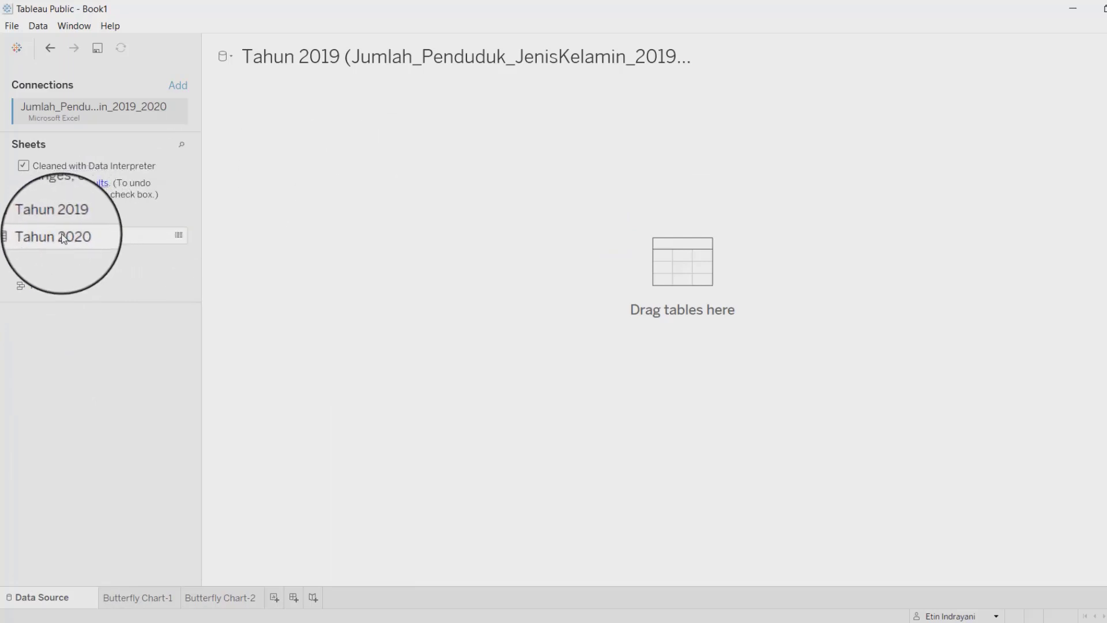
left_click_drag(60, 235, 679, 263)
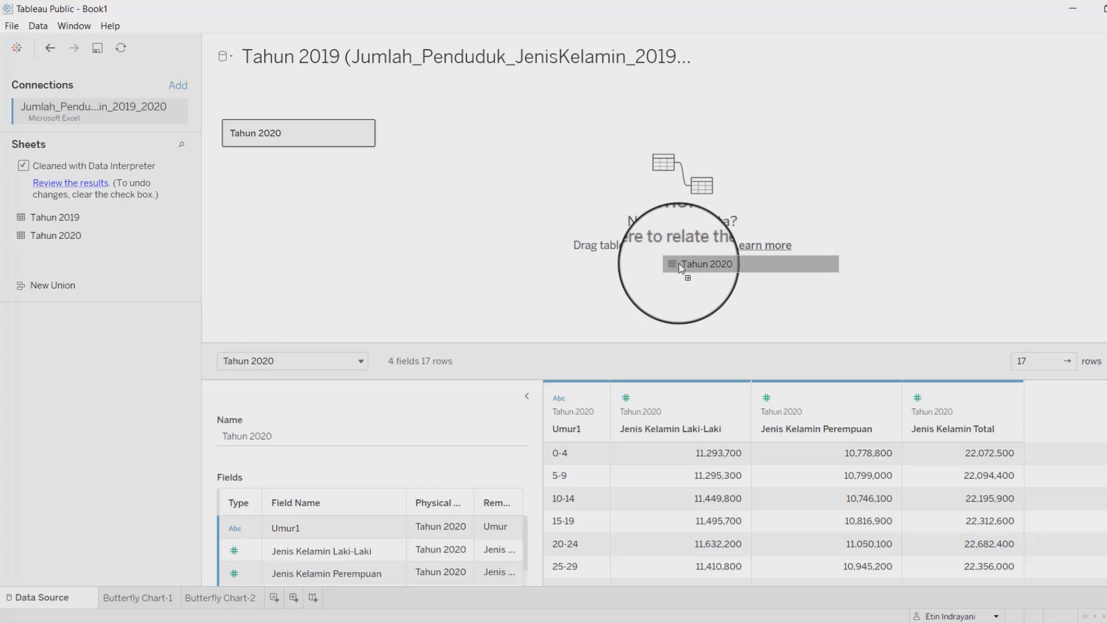
Collapse the table details to examine the Tahun 2020 data, and review the population pyramid on Butterfly Chart-1.
left_click_drag(679, 263, 679, 263)
left_click(527, 396)
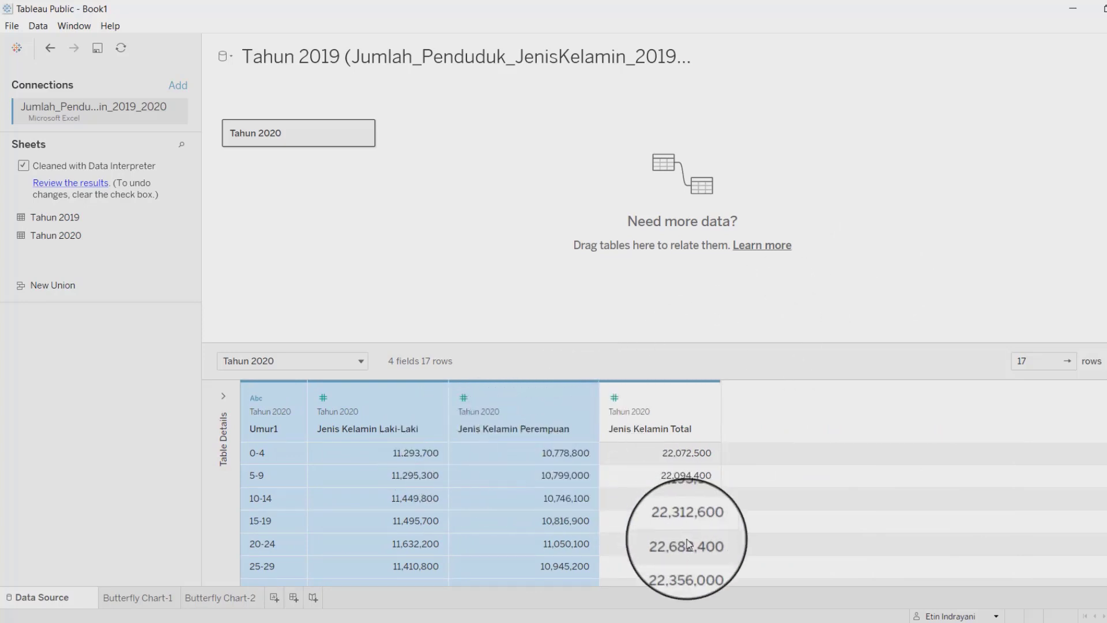
left_click(162, 602)
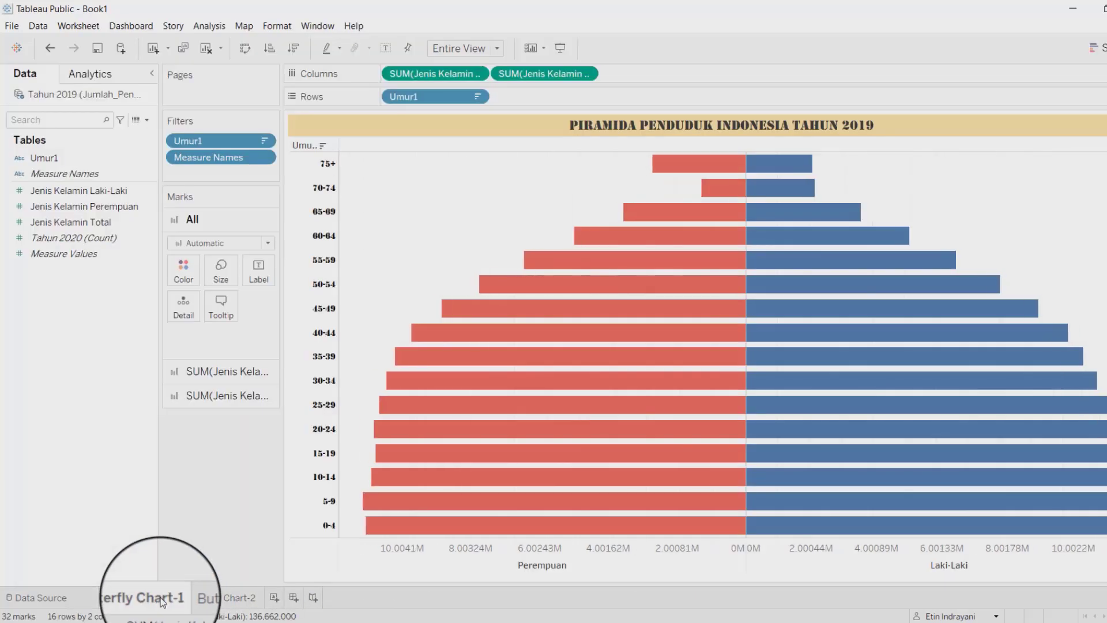
On the Butterfly Chart-2 sheet, chart Jenis Kelamin Perempuan in columns by Umur1 in rows and exclude the Indonesia bar.
left_click(207, 599)
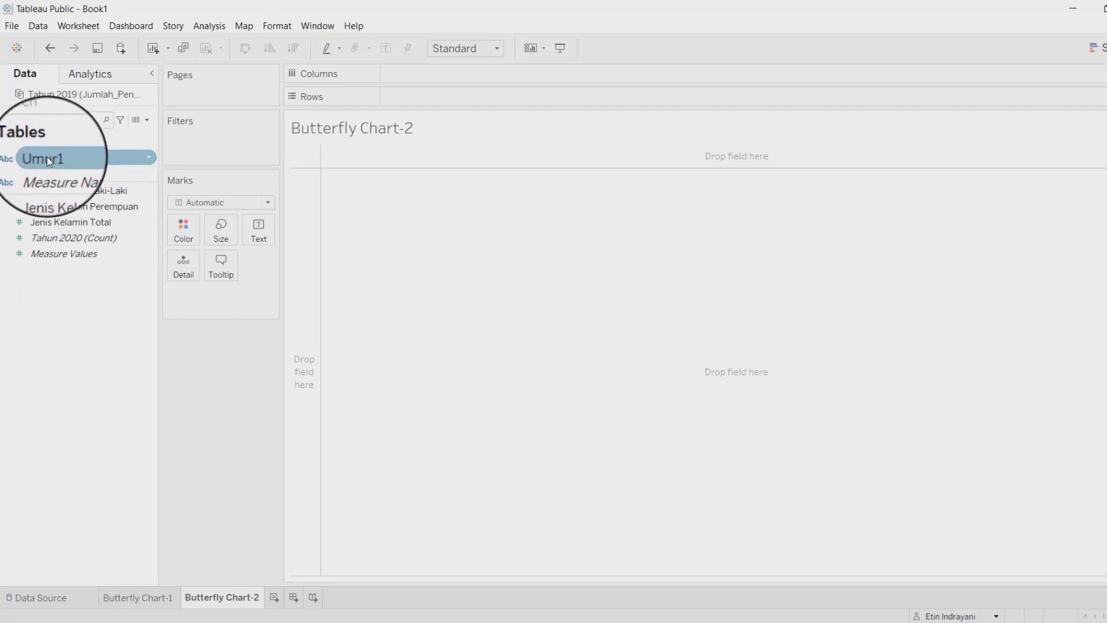
left_click_drag(47, 157, 403, 102)
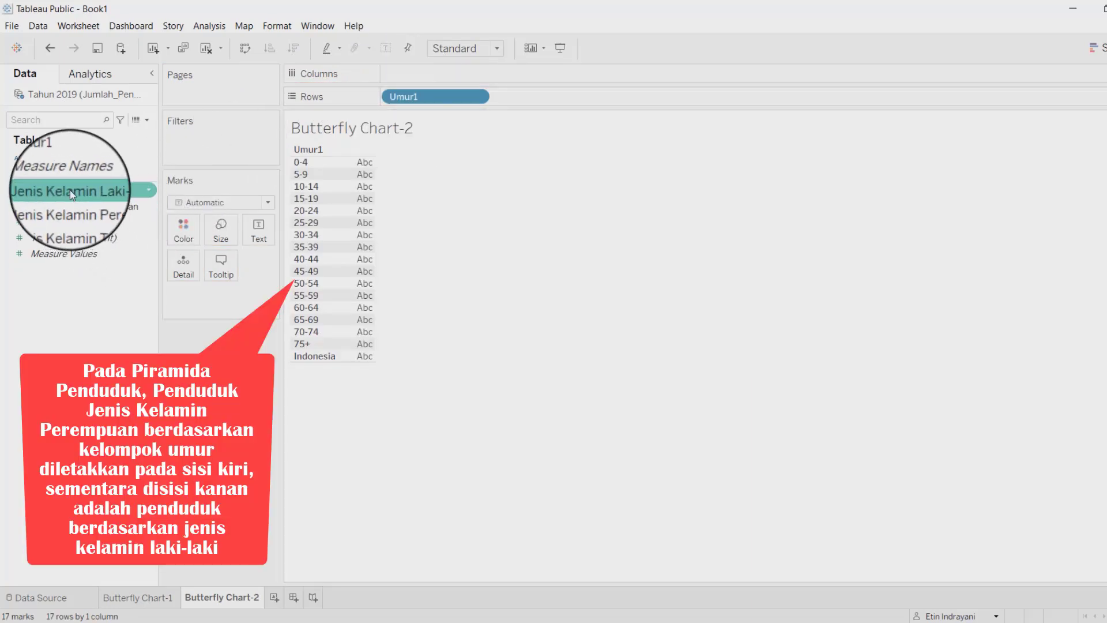
left_click_drag(68, 203, 424, 69)
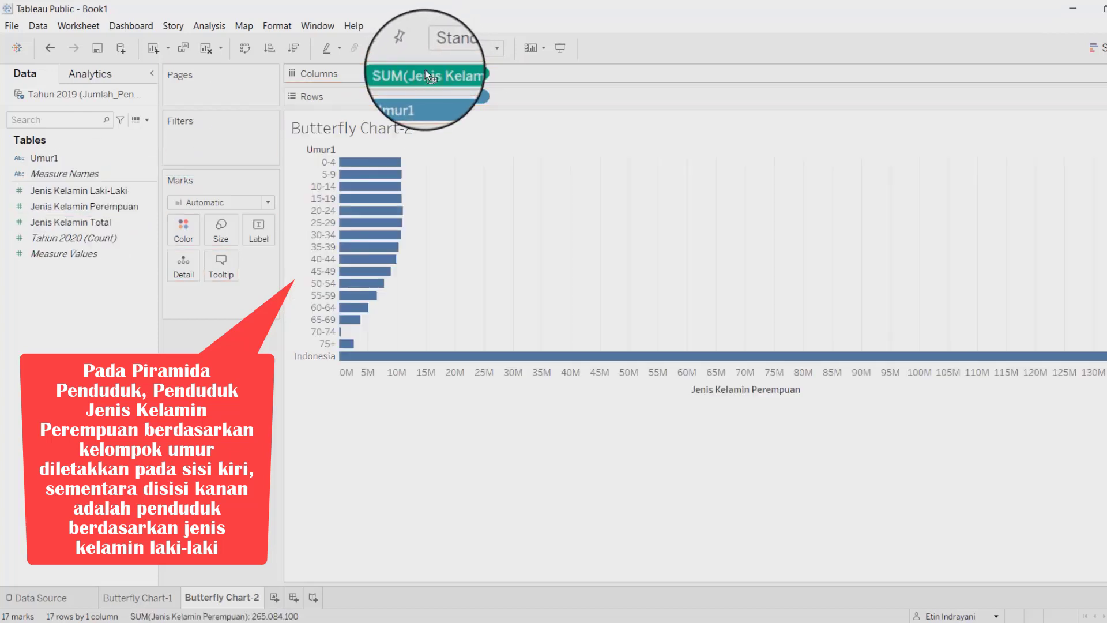
right_click(348, 360)
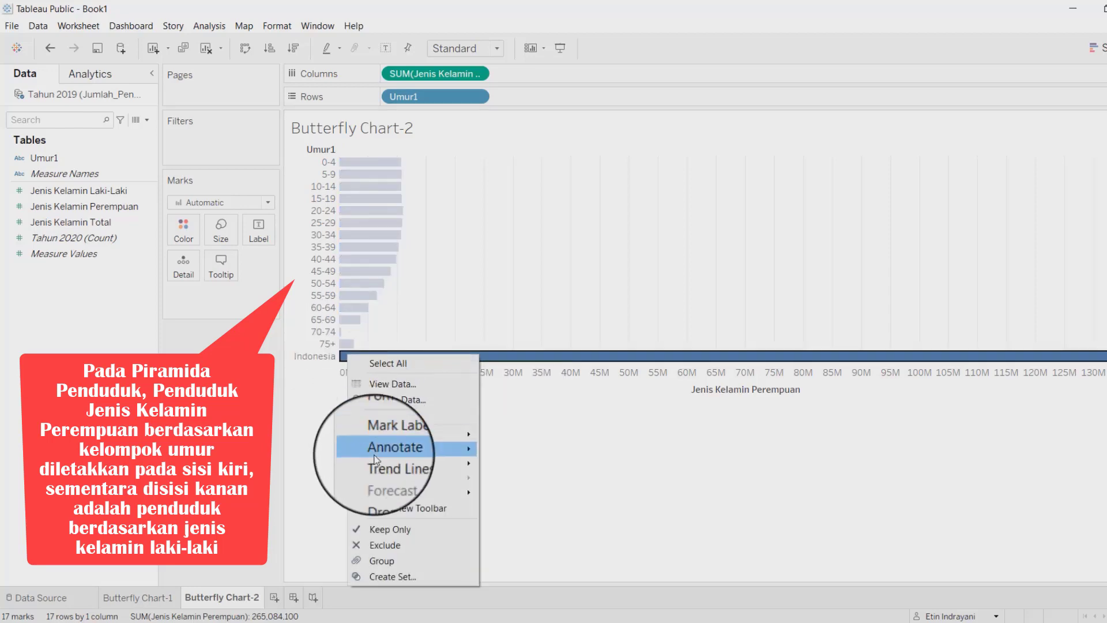
left_click(381, 546)
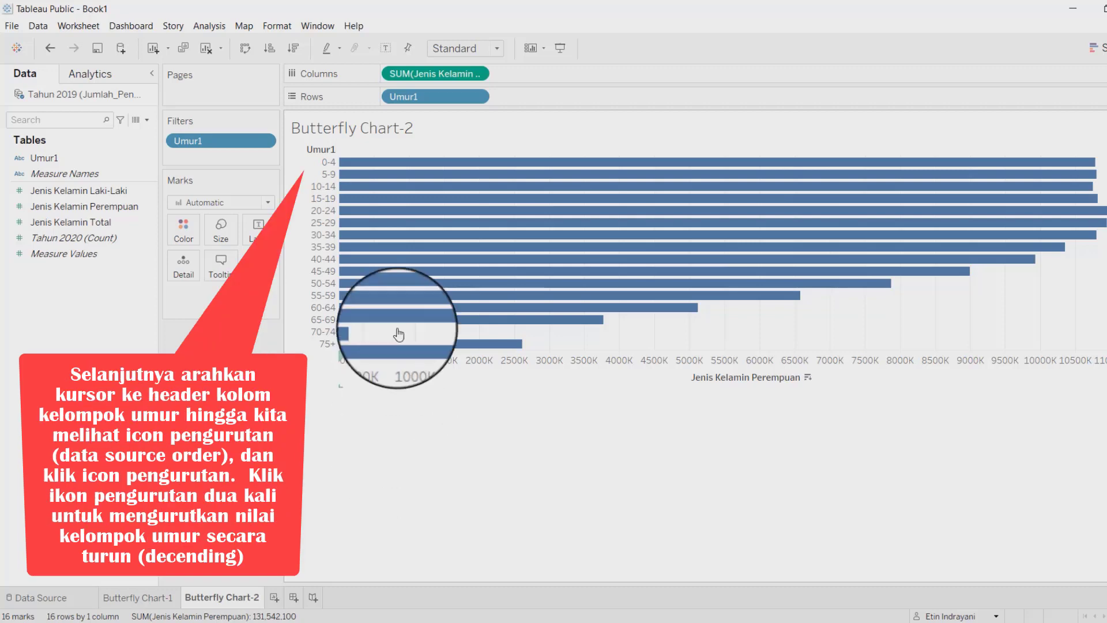
mouse_move(331, 151)
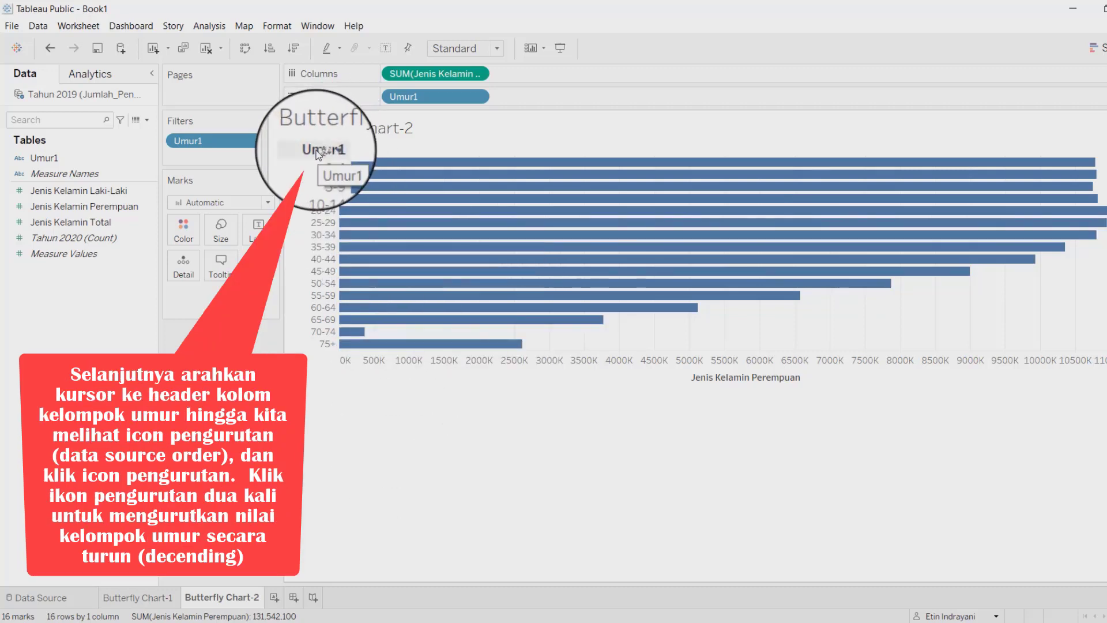
right_click(317, 153)
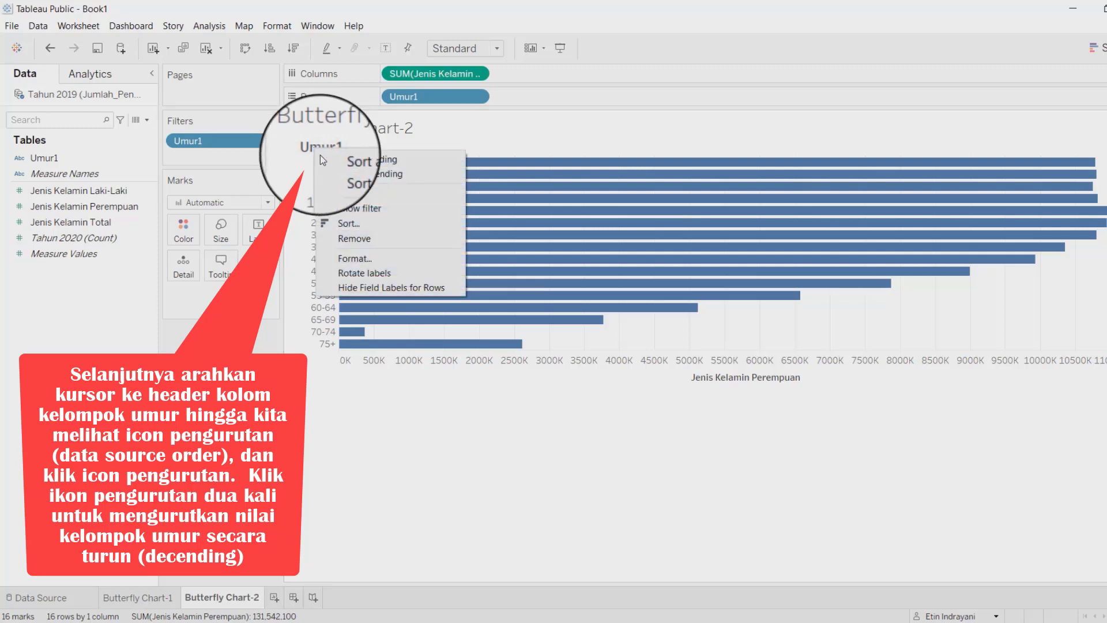
left_click(345, 256)
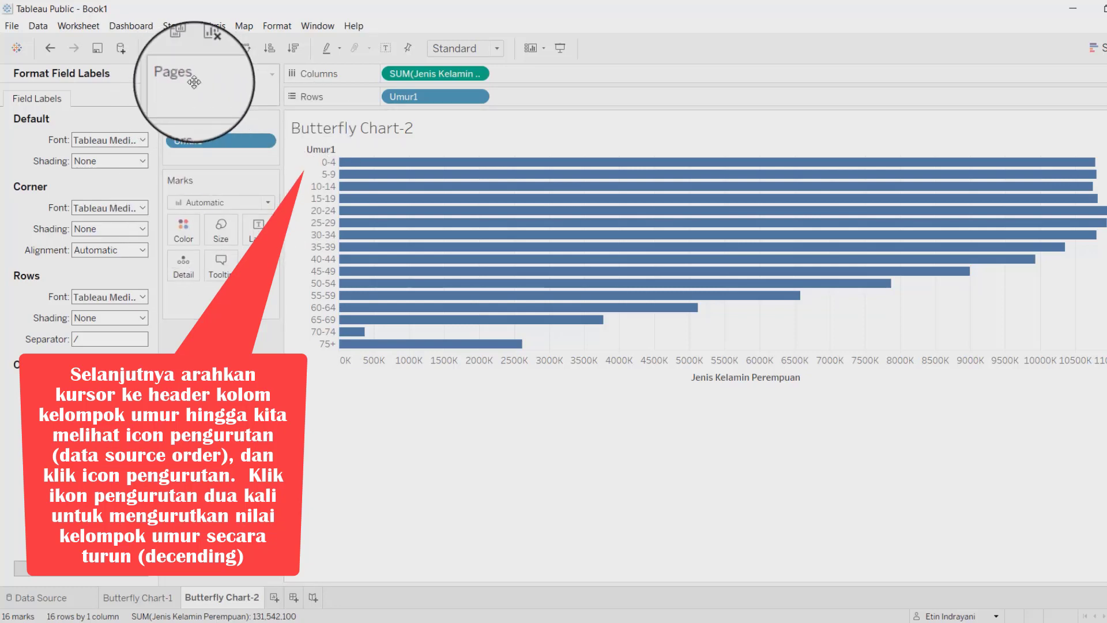
left_click(151, 73)
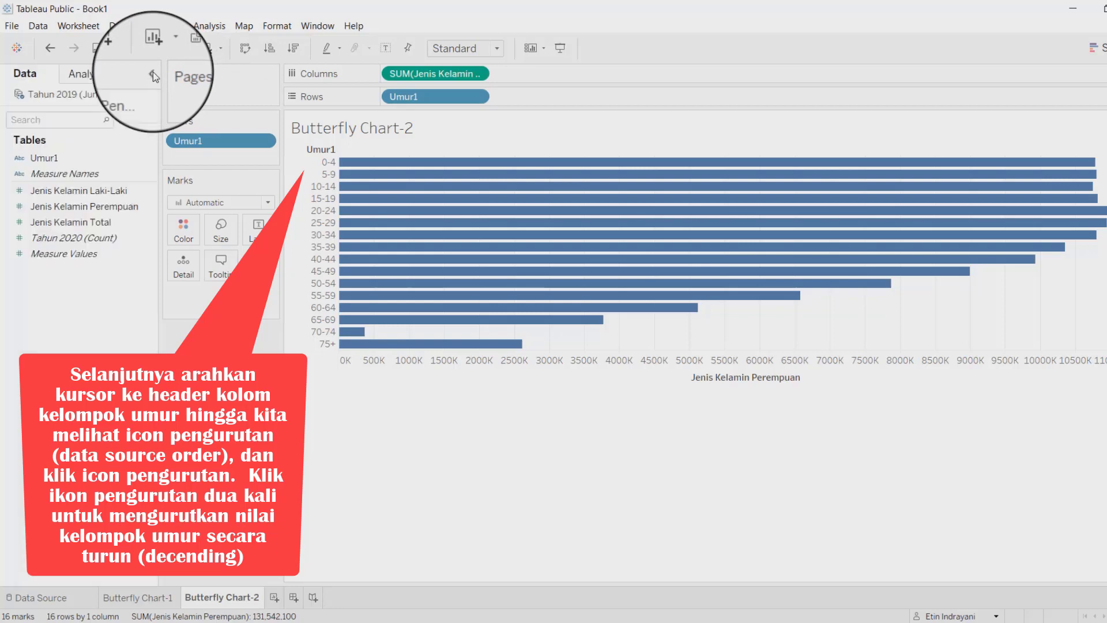
Sort Umur1 descending by data source order and add Jenis Kelamin Laki-Laki after Jenis Kelamin Perempuan in the columns.
mouse_move(365, 153)
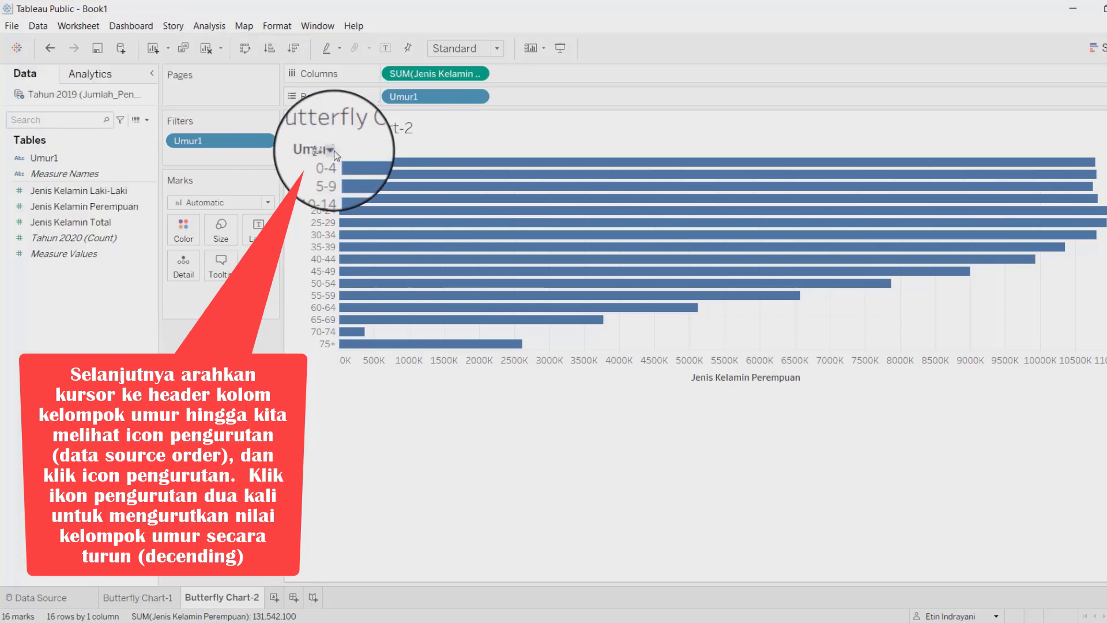
left_click(332, 150)
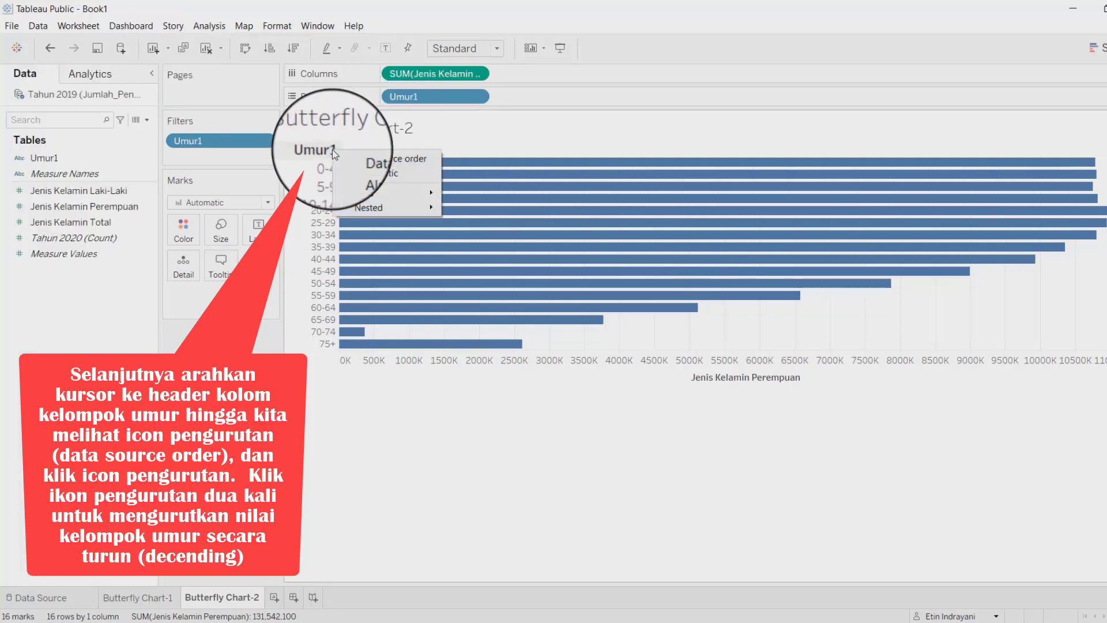
left_click(365, 158)
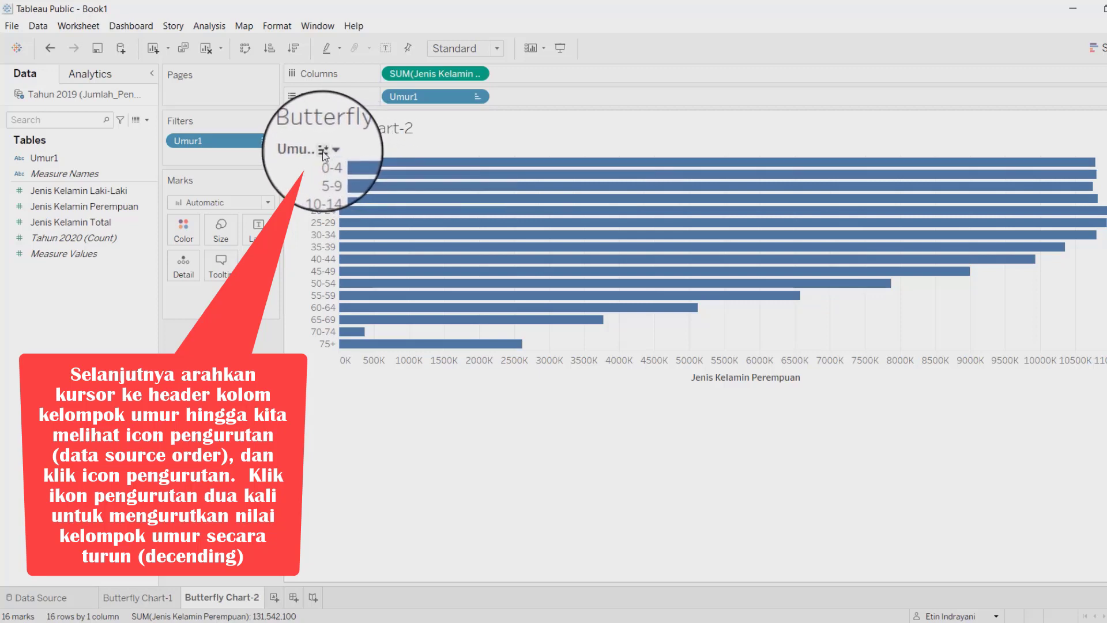
left_click(321, 150)
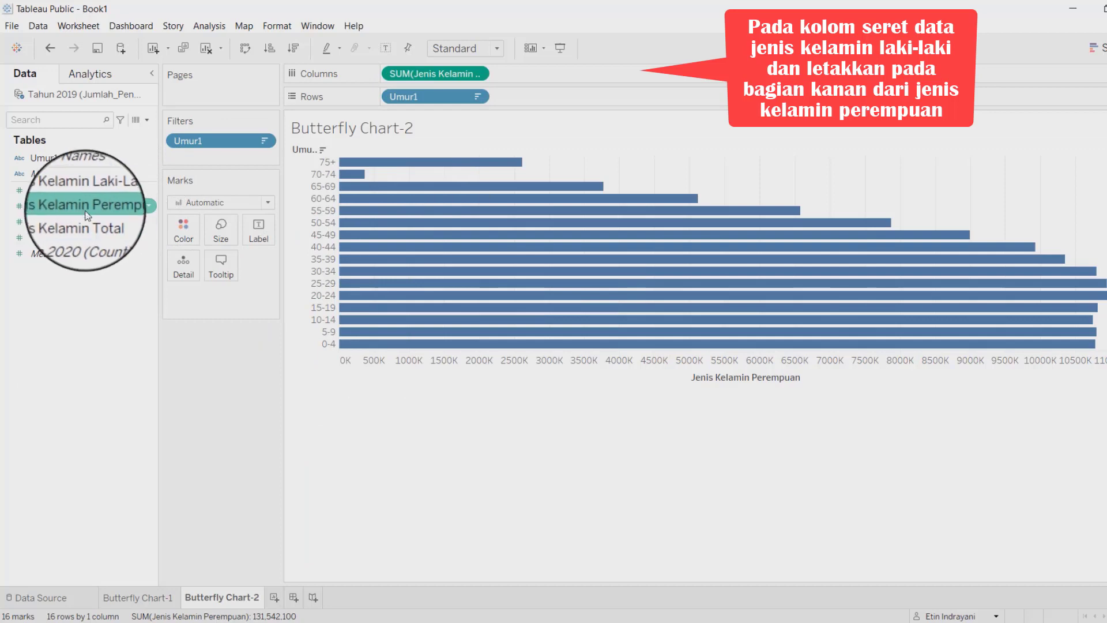
left_click_drag(79, 197, 549, 74)
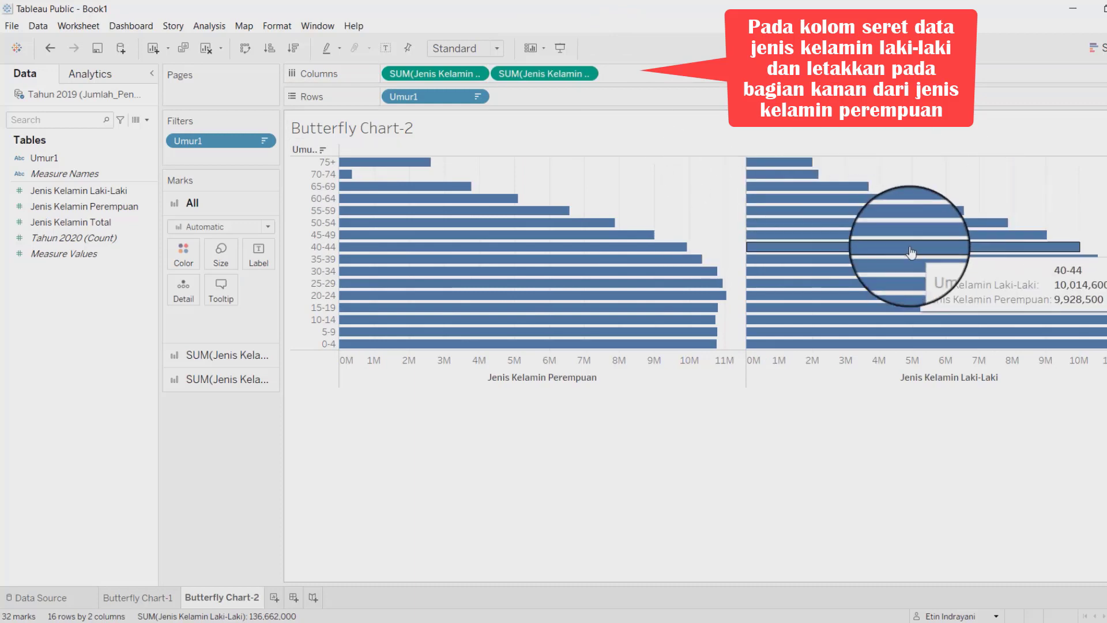
Reverse the Jenis Kelamin Perempuan axis and shorten its title to "Perempuan".
right_click(512, 378)
left_click(545, 389)
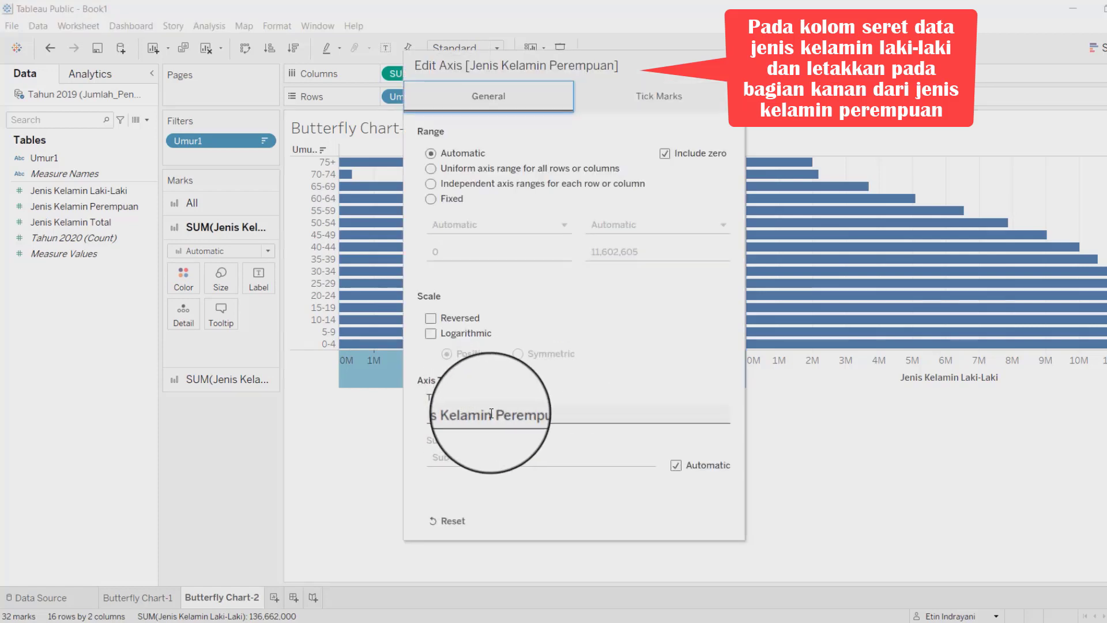
left_click(493, 414)
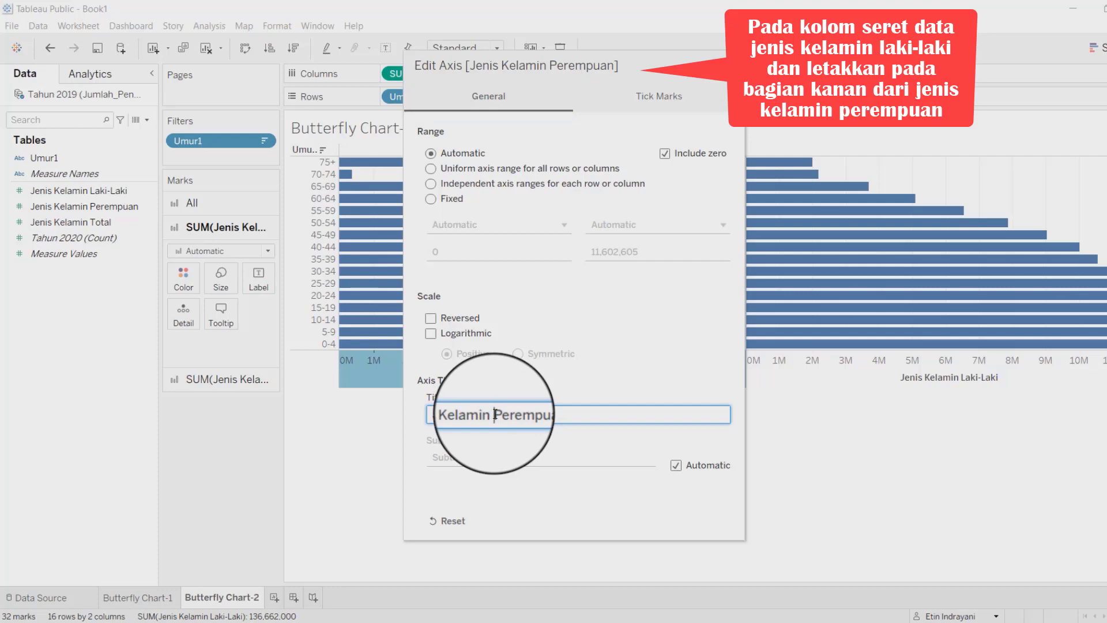
key("BackSpace")
key("BackSpace")
key("BackSpace")
key("BackSpace")
key("BackSpace")
key("BackSpace")
key("BackSpace")
key("BackSpace")
key("BackSpace")
key("BackSpace")
key("BackSpace")
key("BackSpace")
key("BackSpace")
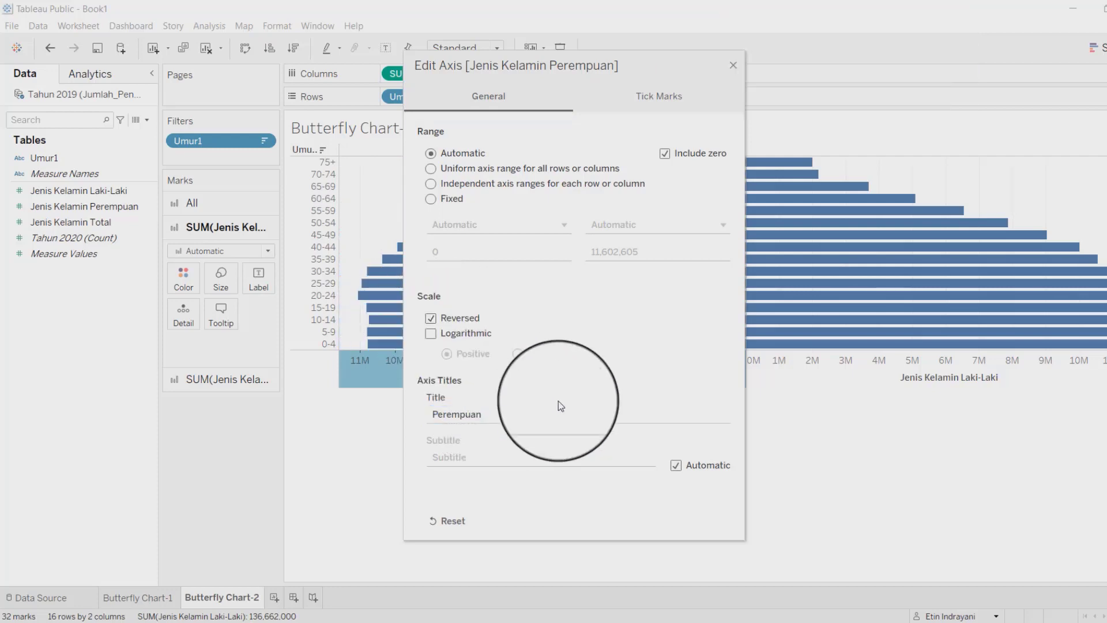
left_click(733, 65)
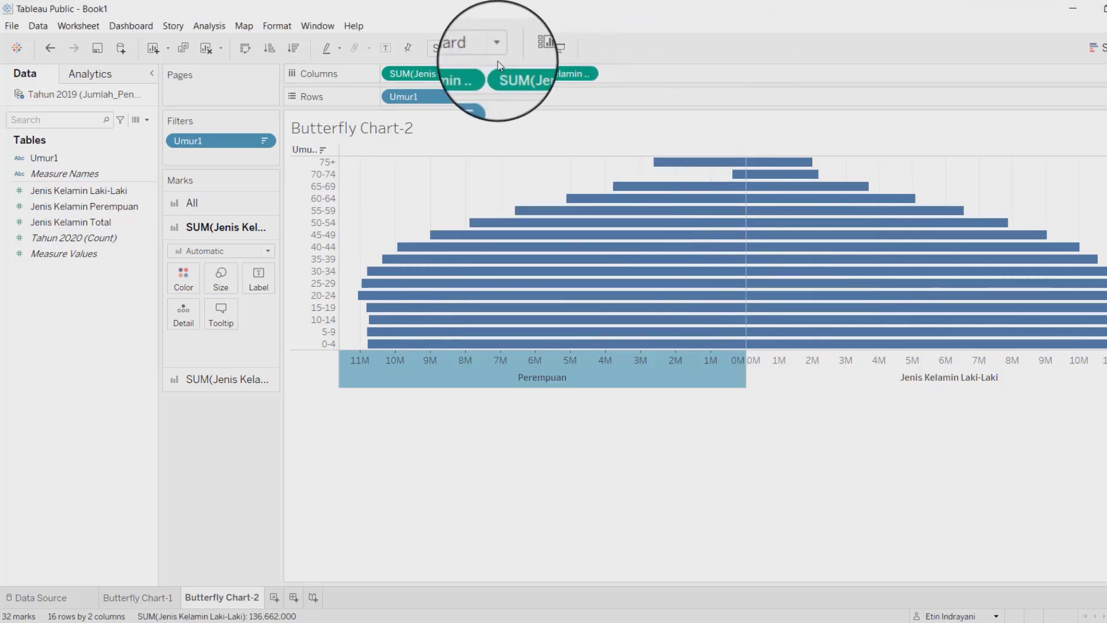
Fit the chart to Entire View and color the Perempuan bars mauve.
left_click(495, 44)
left_click(472, 107)
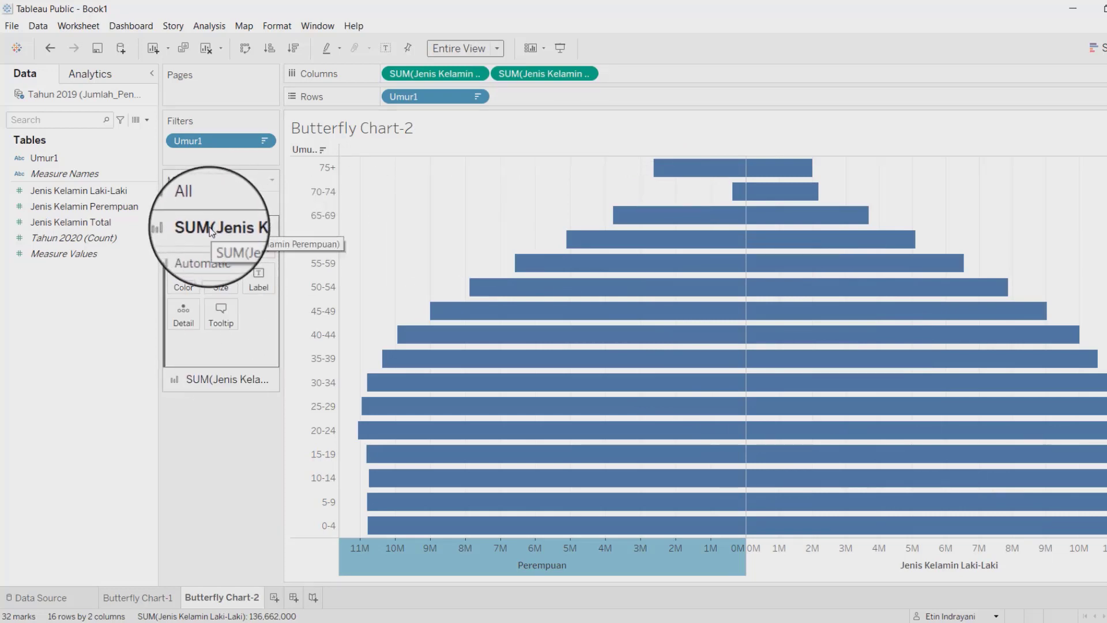
left_click(187, 278)
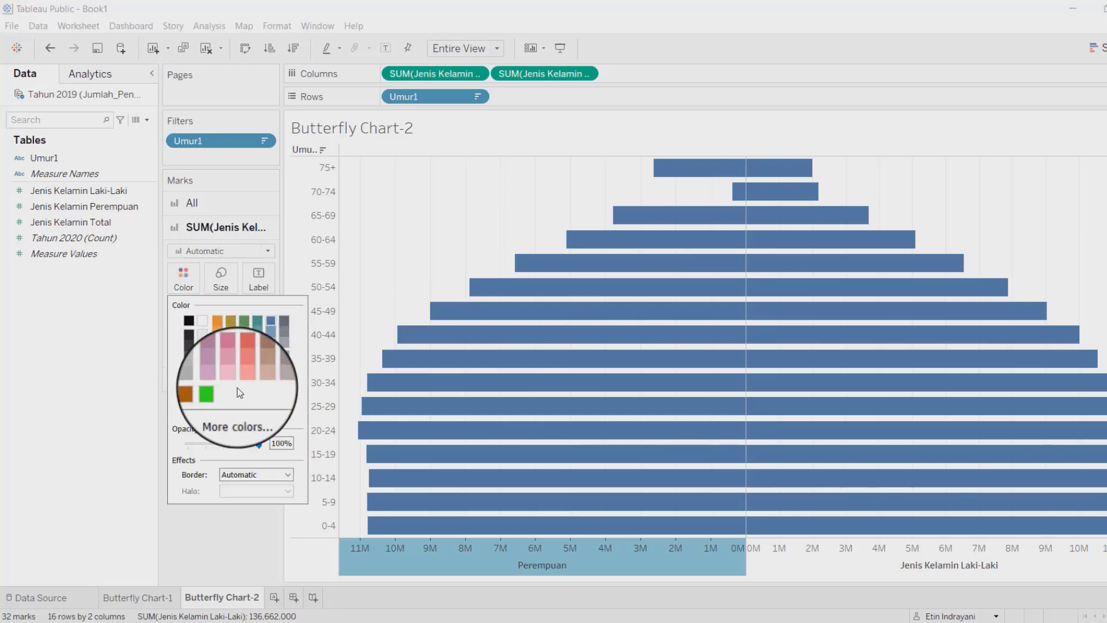
left_click(218, 359)
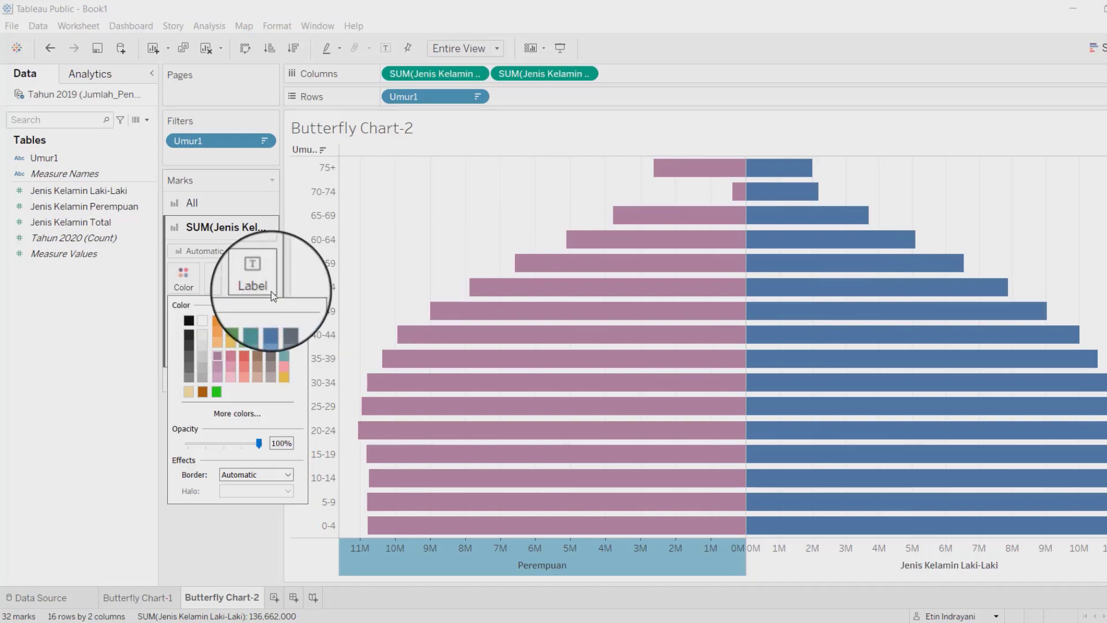
left_click(285, 236)
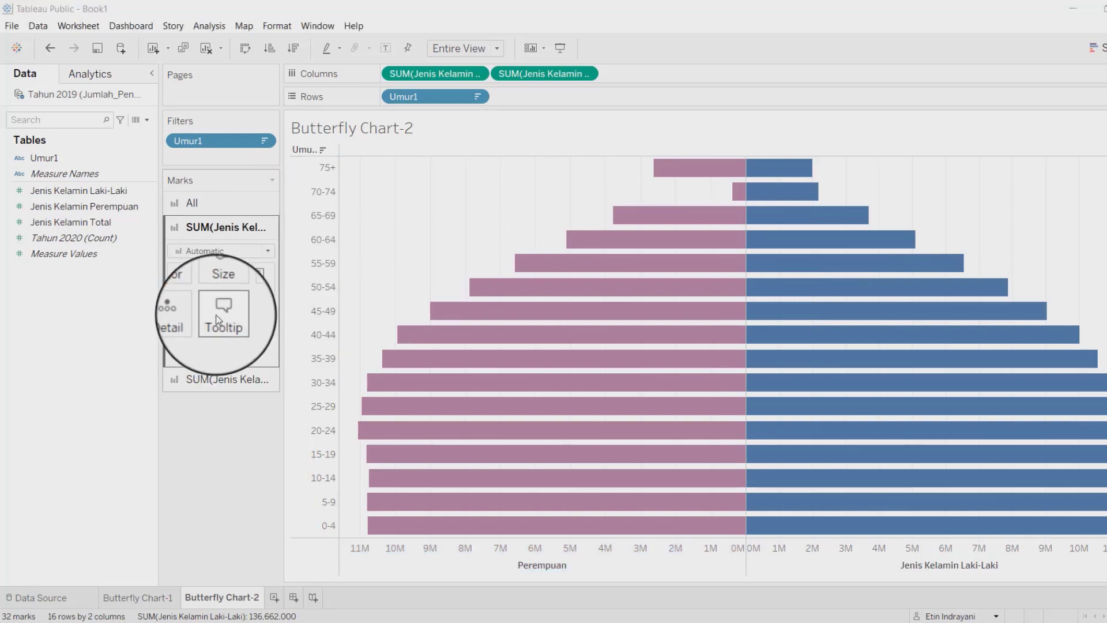
Relabel the Perempuan bars' tooltip fields as "Kelompok Umur :" and "Perempuan:", and check the tooltips on the 55-59 bars.
left_click(222, 314)
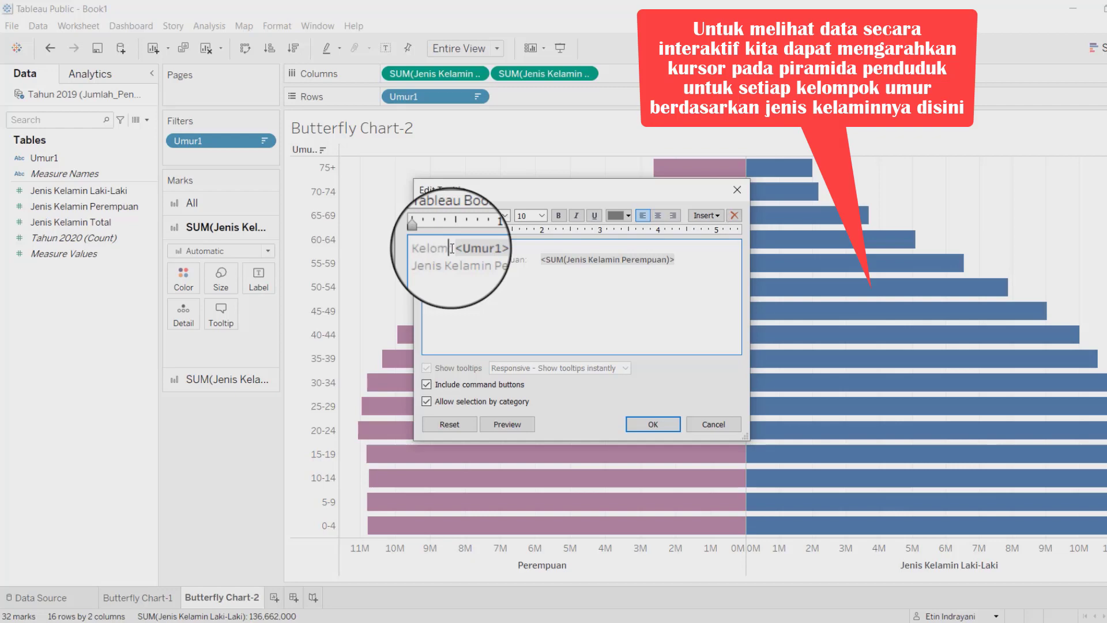
type("pok ")
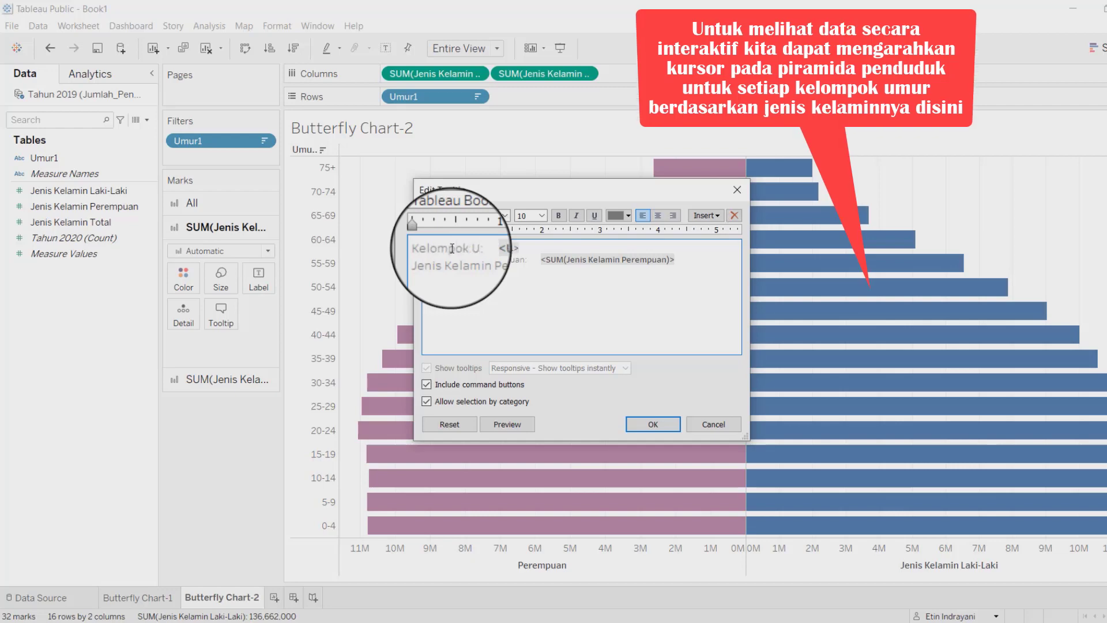
type("Umur")
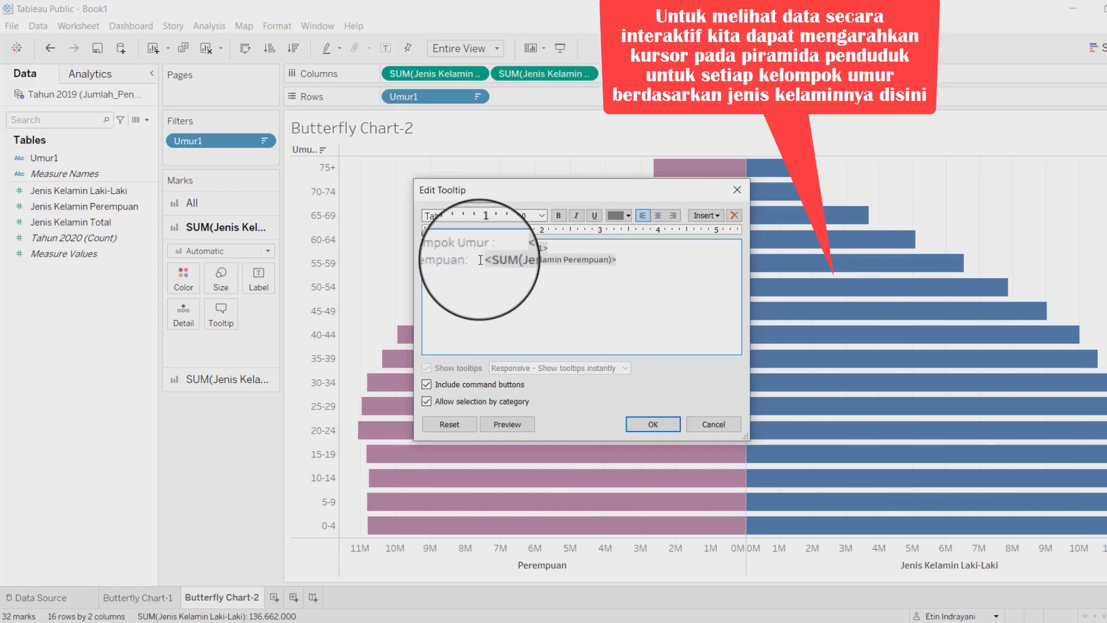
left_click(652, 425)
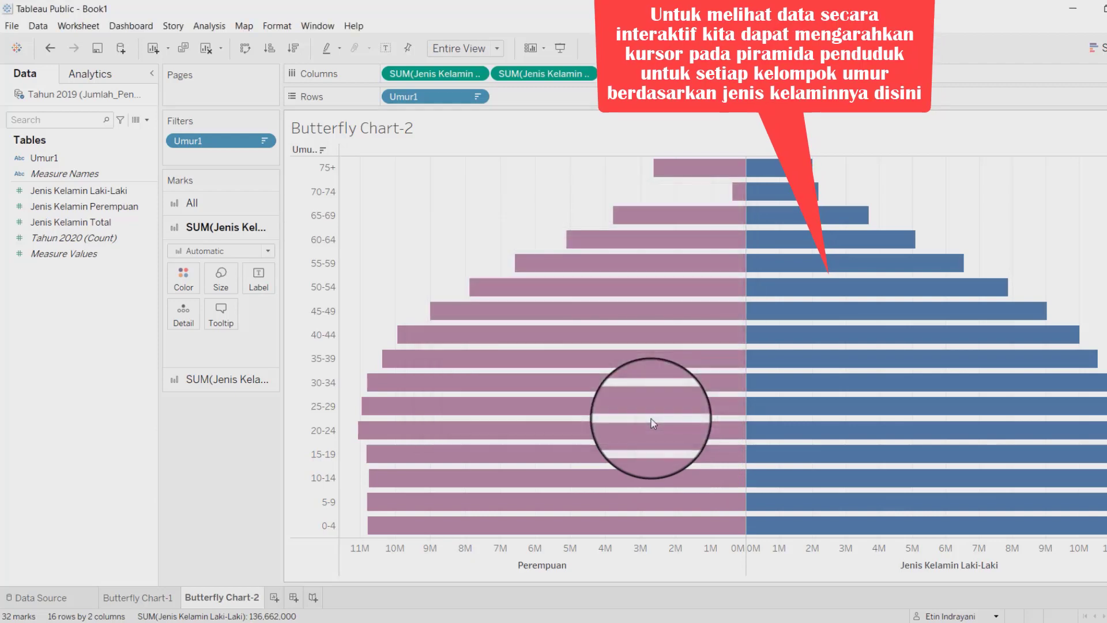
mouse_move(693, 263)
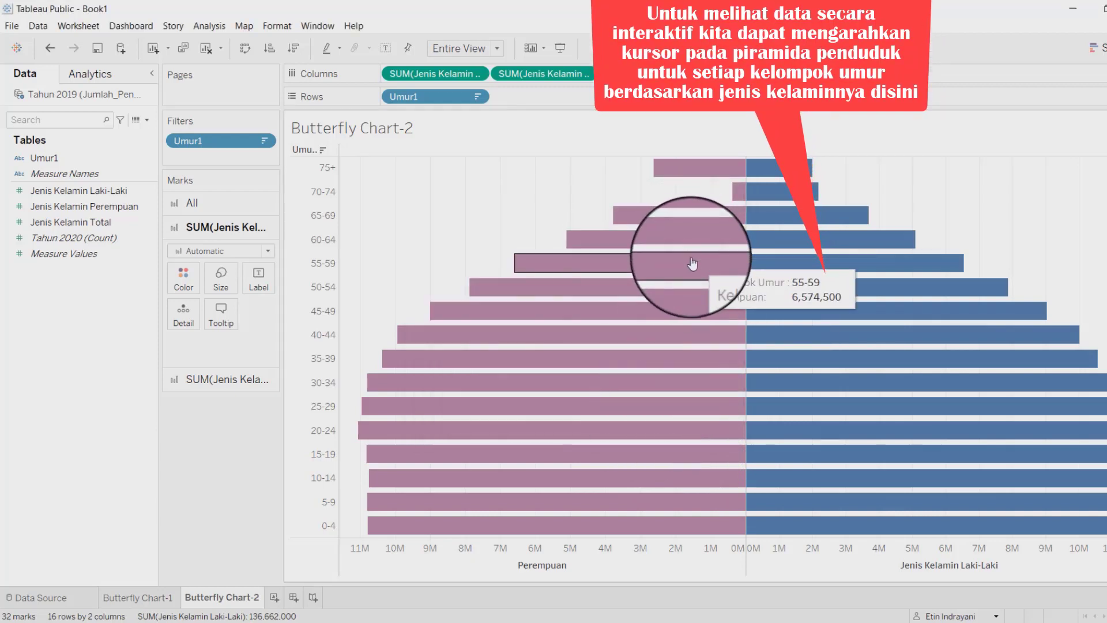
mouse_move(773, 258)
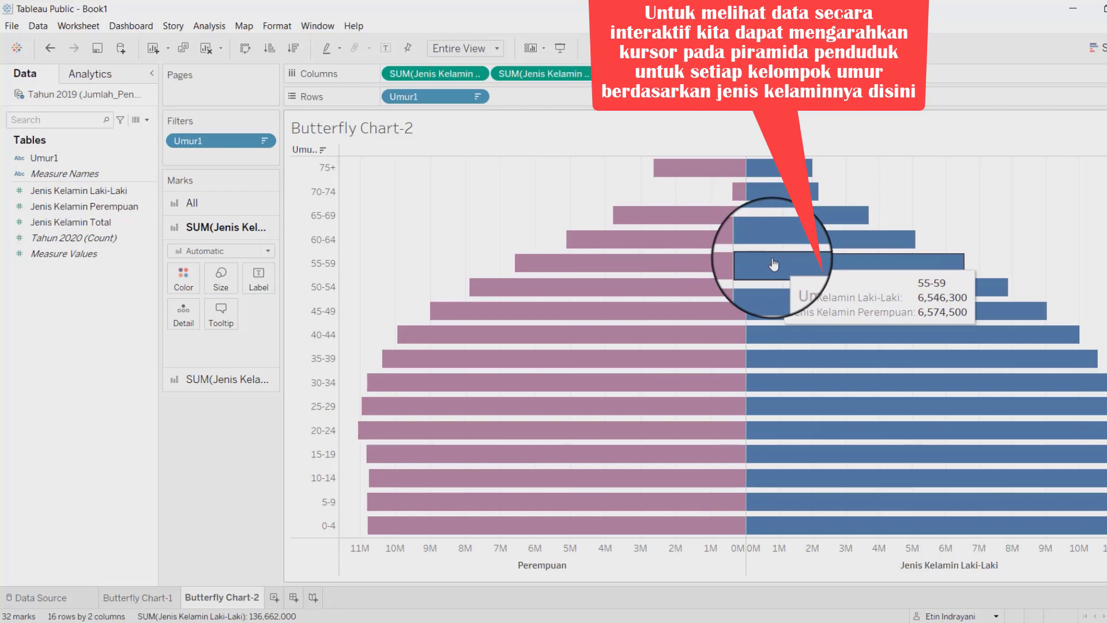
left_click(226, 379)
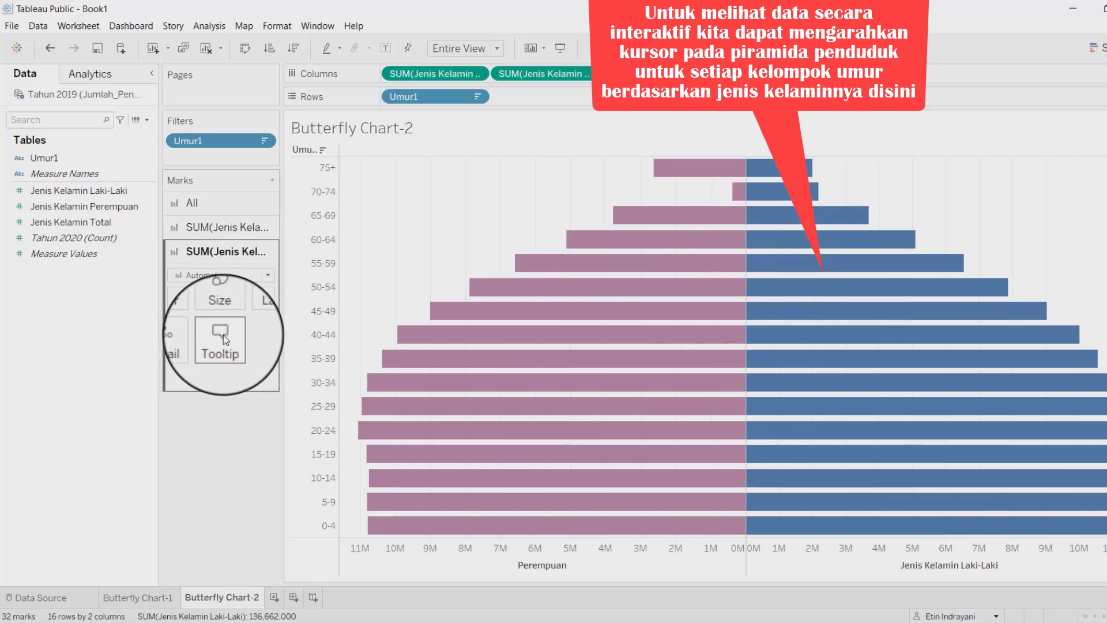
left_click(223, 334)
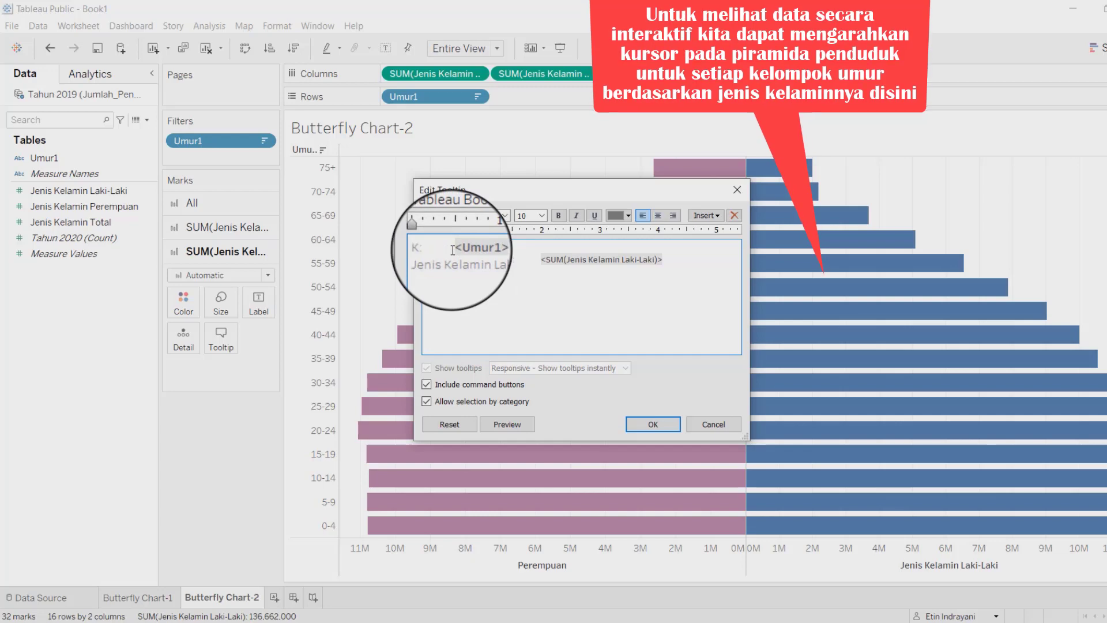
type("Kelompo")
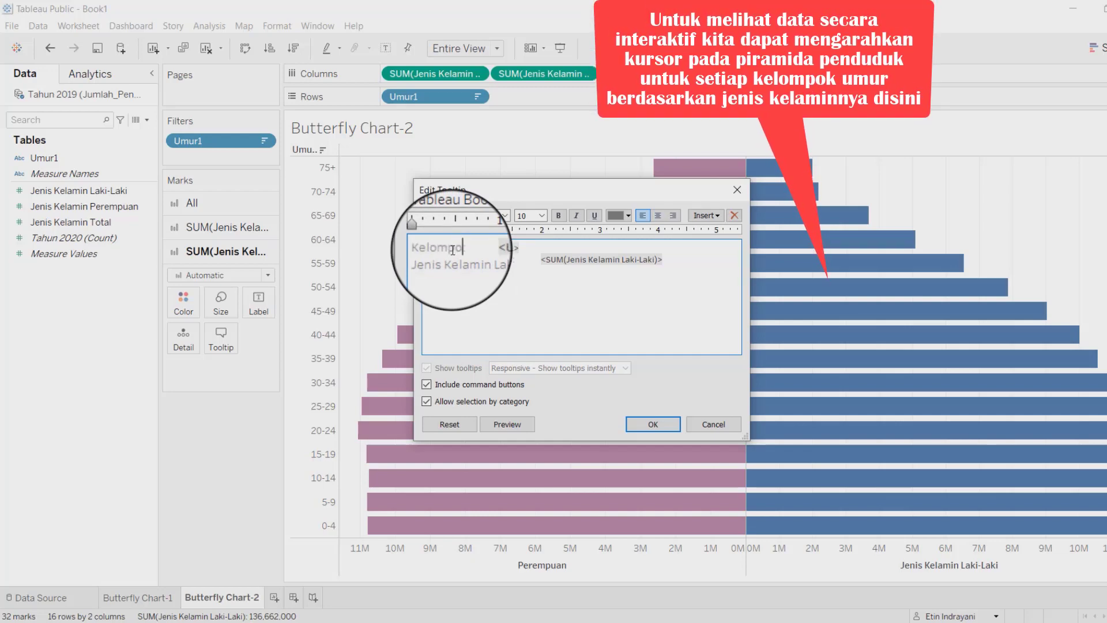
type("k Umu")
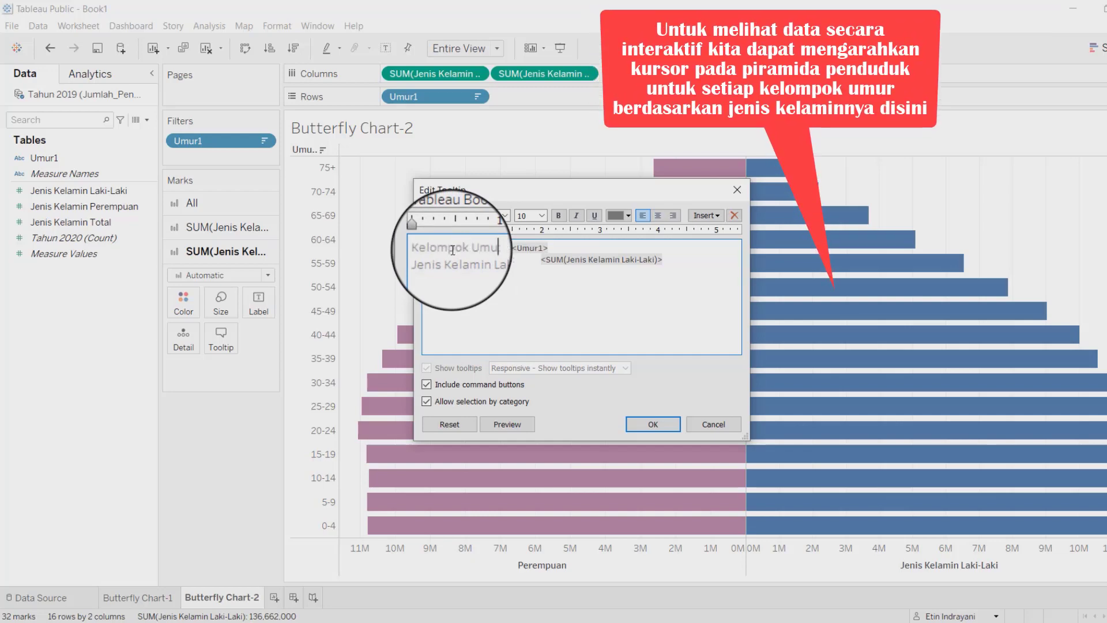
type("r:")
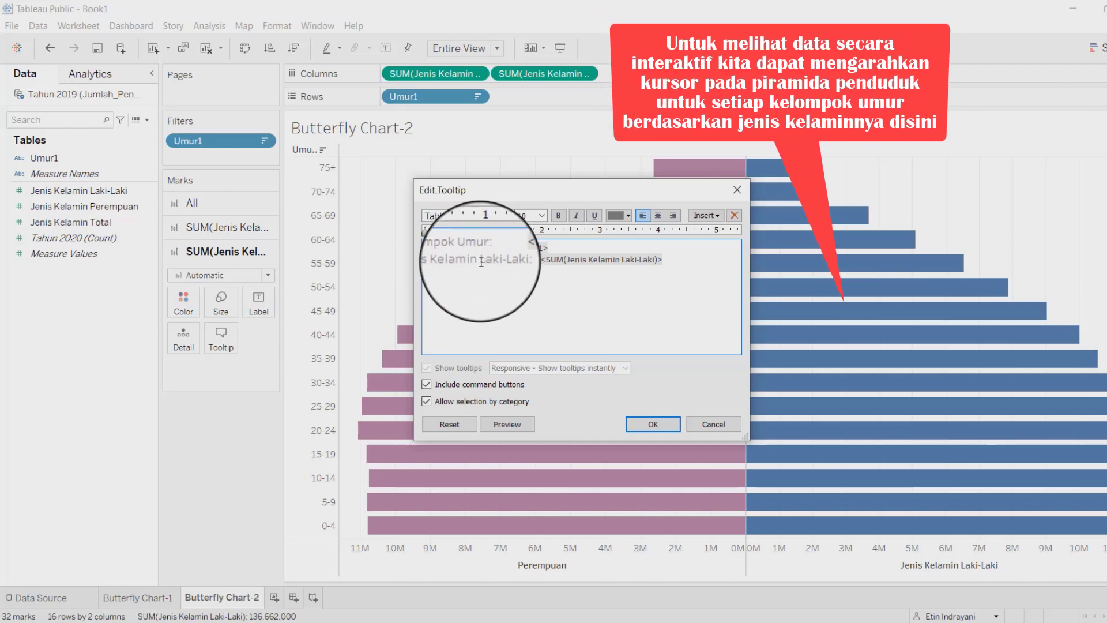
left_click(481, 262)
key("BackSpace")
key("BackSpace")
key("BackSpace")
key("BackSpace")
key("BackSpace")
key("BackSpace")
key("BackSpace")
key("BackSpace")
key("BackSpace")
key("BackSpace")
key("BackSpace")
key("BackSpace")
key("BackSpace")
key("BackSpace")
key("BackSpace")
key("BackSpace")
key("BackSpace")
key("BackSpace")
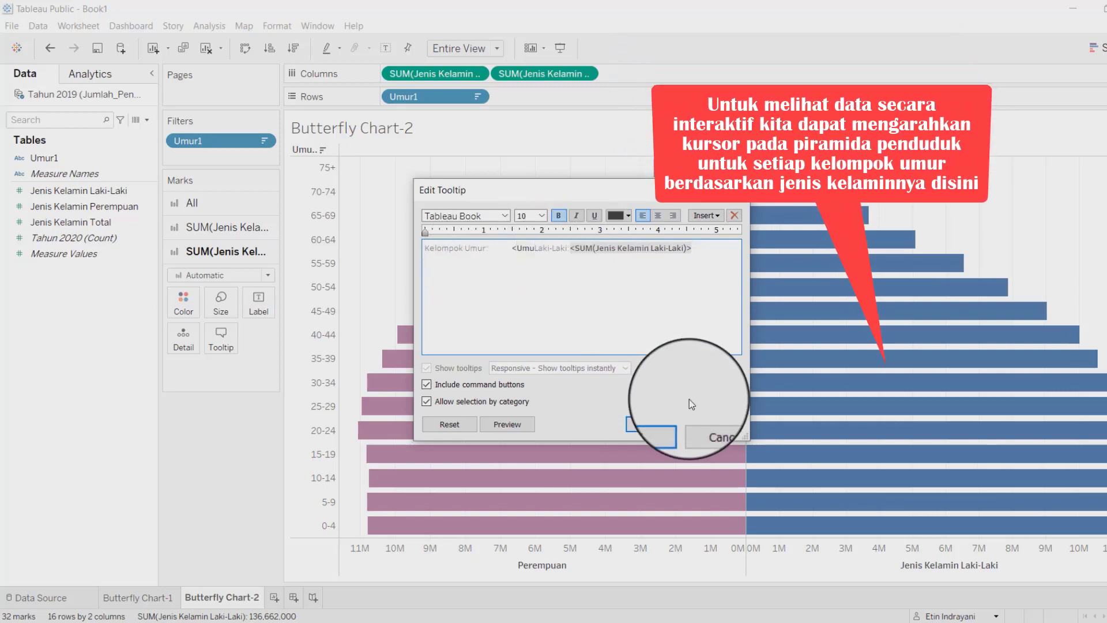
left_click(691, 429)
mouse_move(797, 282)
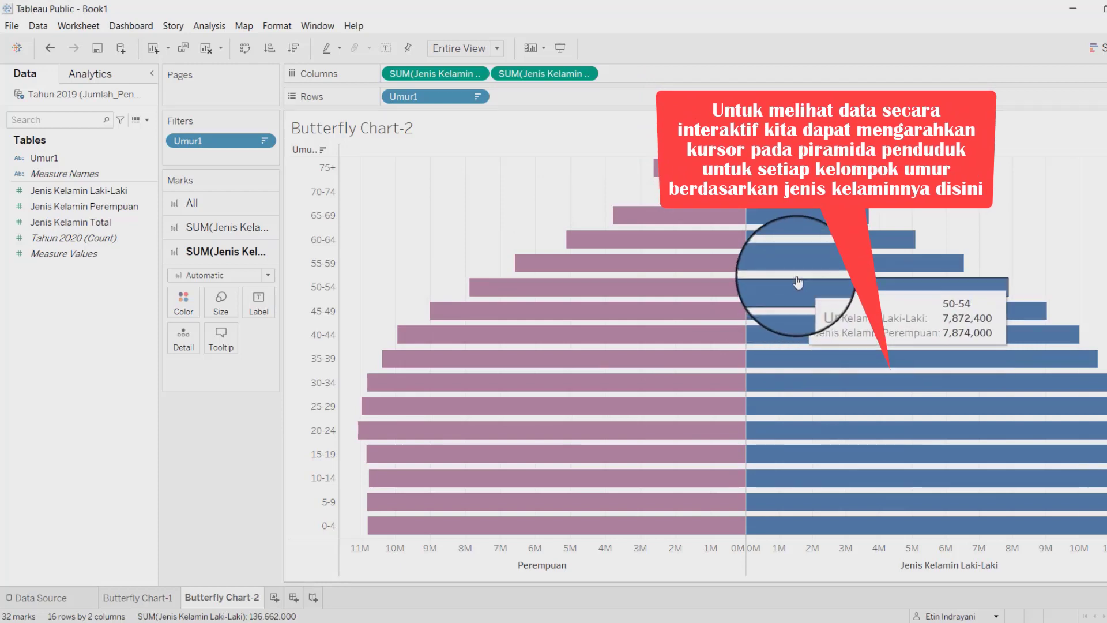
Relabel the Laki-Laki bars' tooltip fields as "Kel Umur:" and "Laki-Laki:", and check the tooltips on the chart.
left_click(226, 334)
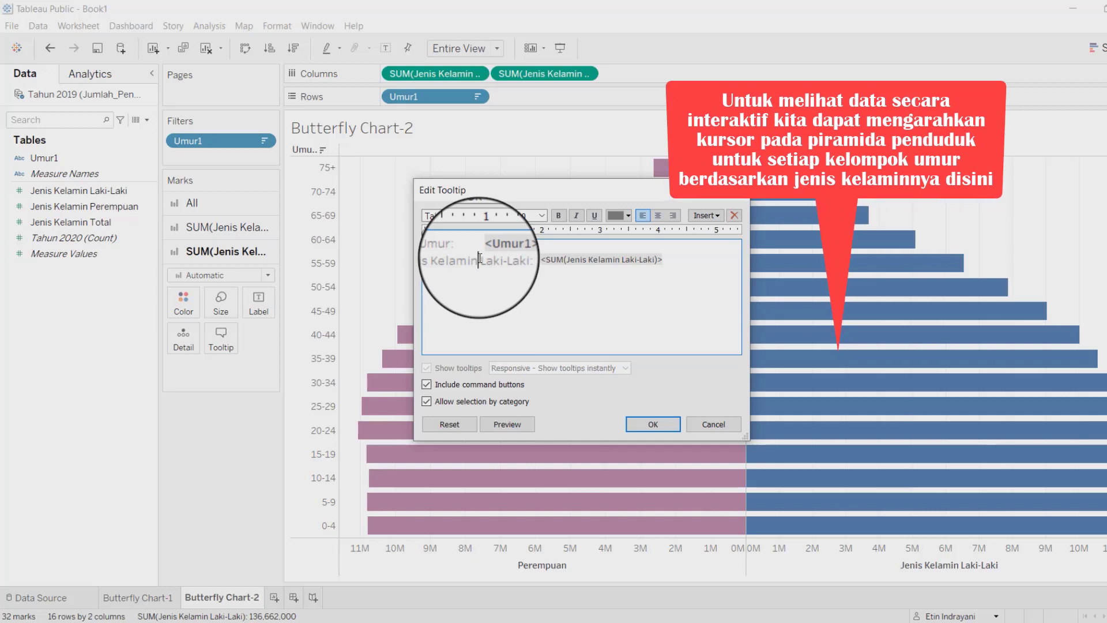
key("BackSpace")
key("BackSpace")
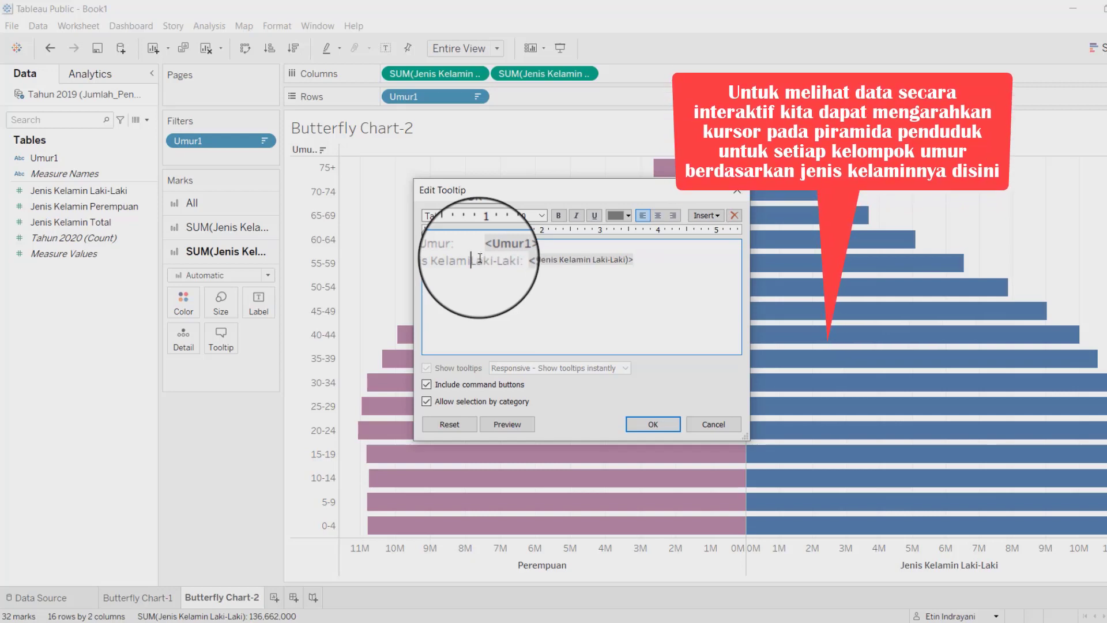
key("BackSpace")
key("BackSpace")
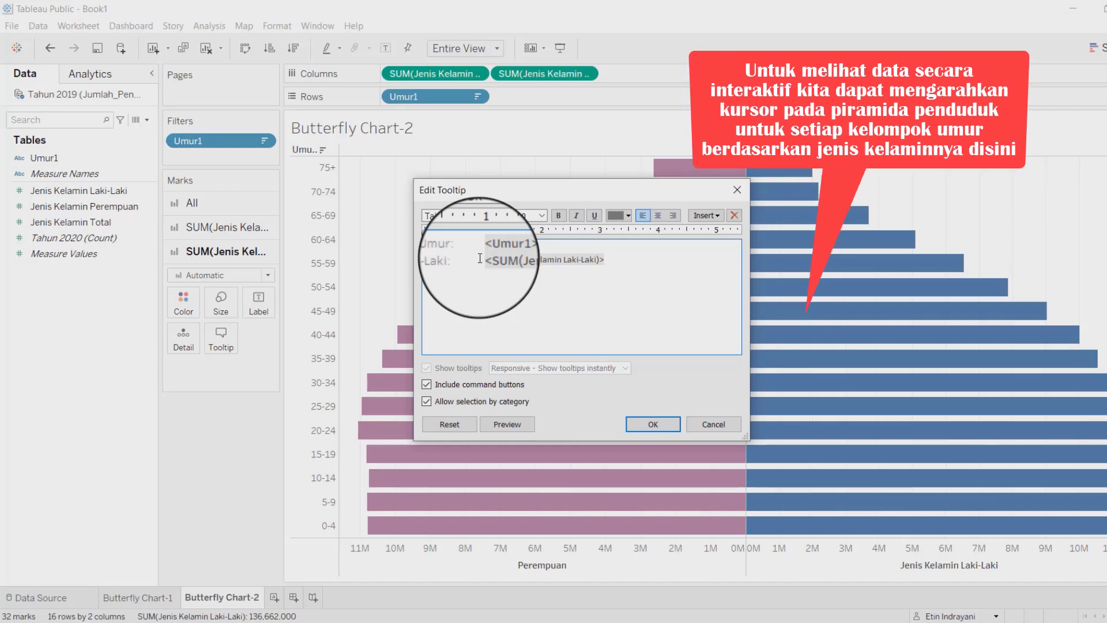
left_click(652, 424)
mouse_move(812, 276)
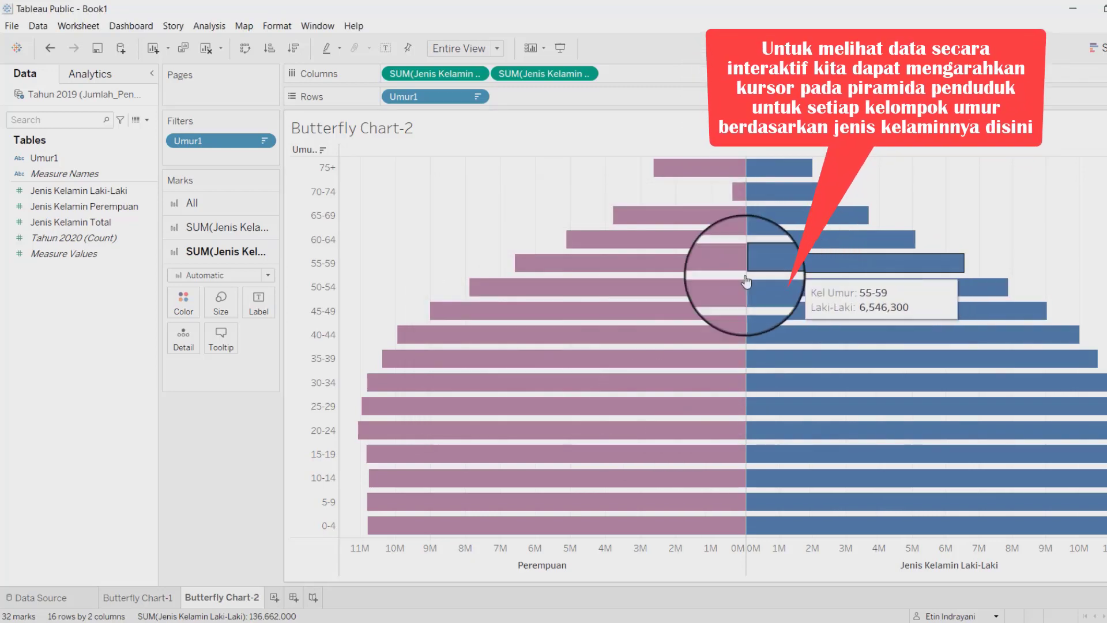
mouse_move(664, 313)
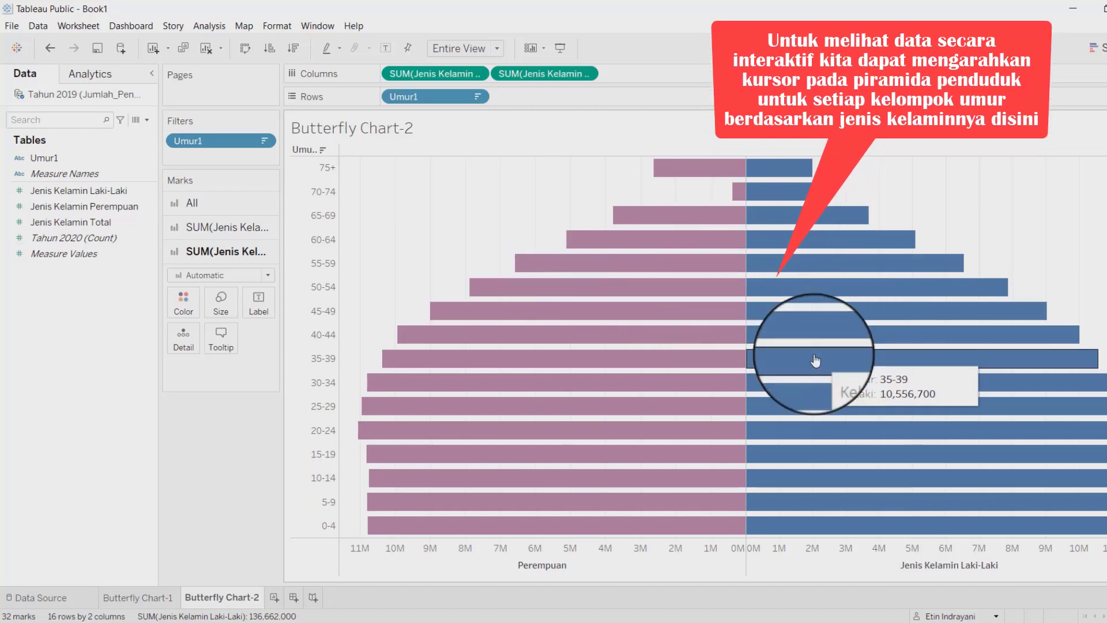
Hide the Umur1 field label for rows and set the age group header font to Stencil.
right_click(300, 151)
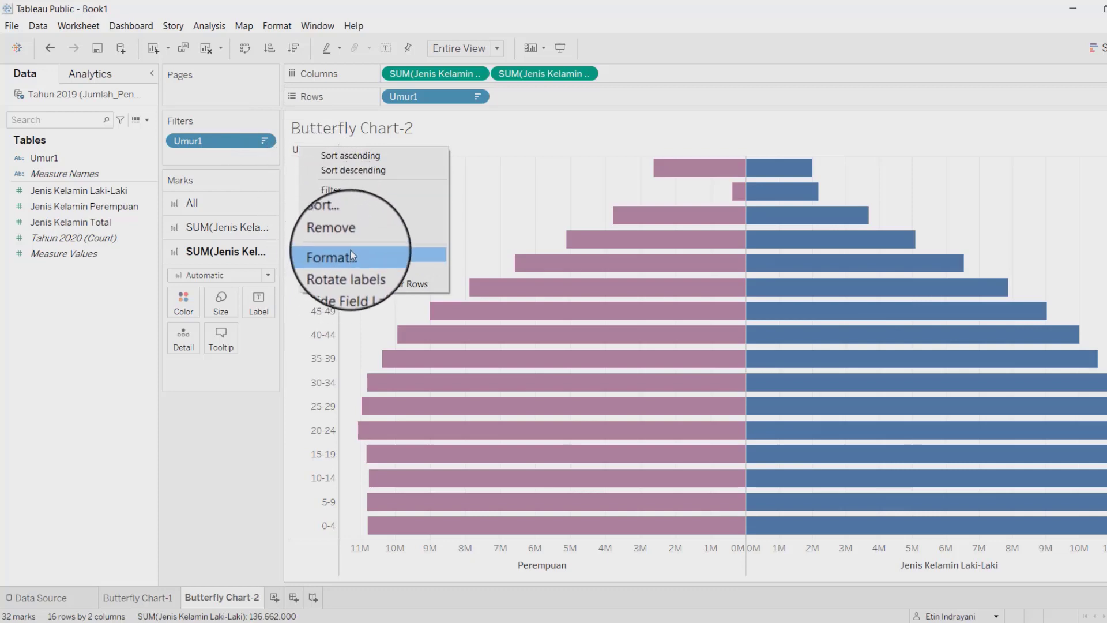
left_click(355, 283)
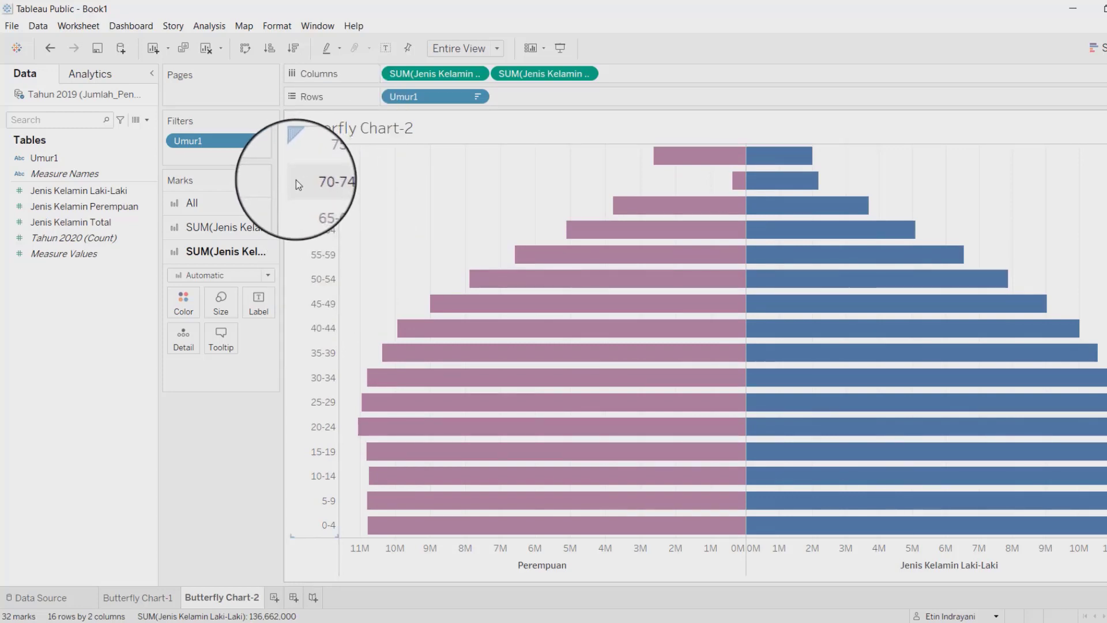
left_click(296, 178)
right_click(296, 179)
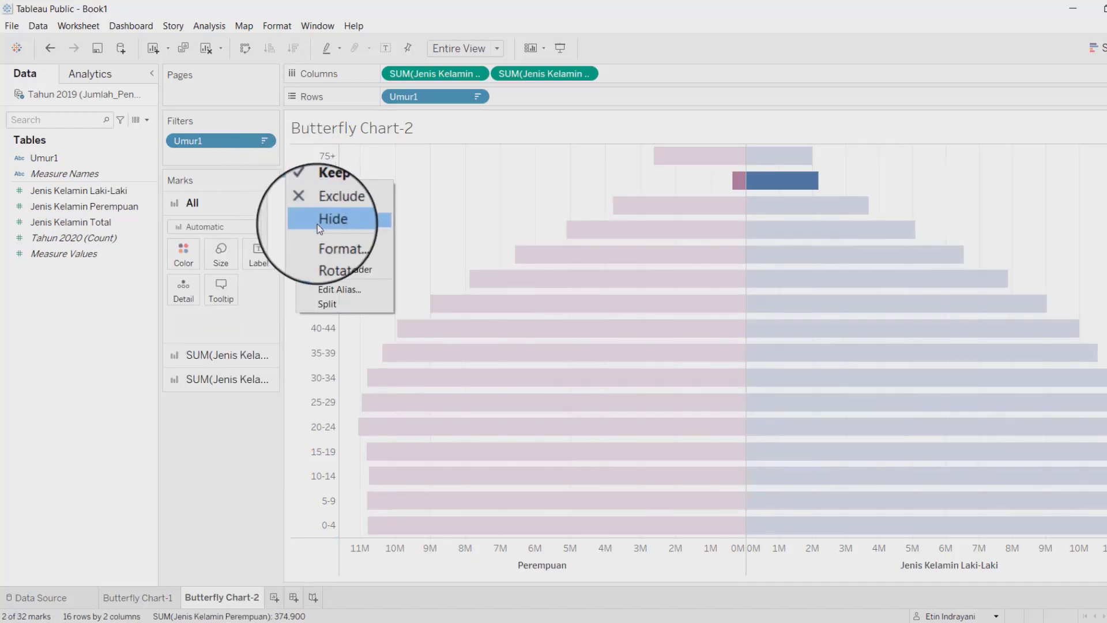
left_click(331, 241)
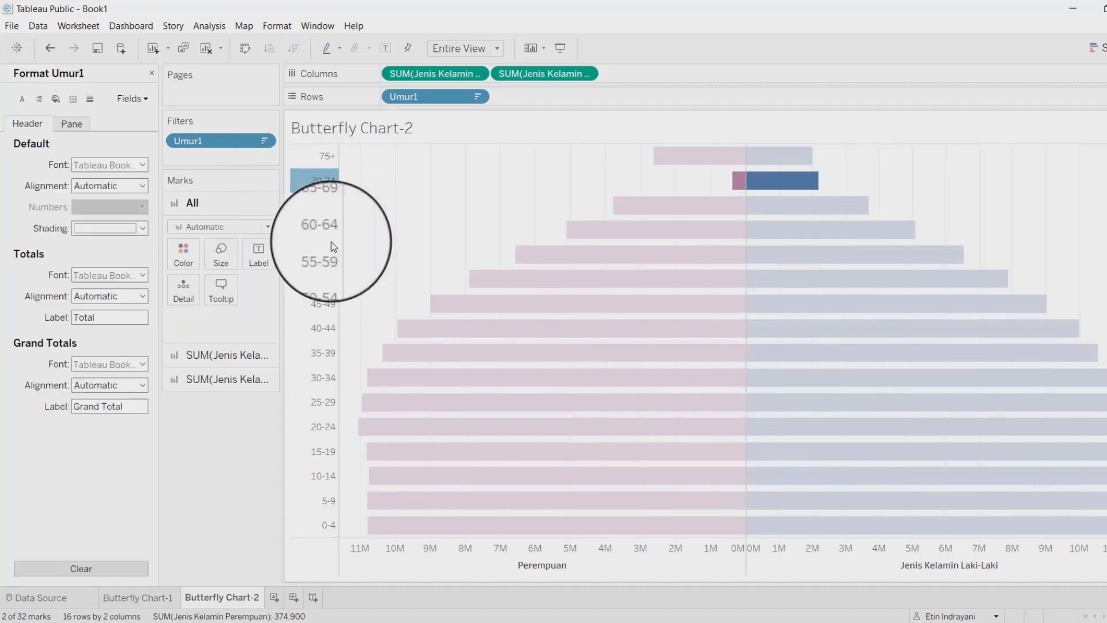
left_click(143, 167)
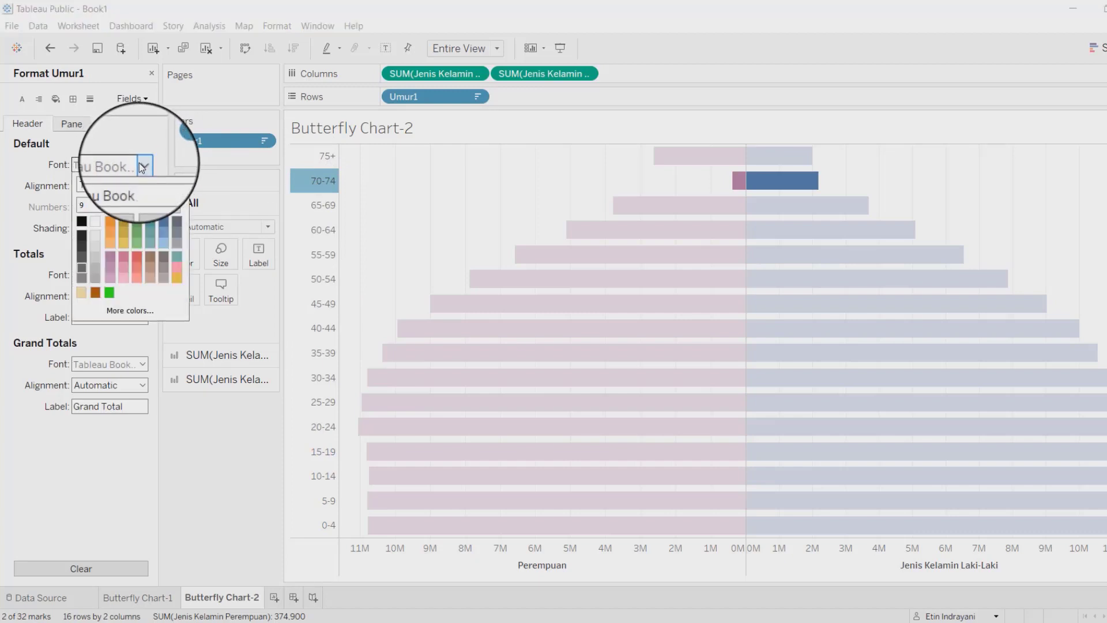
left_click(175, 185)
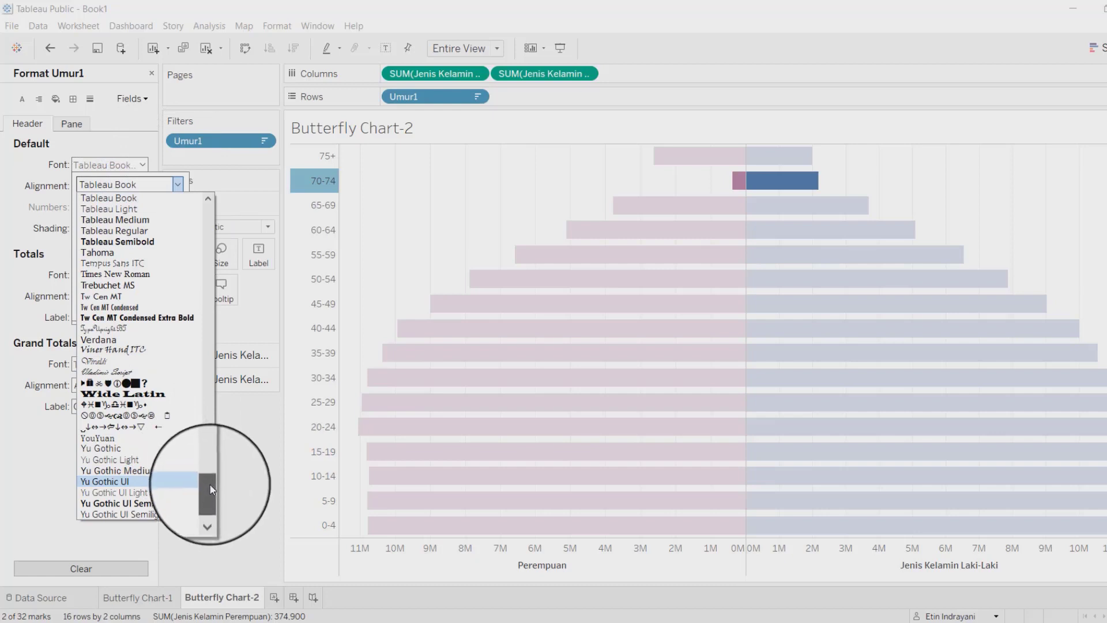
left_click_drag(210, 484, 210, 465)
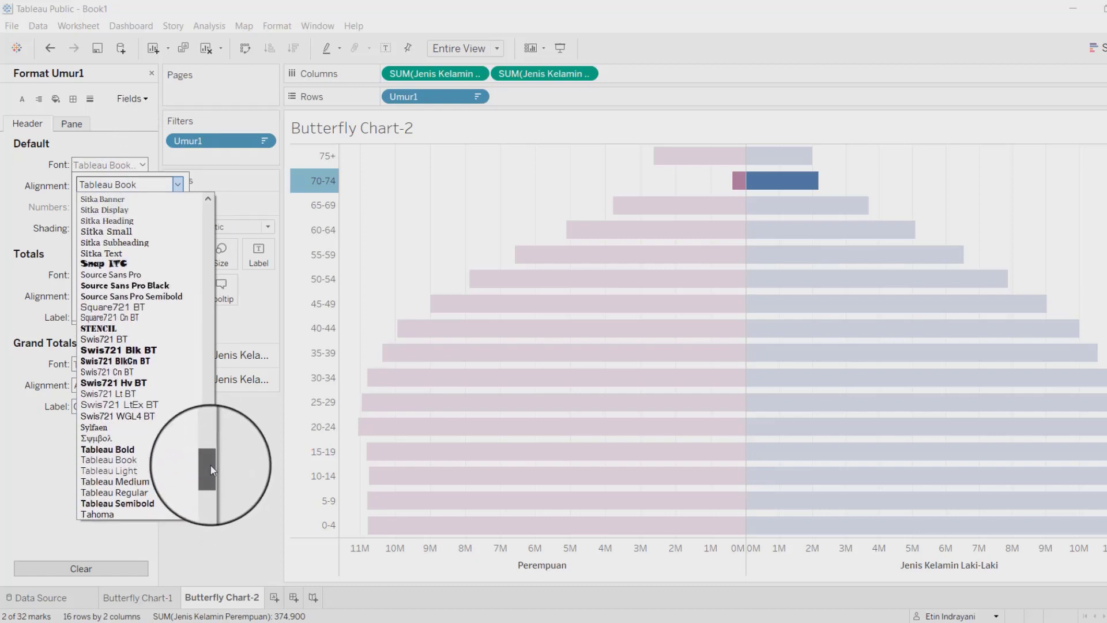
left_click(110, 328)
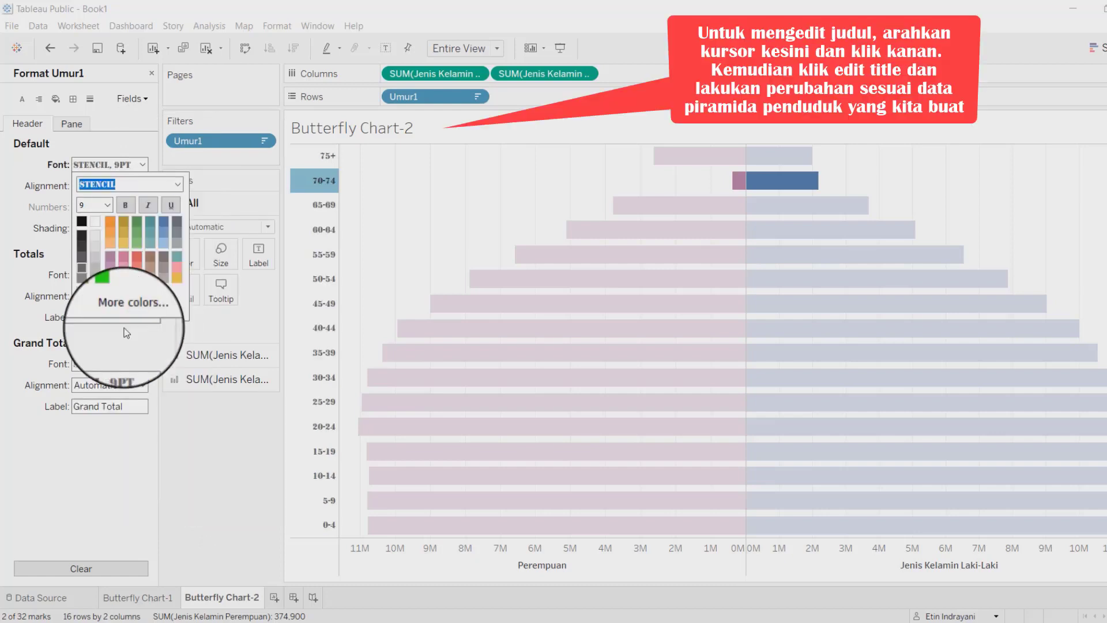
left_click(229, 488)
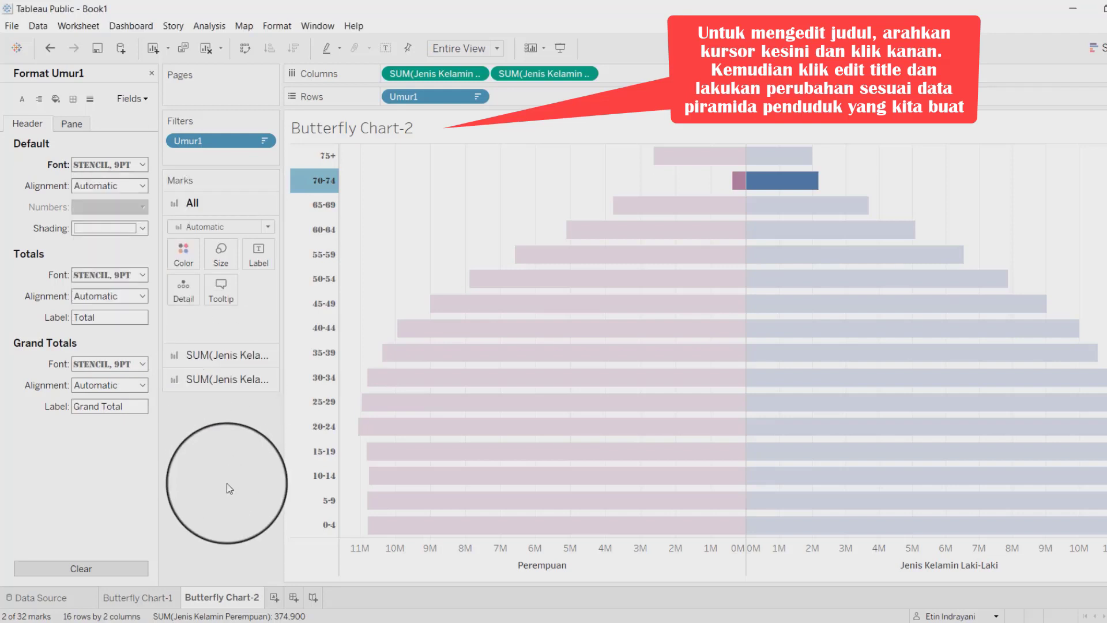
left_click(227, 483)
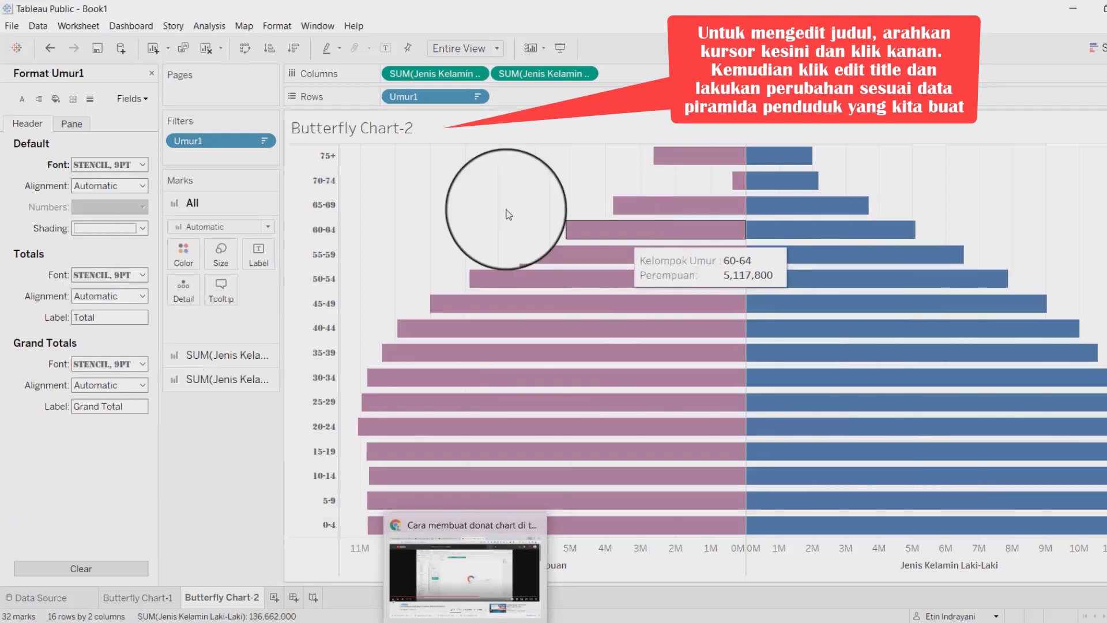
Change the chart title to "Piramida Penduduk Indonesia Tahun 2020" in Stencil, size 14, centered.
right_click(416, 128)
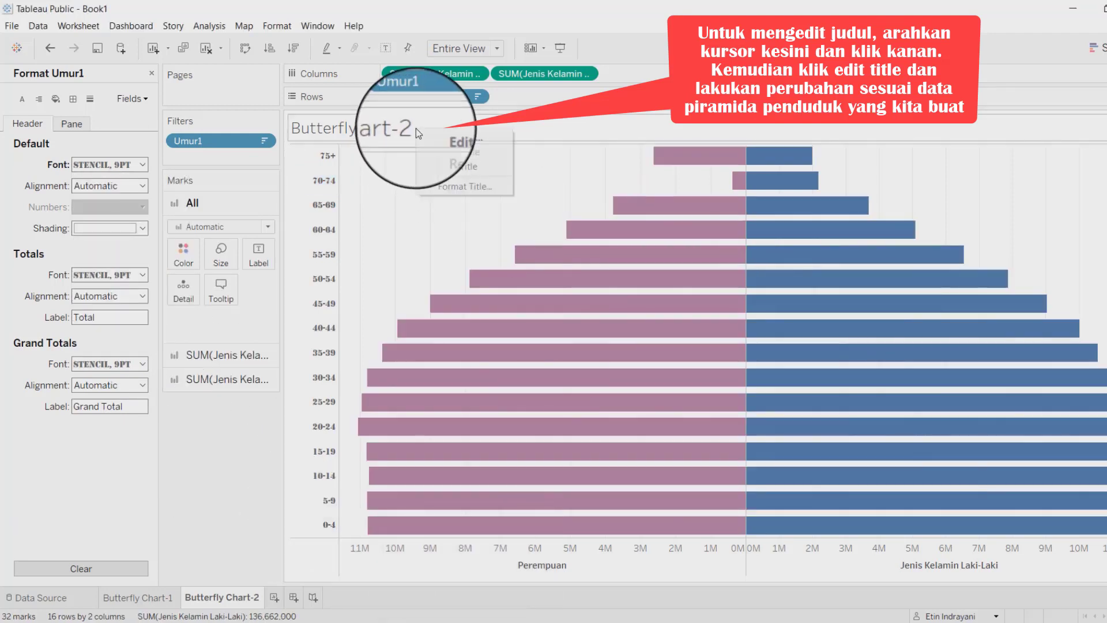
left_click(443, 141)
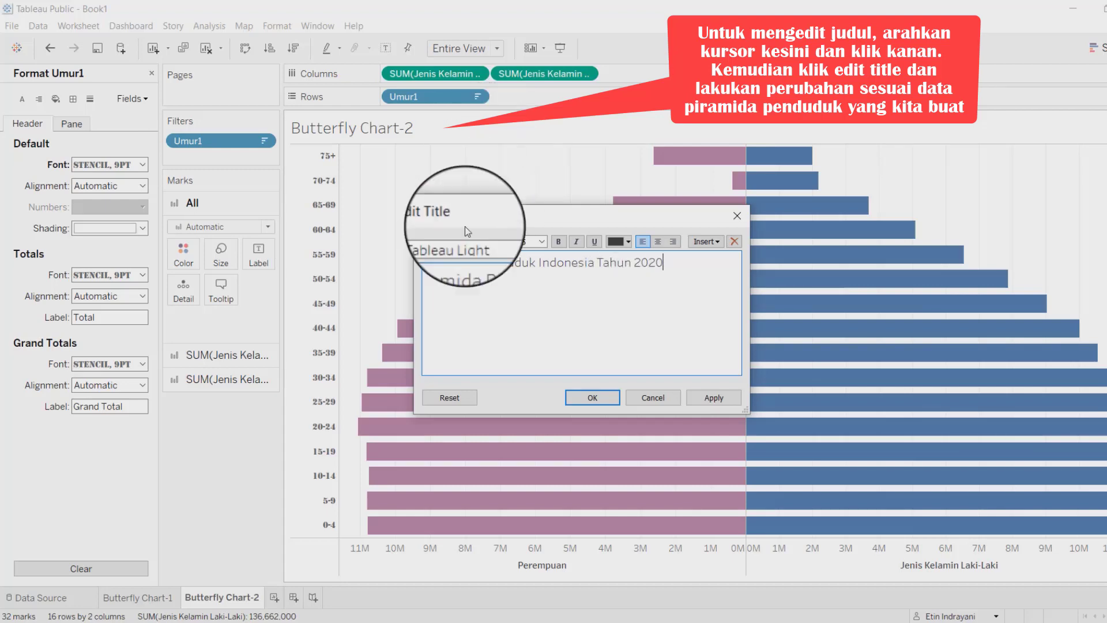
left_click_drag(427, 262, 583, 279)
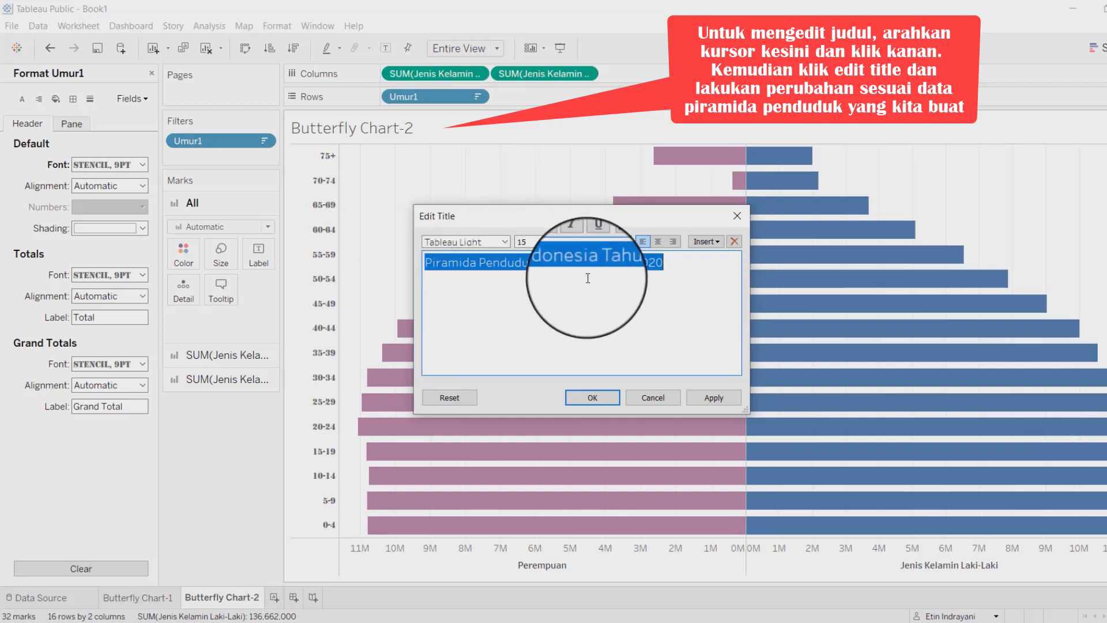
left_click(505, 243)
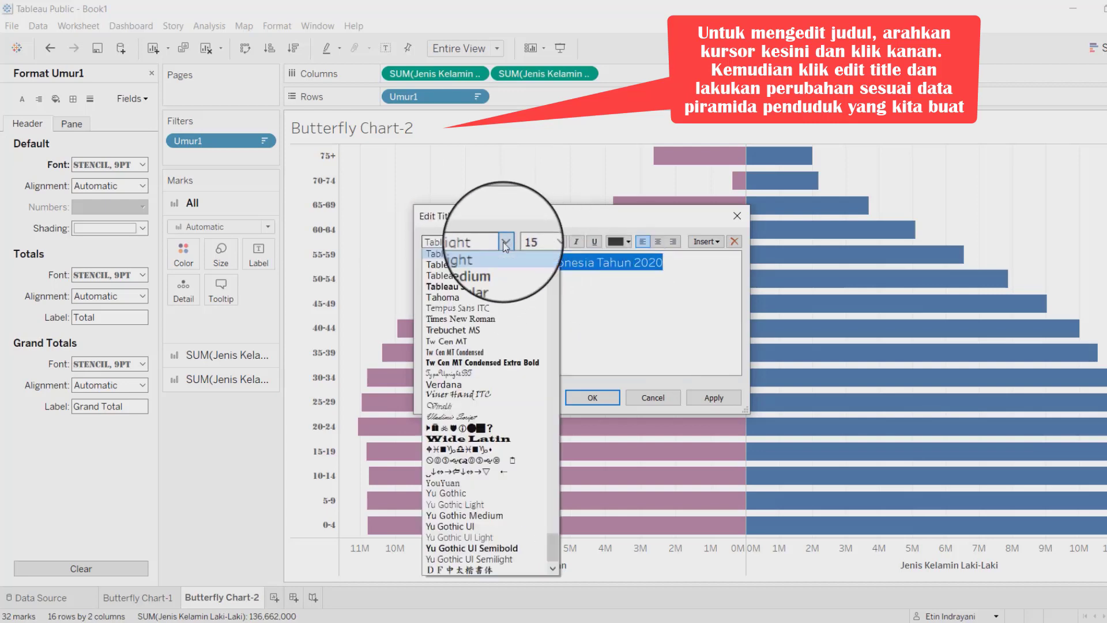
left_click_drag(555, 541, 553, 516)
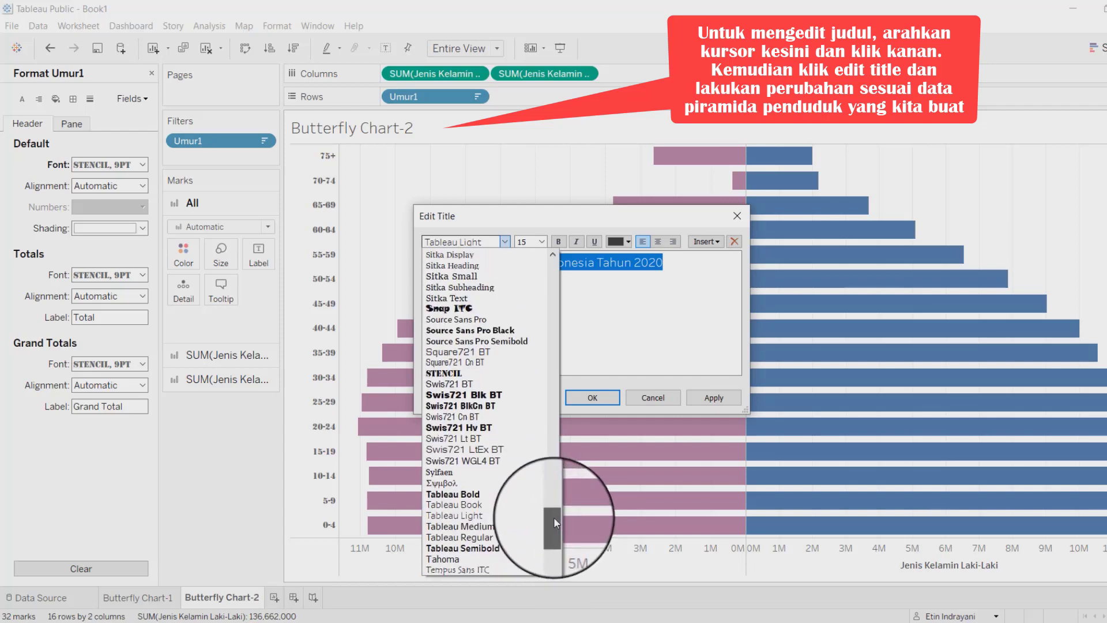
left_click(461, 381)
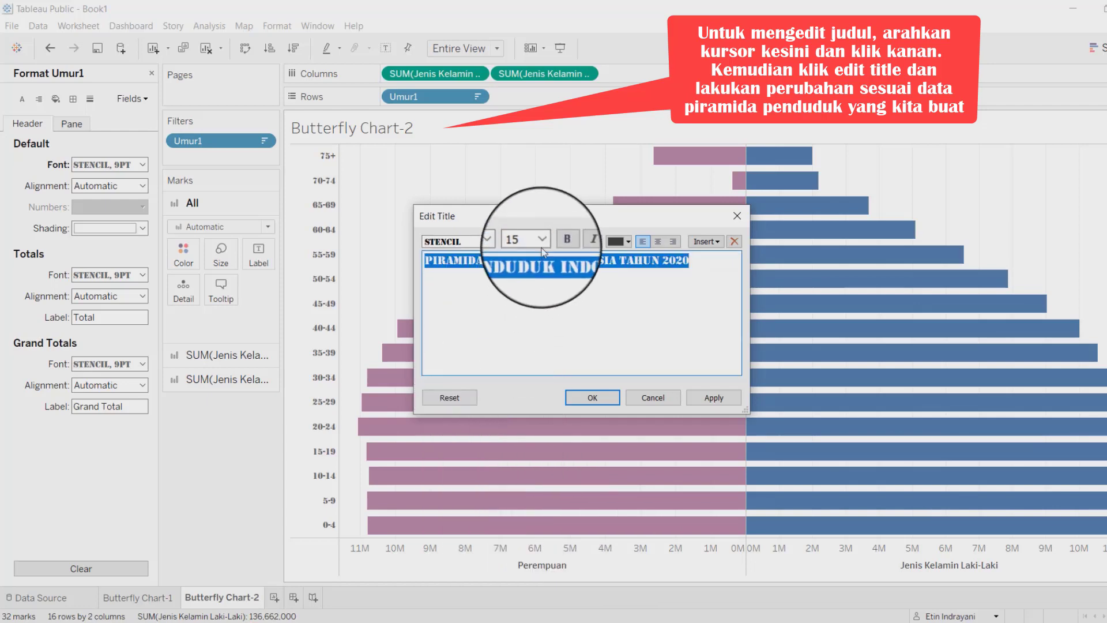
left_click(539, 228)
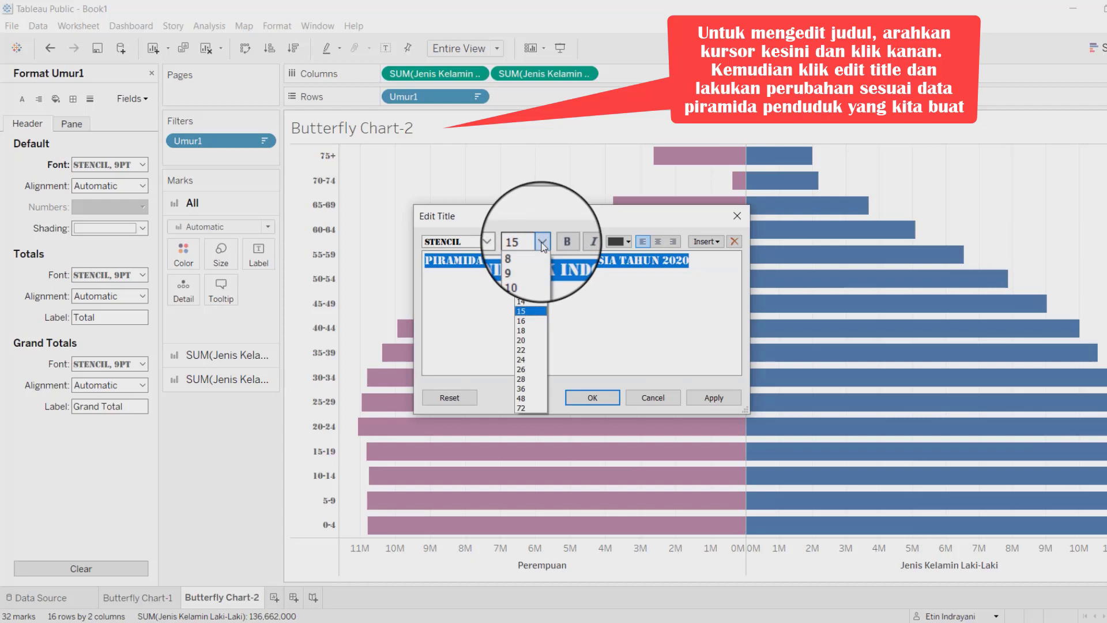
left_click(527, 301)
left_click(526, 302)
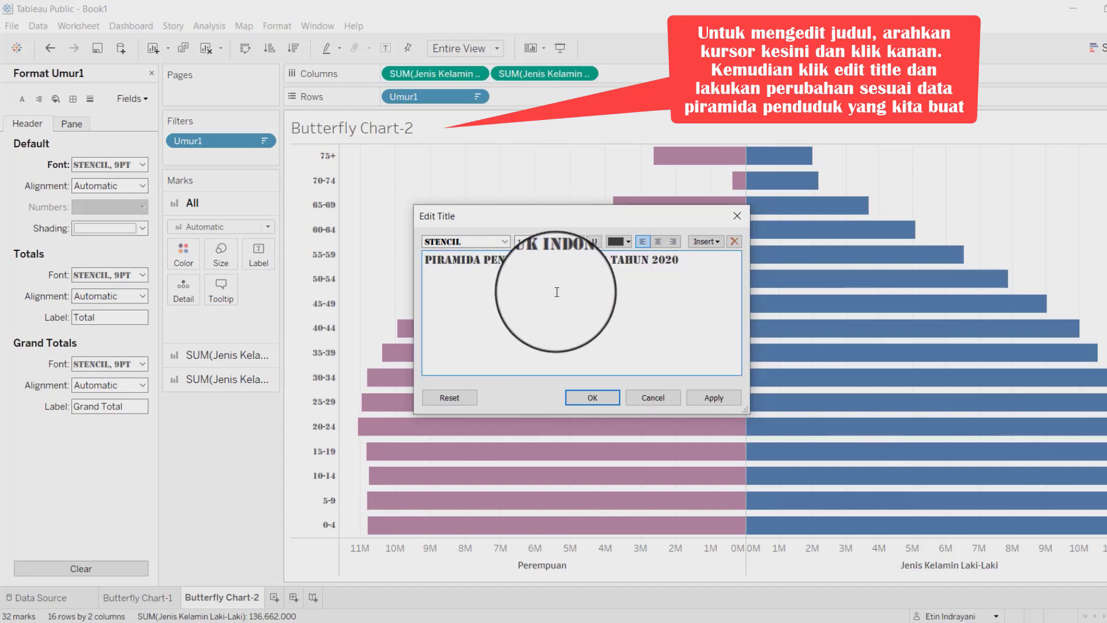
left_click(658, 240)
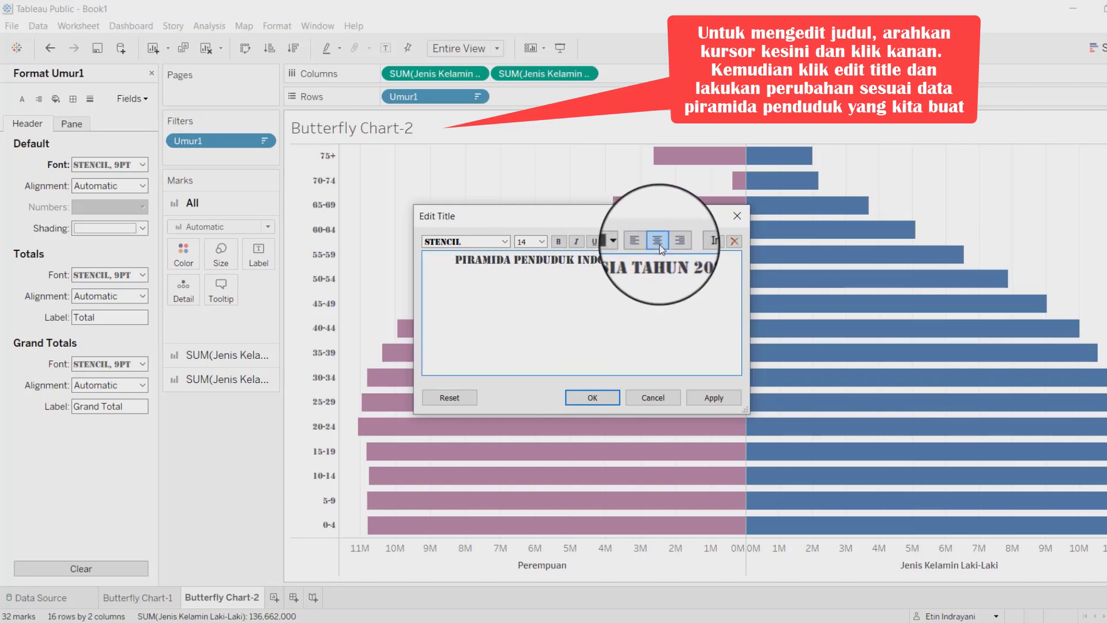
left_click(591, 397)
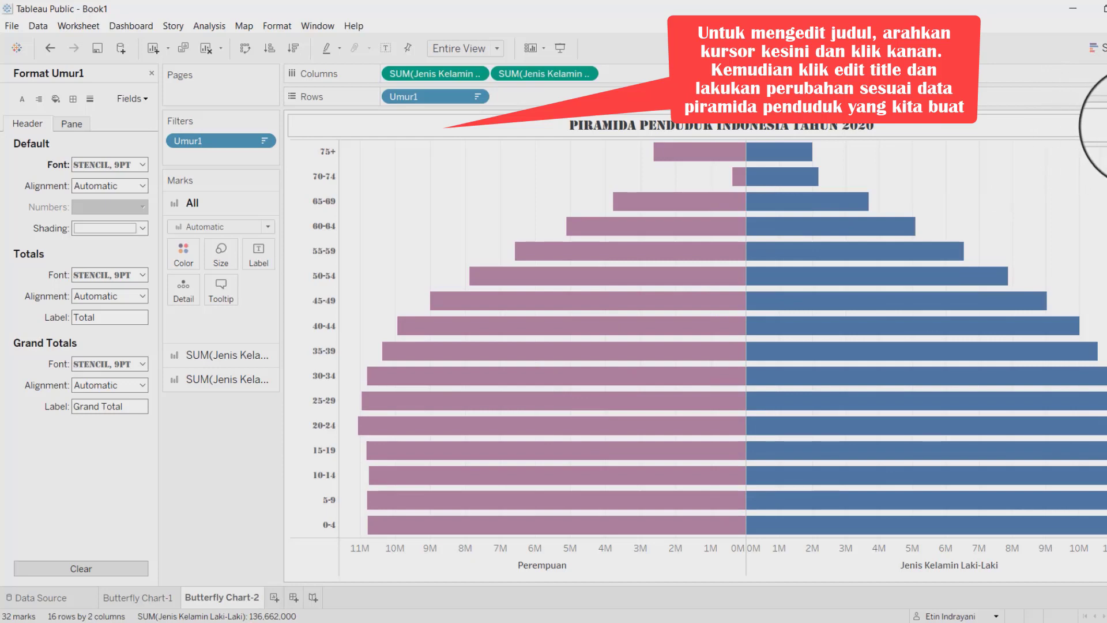
Shade the background of the 2020 pyramid's title with the light tan recently used colour.
right_click(1078, 128)
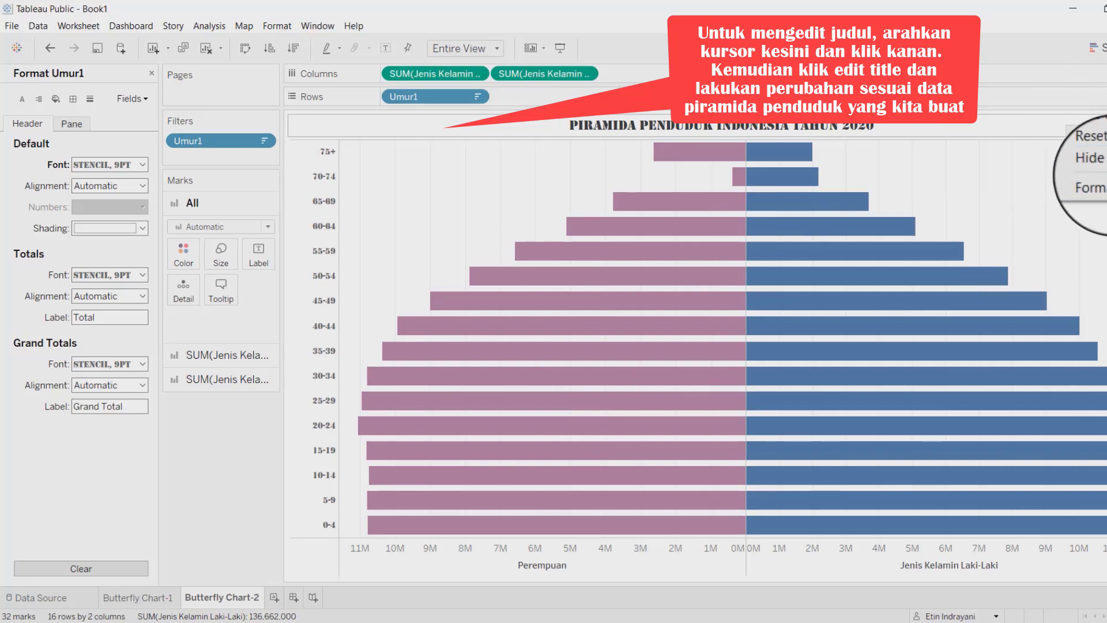
left_click(1081, 182)
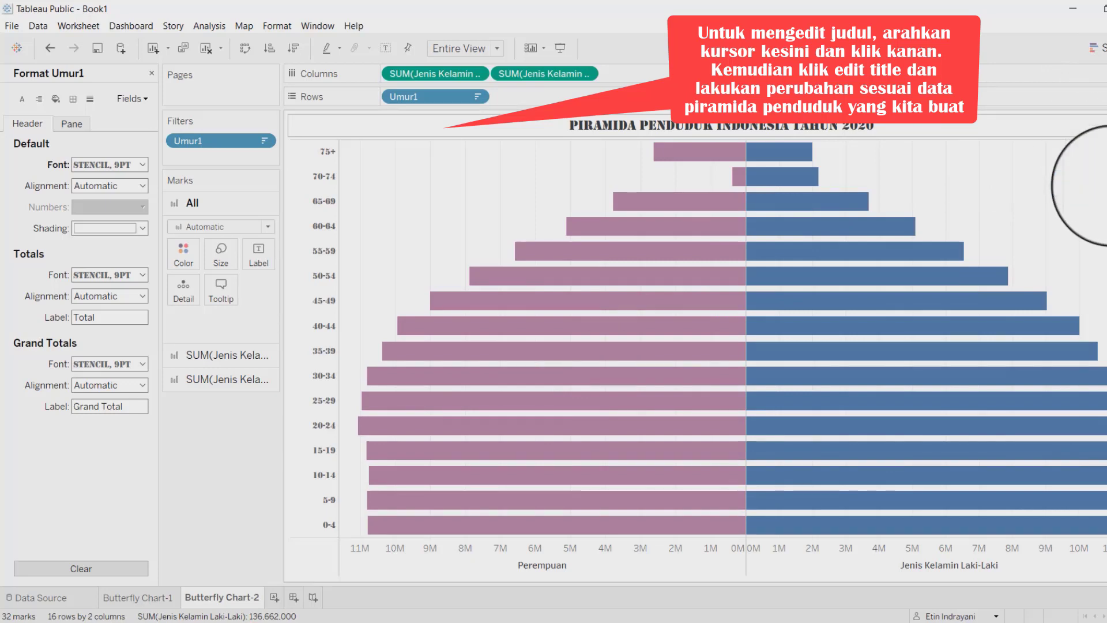
left_click(143, 120)
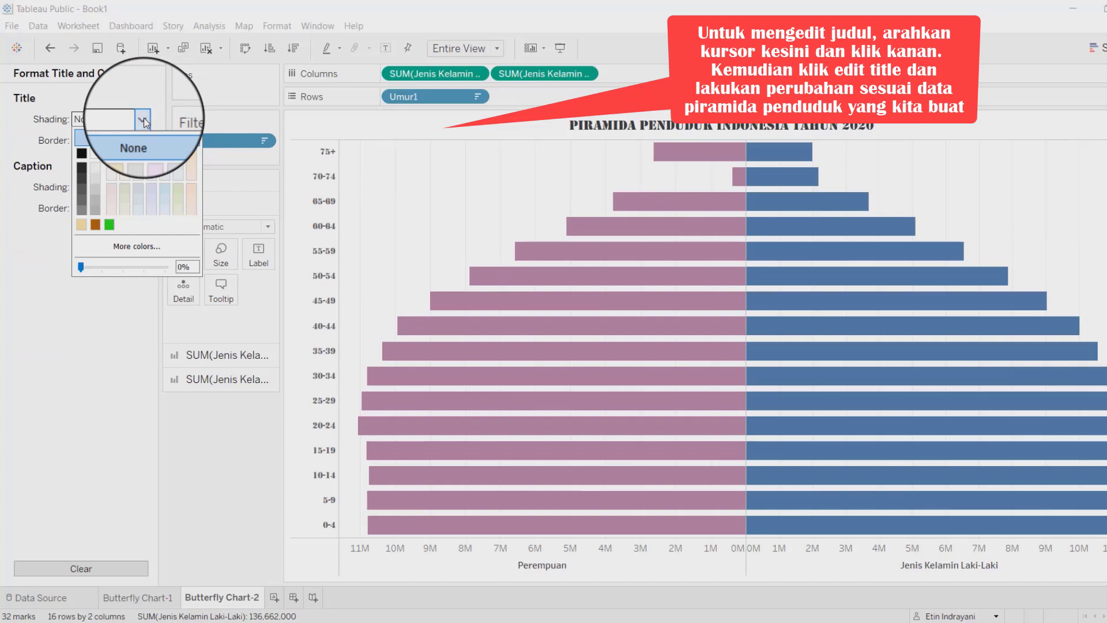
left_click(79, 230)
left_click(88, 324)
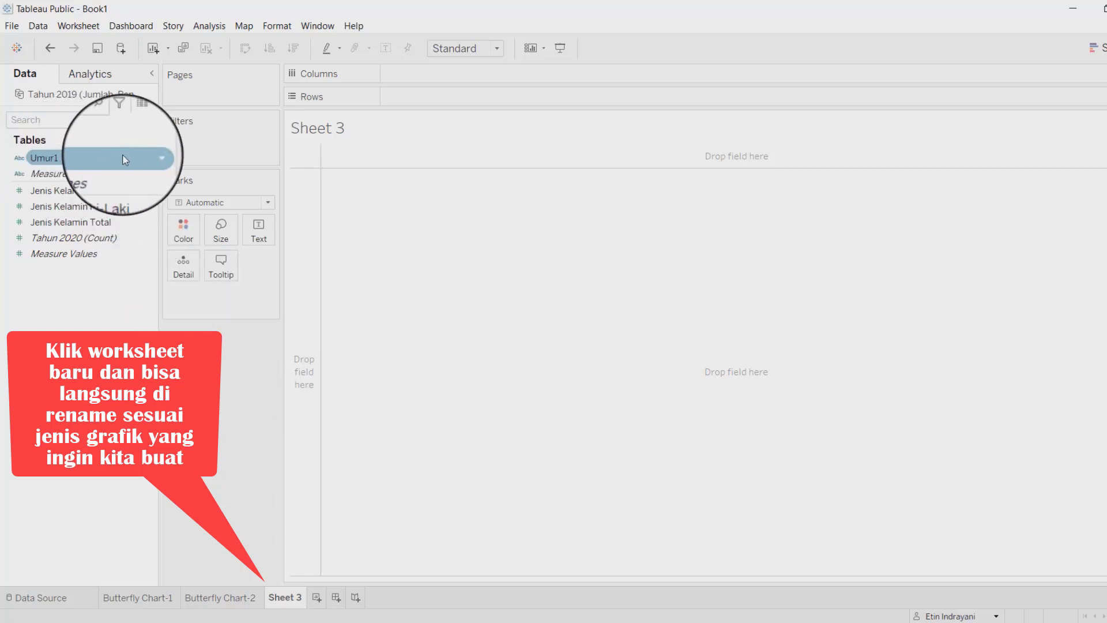
Rename the Umur1 field to "Umur" in the data source's field list.
left_click(151, 158)
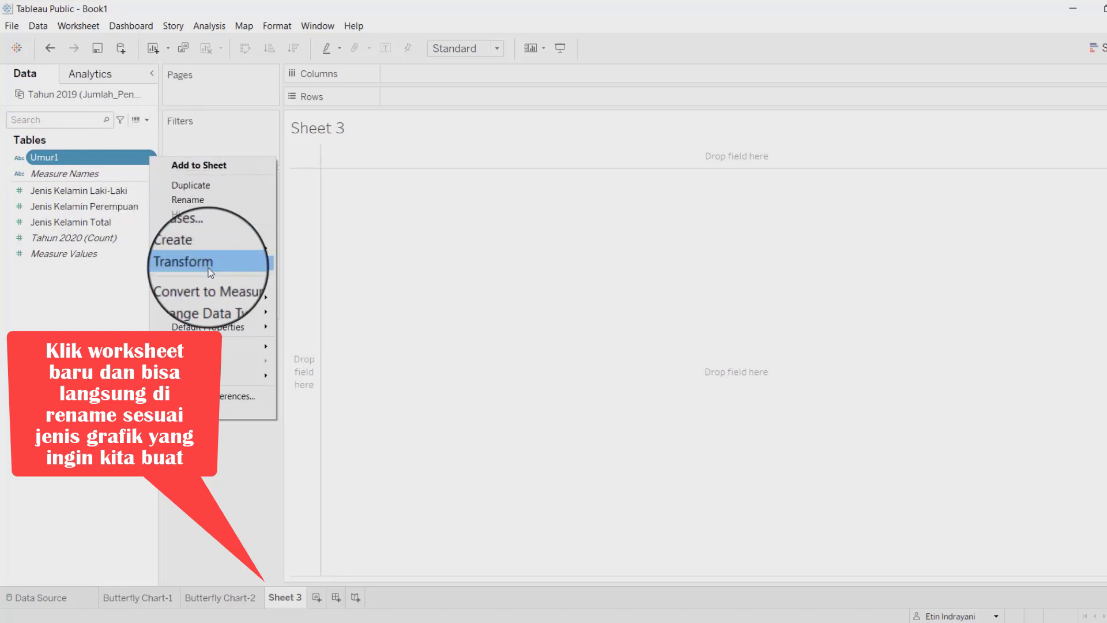
left_click(201, 199)
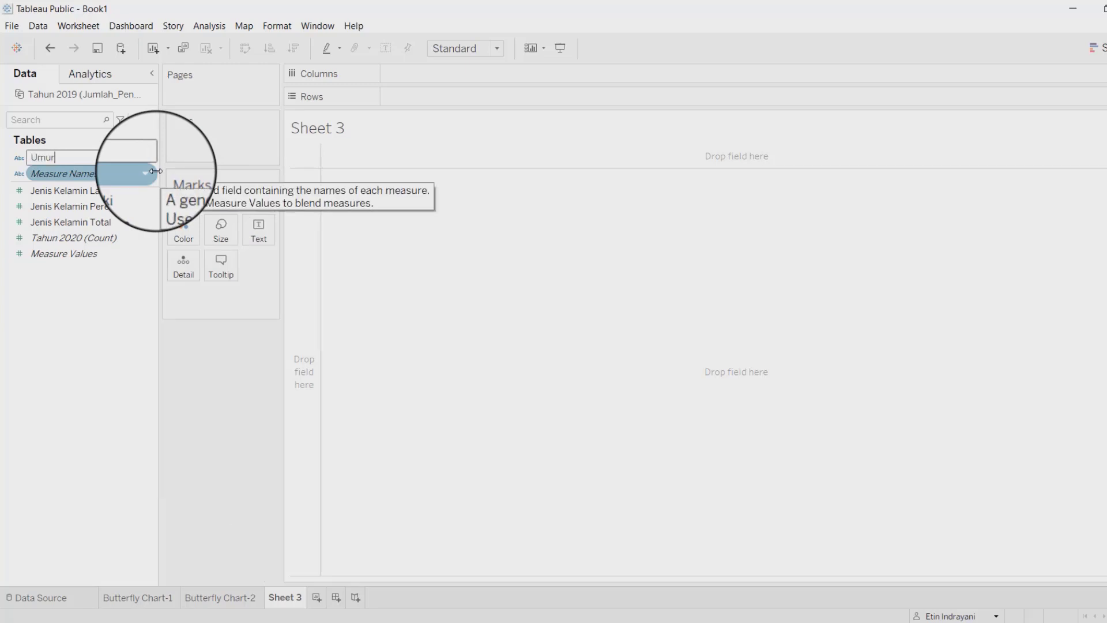
key("Return")
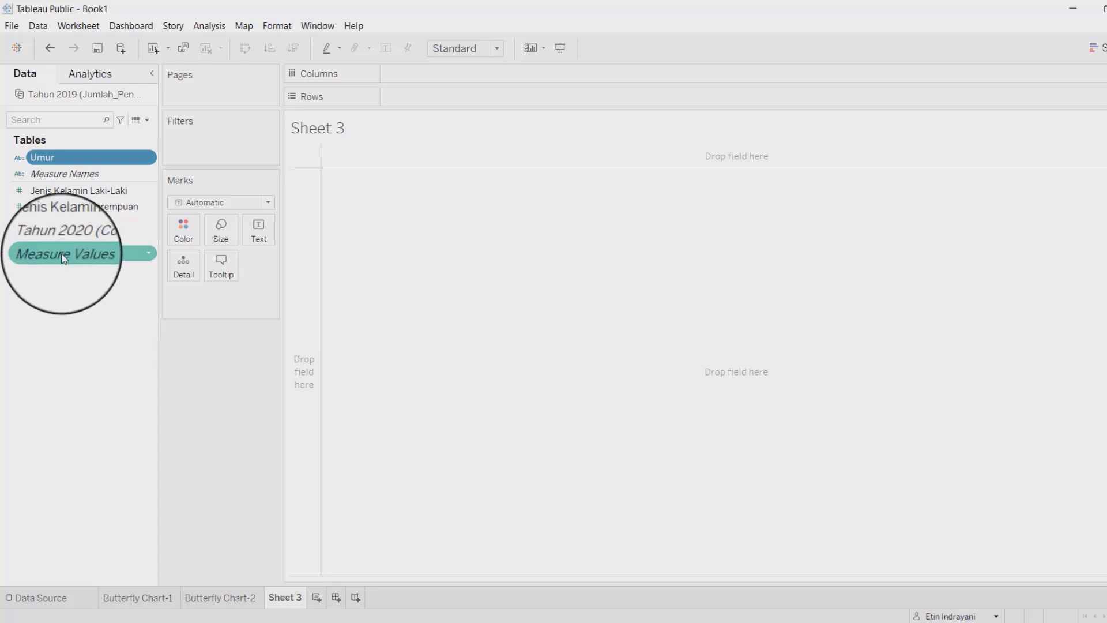
Place Measure Values on Rows and Umur on Columns of Sheet 3.
left_click_drag(64, 258, 416, 99)
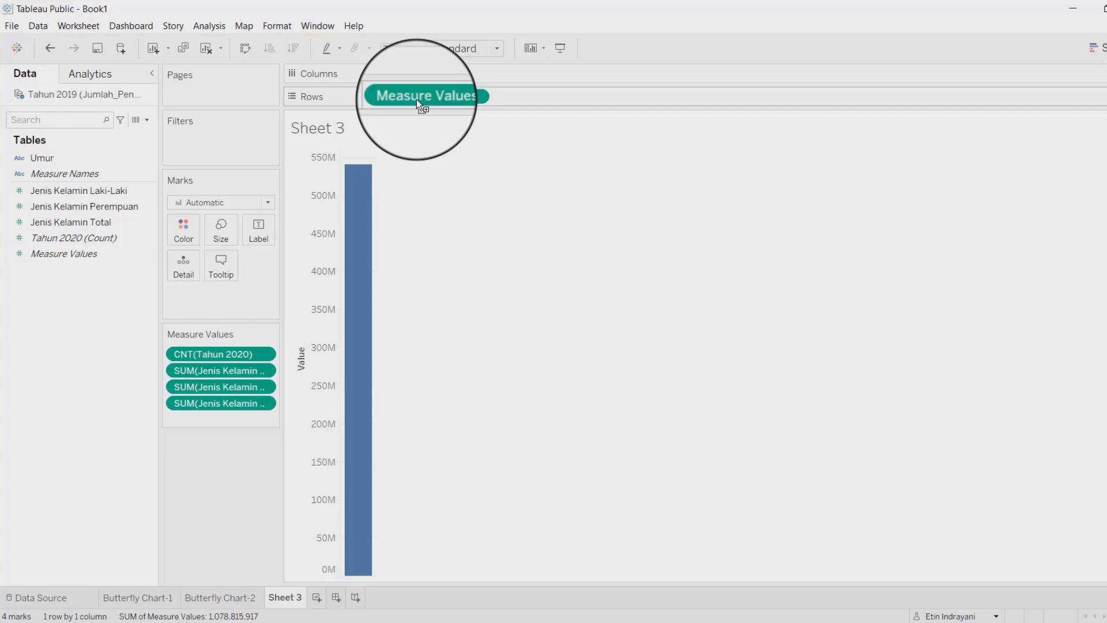
left_click_drag(416, 99, 417, 98)
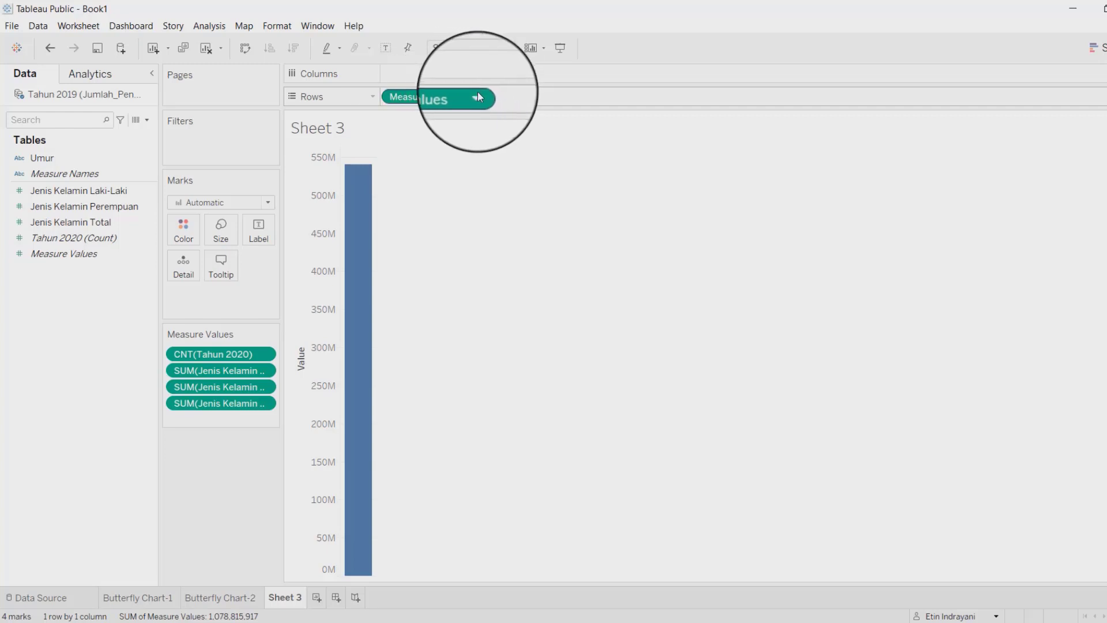
left_click(477, 98)
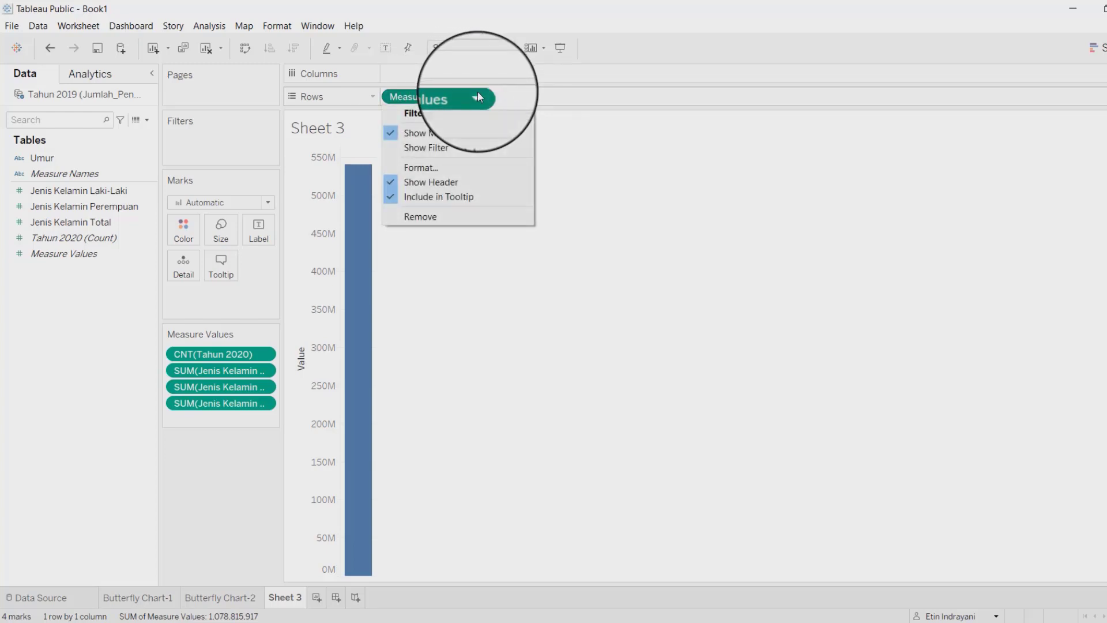
left_click(524, 91)
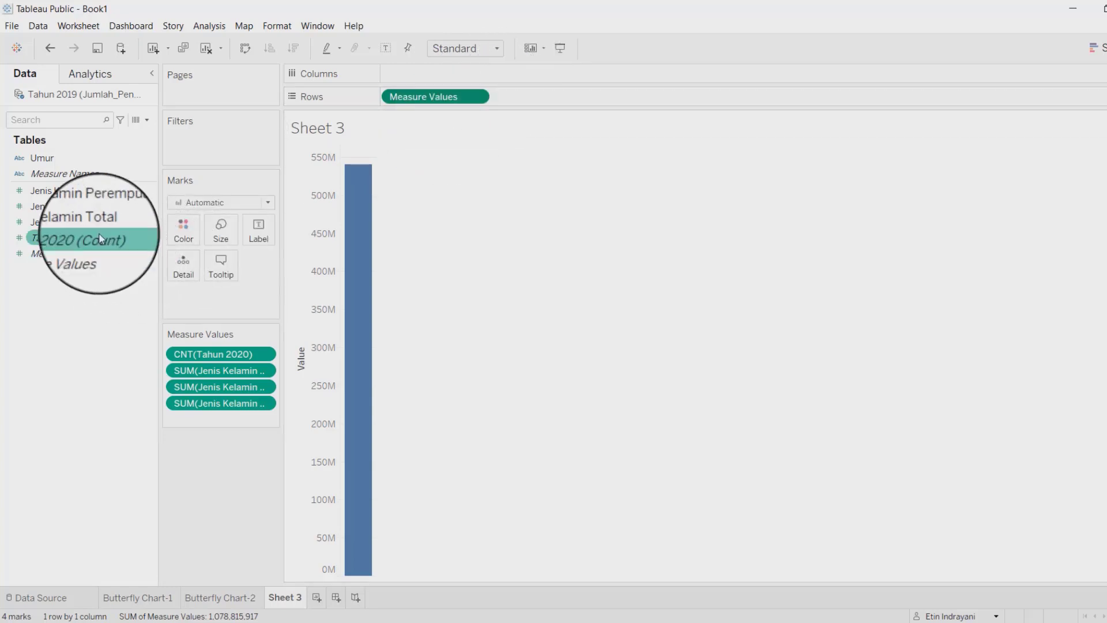
left_click_drag(51, 162, 406, 74)
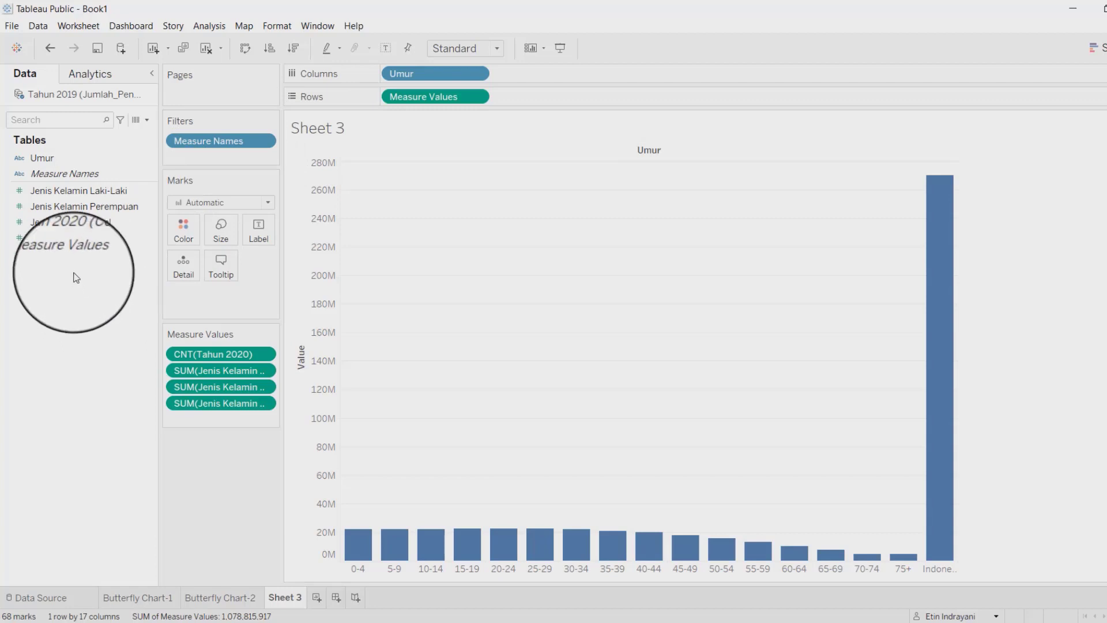
Add Jenis Kelamin Laki-Laki, Jenis Kelamin Perempuan and Jenis Kelamin Total to Columns after Umur.
left_click(59, 240)
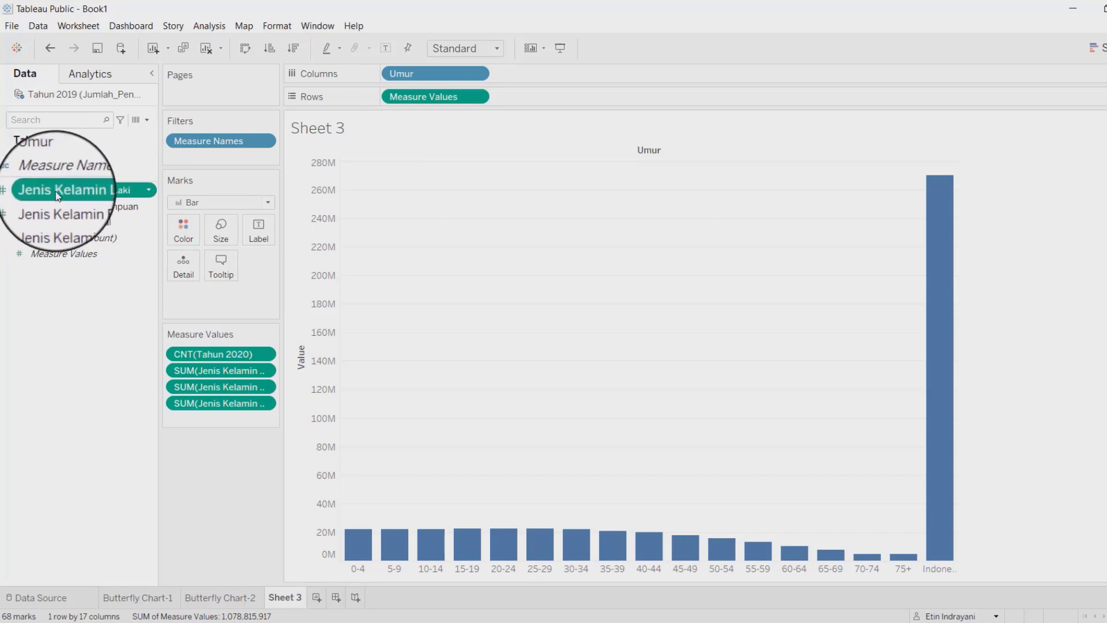
left_click_drag(56, 191, 526, 73)
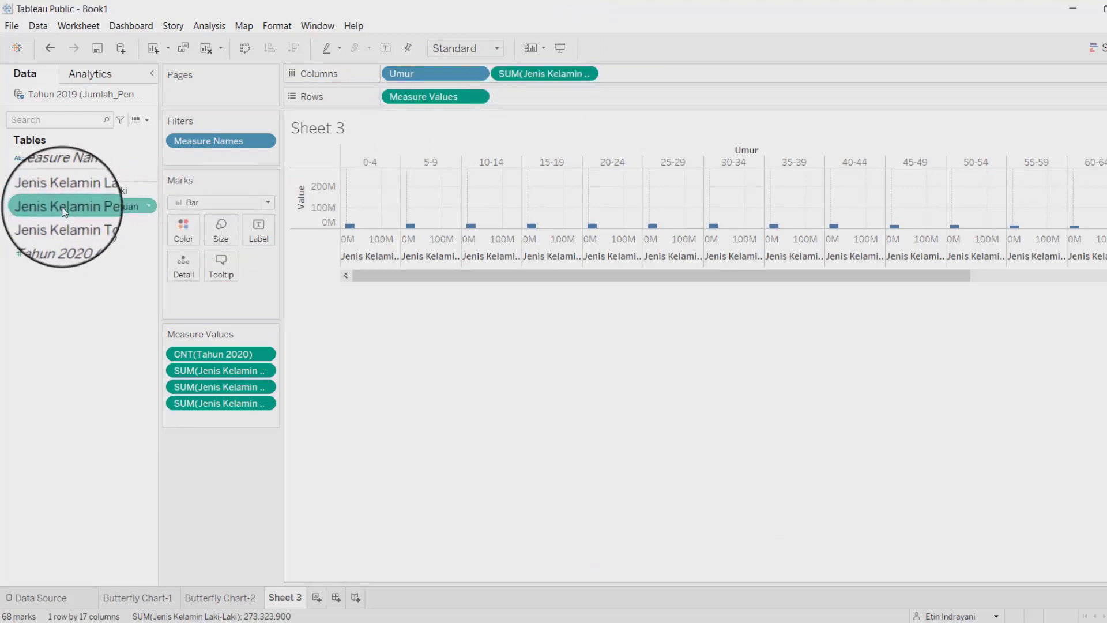
left_click_drag(68, 213, 638, 78)
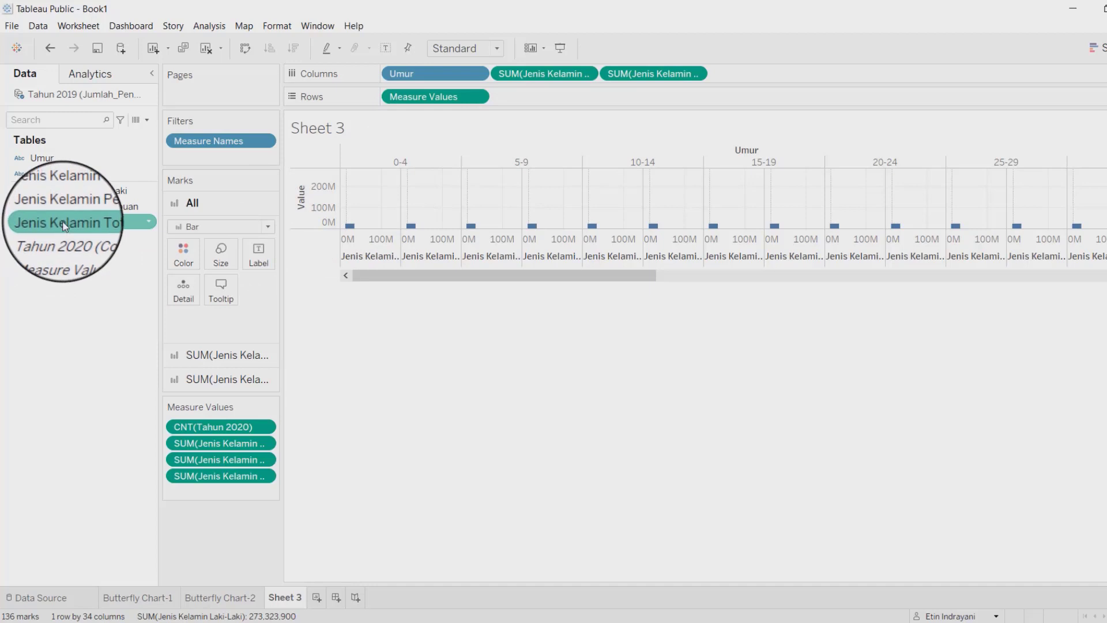
left_click_drag(64, 225, 742, 76)
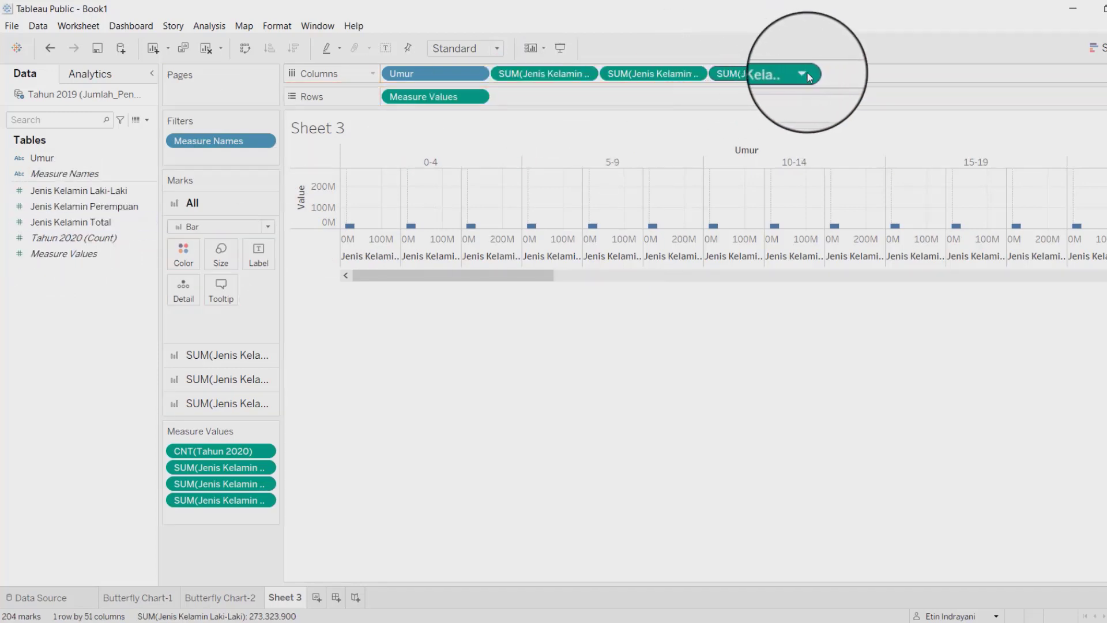
Combine the Jenis Kelamin Total measure on Columns with its neighbour as a dual axis.
left_click(807, 72)
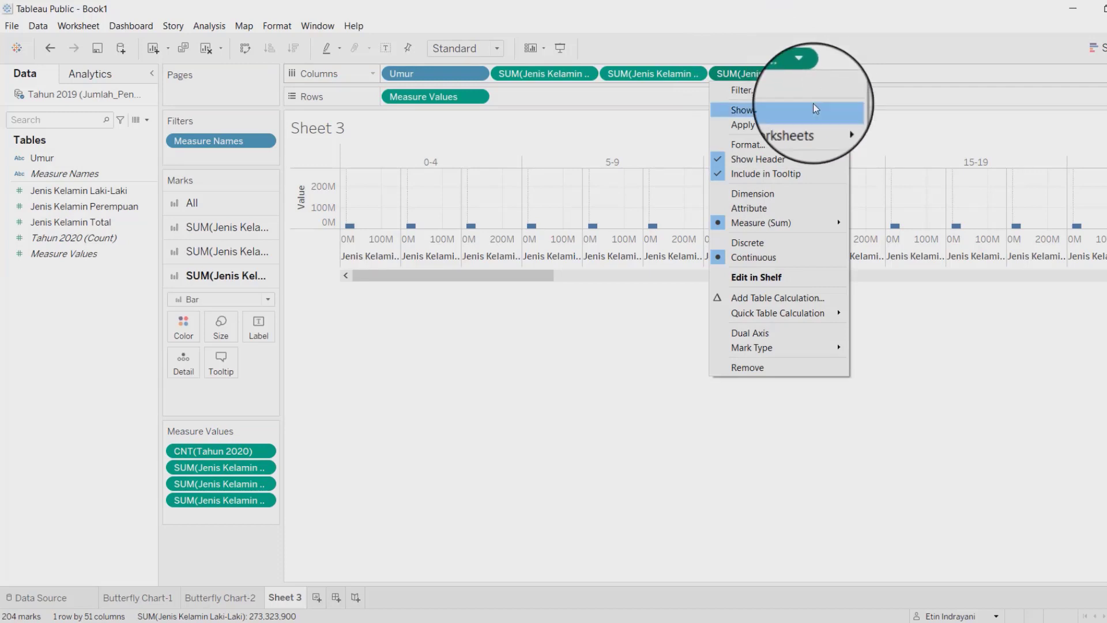
mouse_move(822, 135)
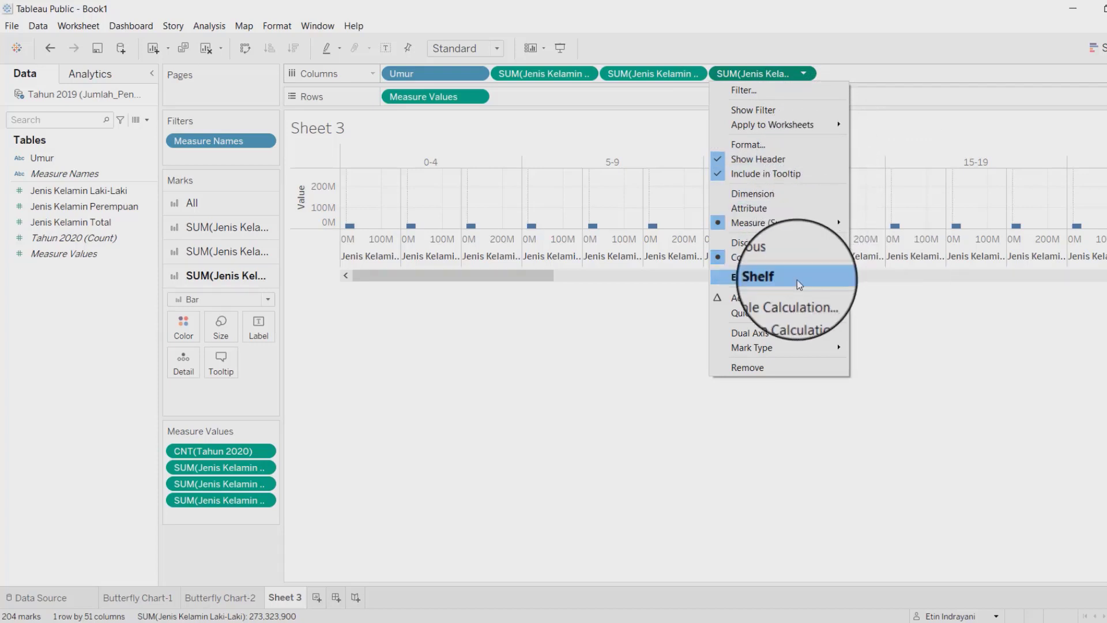
left_click(772, 332)
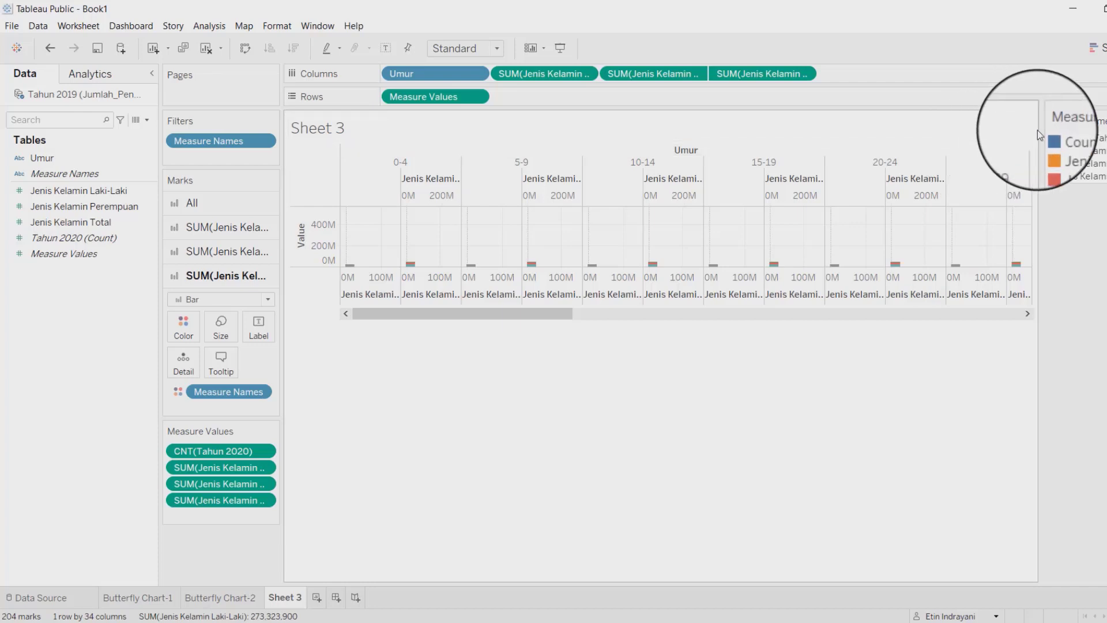
Exclude Count of Tahun 2020 from the plotted measures and the Indonesia category from the age groups.
mouse_move(1058, 140)
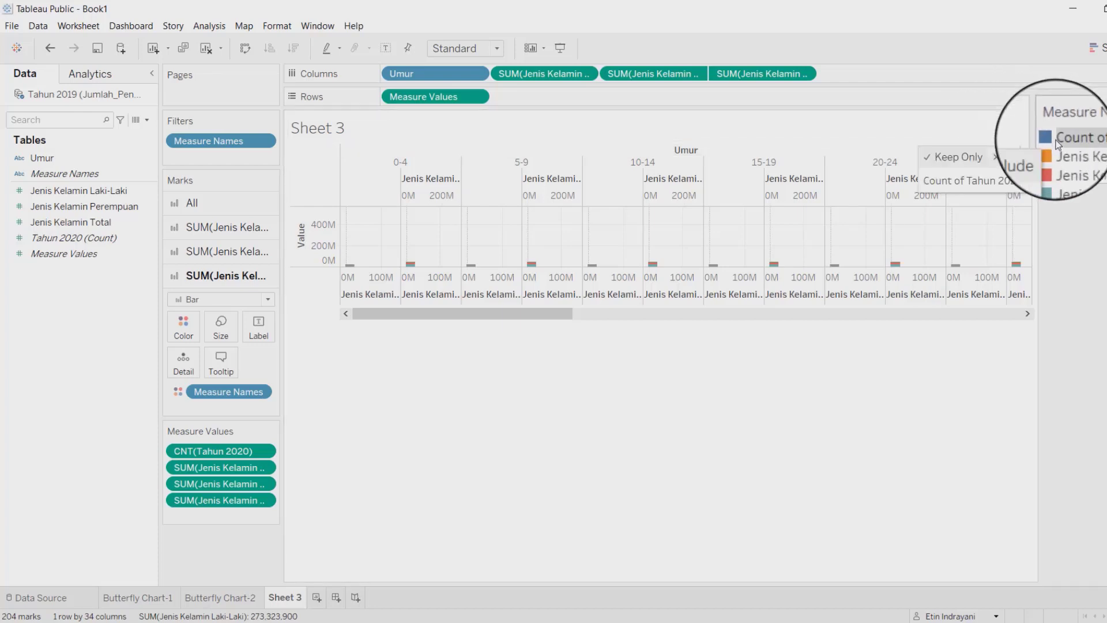
left_click(1022, 158)
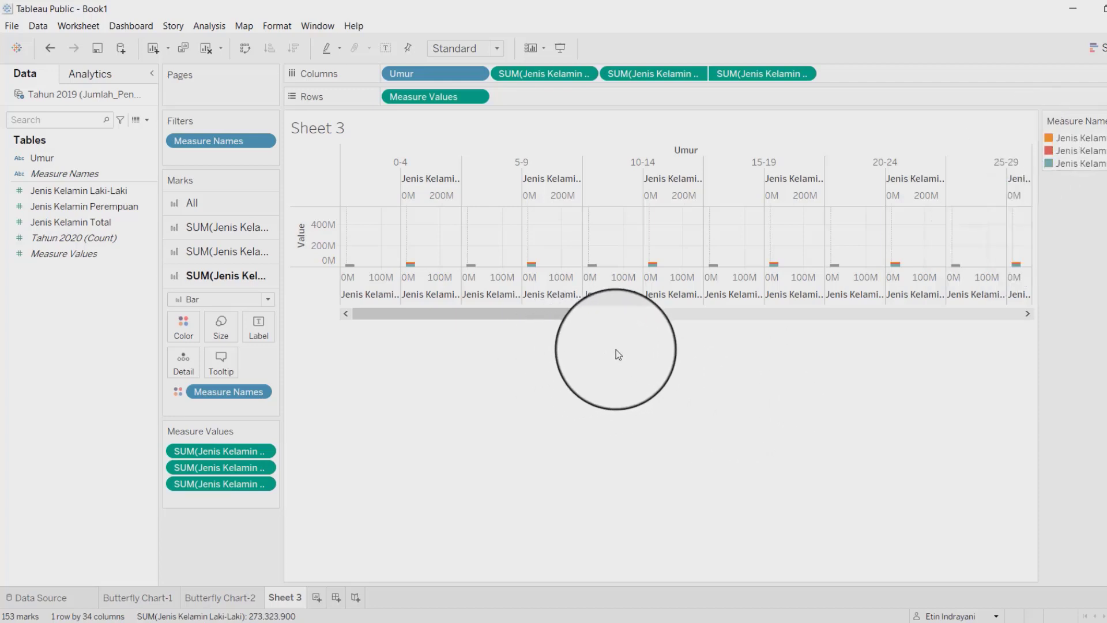
left_click_drag(558, 315, 1067, 317)
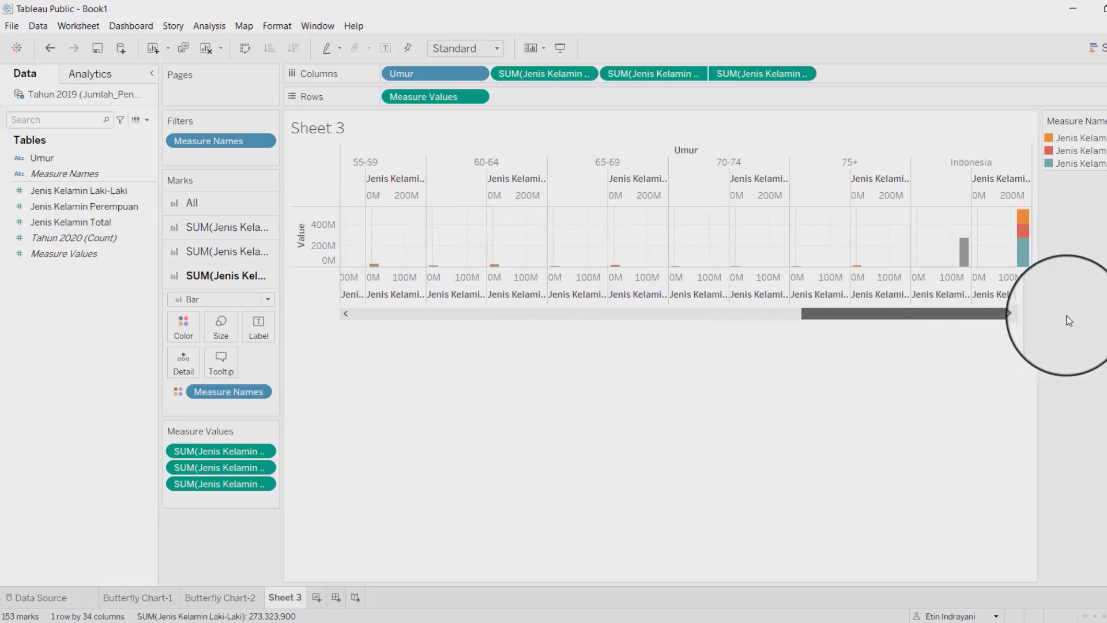
right_click(1026, 264)
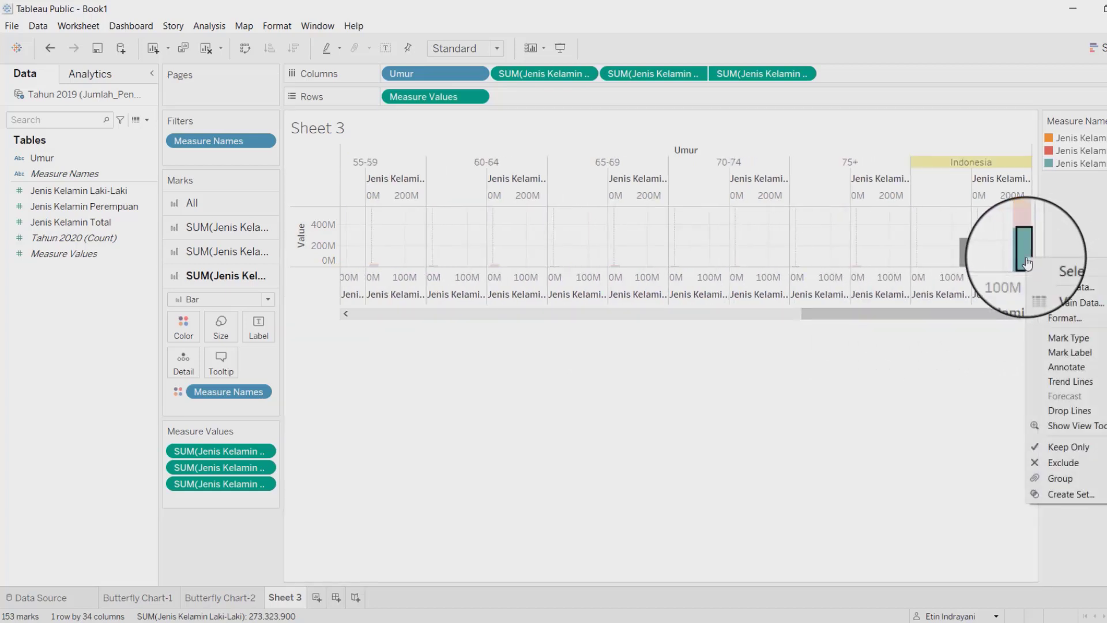
left_click(1072, 464)
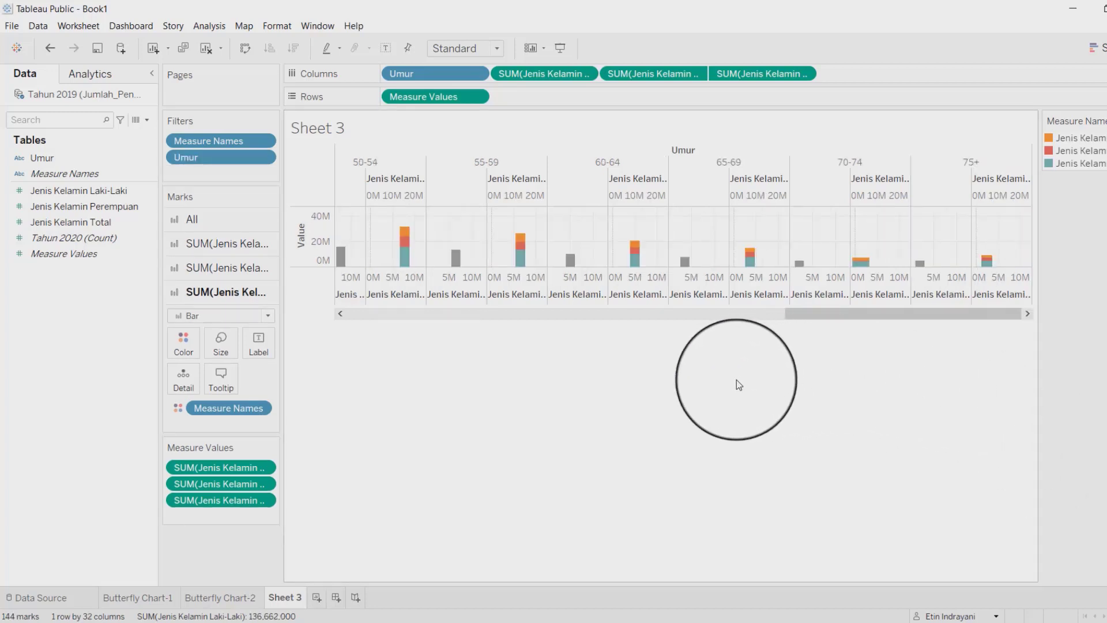
Rename Sheet 3 as "Side-By-Side" and convert its view to a side-by-side bar chart.
right_click(276, 593)
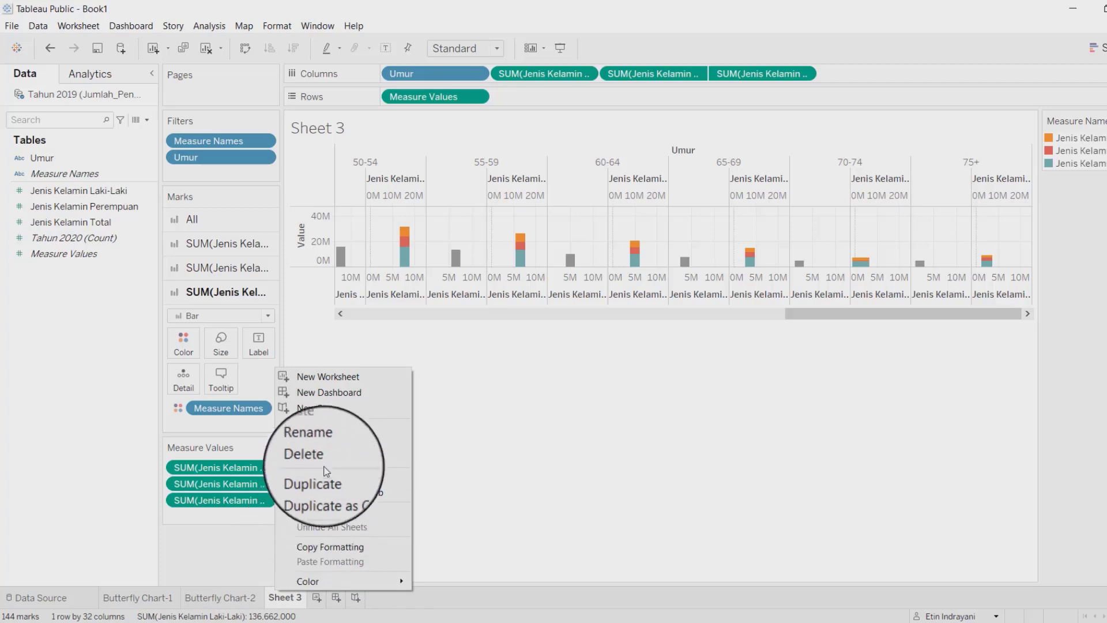
left_click(326, 444)
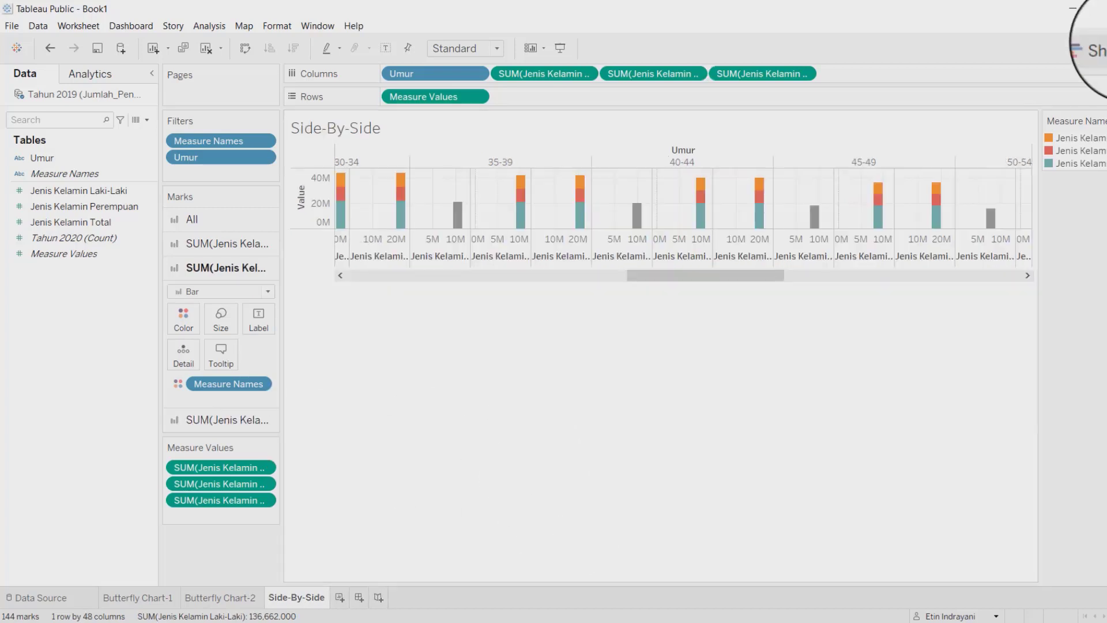
left_click(1092, 49)
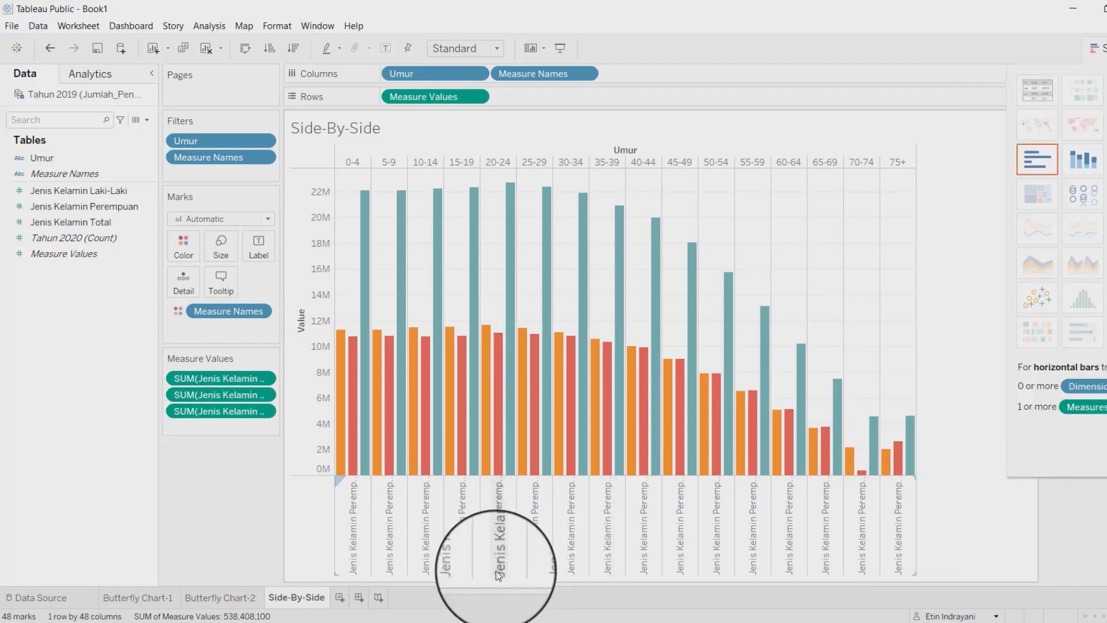
Try excluding the Jenis Kelamin Total bar of the 0-4 age group, and undo the exclusion.
mouse_move(365, 470)
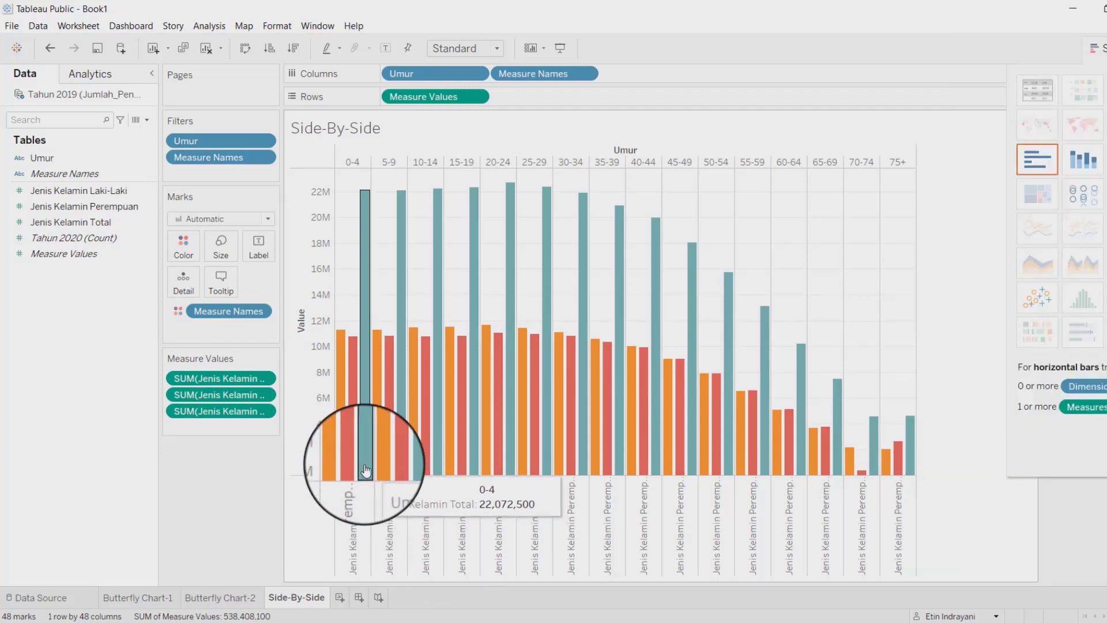
right_click(365, 469)
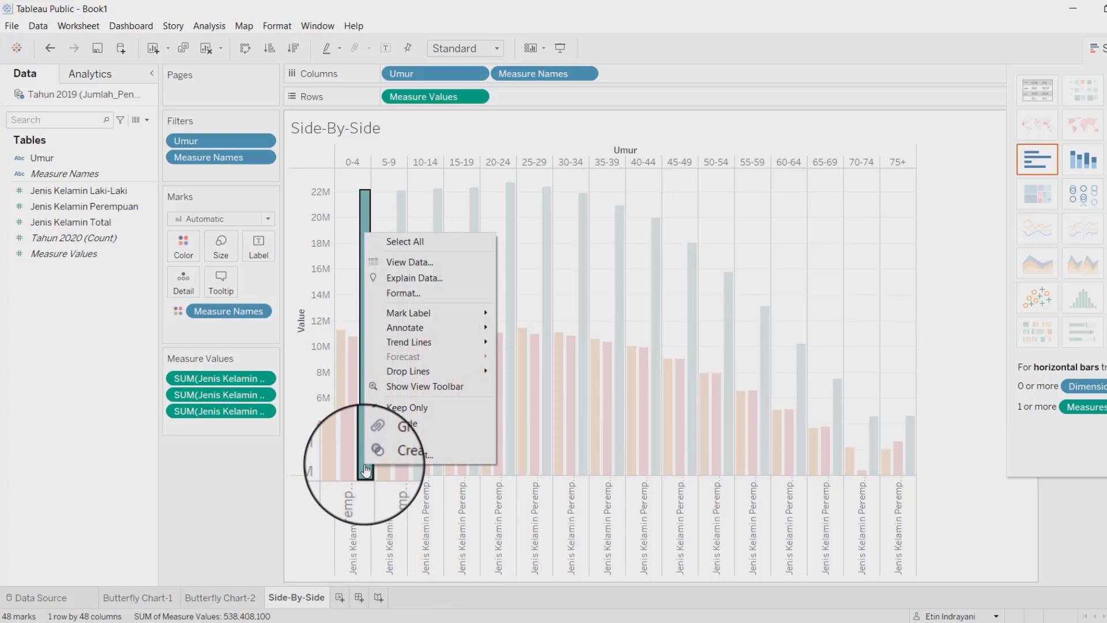
left_click(404, 426)
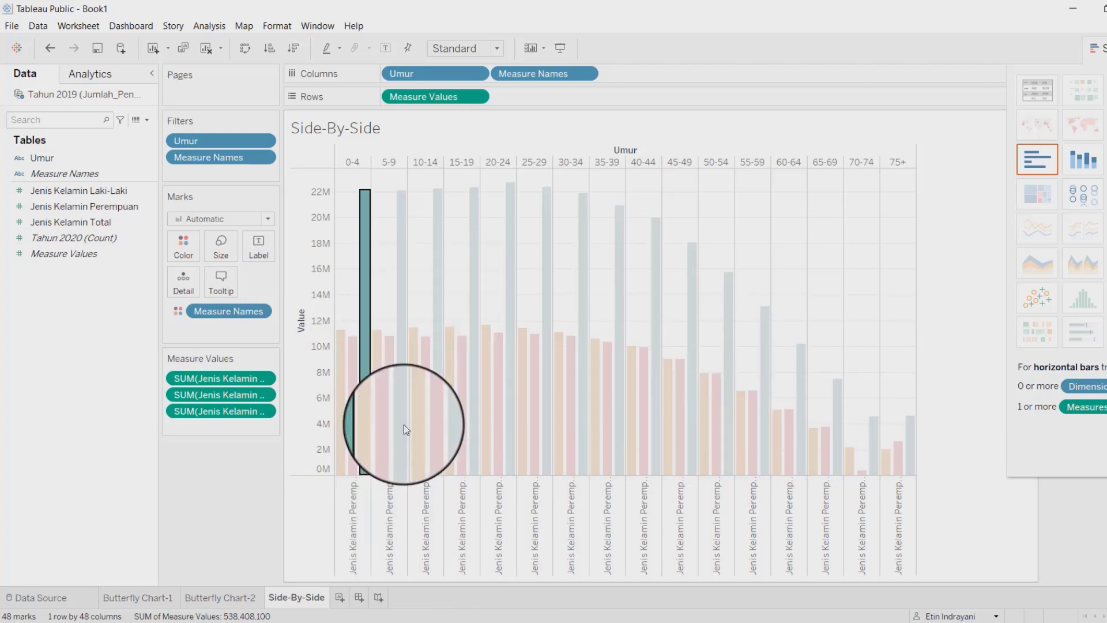
mouse_move(467, 441)
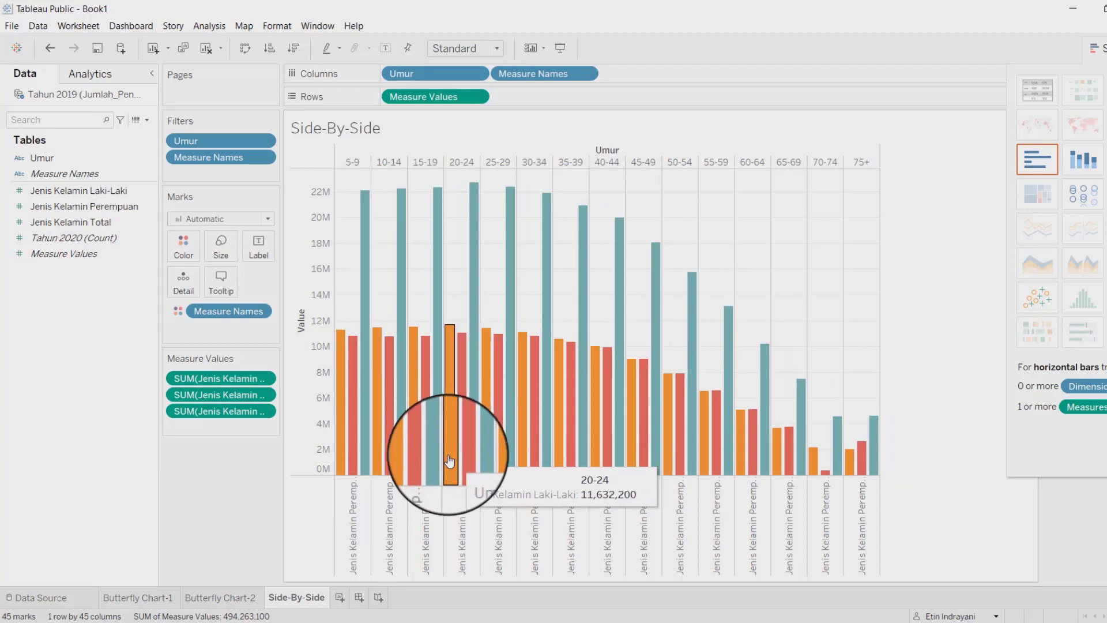
left_click(47, 46)
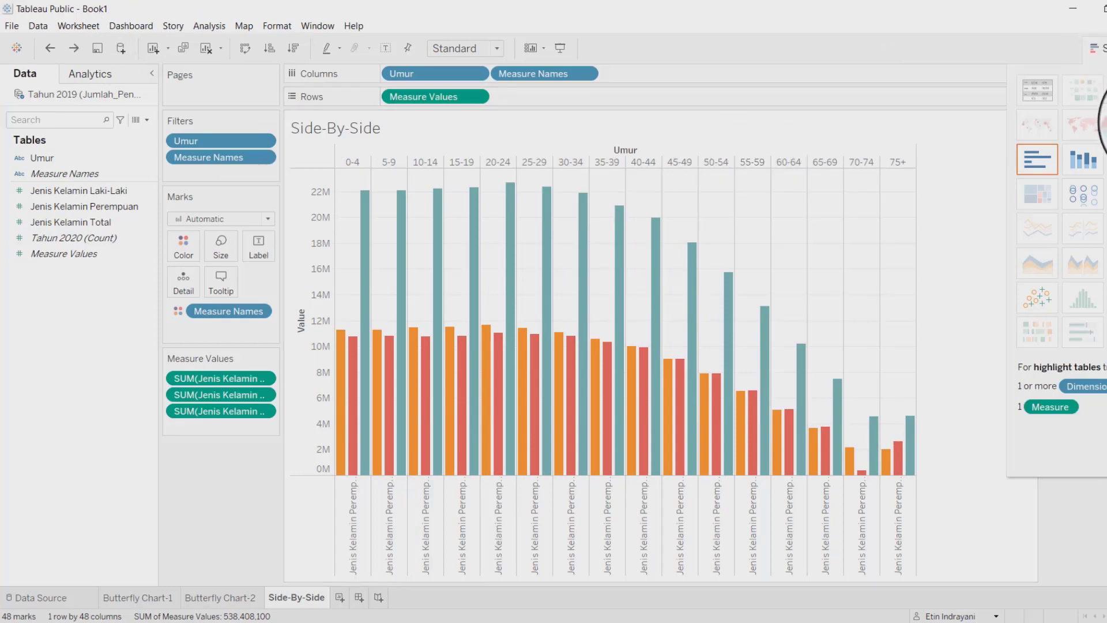
Try the stacked bars chart type and return the view to side-by-side bars.
left_click(1083, 160)
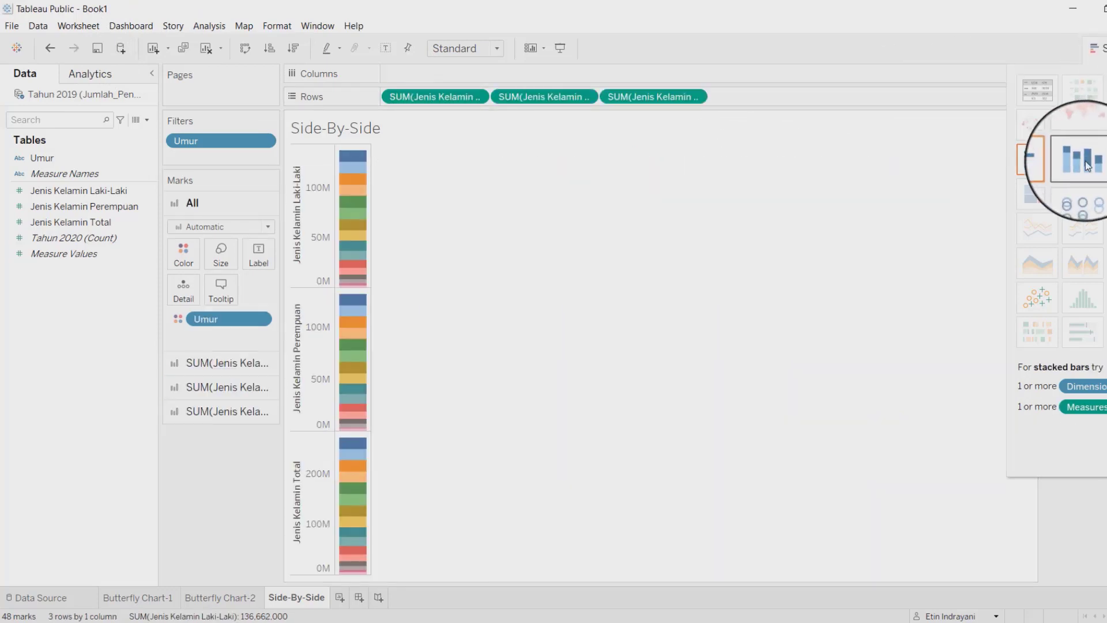
left_click(1102, 160)
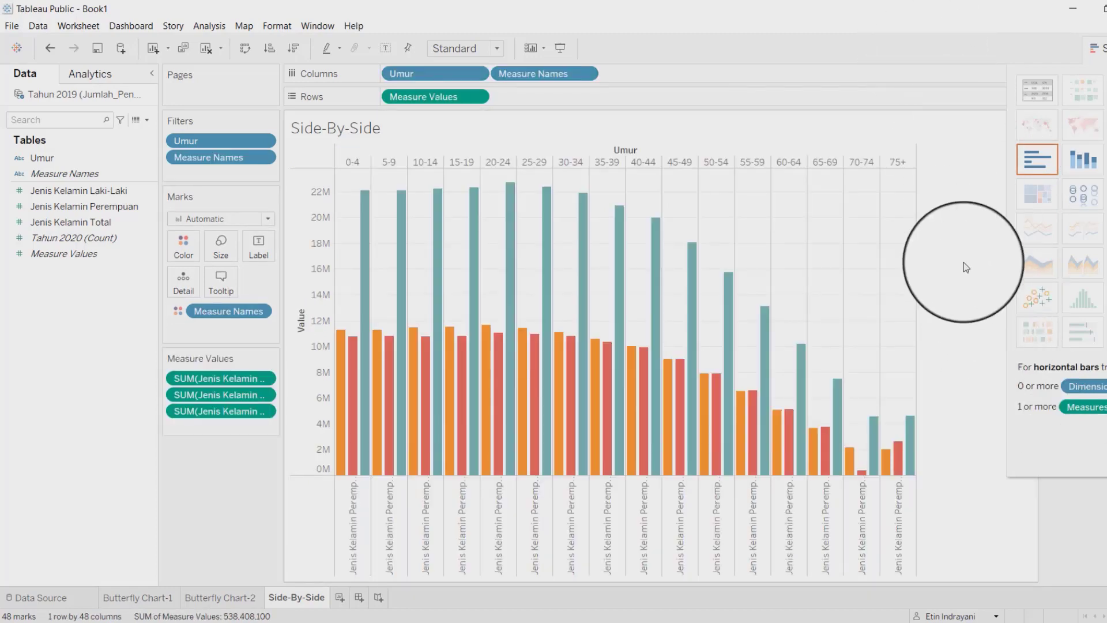
Remove Jenis Kelamin Total from the plotted measures and fit the chart to the entire view.
left_click(264, 413)
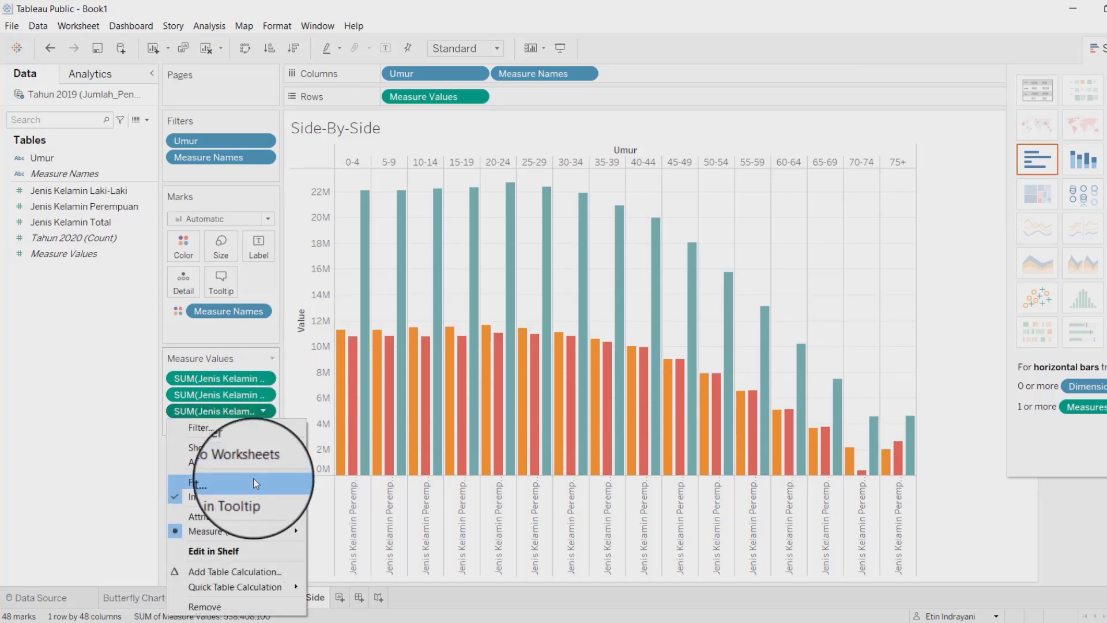
mouse_move(235, 587)
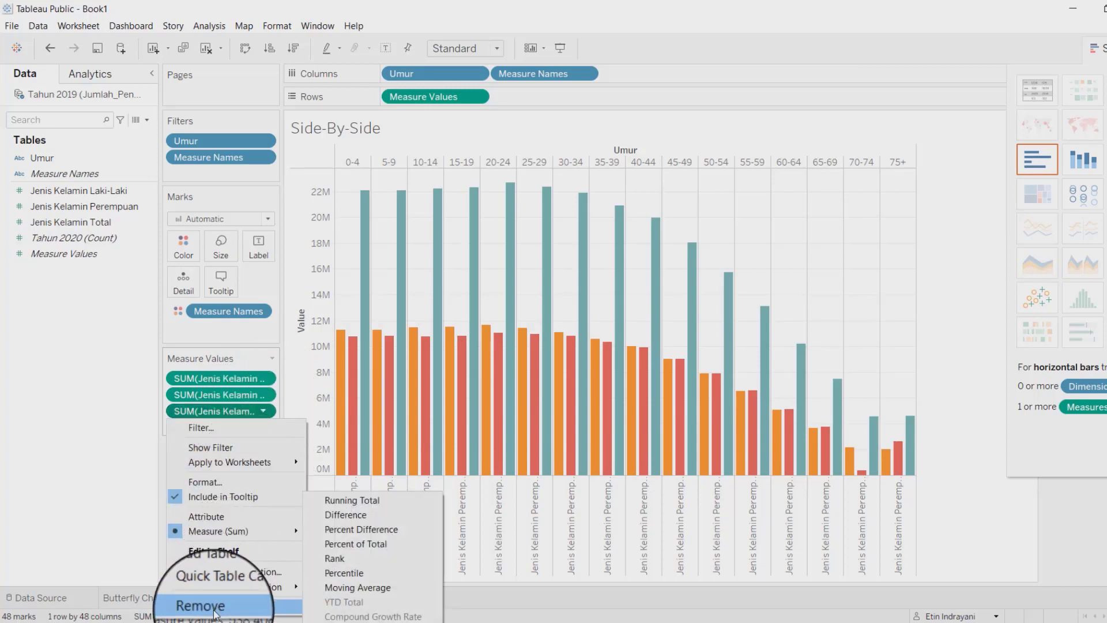
left_click(214, 603)
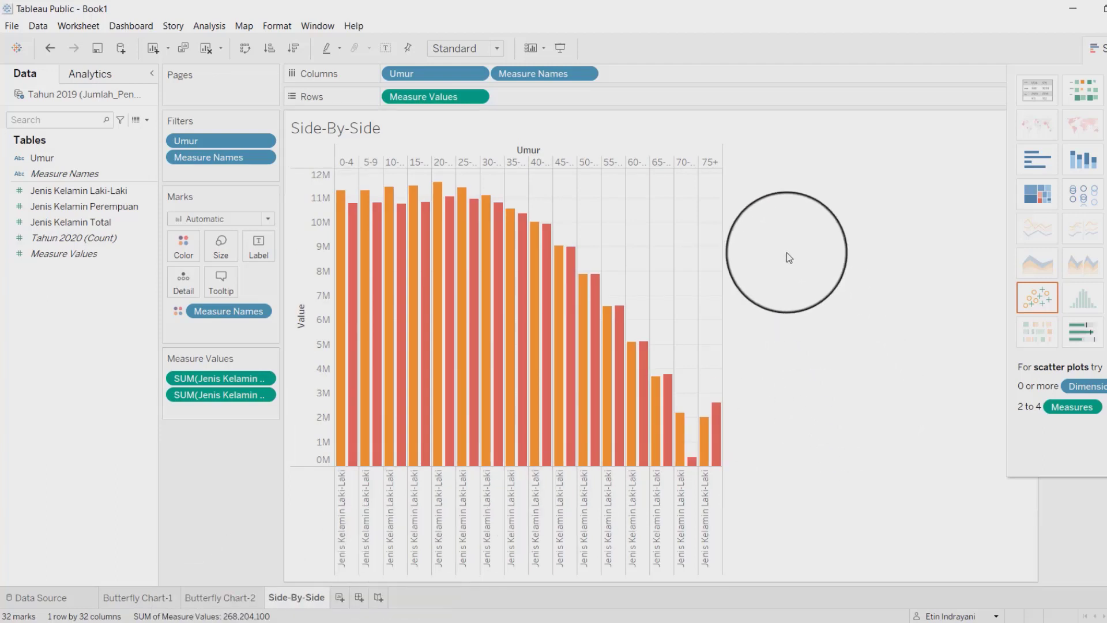
left_click(498, 51)
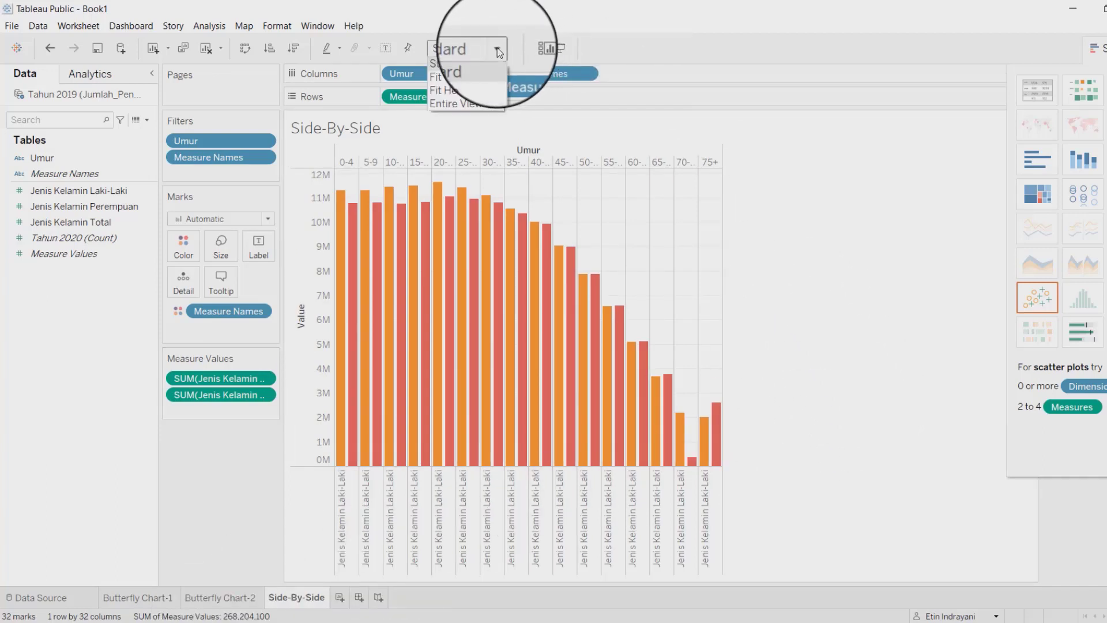
left_click(475, 103)
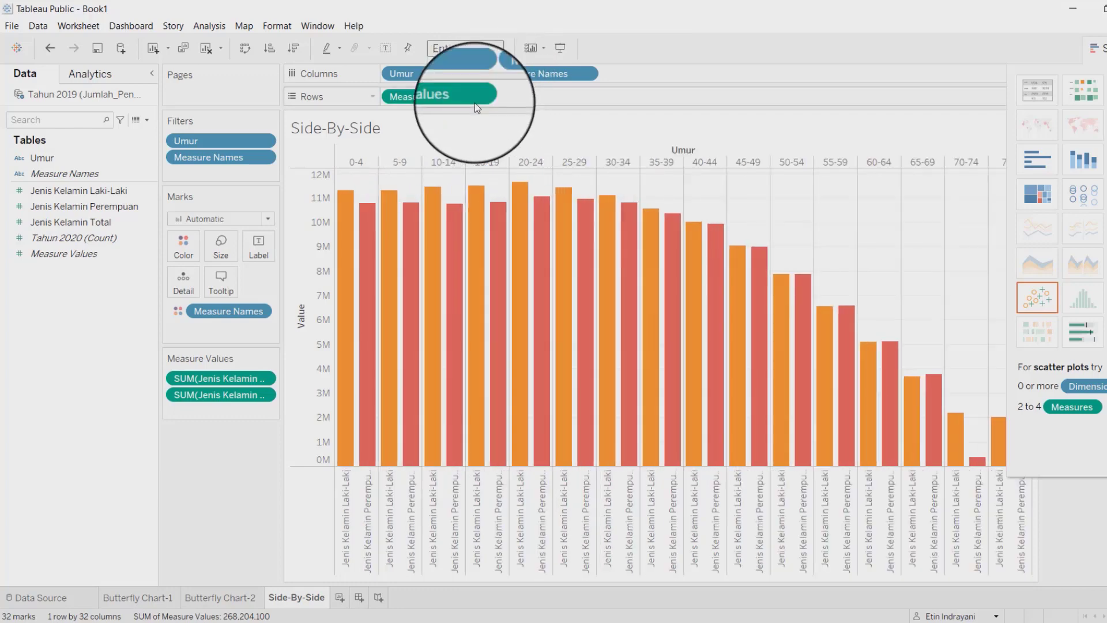
left_click(1098, 48)
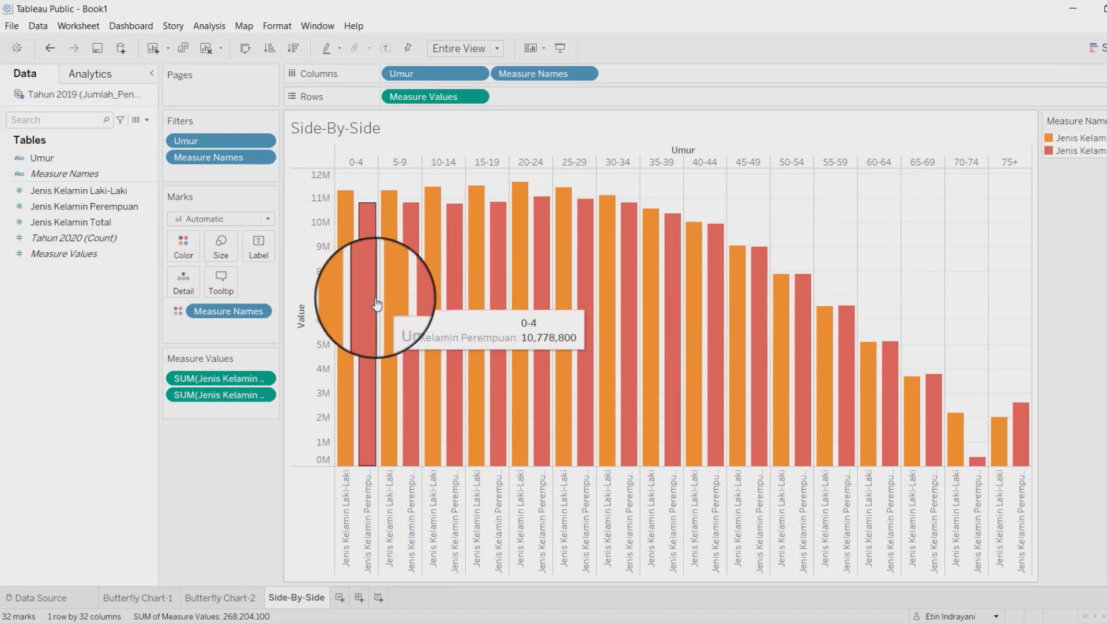
Change the title of the vertical Value axis to "Jumlah (Jiwa)".
left_click(302, 323)
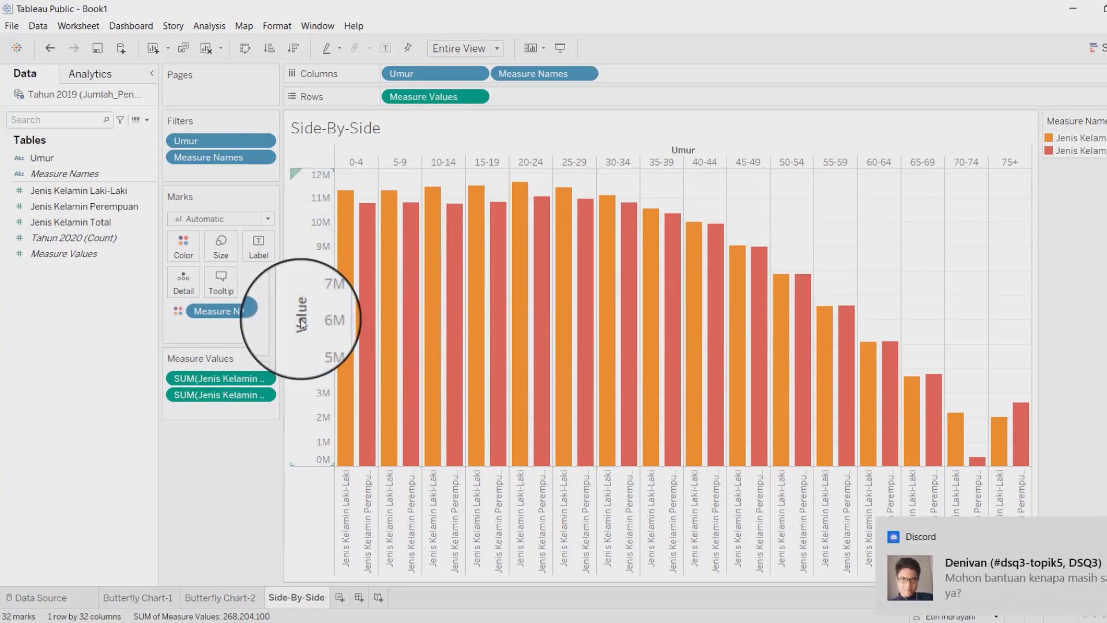
right_click(302, 324)
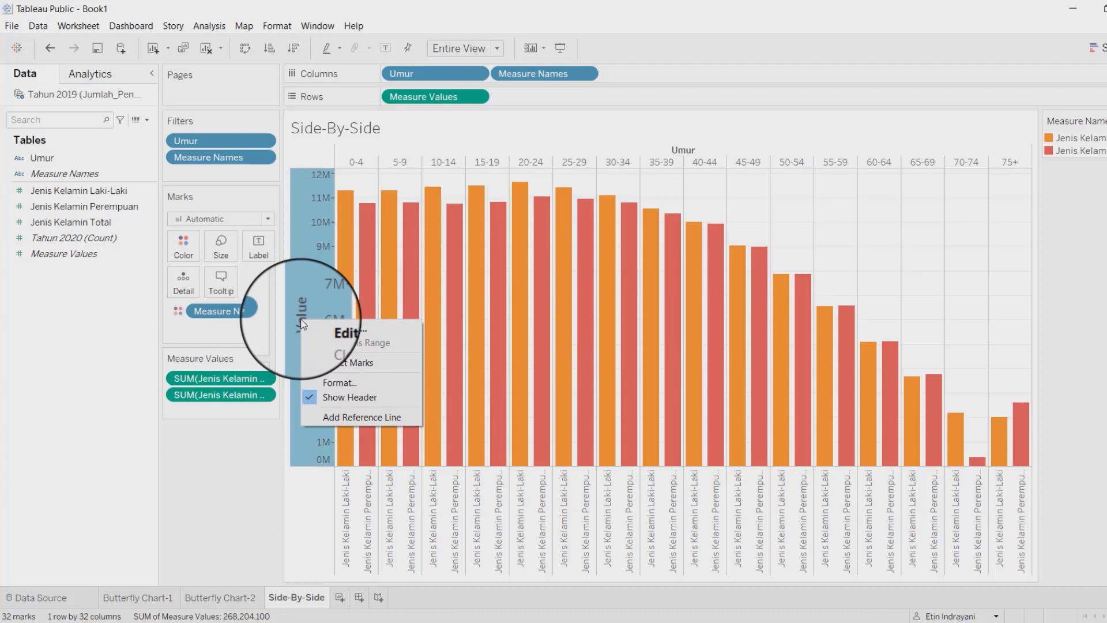
left_click(343, 328)
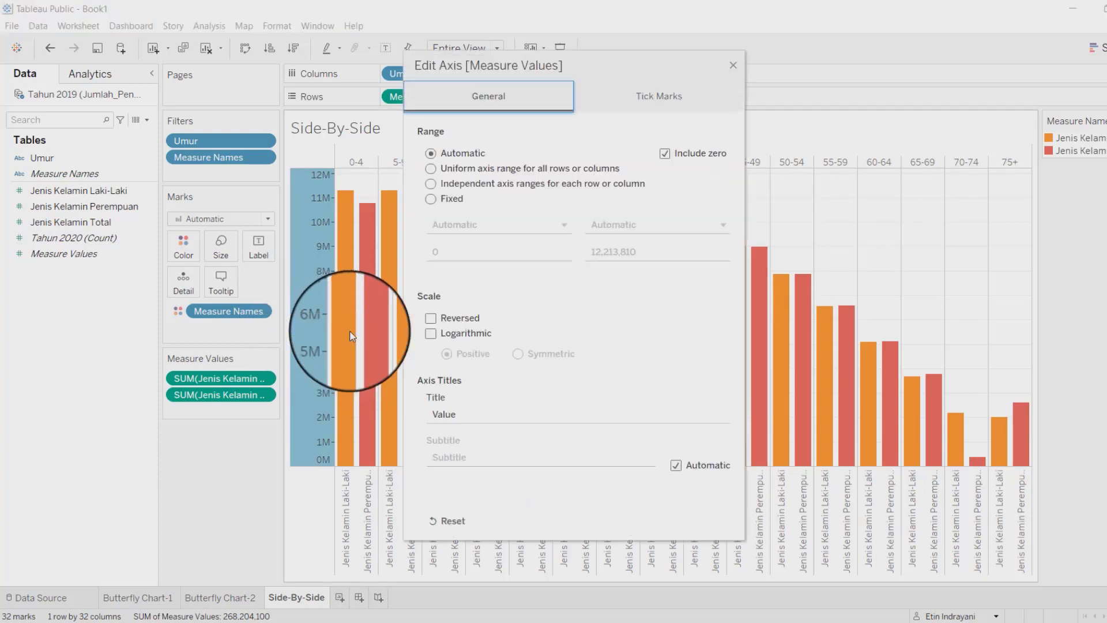
double_click(460, 413)
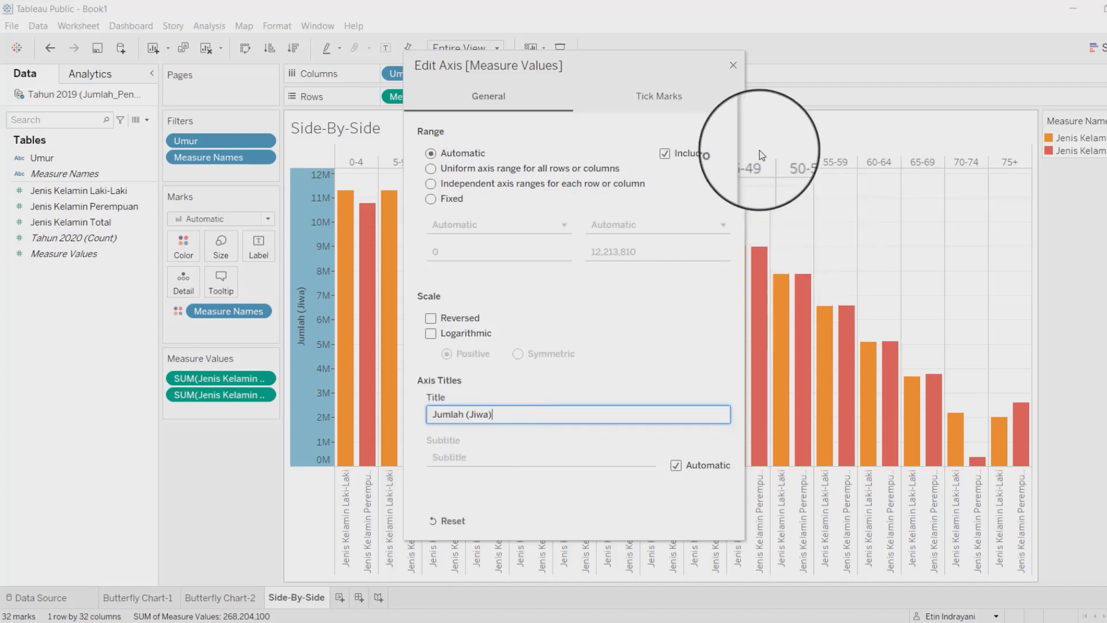
left_click(733, 67)
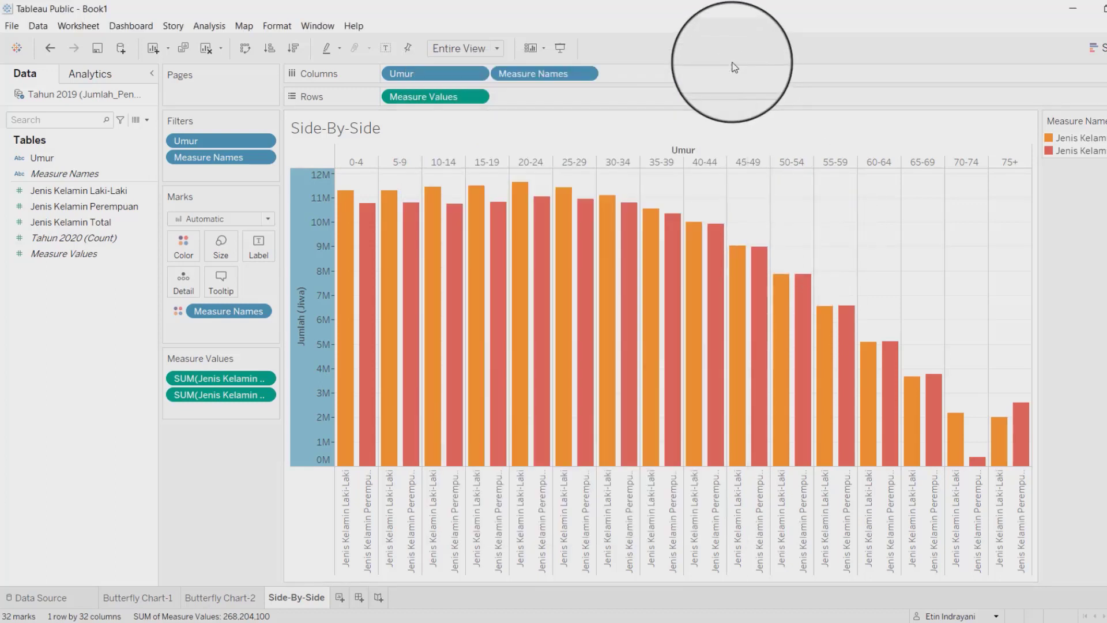
left_click(193, 526)
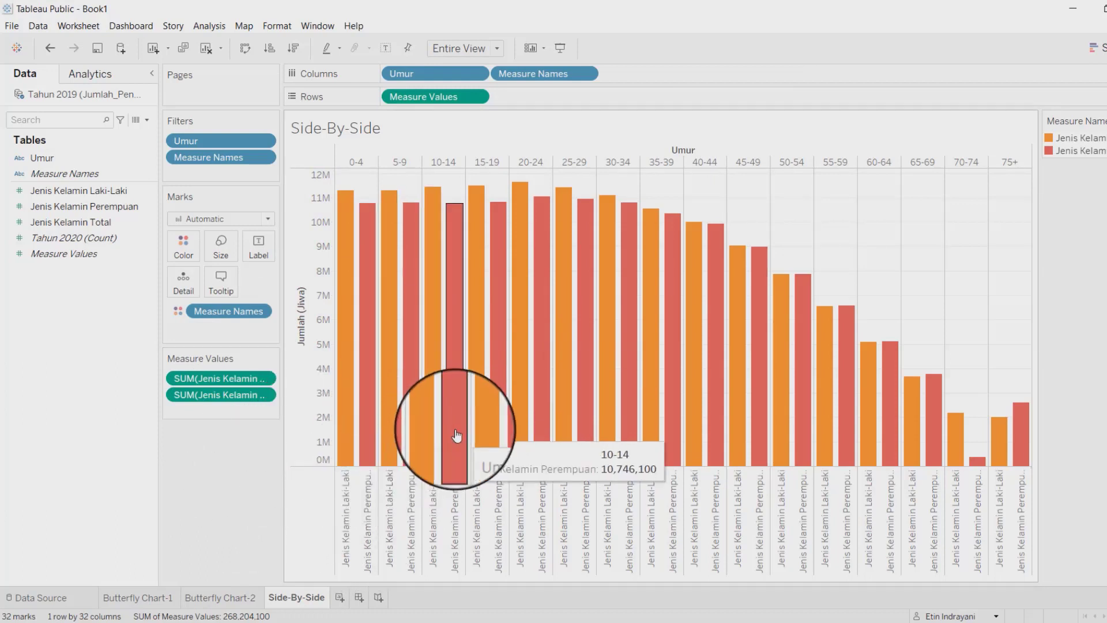
left_click(222, 286)
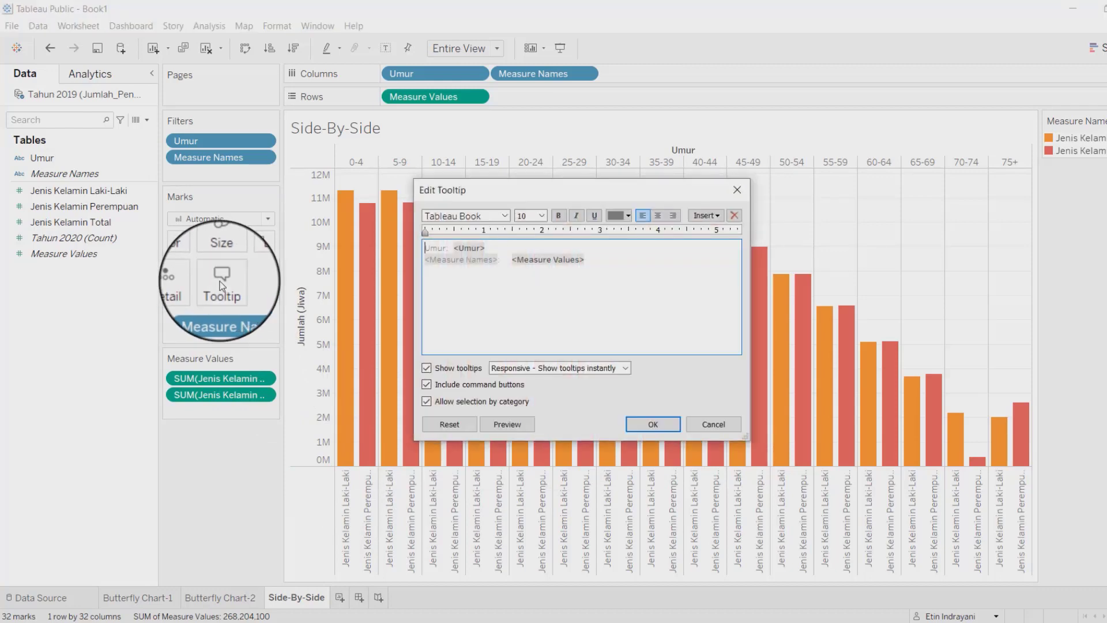
left_click(639, 425)
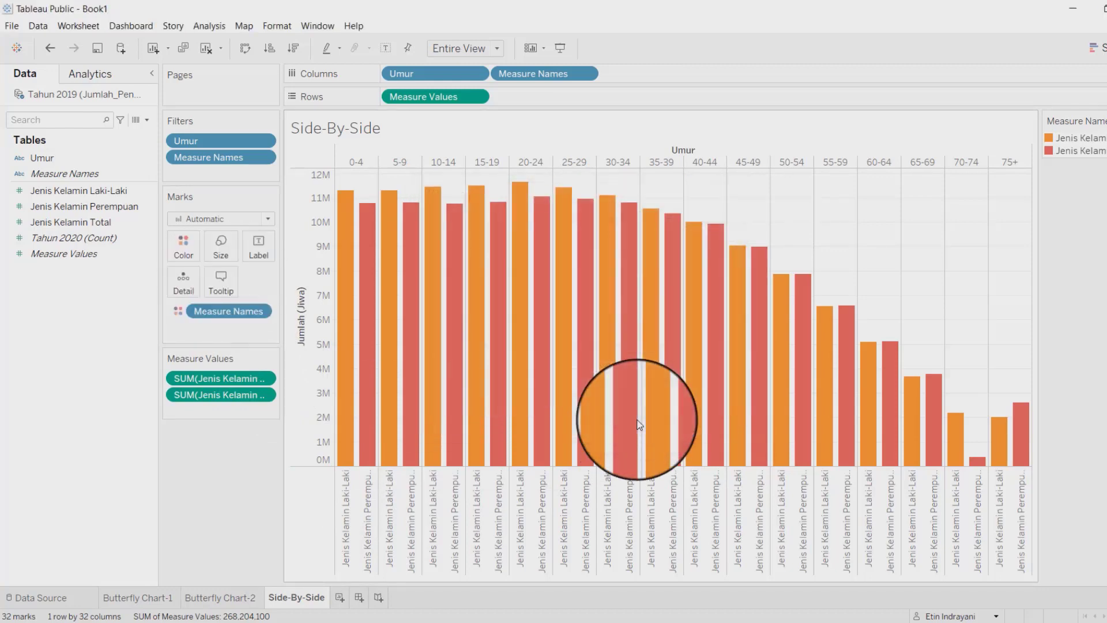
left_click(349, 524)
right_click(348, 525)
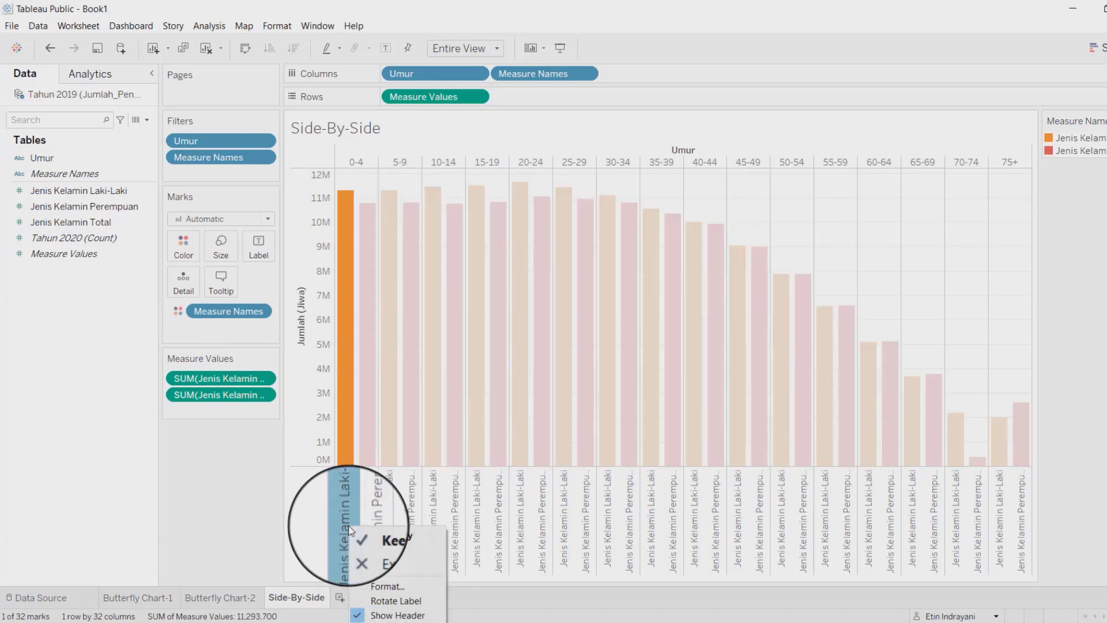
left_click(387, 588)
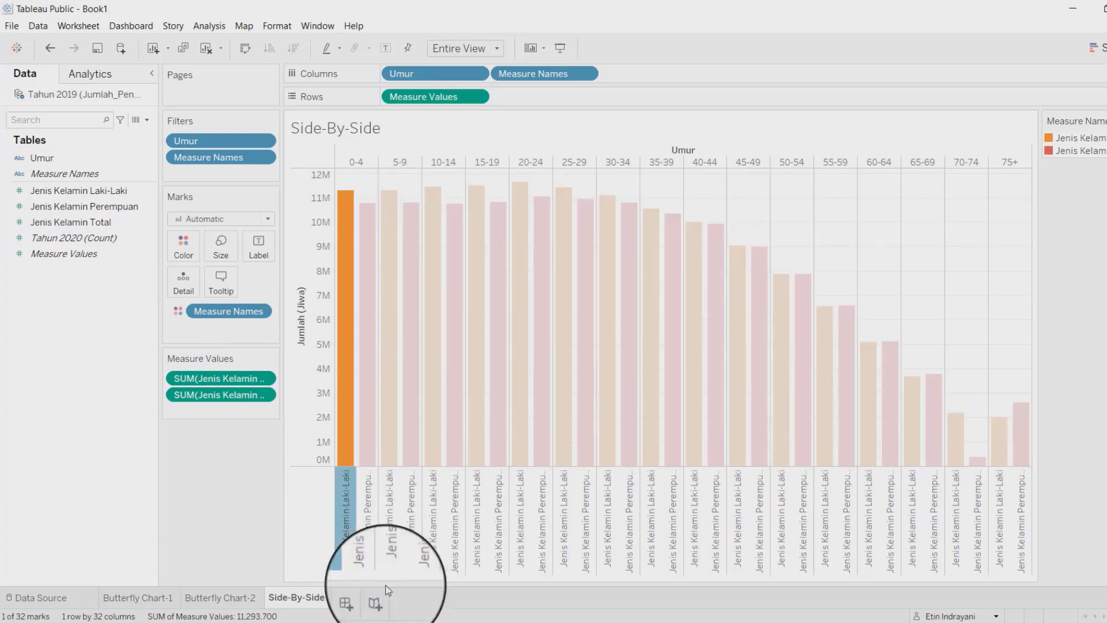
left_click(291, 468)
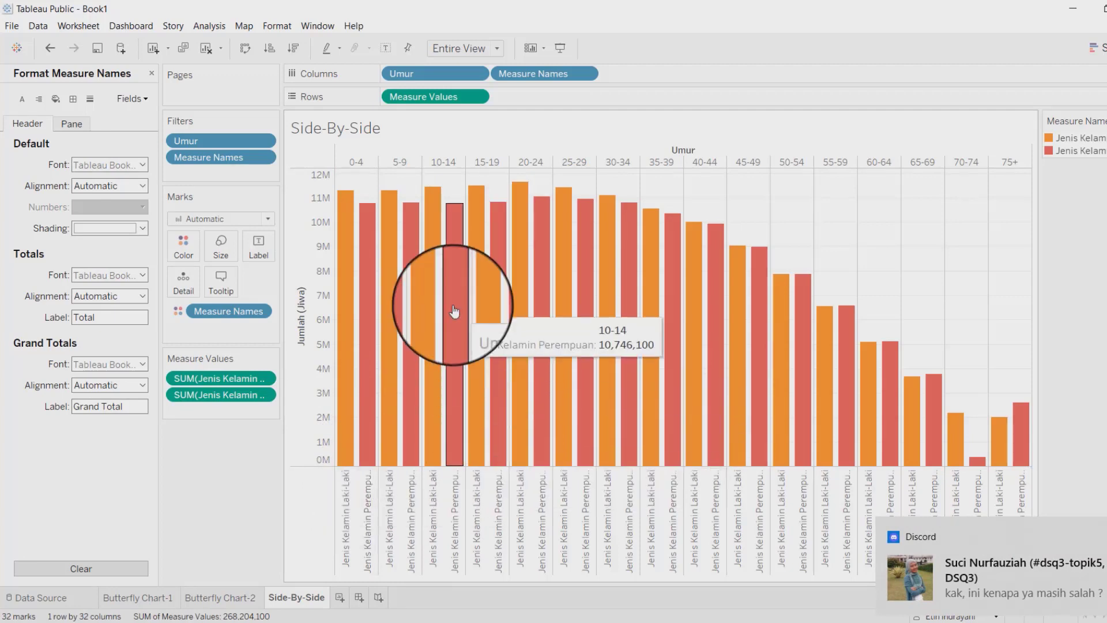
Rename the title of the Measure Names color legend as "Jenis Kelamin".
left_click(1100, 122)
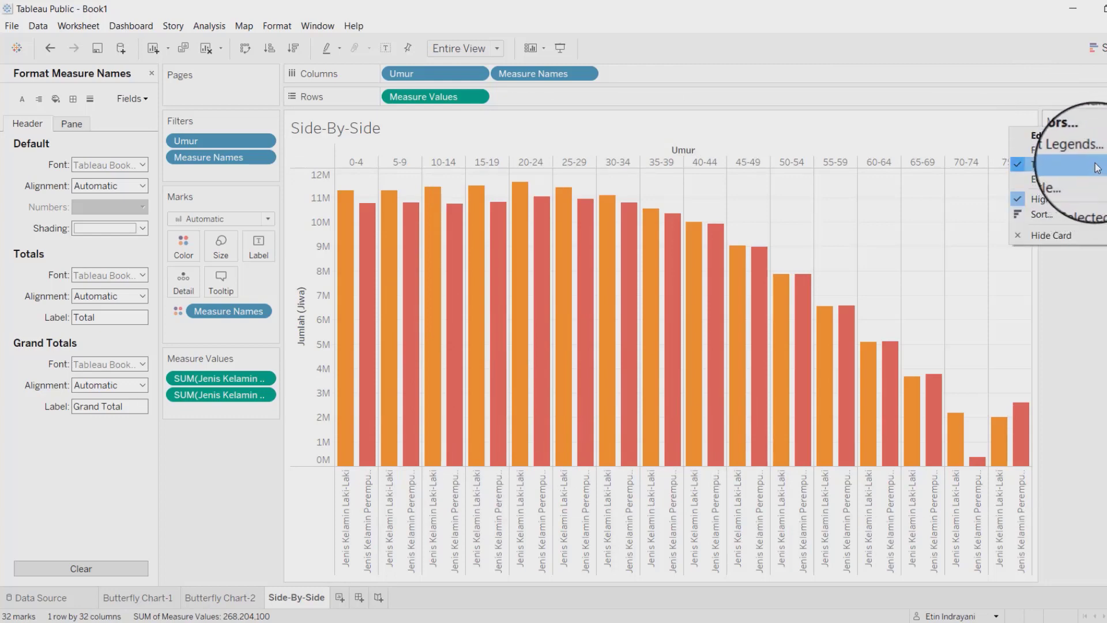
left_click(1061, 182)
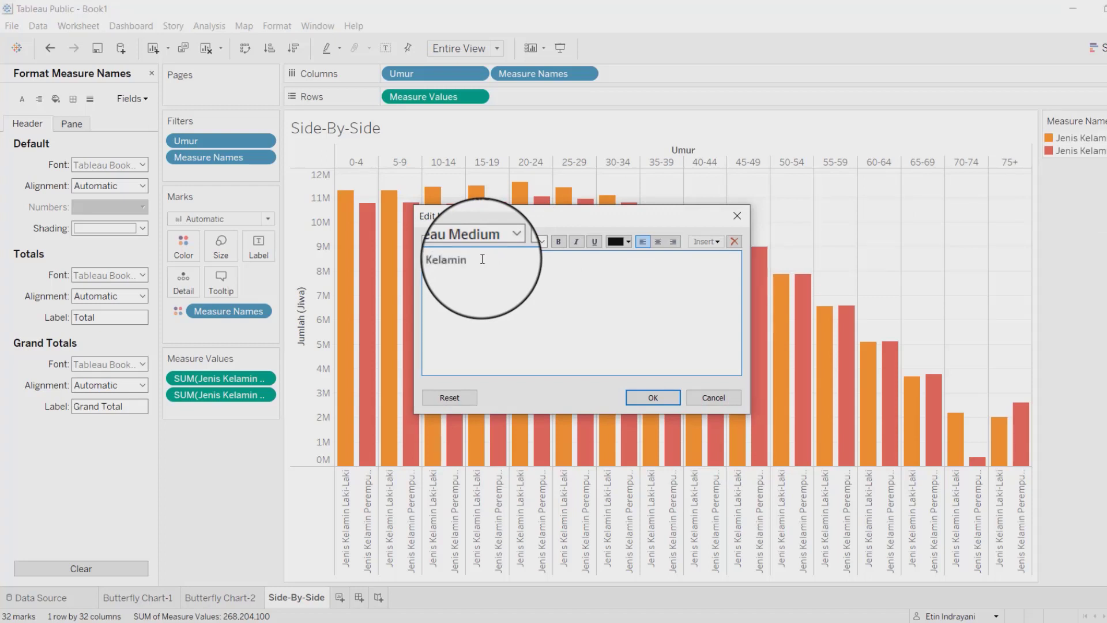
left_click(653, 397)
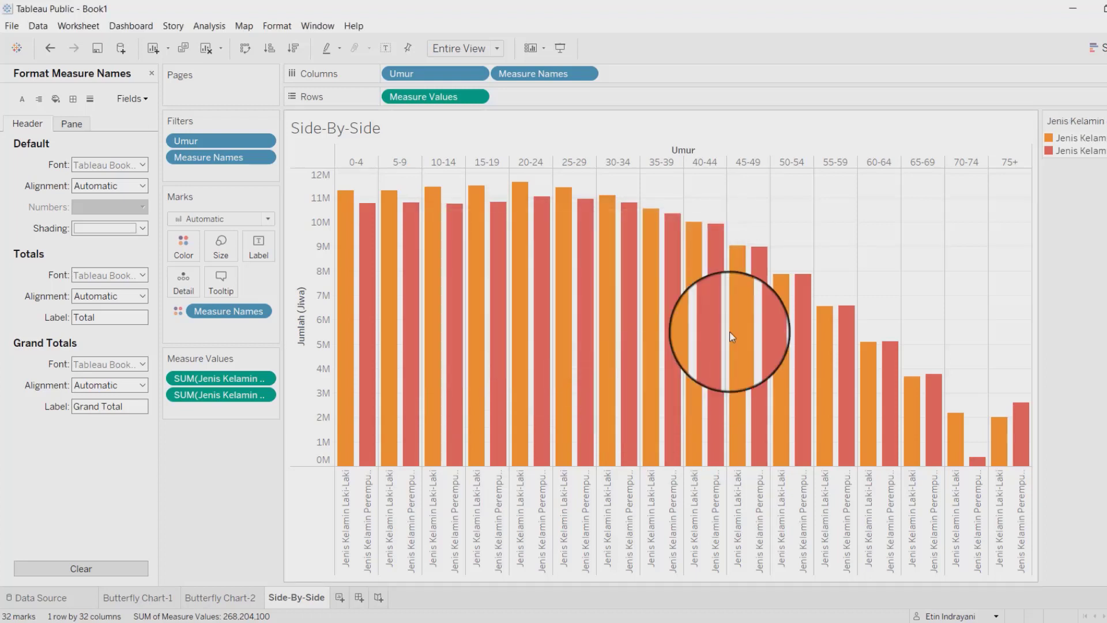
Set the alias of the Jenis Kelamin Laki-Laki header to "Laki-Laki".
right_click(476, 519)
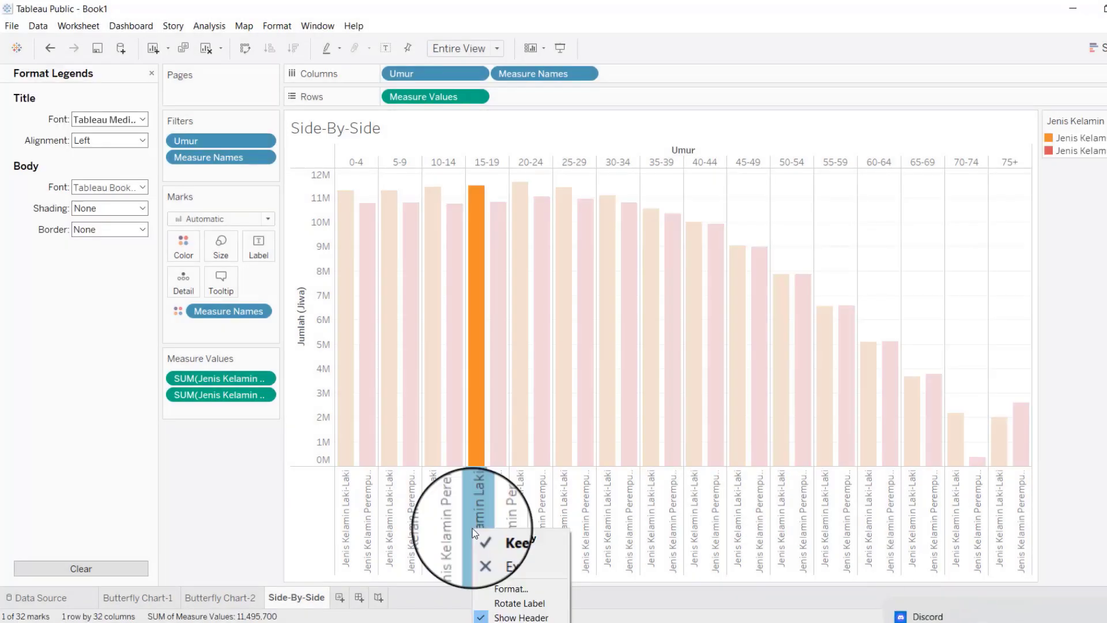
left_click(507, 622)
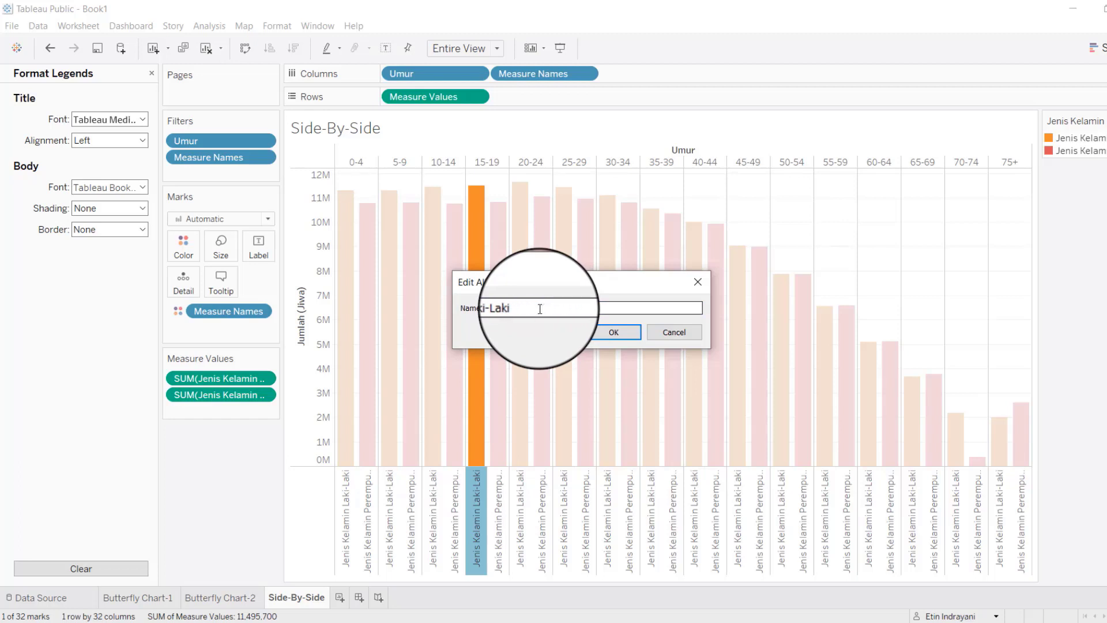
left_click(608, 332)
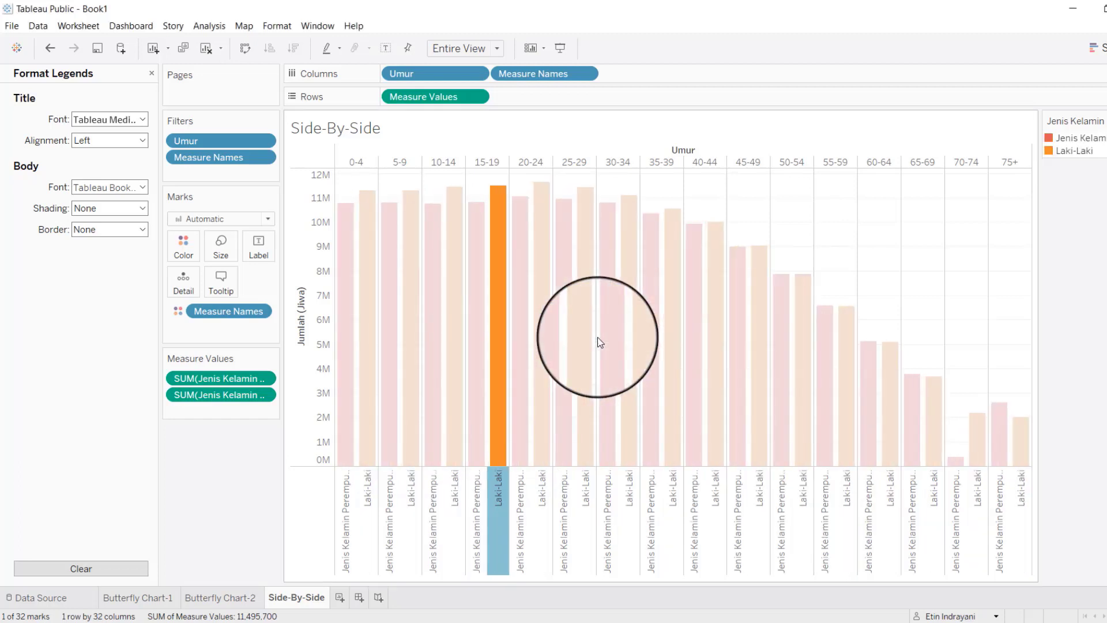
Shorten the alias of the Jenis Kelamin Perempuan header to "Perempuan" and clear the bar selection.
left_click(475, 511)
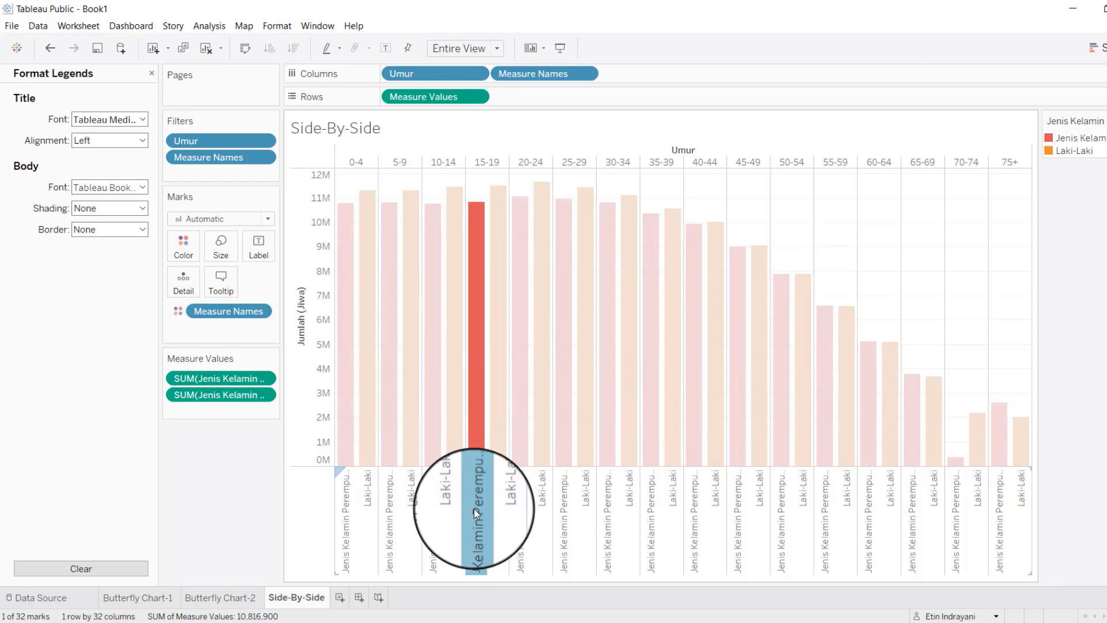
right_click(474, 508)
left_click(499, 618)
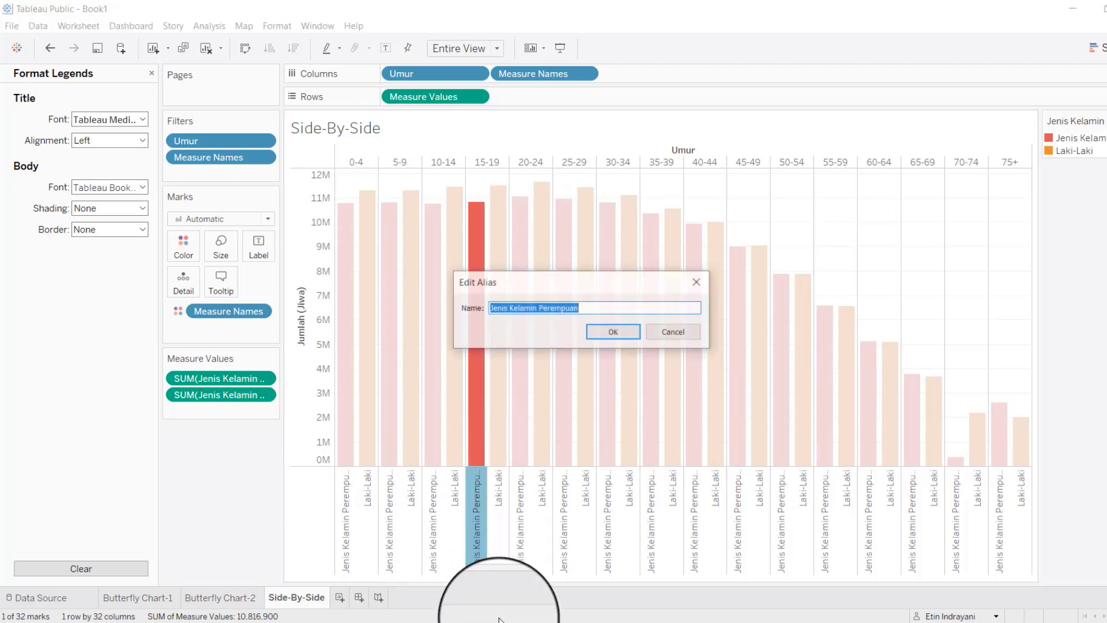
left_click(539, 309)
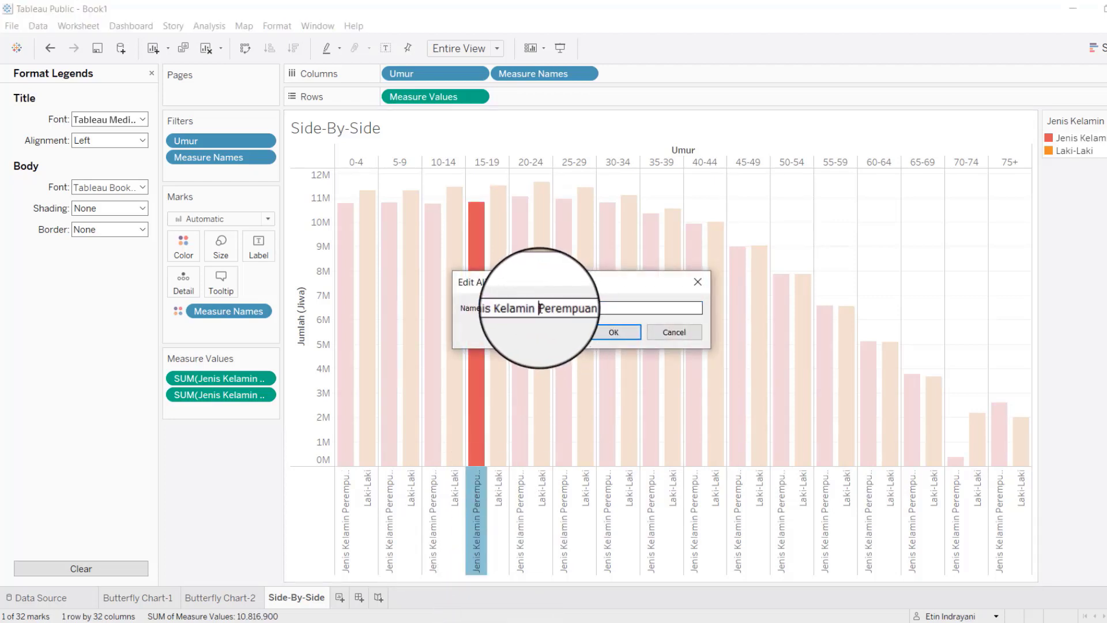
key("BackSpace")
key("BackSpace")
key("BackSpace")
key("BackSpace")
key("BackSpace")
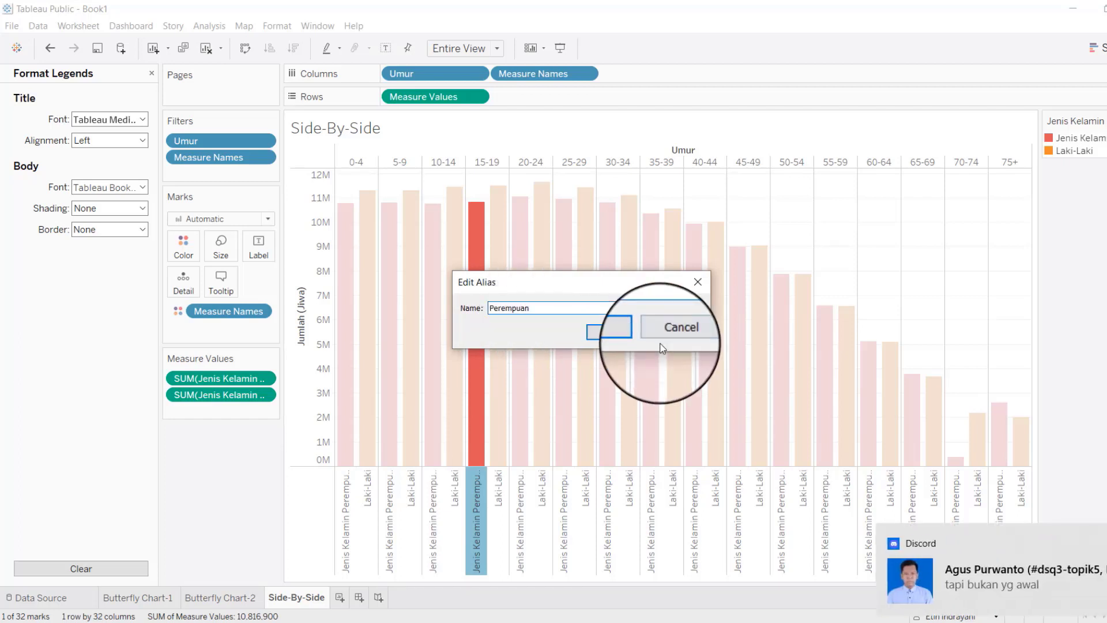
left_click(624, 335)
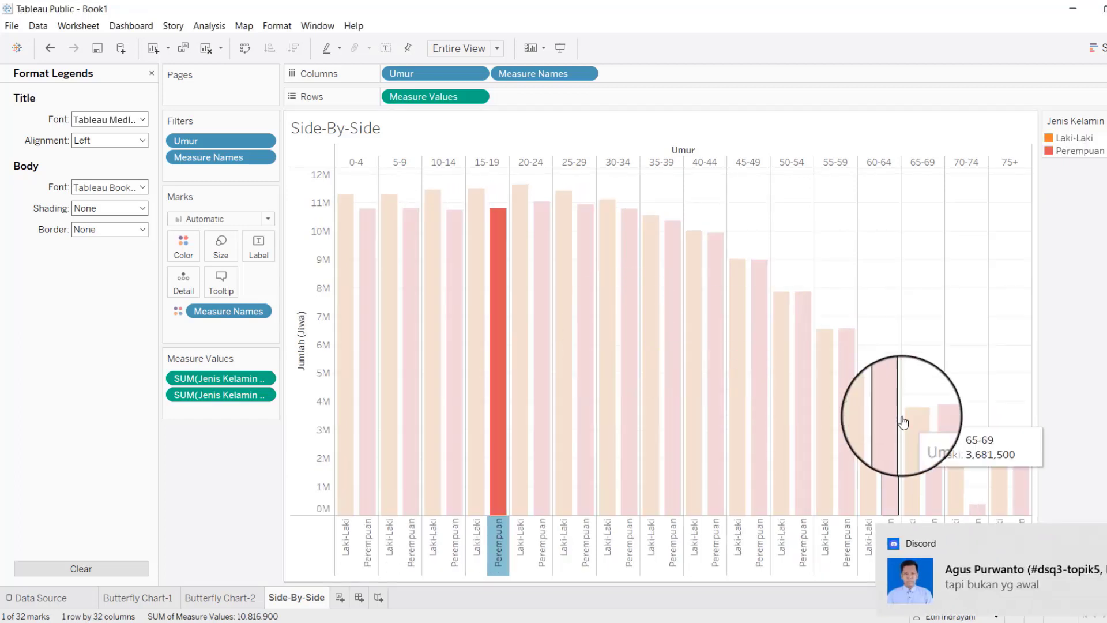
left_click(1067, 337)
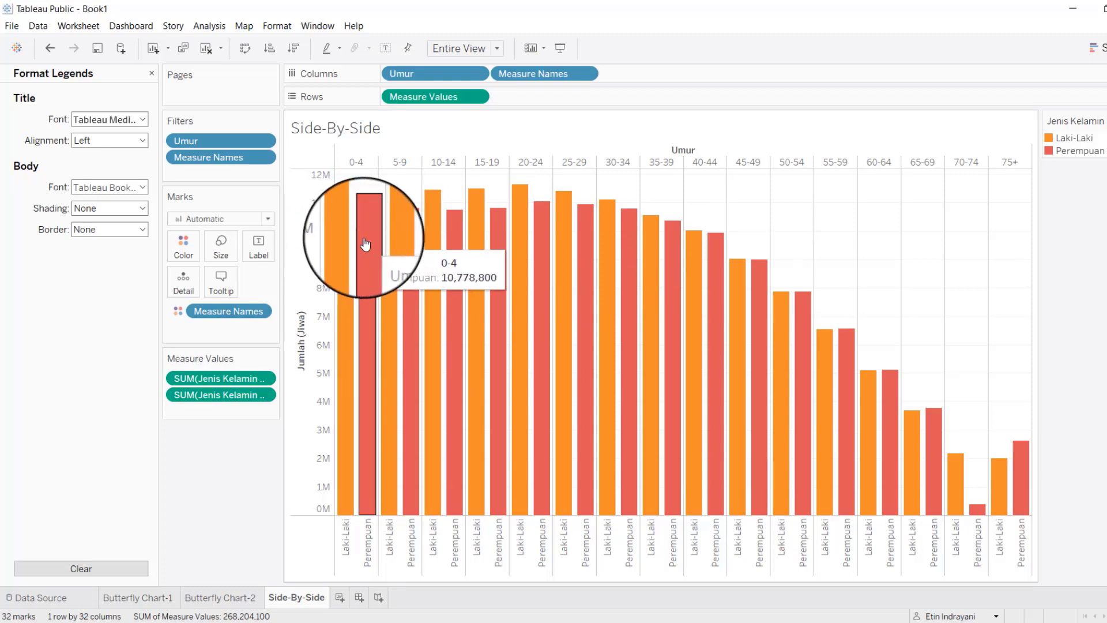
Change the color of the Laki-Laki bars to blue from the Automatic palette.
left_click(193, 249)
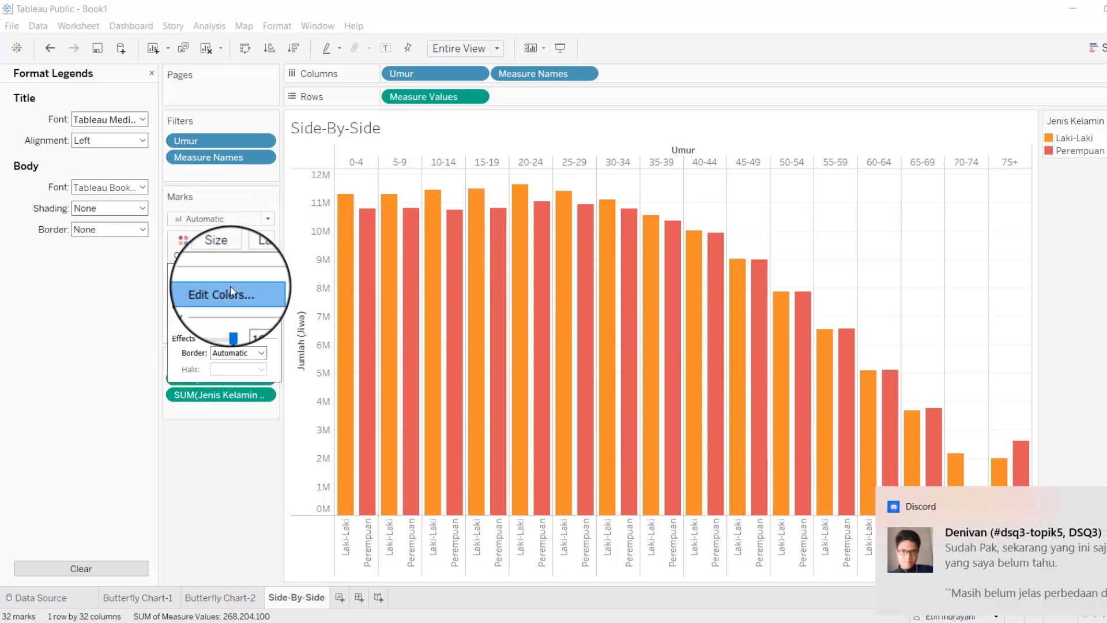
left_click(231, 291)
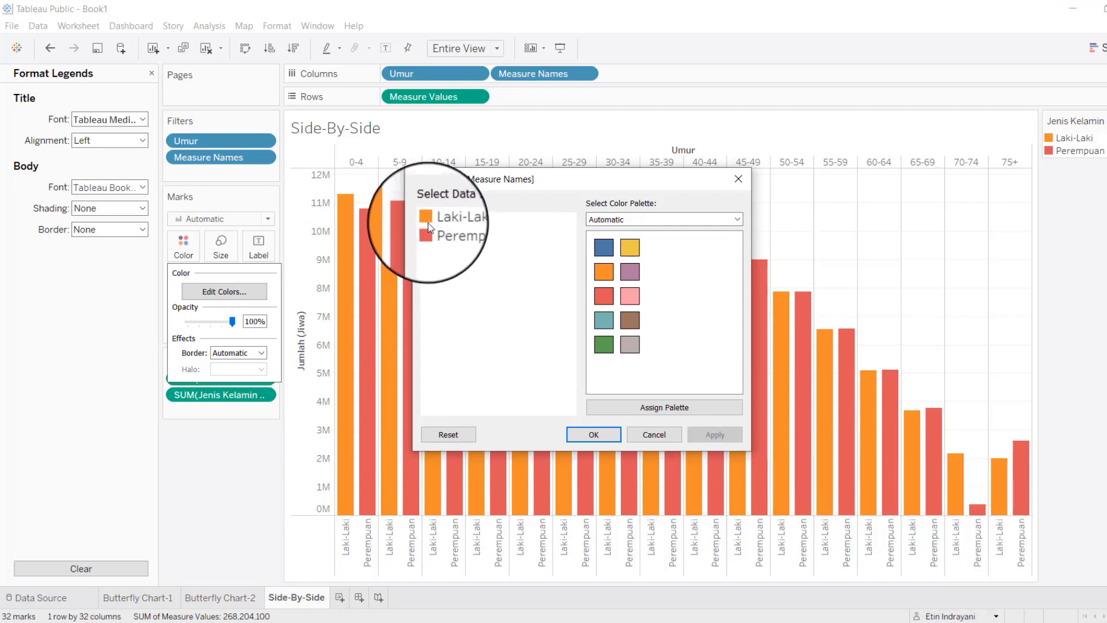
left_click(603, 247)
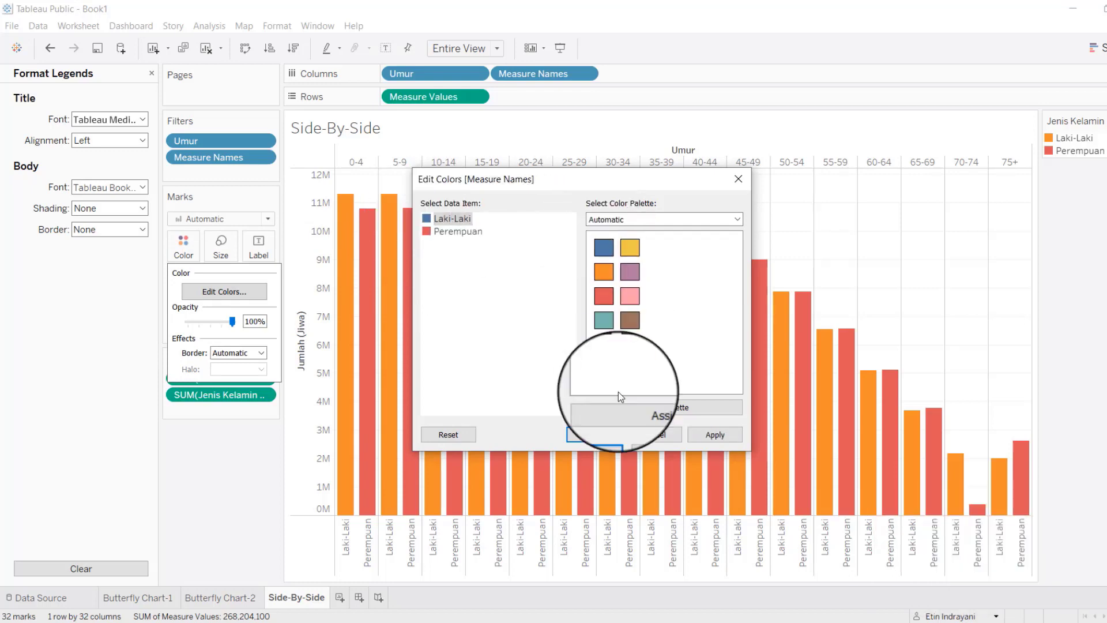
left_click(594, 434)
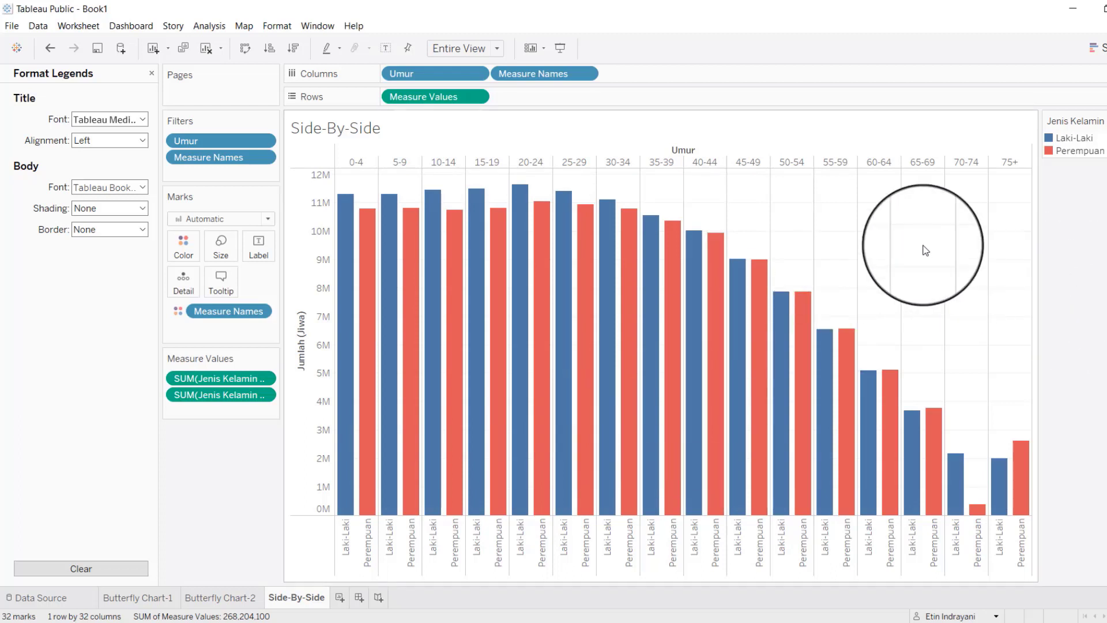
right_click(692, 151)
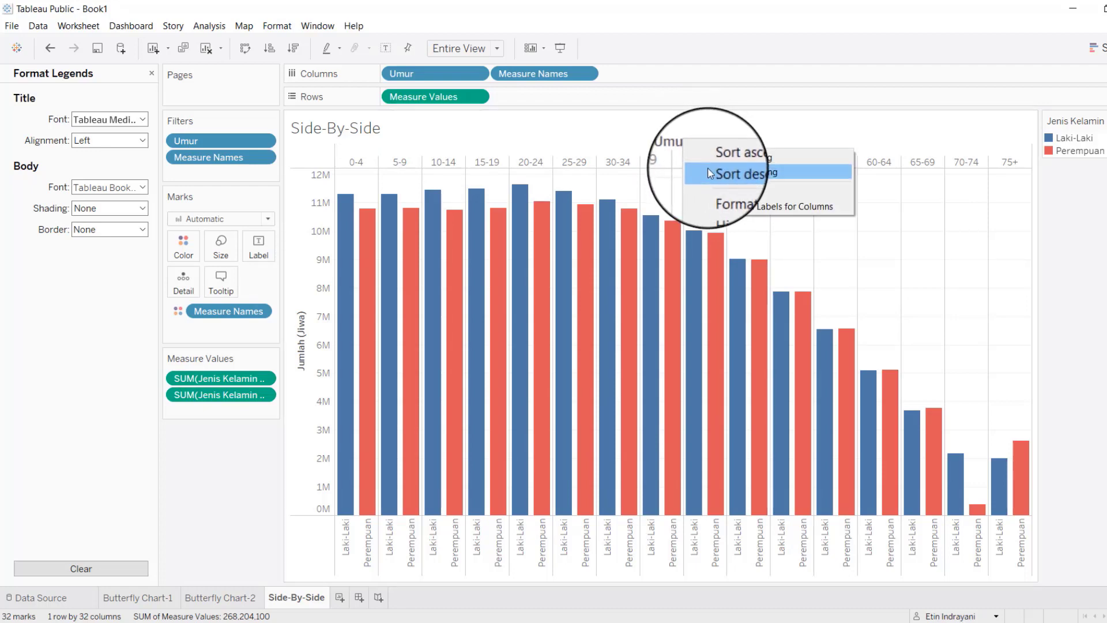
left_click(637, 132)
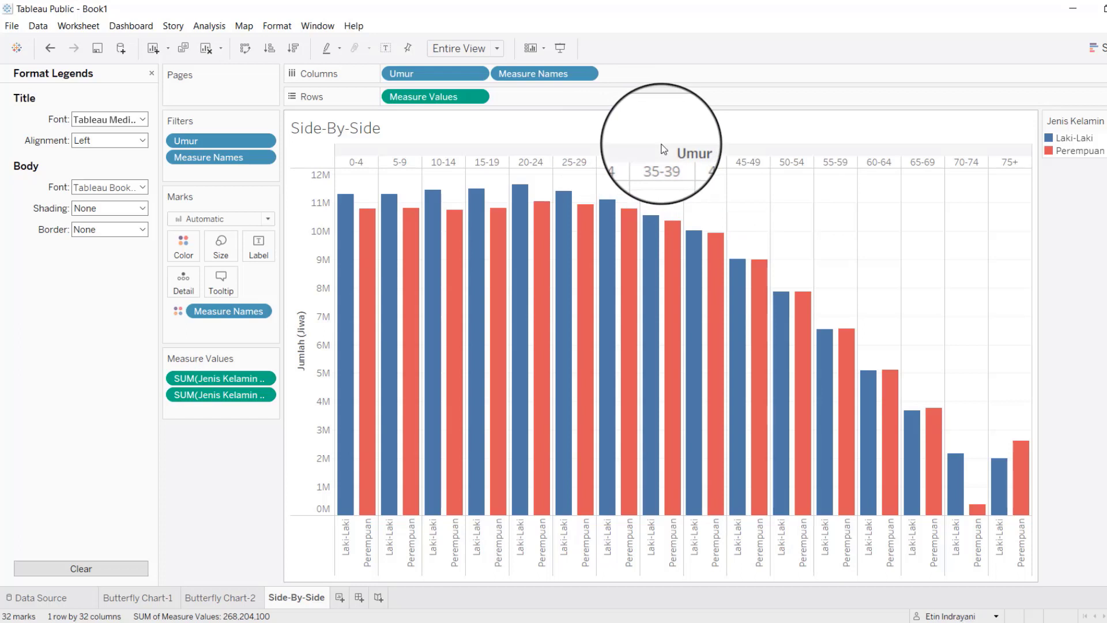
Rename the Umur field in the data source as "Kelompok Umur".
left_click(260, 140)
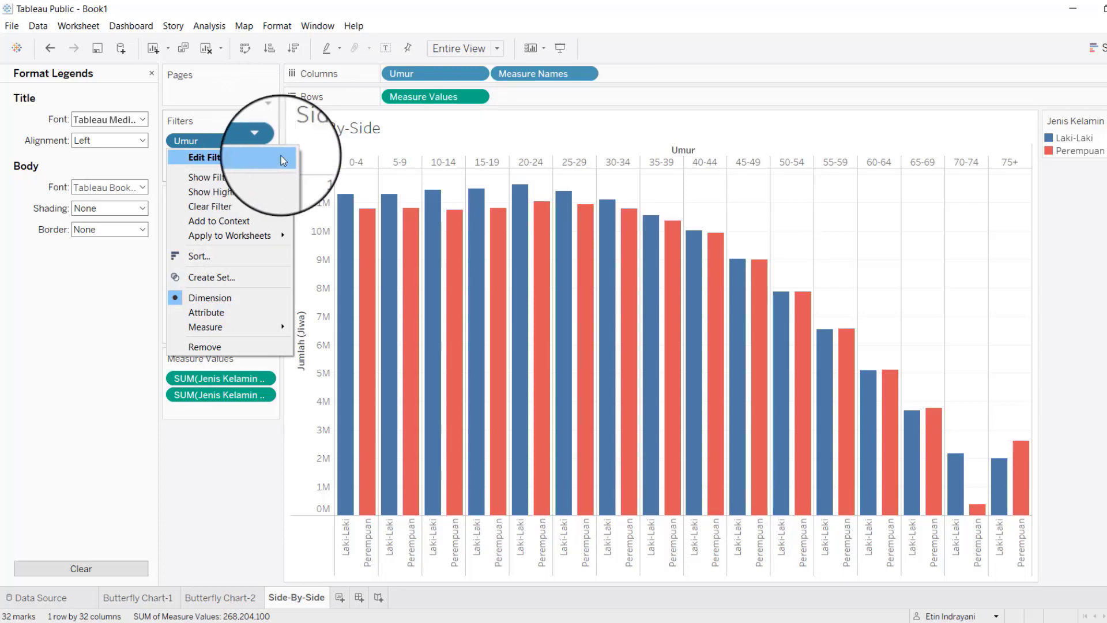
left_click(406, 139)
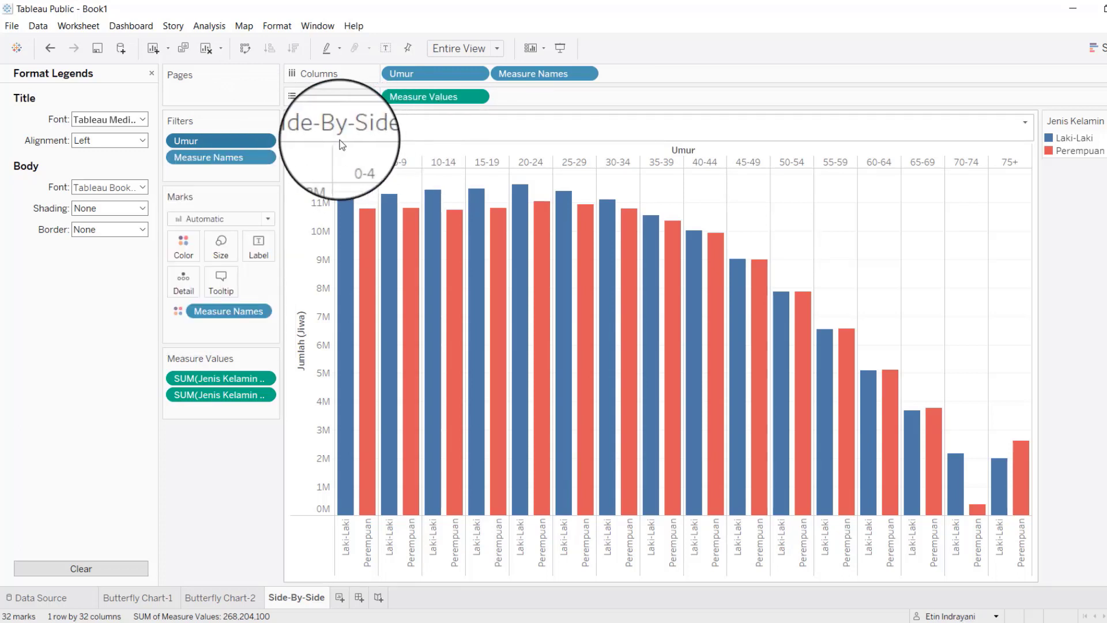
left_click(152, 76)
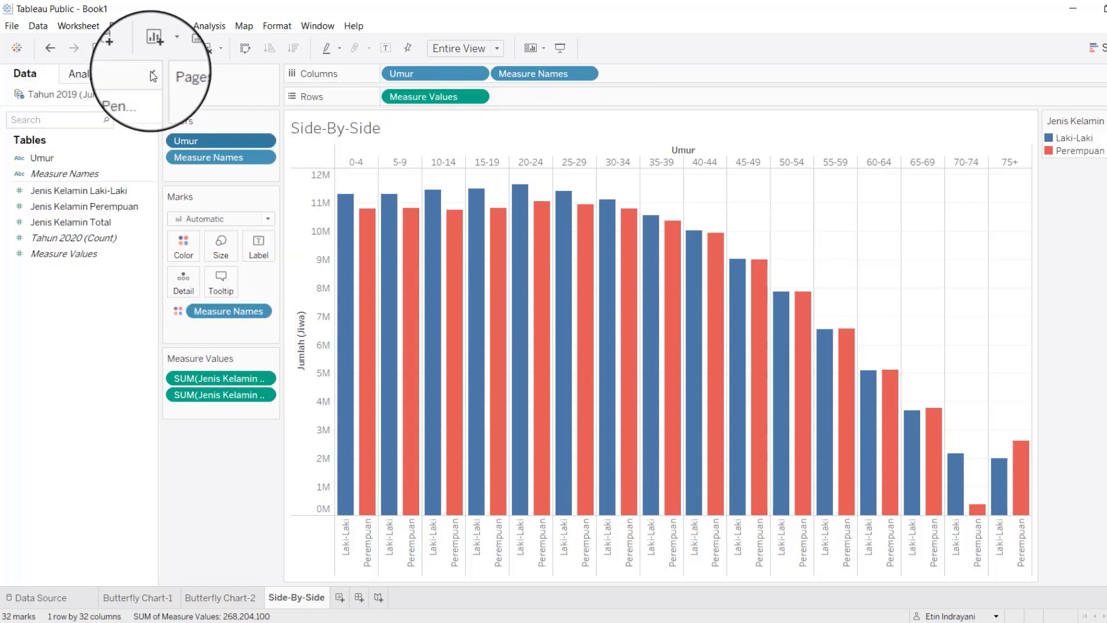
right_click(148, 157)
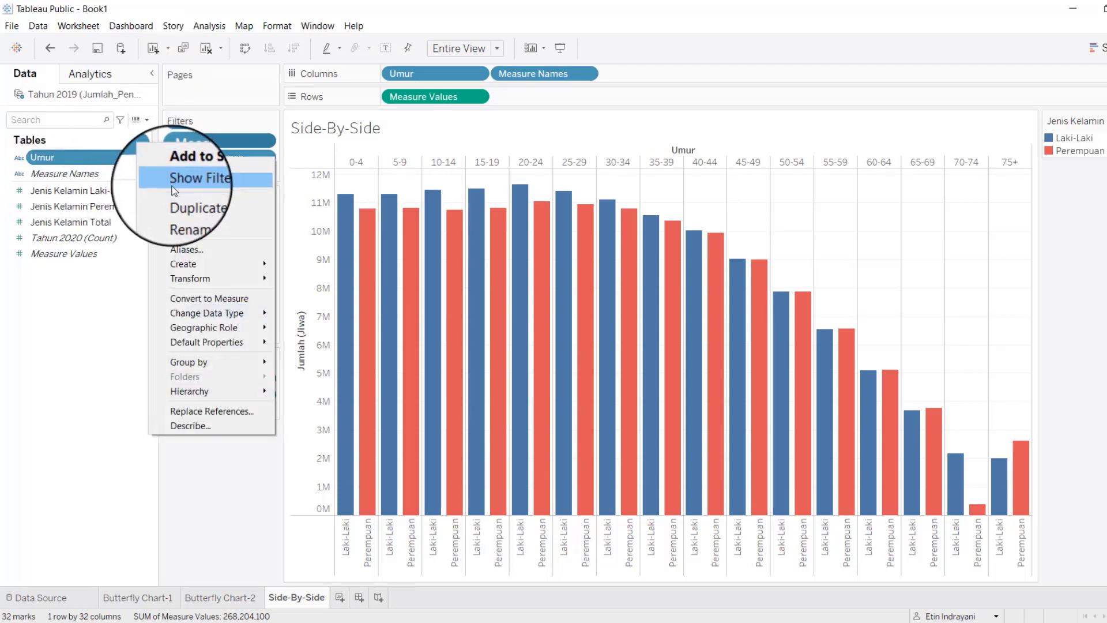
left_click(185, 215)
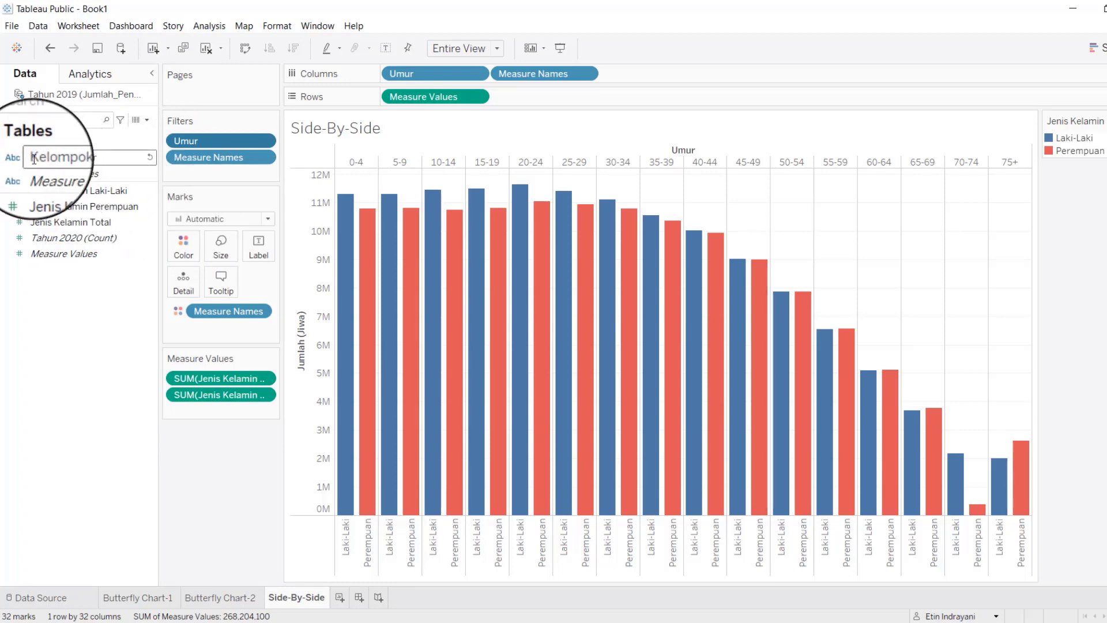
type("Kelompok Umur")
key("Return")
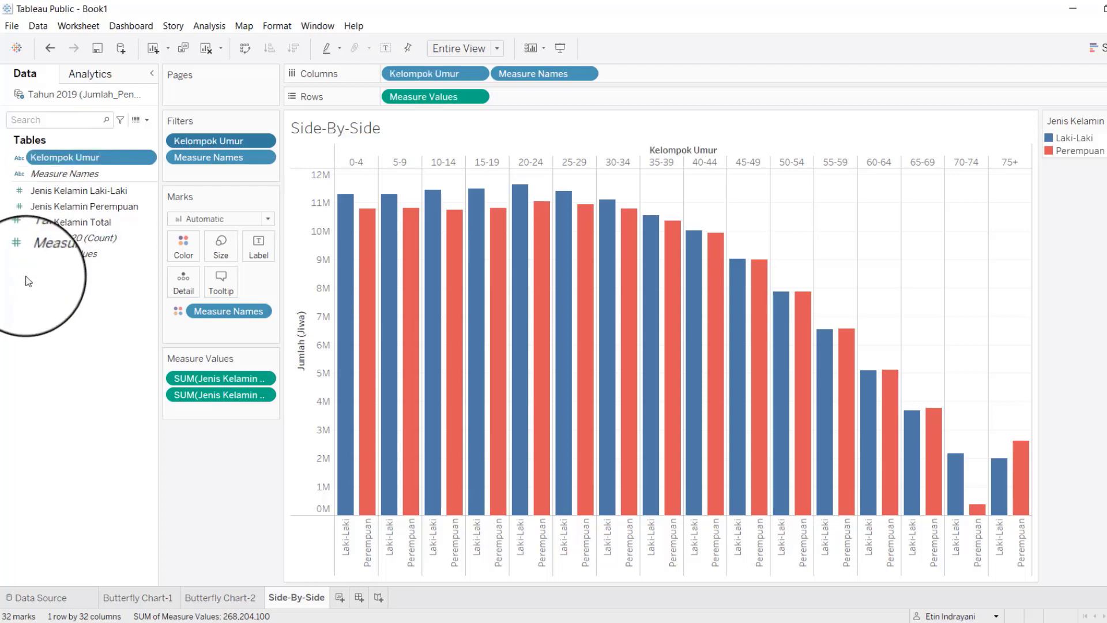
Set the default font of the chart's field labels, including the Kelompok Umur label, to Stencil.
right_click(674, 151)
left_click(677, 166)
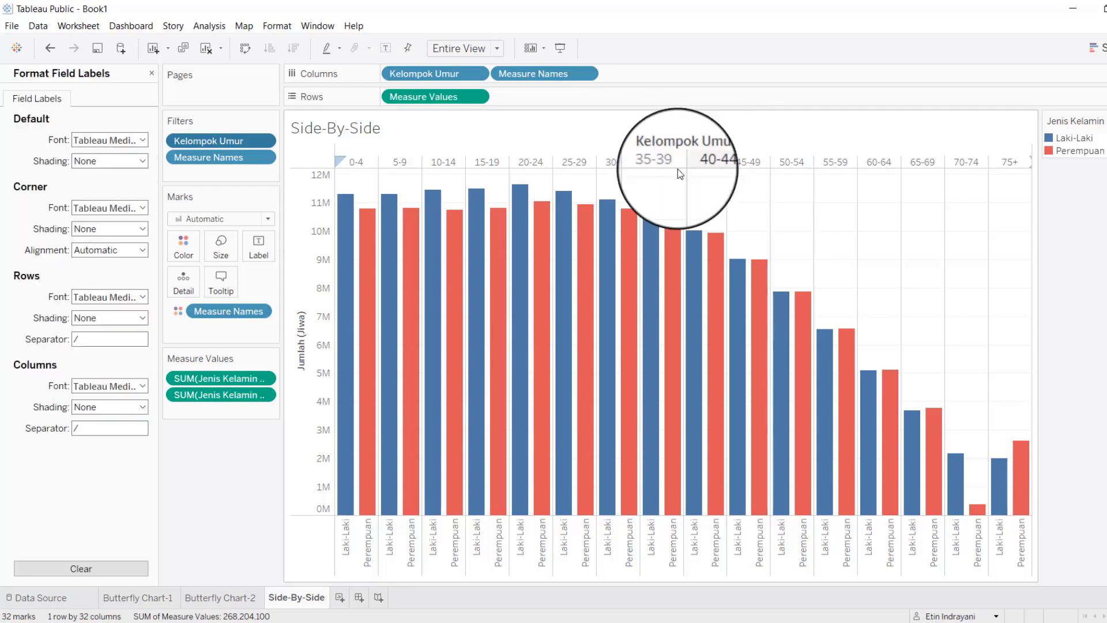
left_click(142, 140)
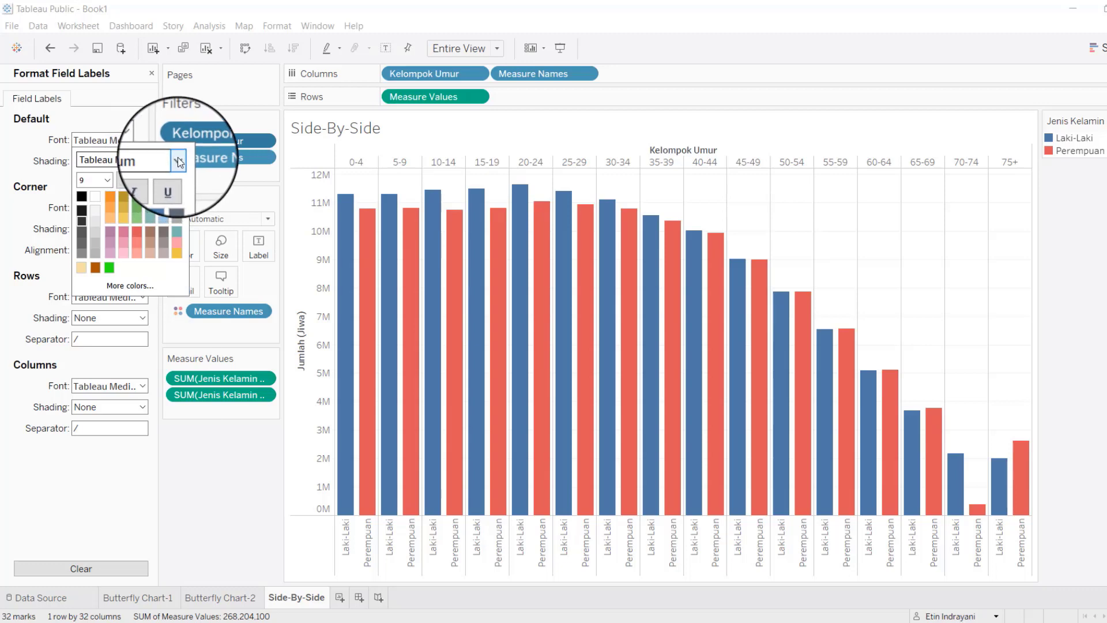
left_click(178, 156)
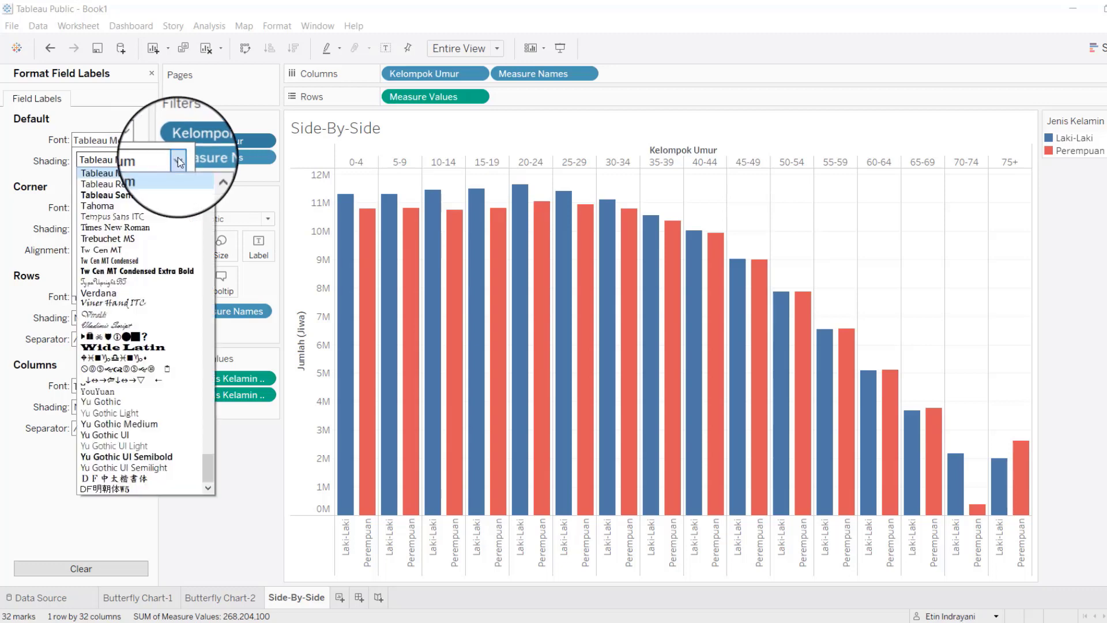
left_click(190, 467)
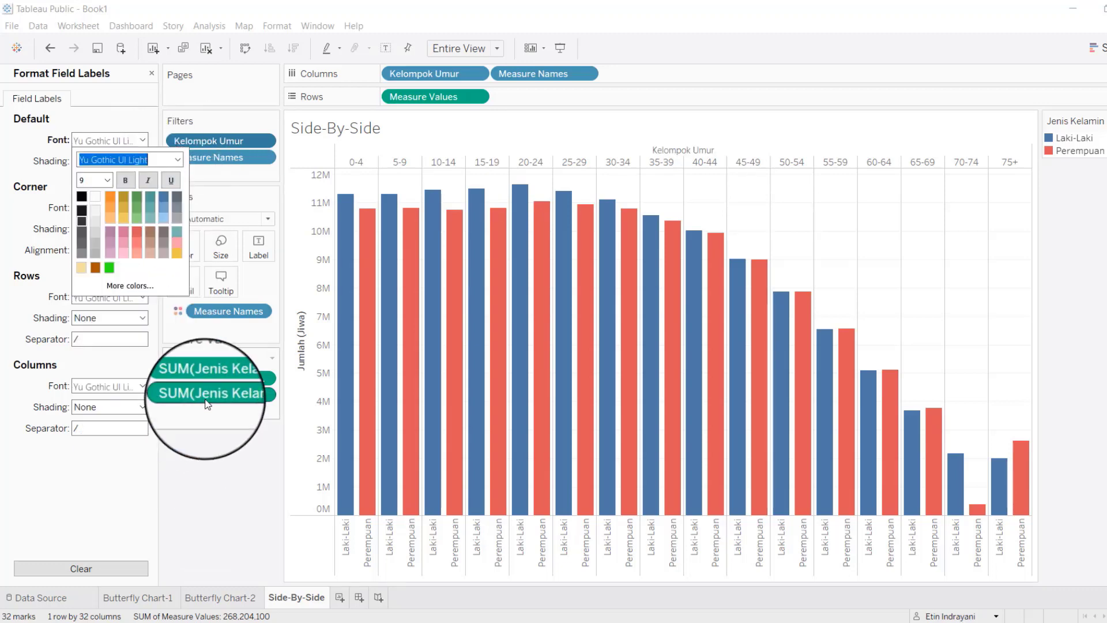
left_click(179, 163)
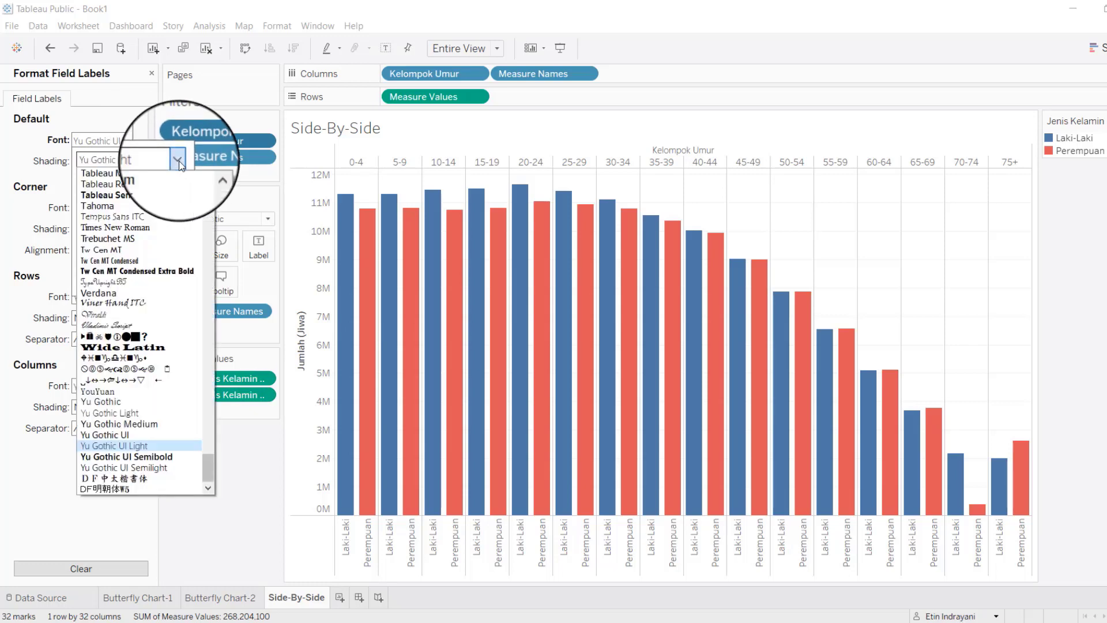
mouse_move(209, 461)
left_mouse_down()
mouse_move(209, 384)
mouse_move(212, 443)
left_mouse_up()
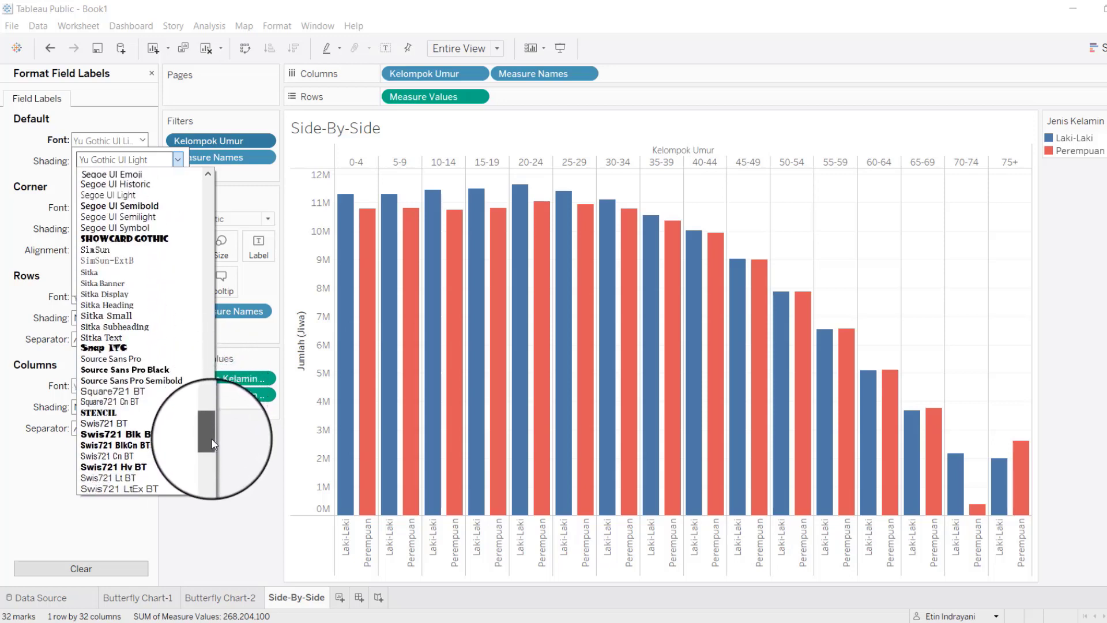
left_click(129, 411)
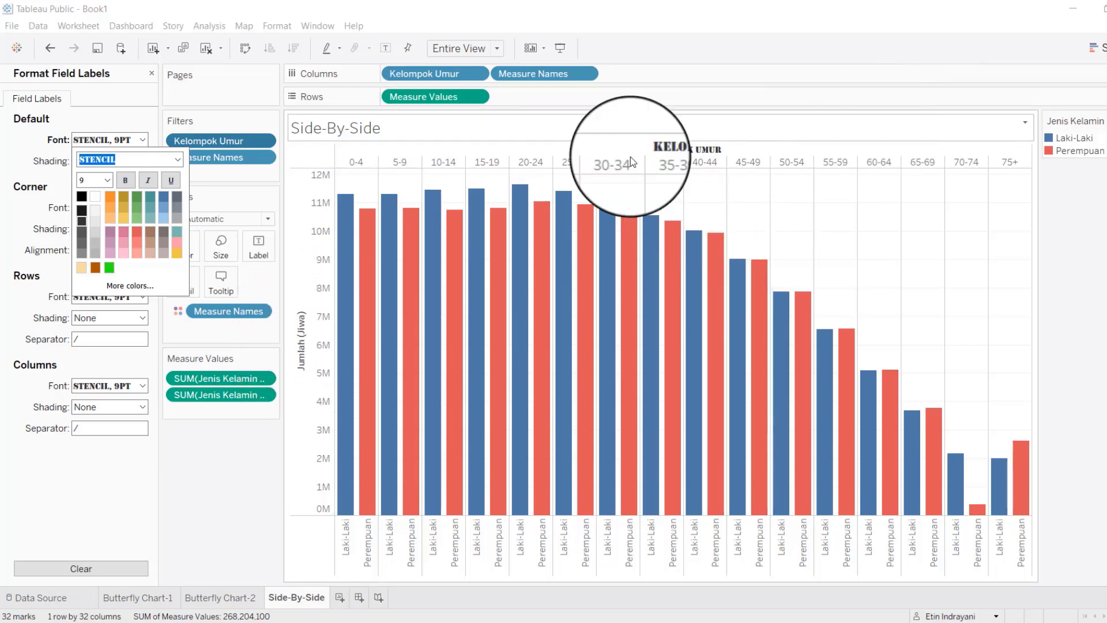
Replace the sheet title text with "Penduduk Indonesia Berdasarkan Jenis Kelamin Tahun 2020".
right_click(461, 137)
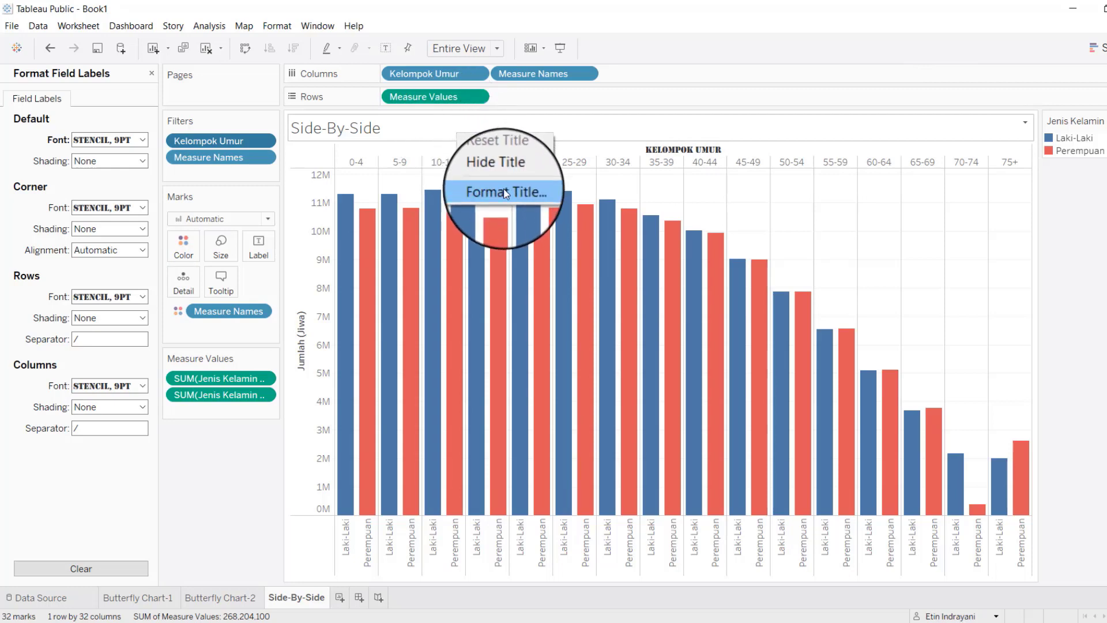
left_click(497, 136)
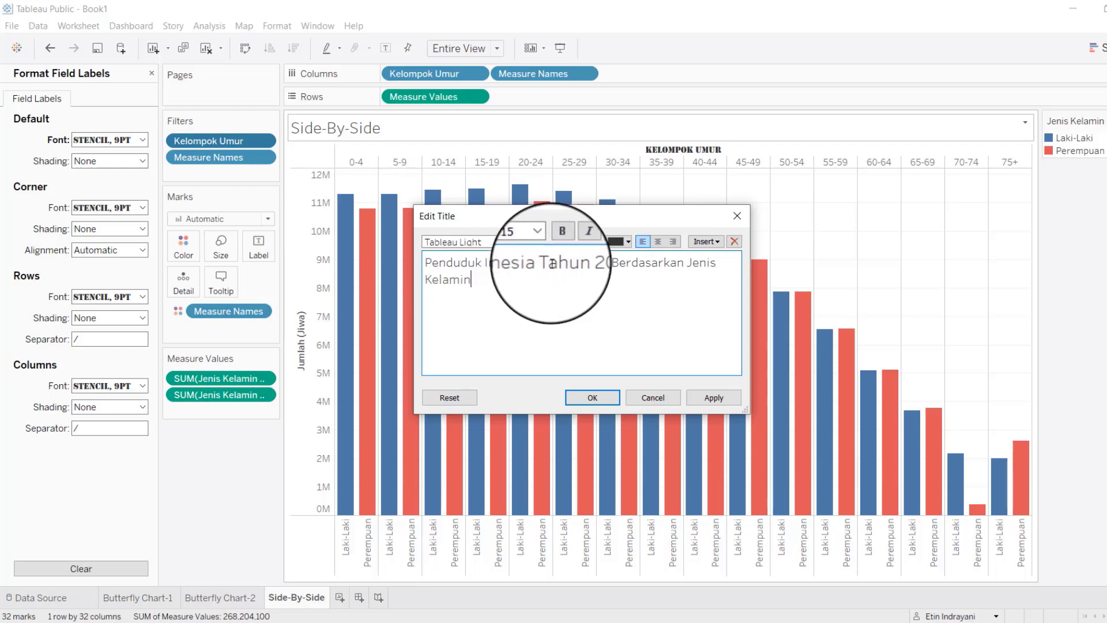
left_click_drag(546, 263, 608, 263)
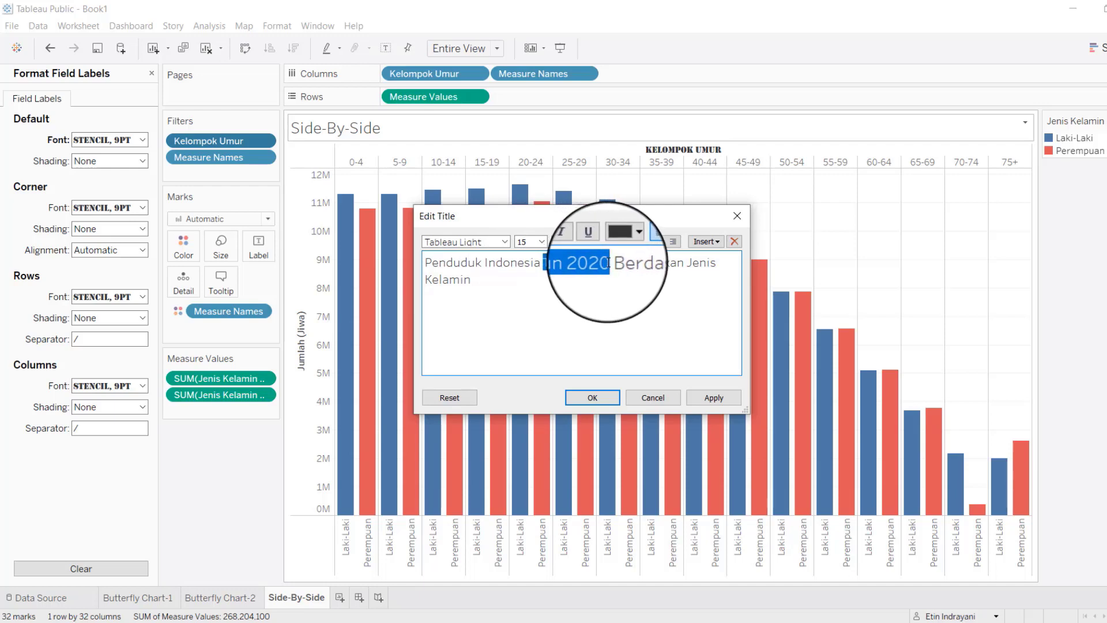
key("BackSpace")
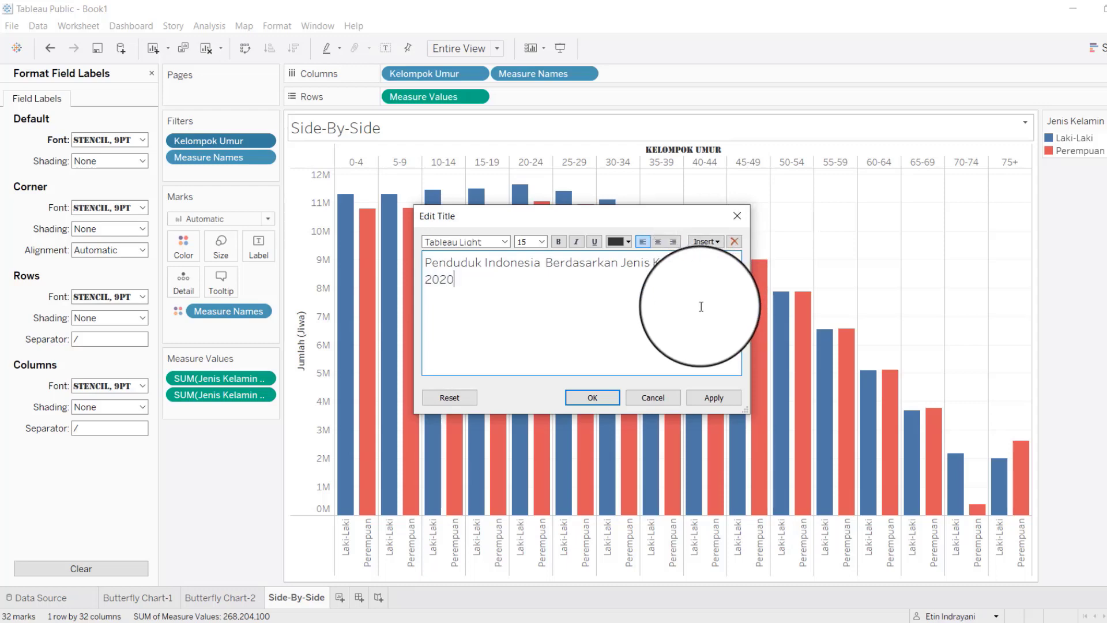
Format the whole sheet title in Stencil at size 14, centre it and apply the change.
key("ctrl+a")
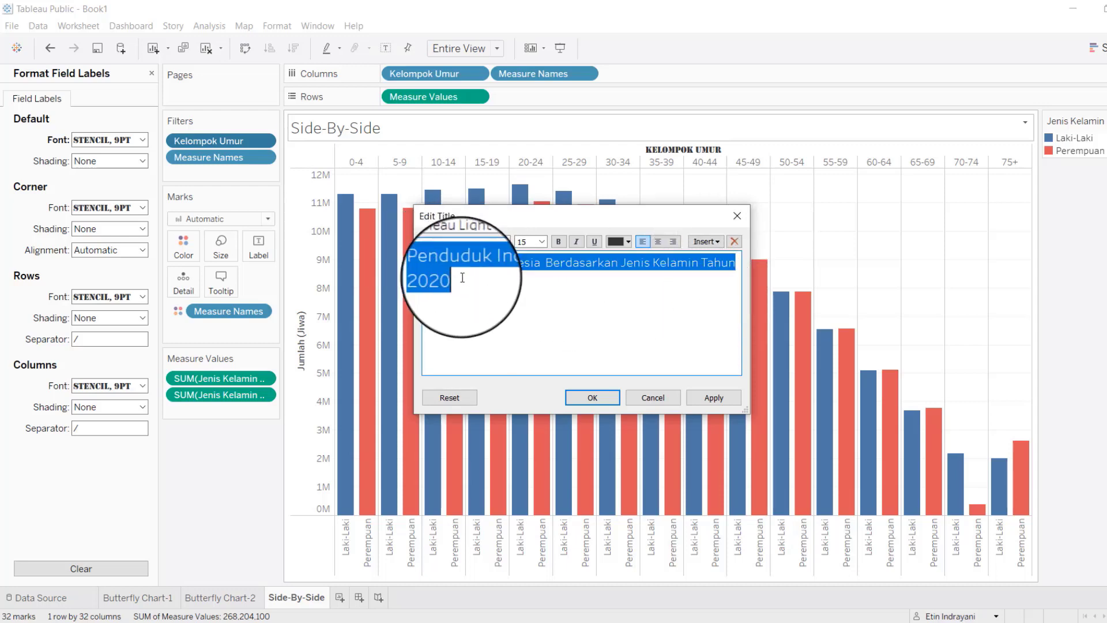
left_click(505, 243)
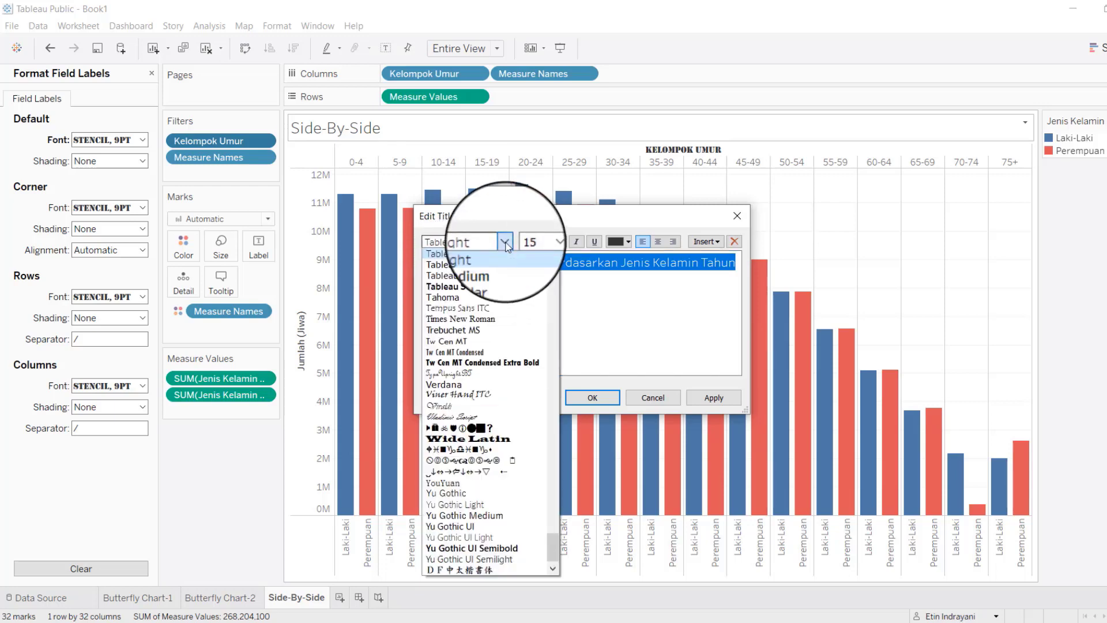
left_click_drag(552, 541, 545, 518)
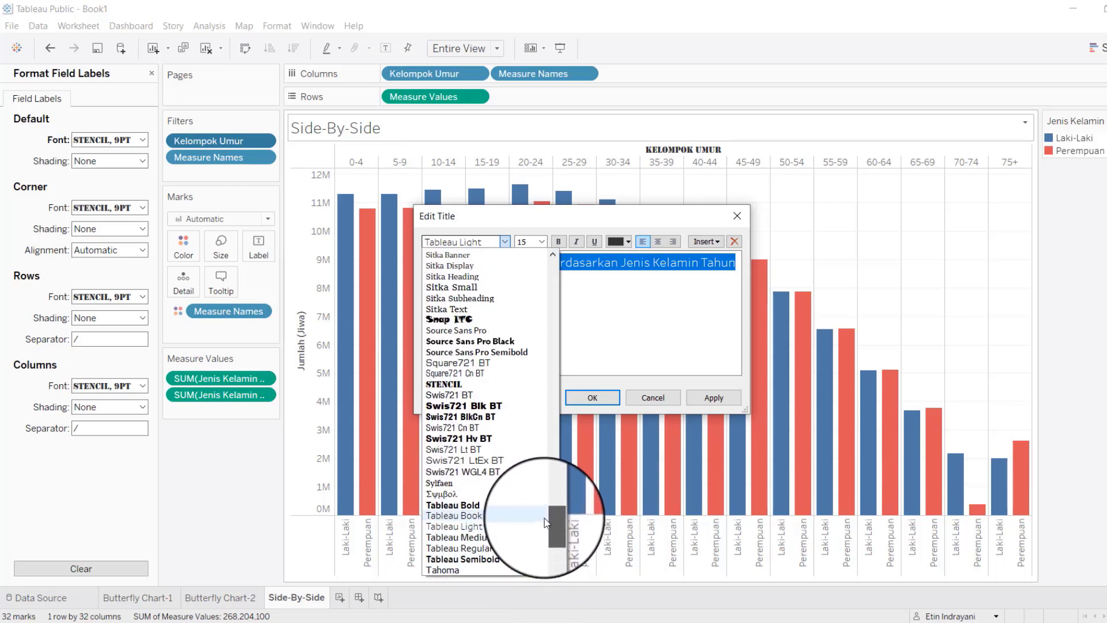
left_click(452, 394)
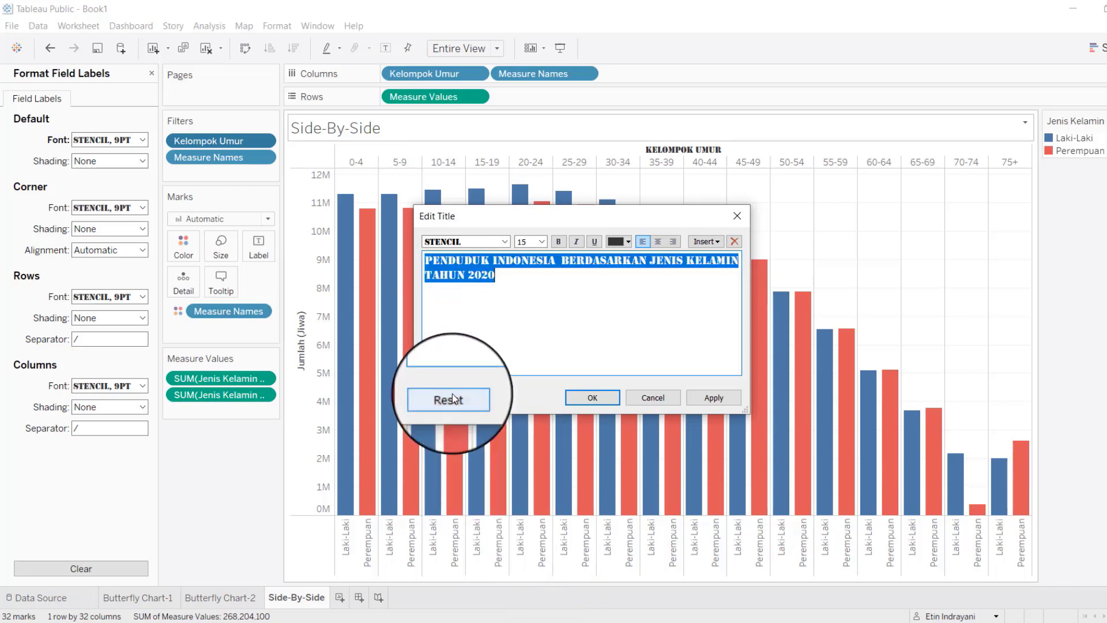
left_click(543, 241)
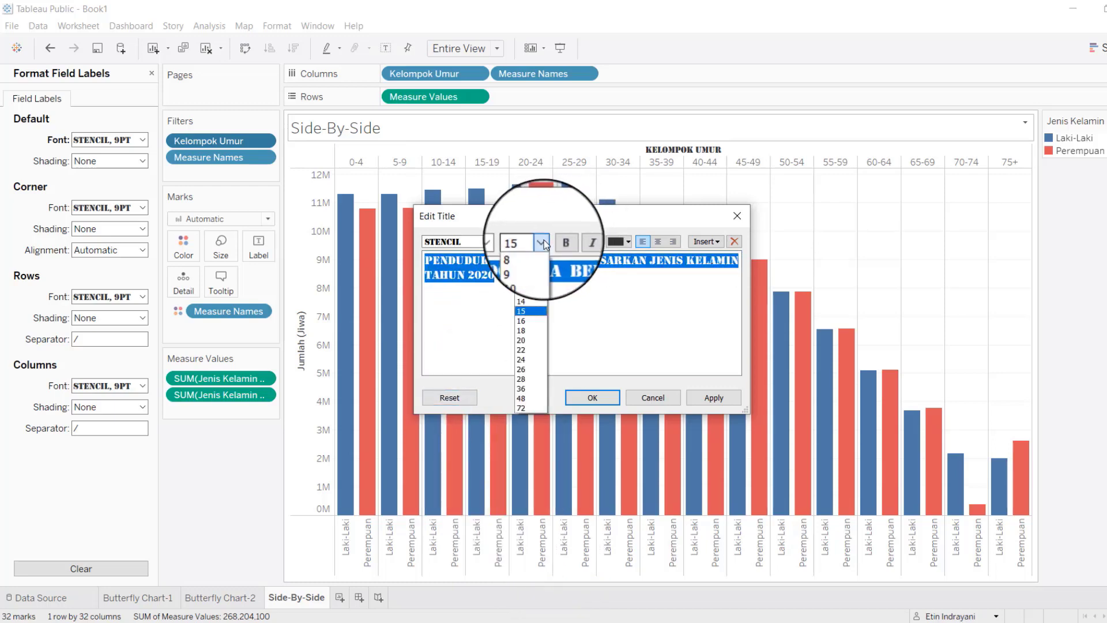
left_click(529, 302)
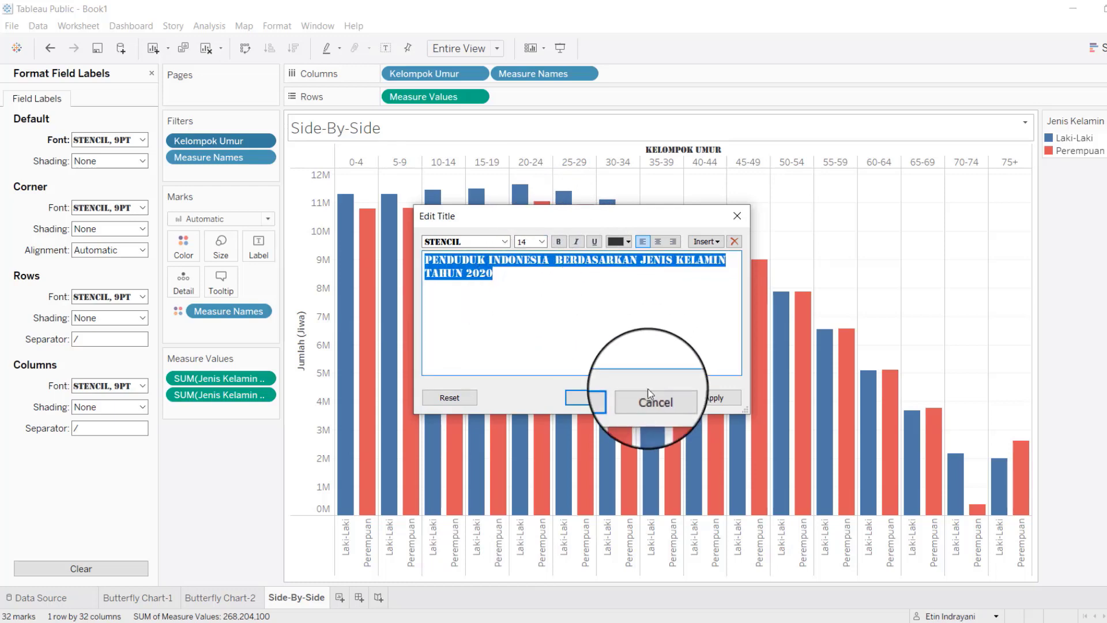
left_click(657, 241)
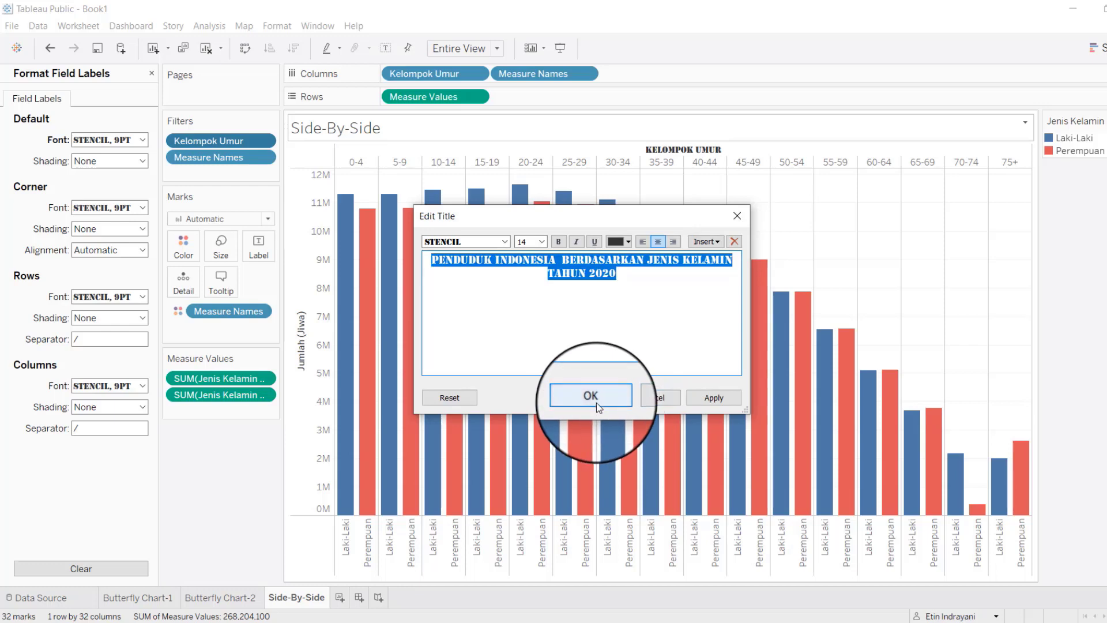
left_click(714, 397)
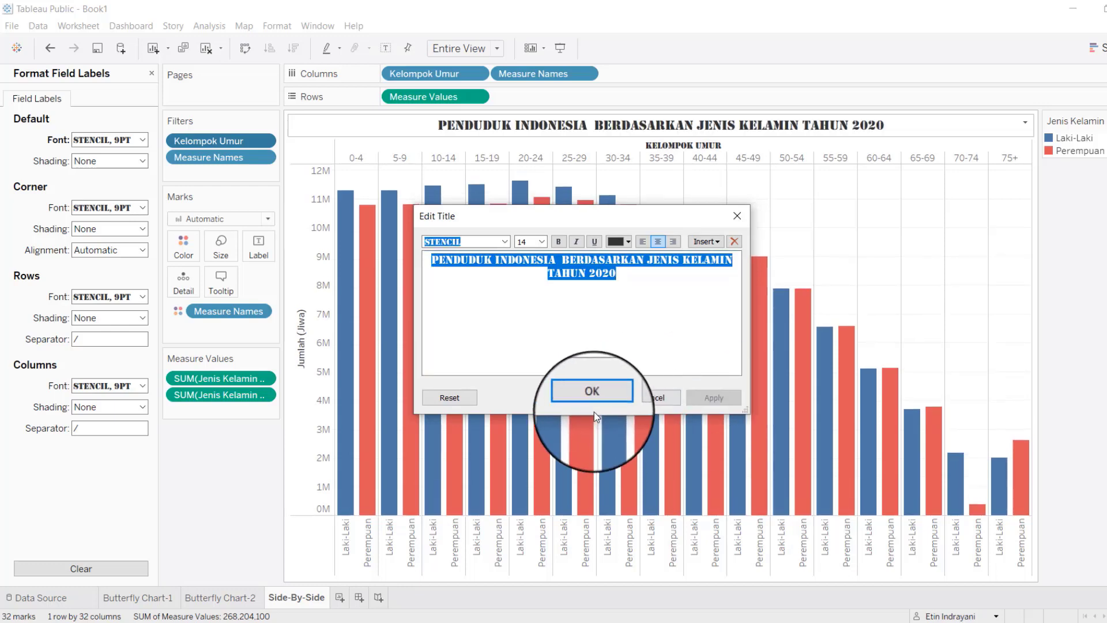
left_click(594, 397)
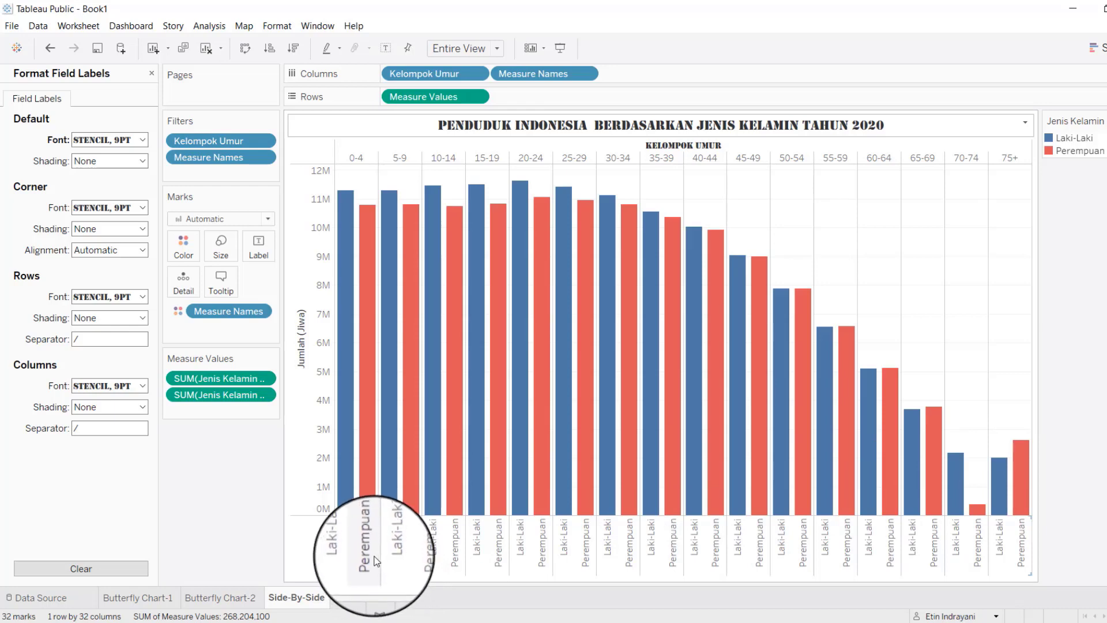
Set the default font of the Jumlah (Jiwa) vertical axis to Stencil.
left_click(305, 301)
right_click(306, 301)
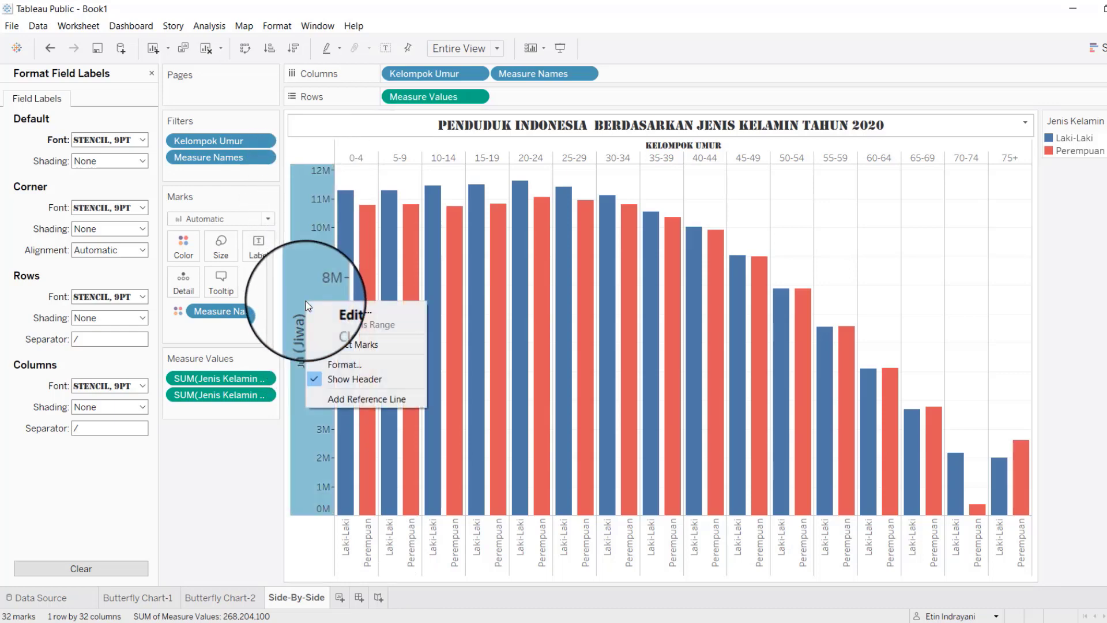
left_click(348, 362)
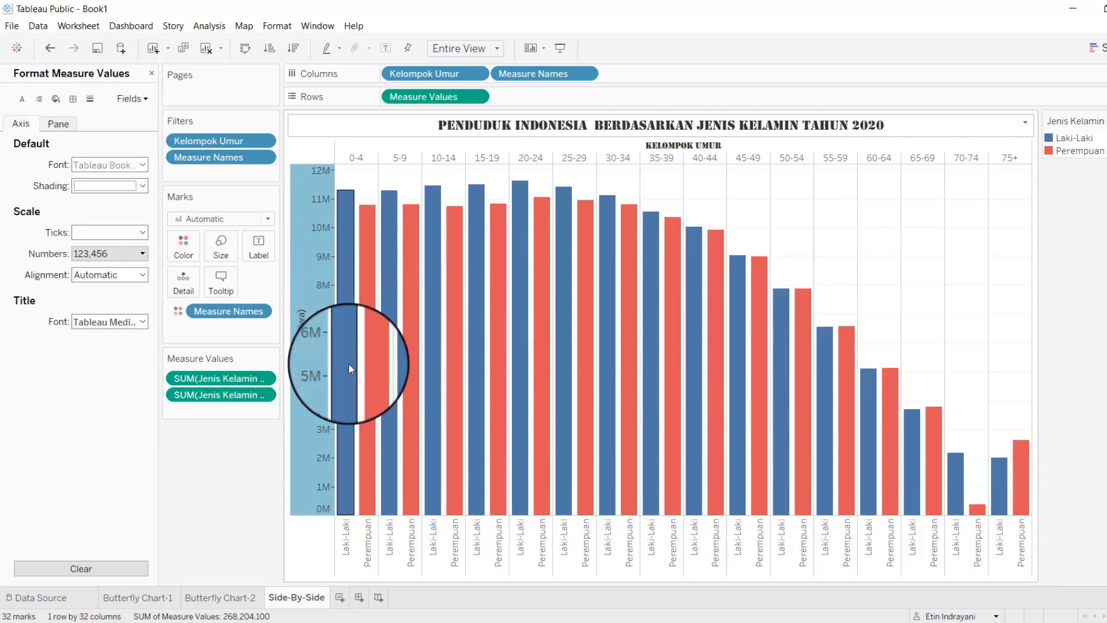
left_click(142, 163)
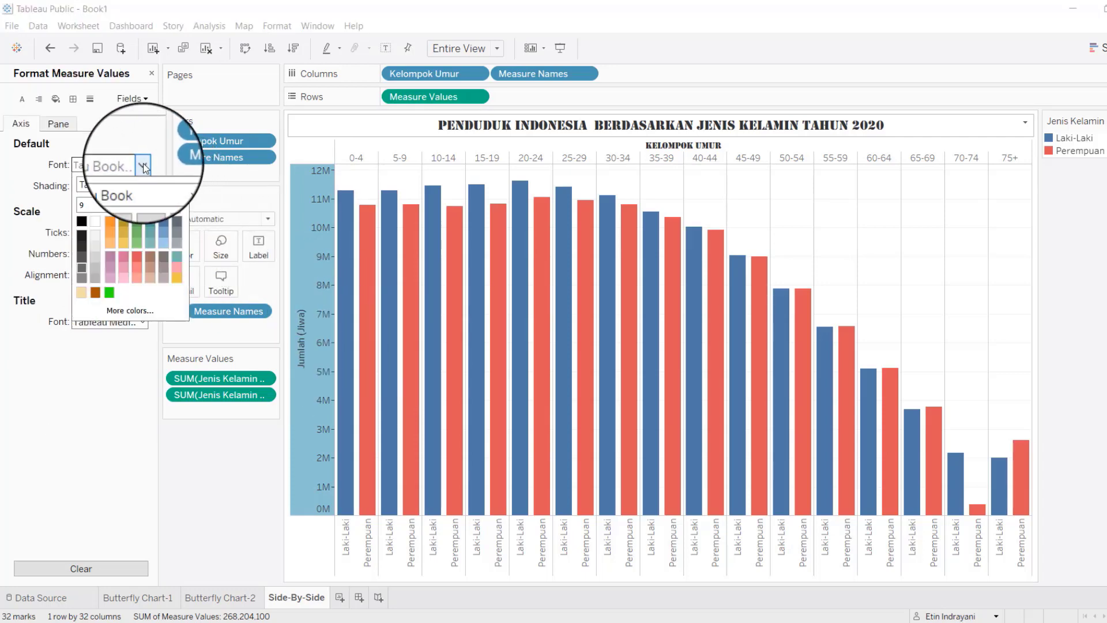
left_click(178, 185)
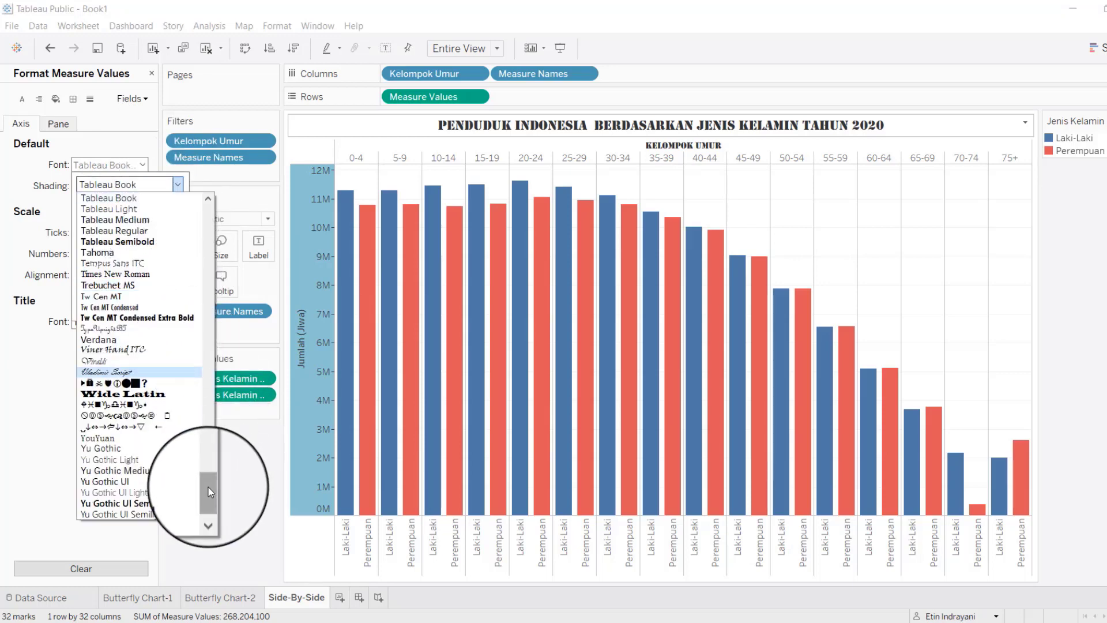
left_click_drag(209, 487, 205, 464)
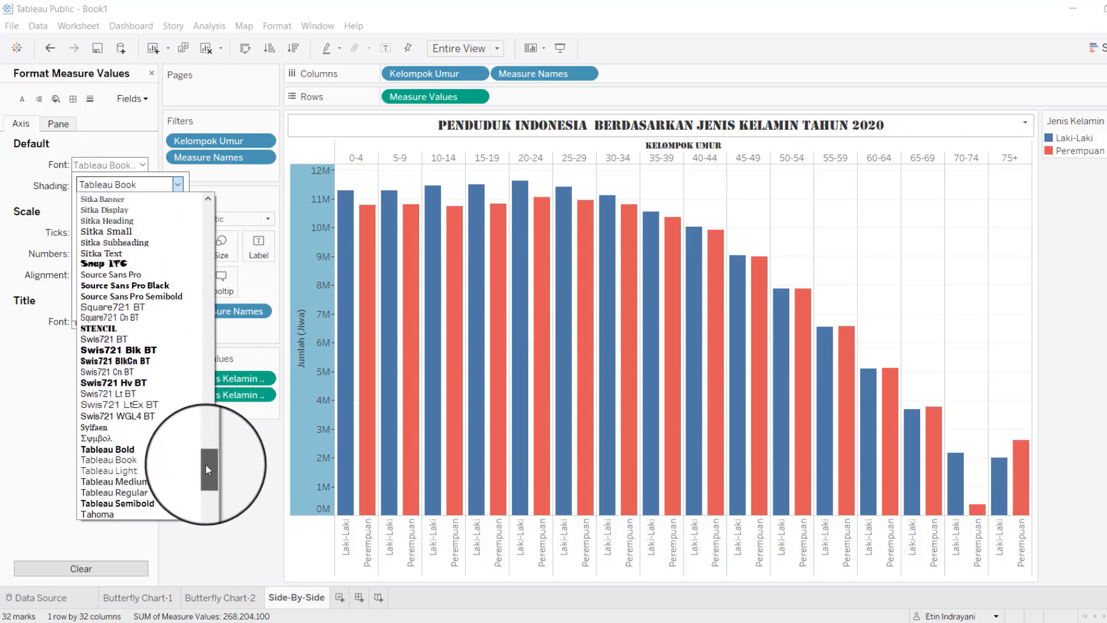
left_click(119, 327)
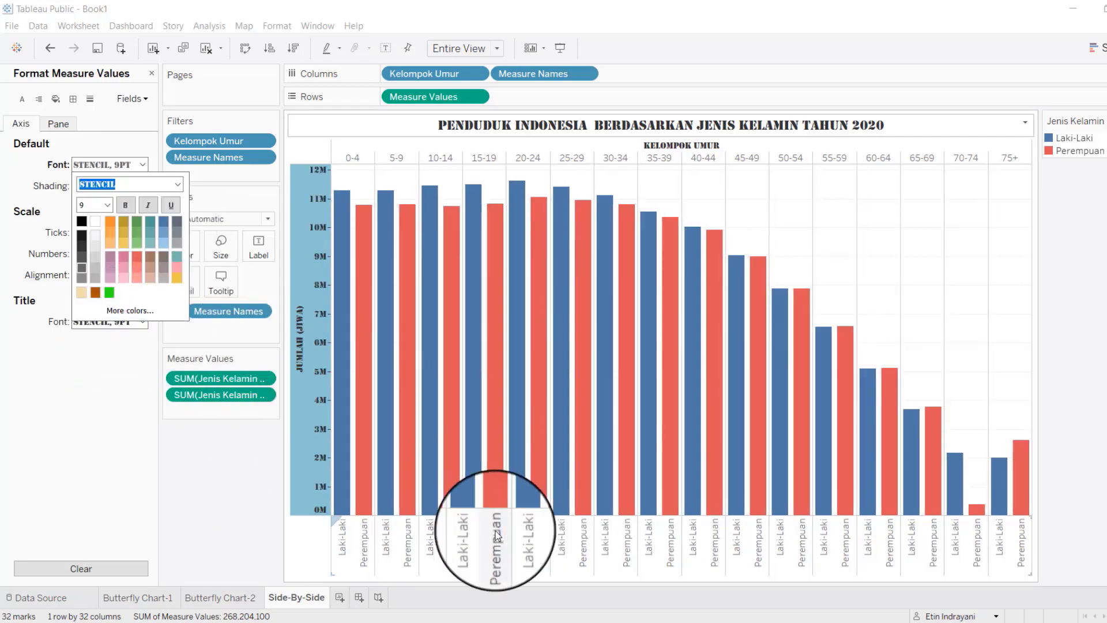
Set the header font of the Kelompok Umur age-group labels to Stencil at size 8.
right_click(583, 161)
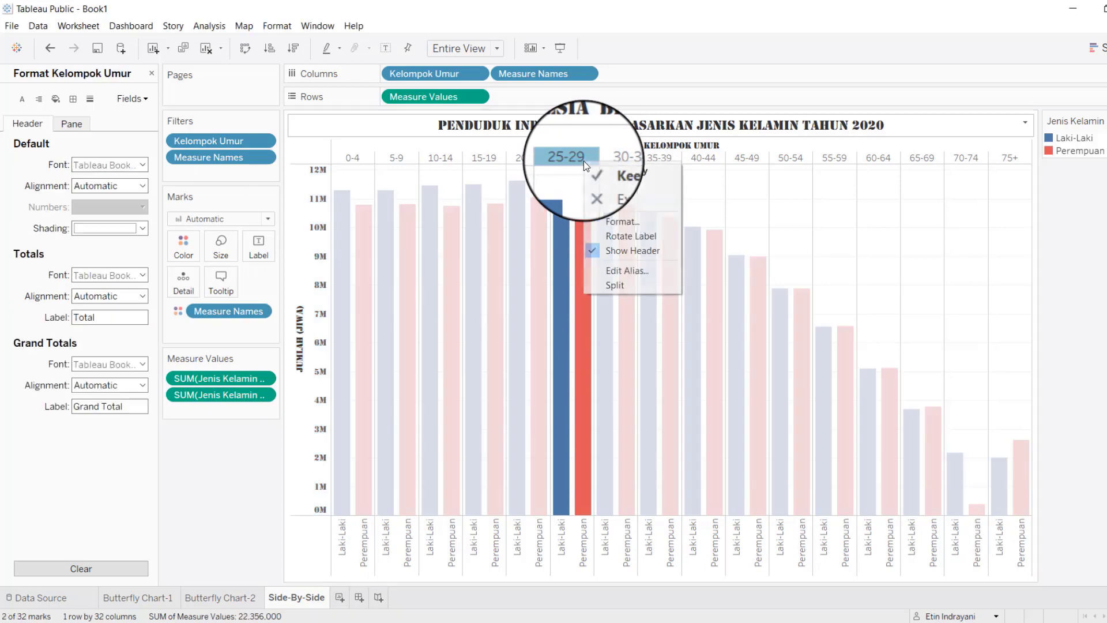
left_click(619, 218)
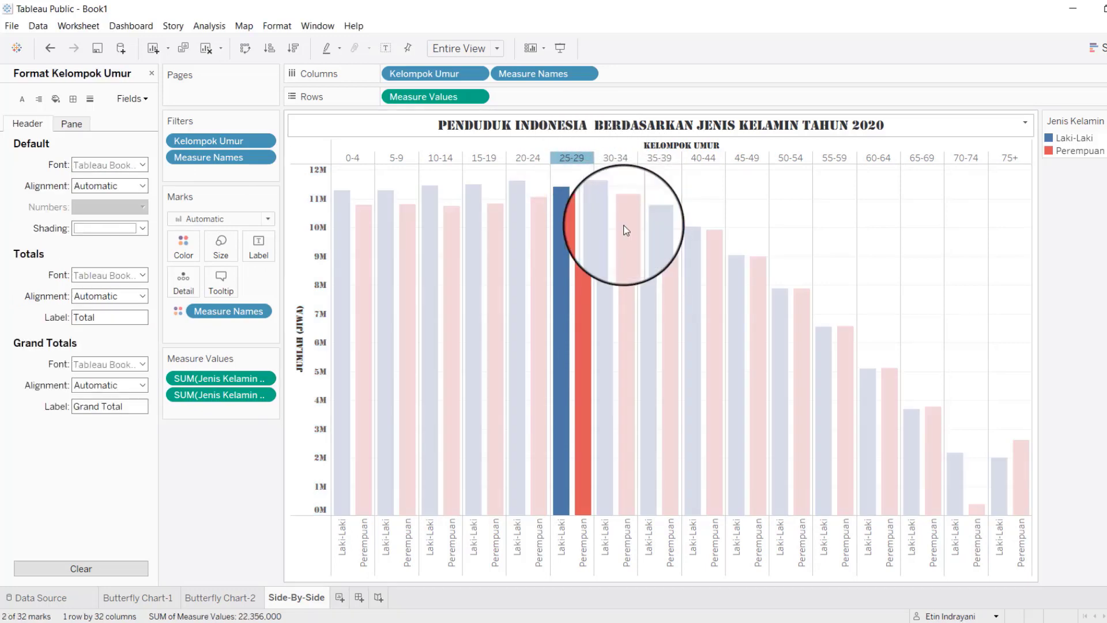
left_click(142, 165)
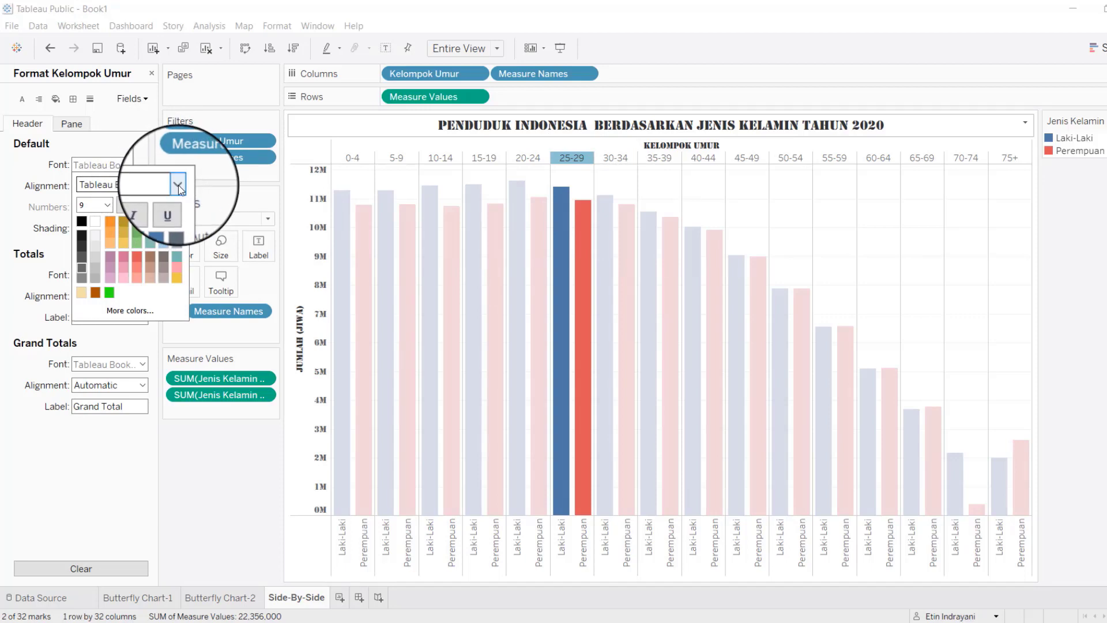
left_click(178, 185)
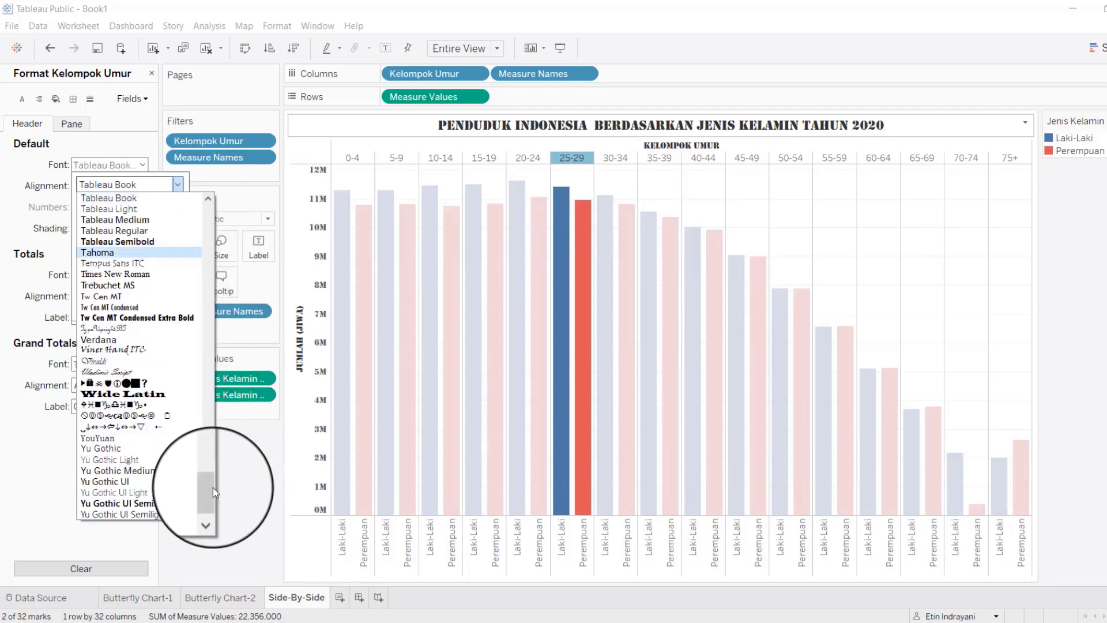
mouse_move(211, 488)
left_mouse_down()
mouse_move(210, 450)
mouse_move(213, 468)
left_mouse_up()
left_click(127, 284)
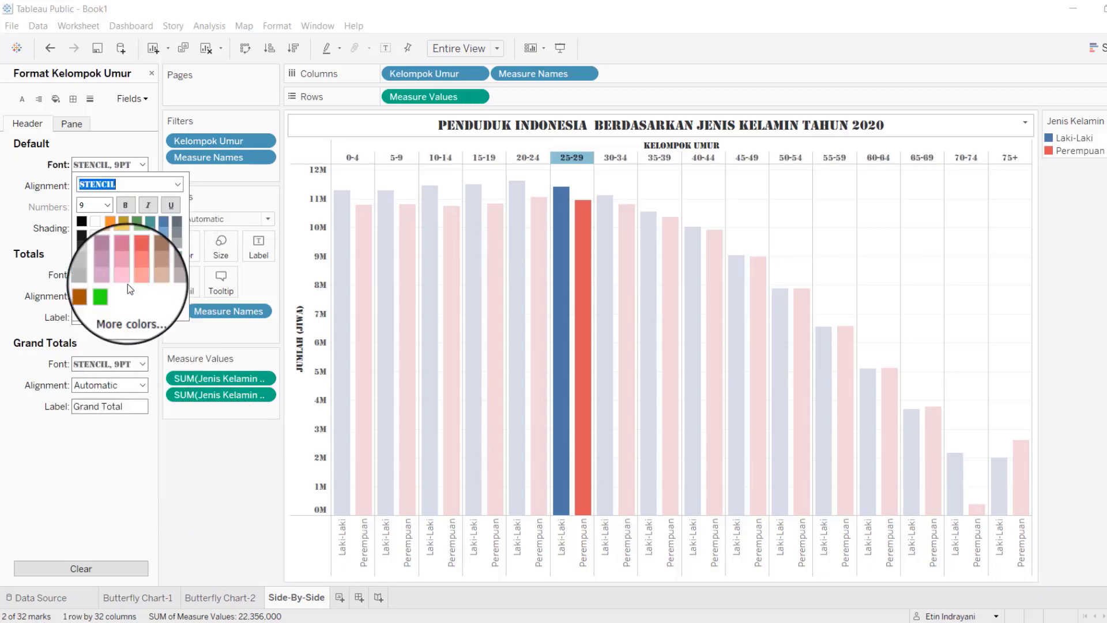
left_click(107, 205)
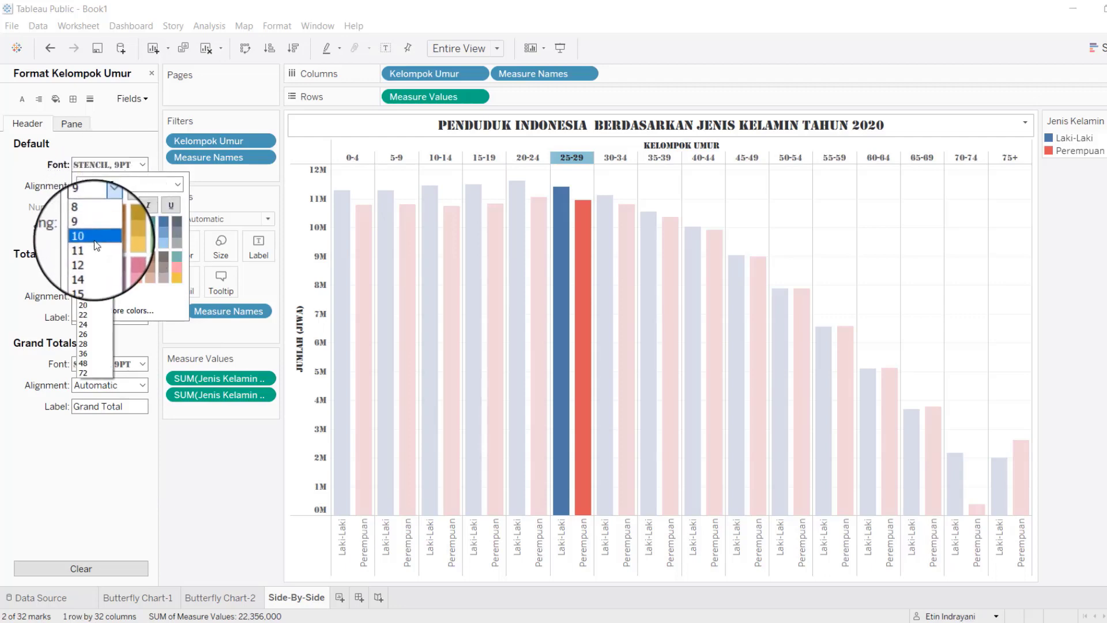
left_click(91, 218)
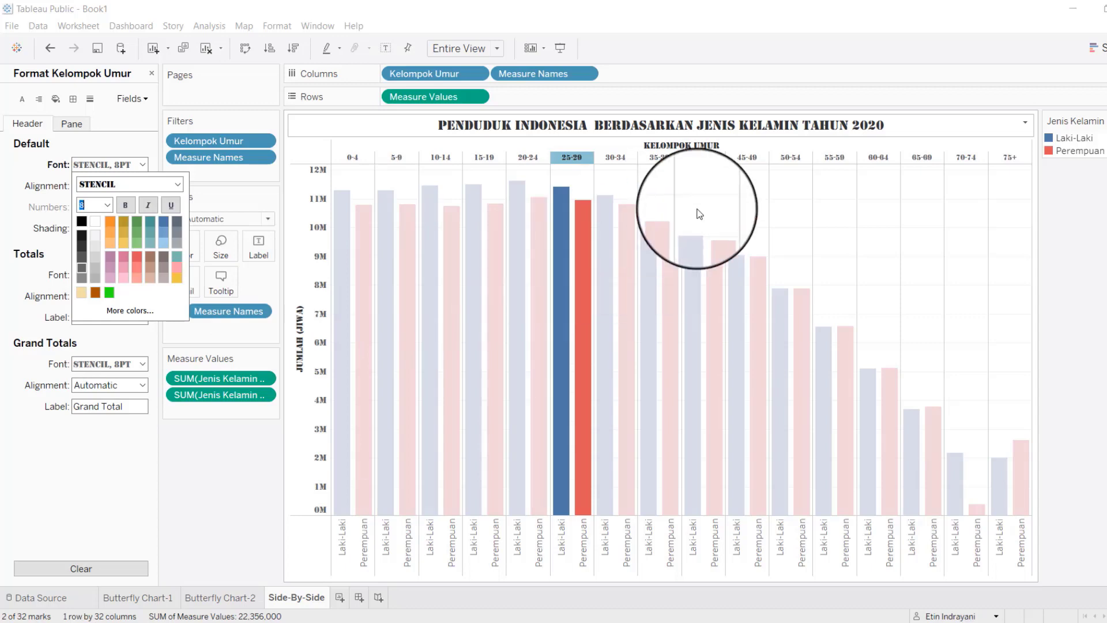
Set the header font of the Laki-Laki and Perempuan labels under the bars to black Stencil at size 8.
right_click(342, 549)
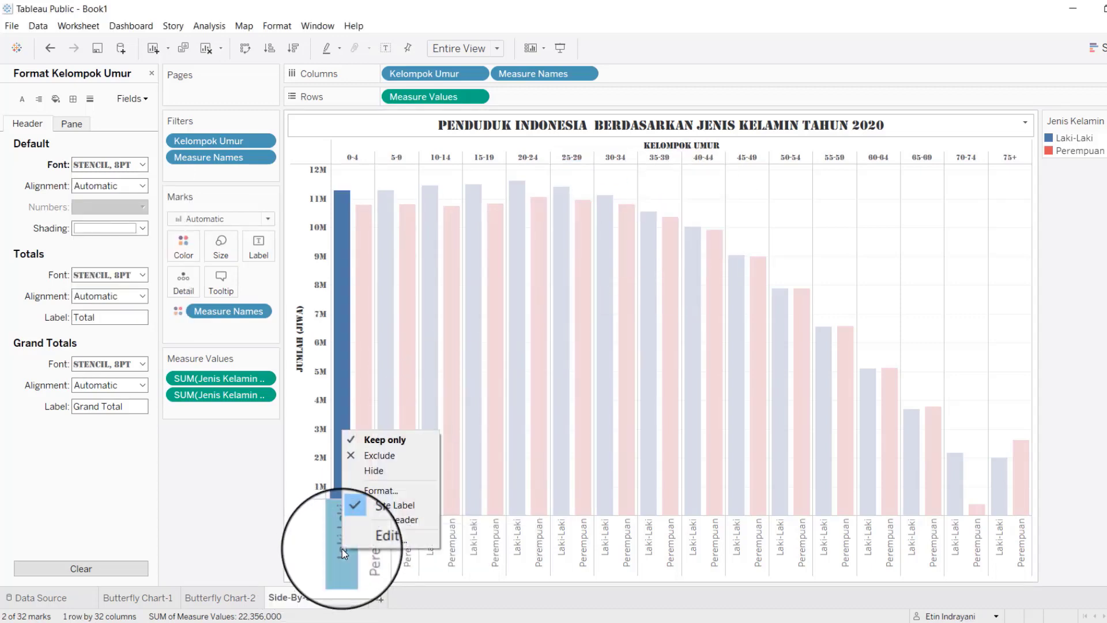
left_click(389, 490)
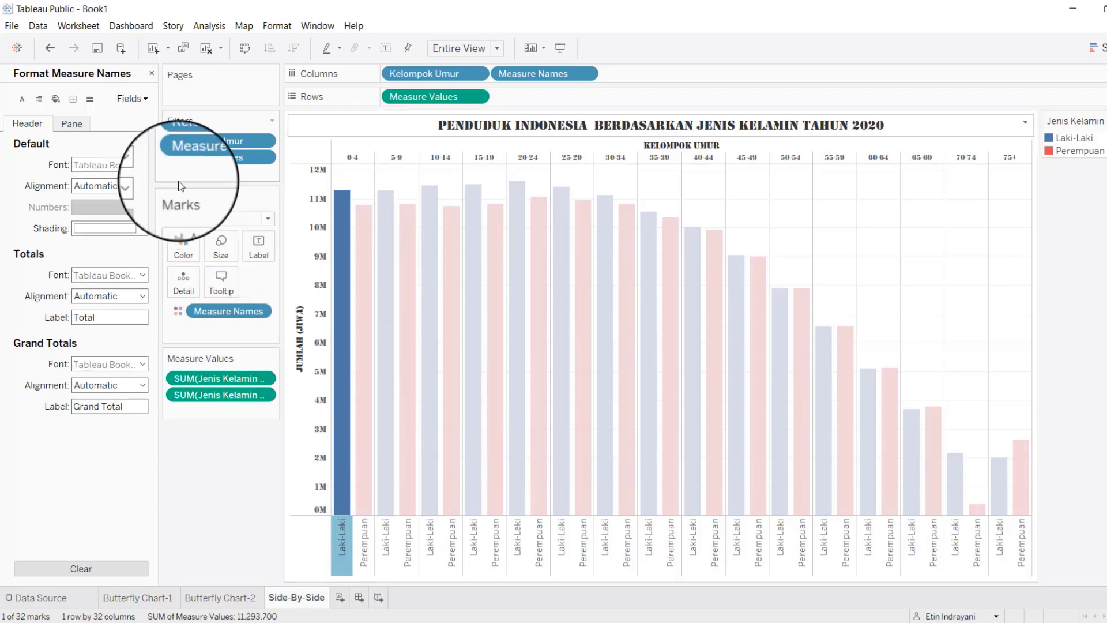
left_click(143, 165)
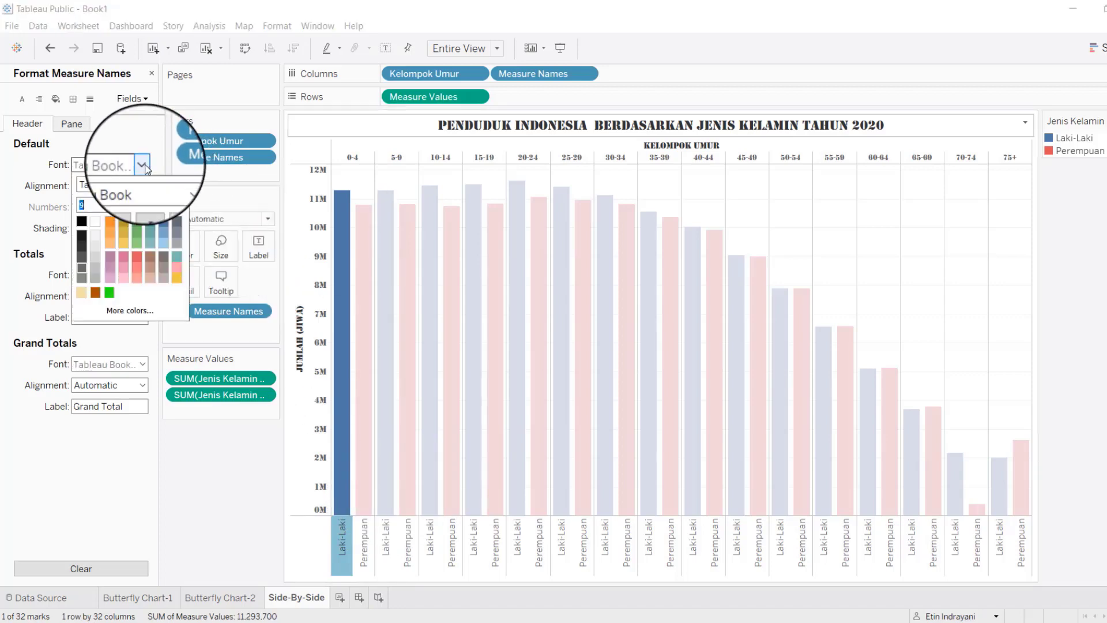
left_click(178, 183)
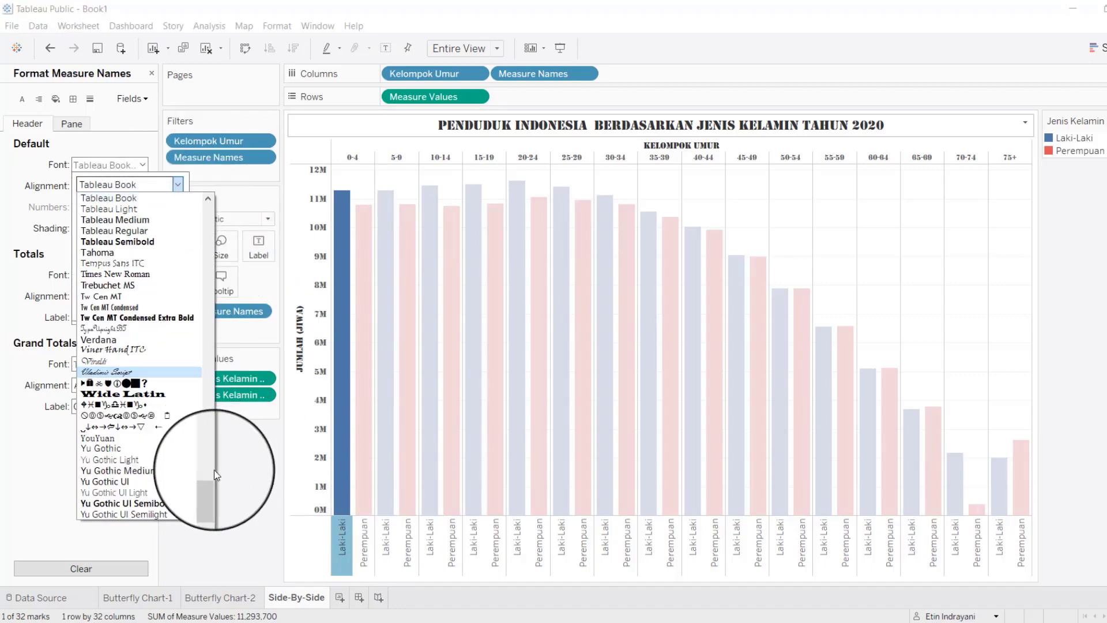
left_click_drag(206, 480, 205, 459)
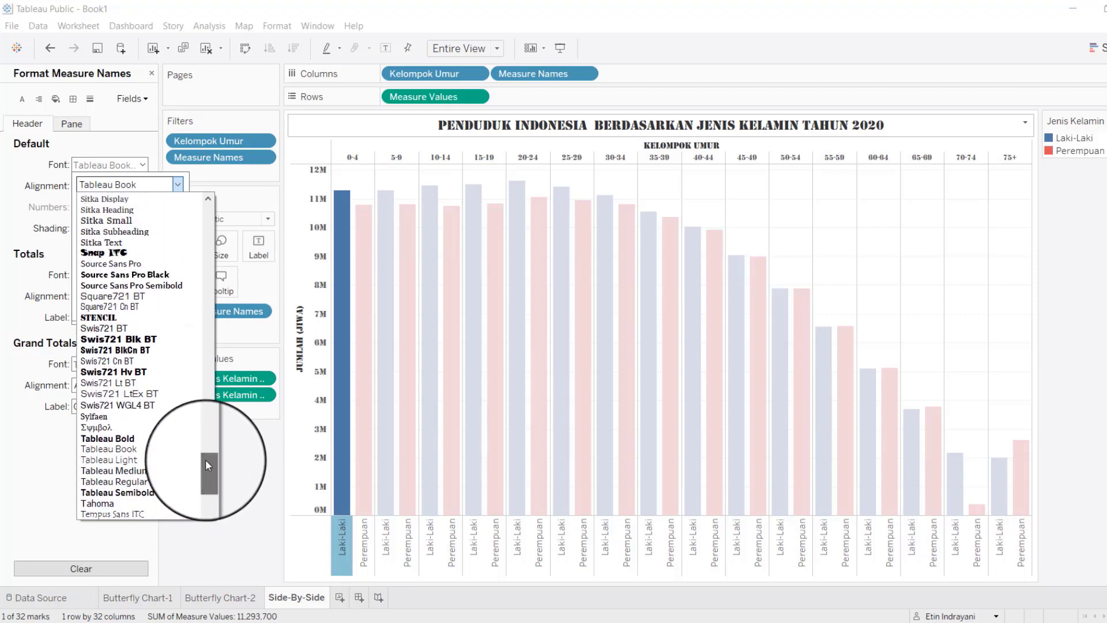
left_click(124, 321)
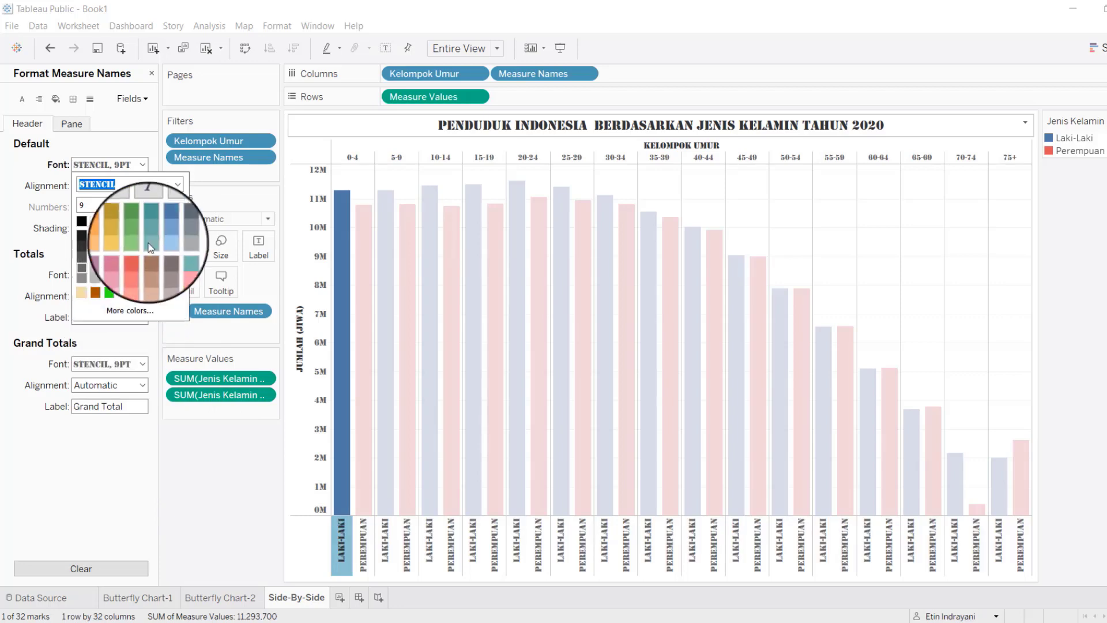
left_click(106, 201)
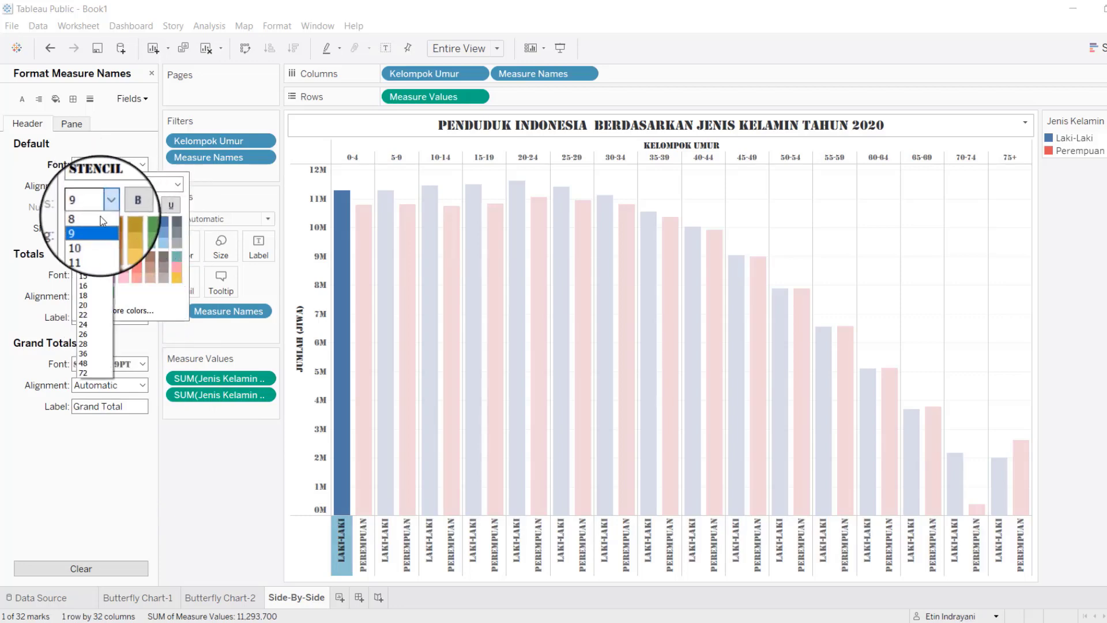
left_click(98, 222)
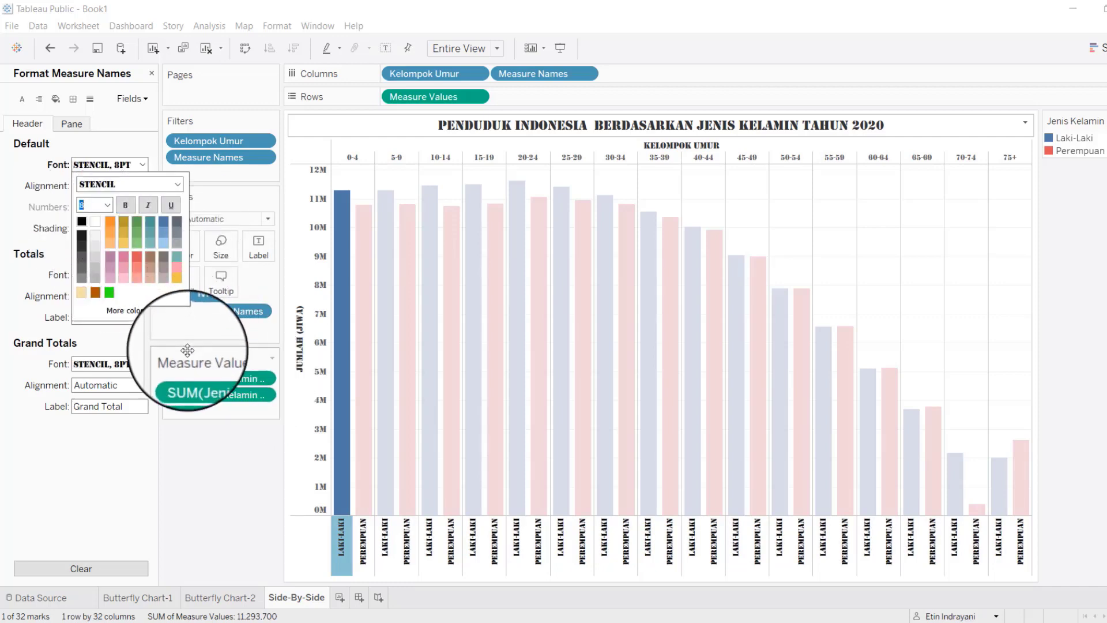
left_click(179, 454)
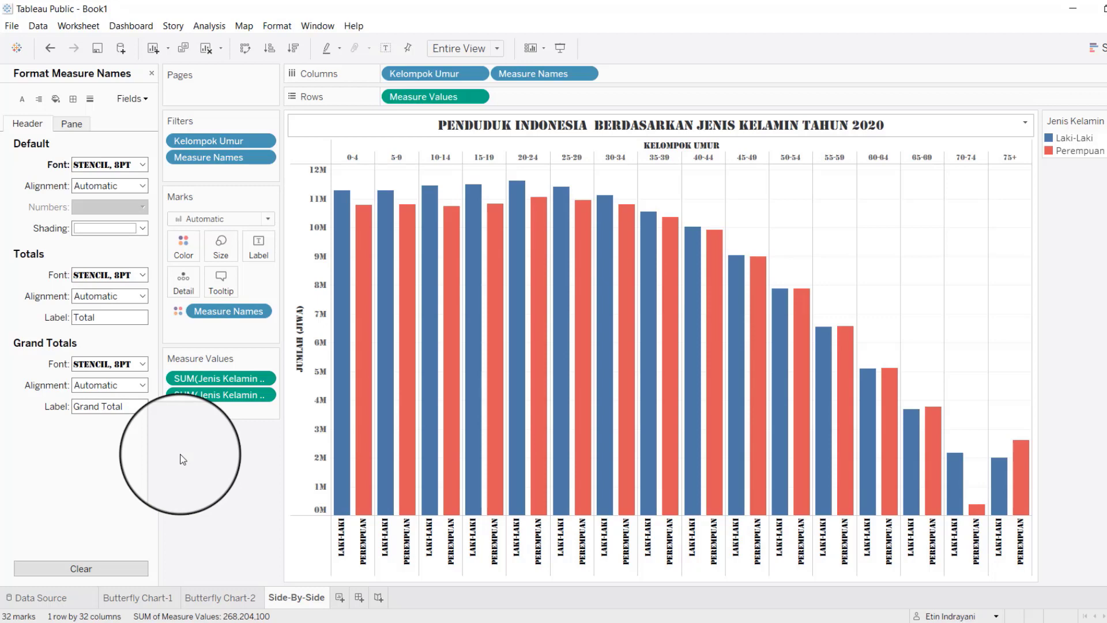
Shade the sheet title background with the light orange custom colour.
left_click(1024, 118)
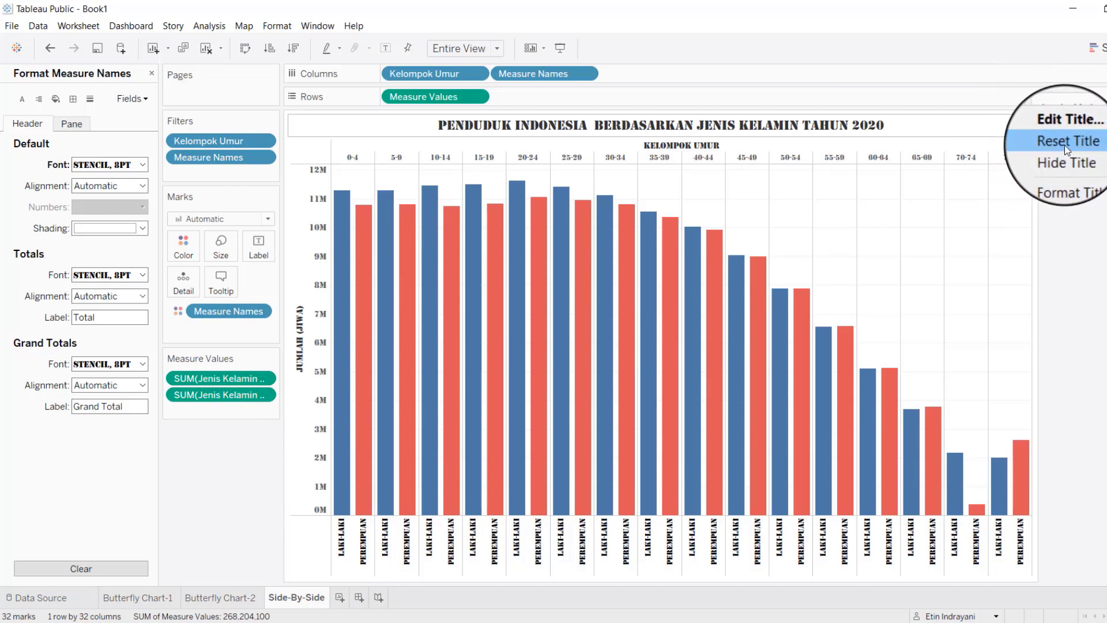
left_click(1068, 178)
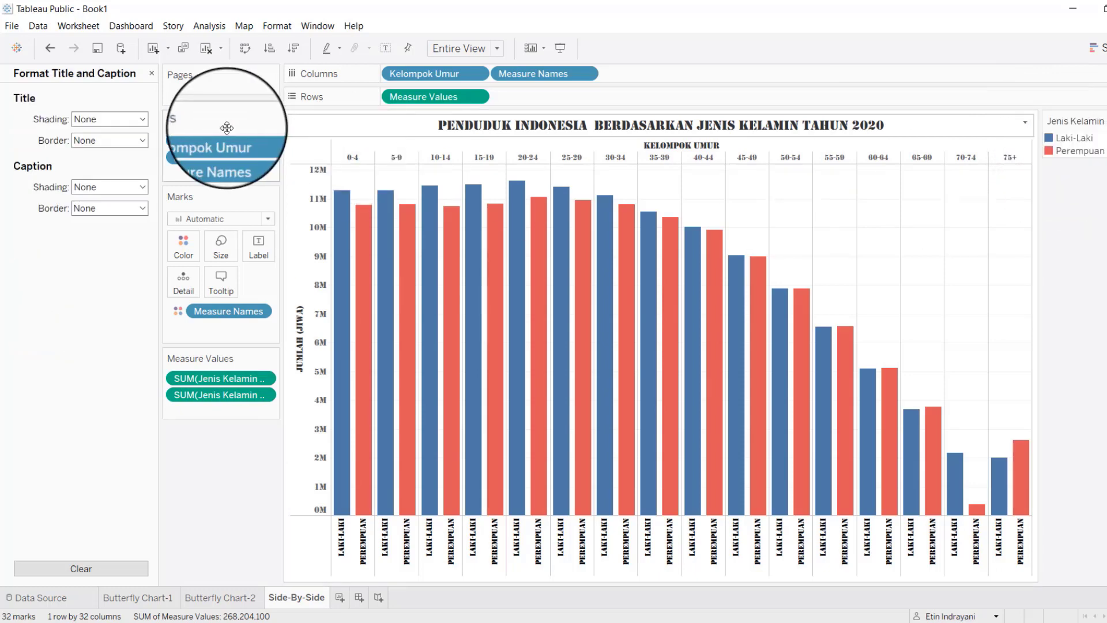
left_click(142, 118)
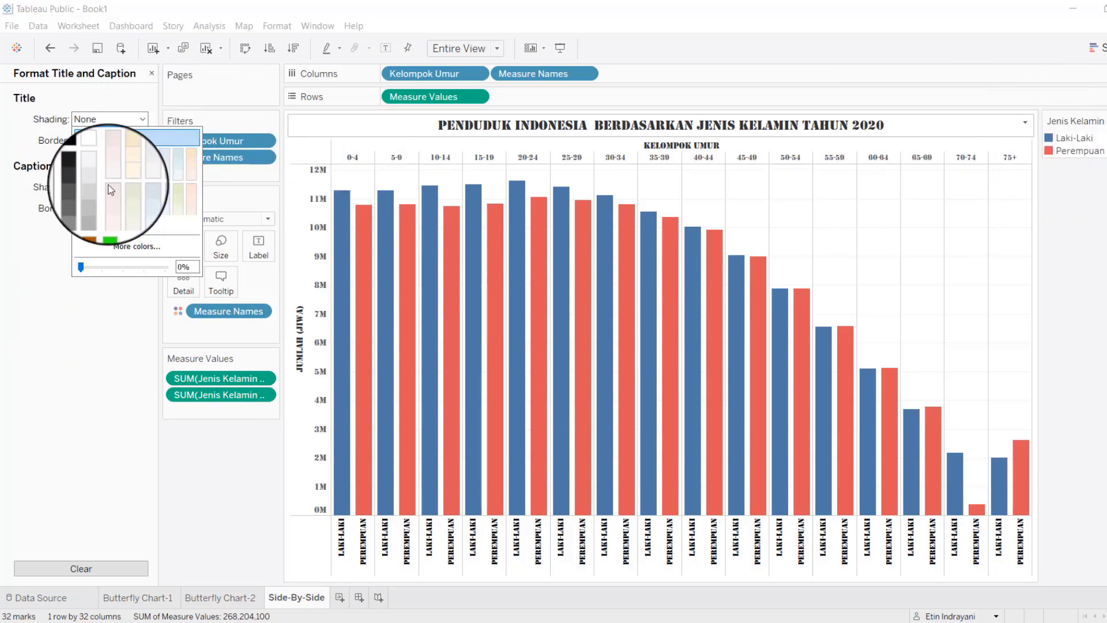
left_click(84, 224)
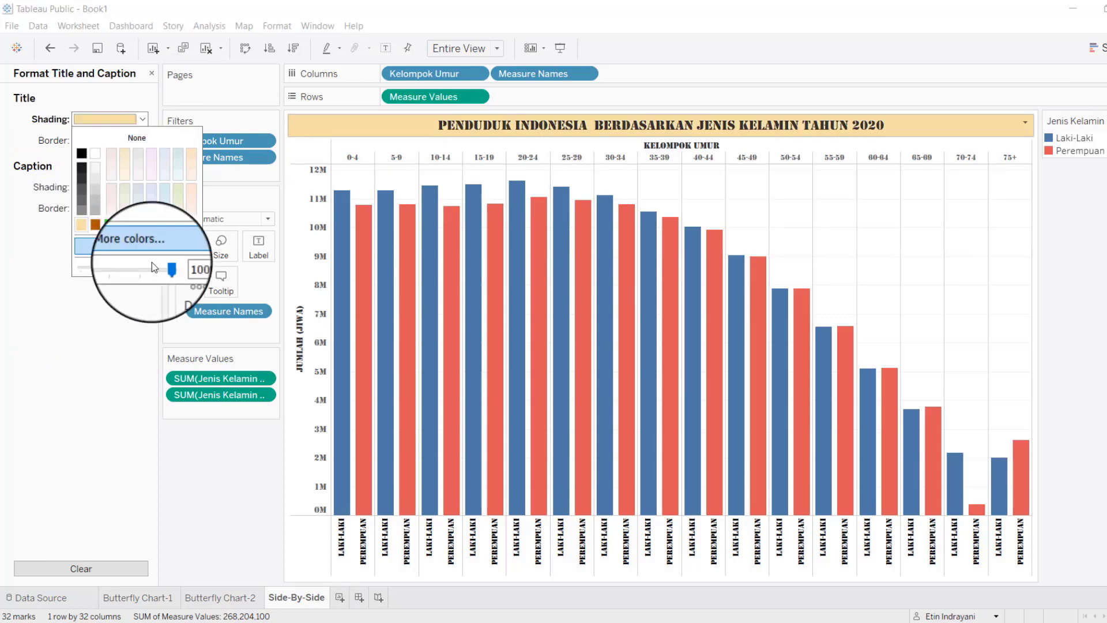
left_click(119, 368)
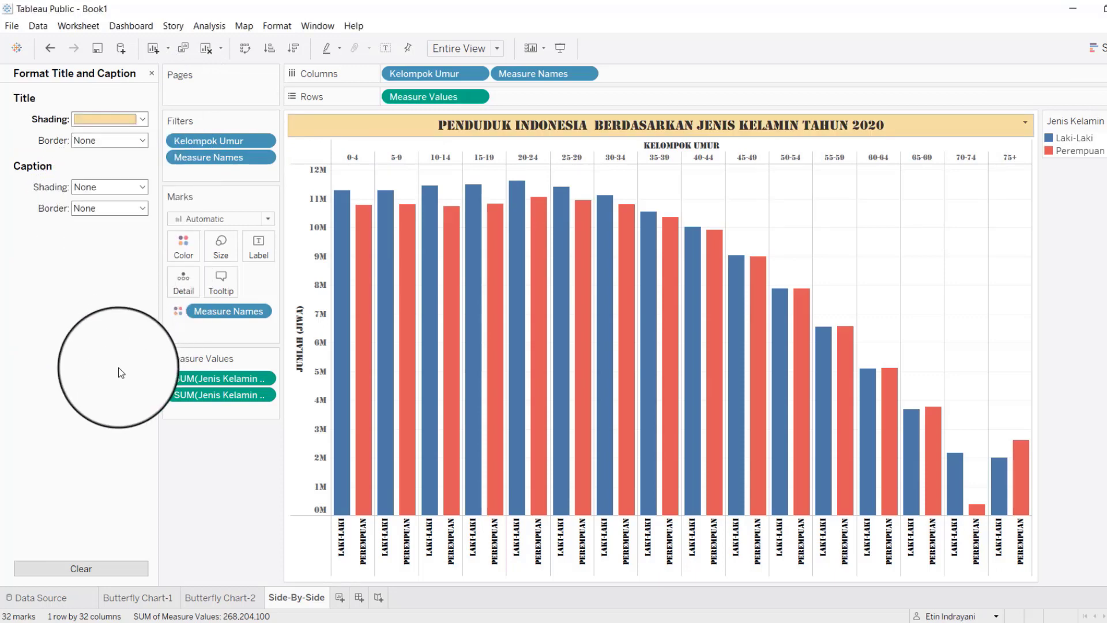
left_click(210, 599)
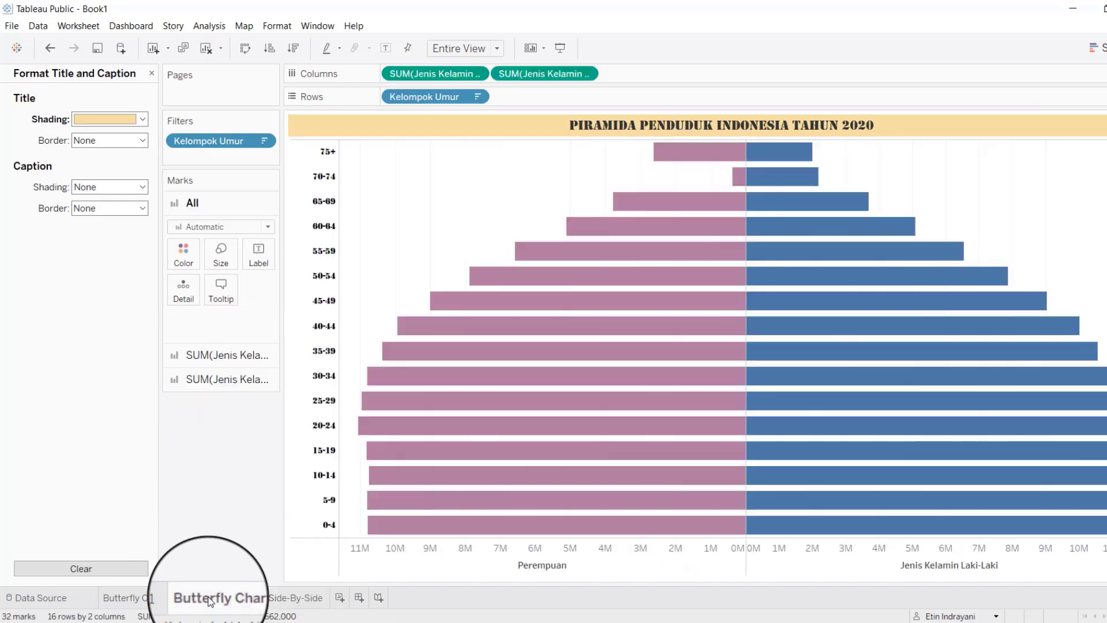
left_click(141, 597)
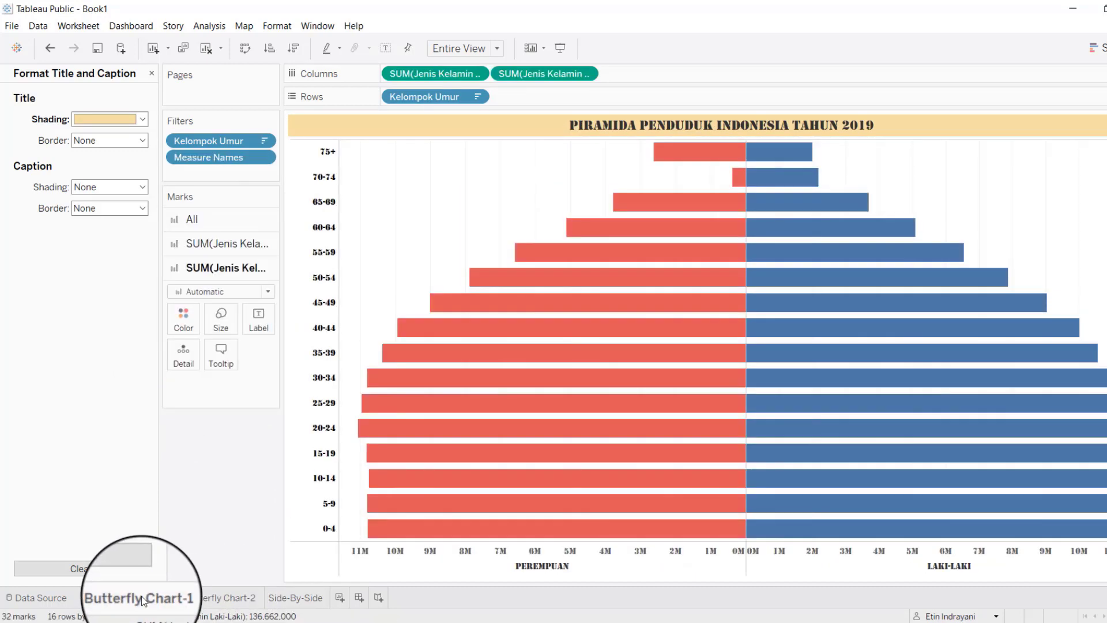
left_click(202, 603)
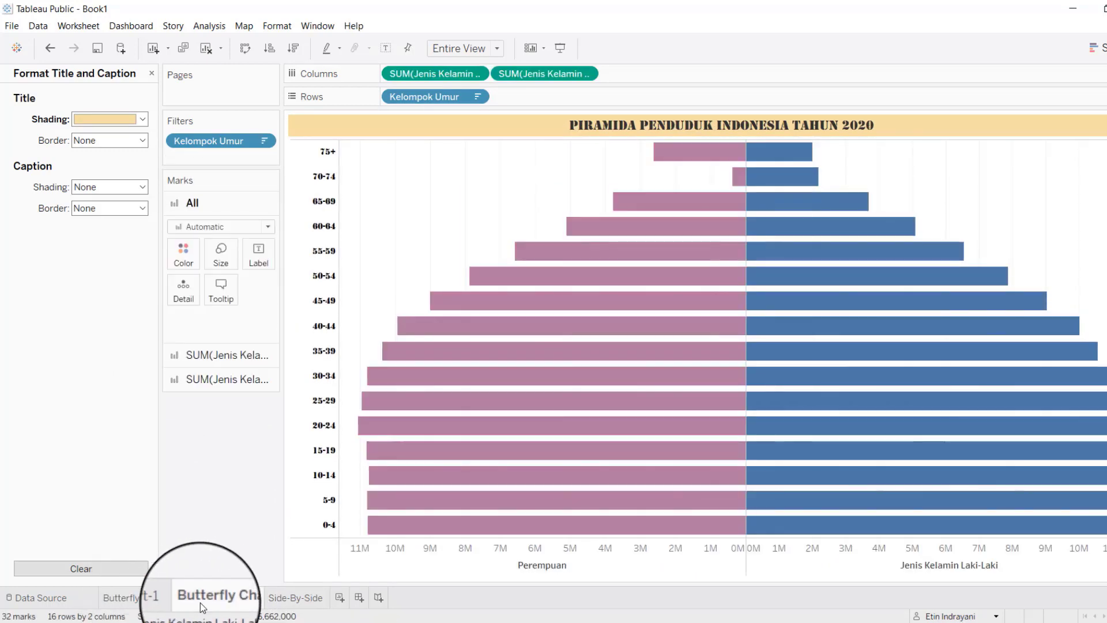
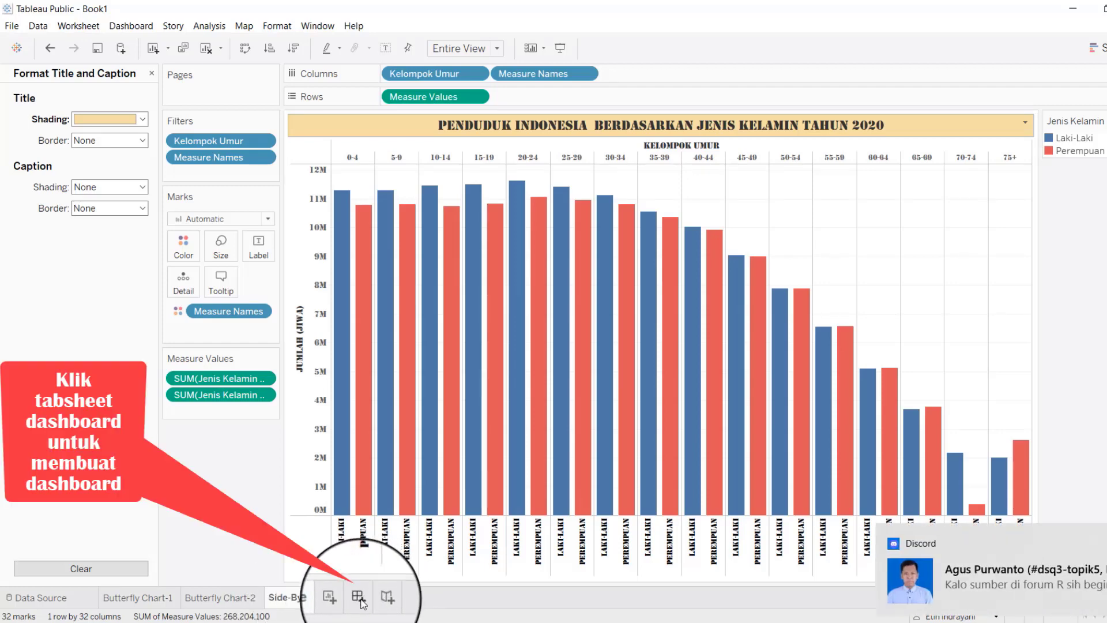
Create a new dashboard and set its size to Automatic.
left_click(357, 597)
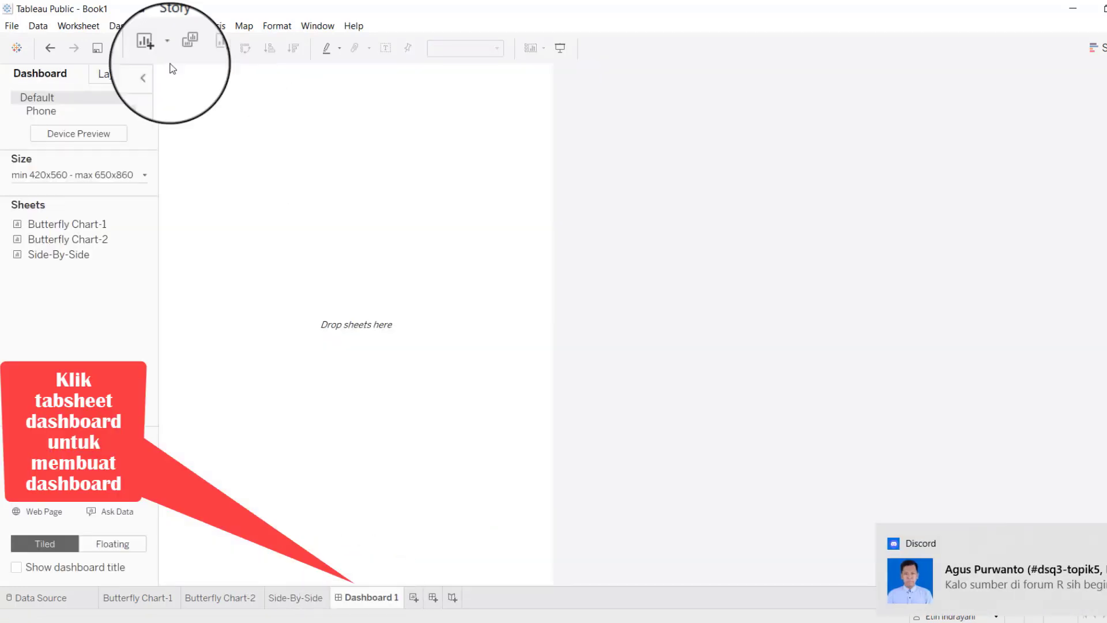
left_click(140, 27)
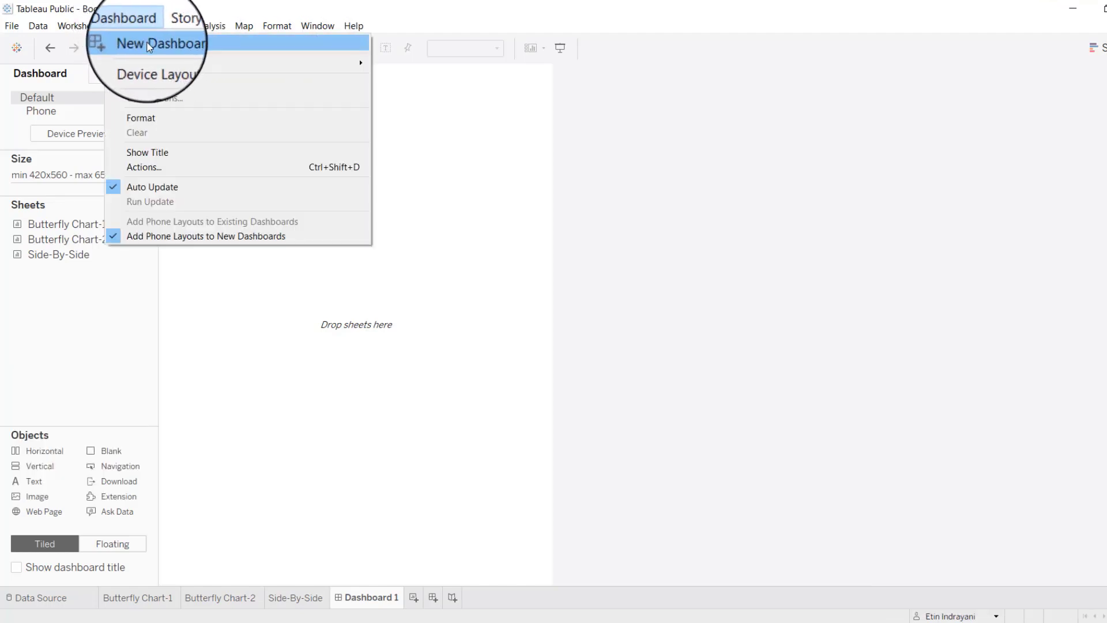
left_click(427, 95)
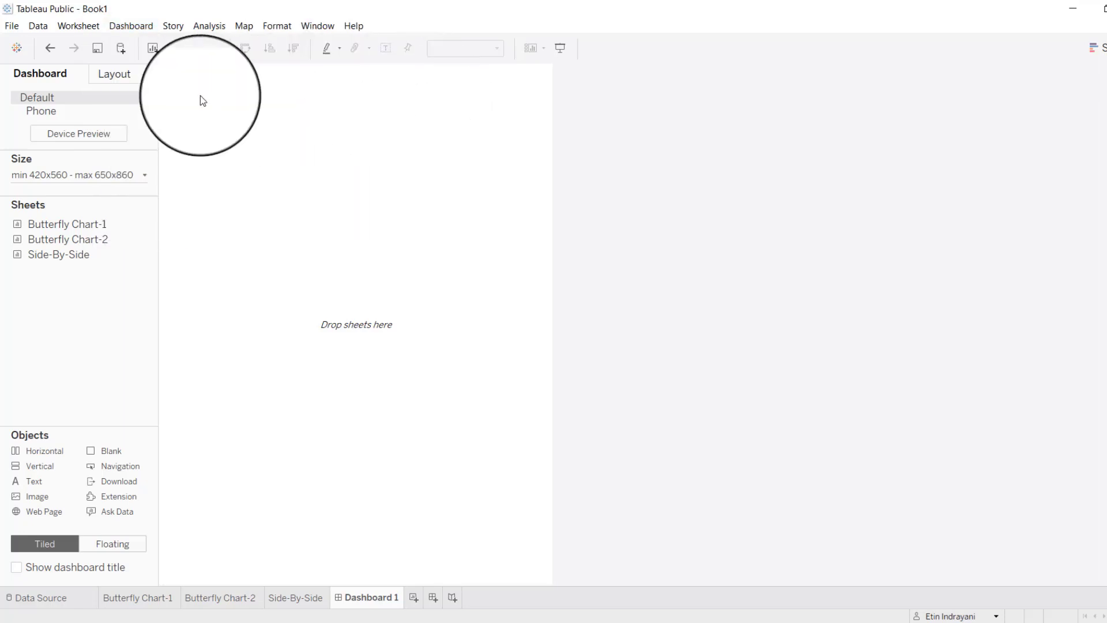
left_click(145, 176)
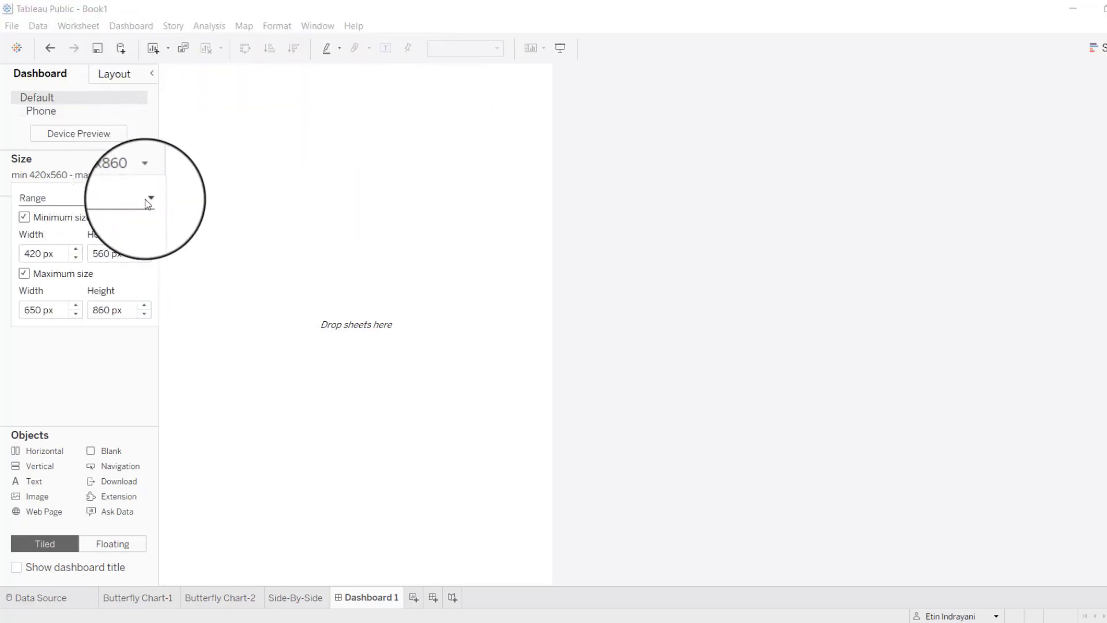
left_click(115, 224)
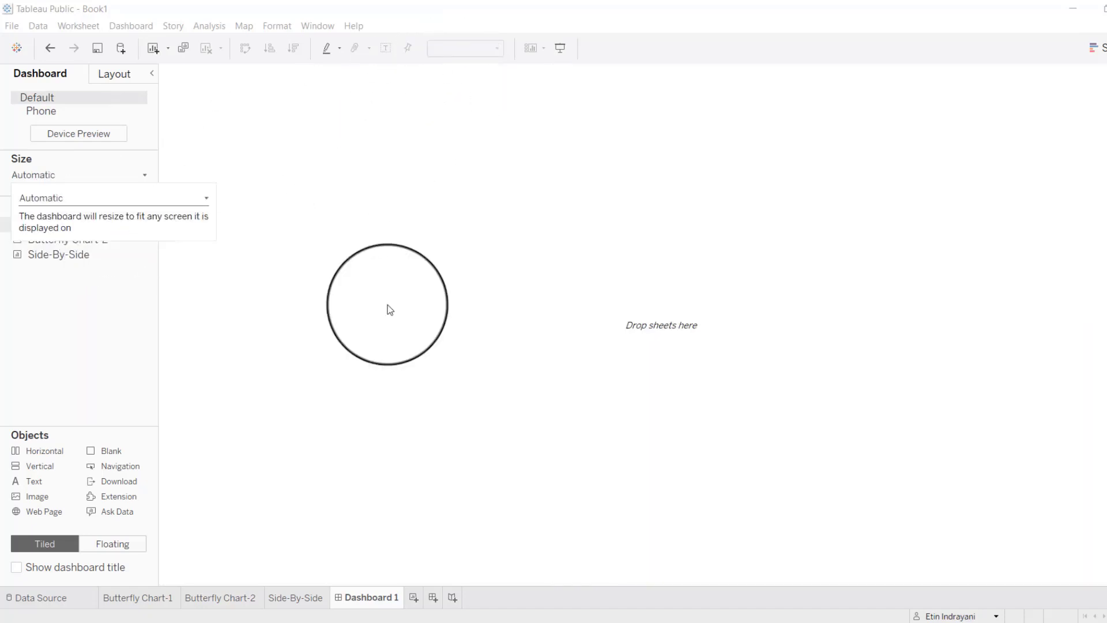
Rename the dashboard to Piramida_Penduduk_Indonesia.
right_click(367, 597)
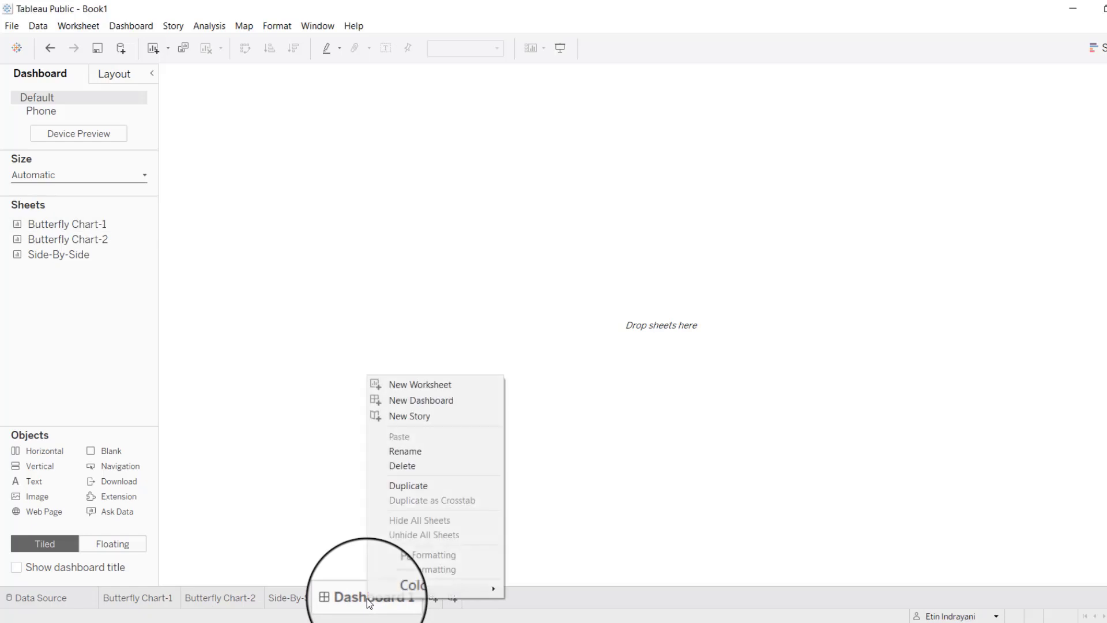
left_click(416, 455)
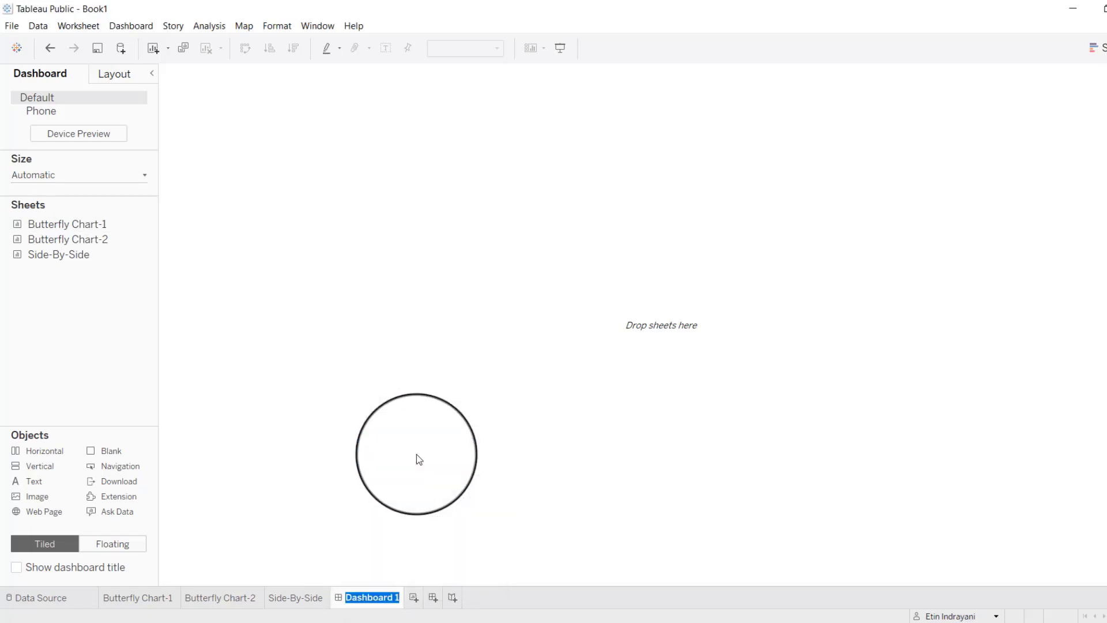
type("Penduduk")
key("BackSpace")
key("BackSpace")
key("BackSpace")
key("BackSpace")
key("BackSpace")
key("BackSpace")
key("BackSpace")
type("iramida_Pend")
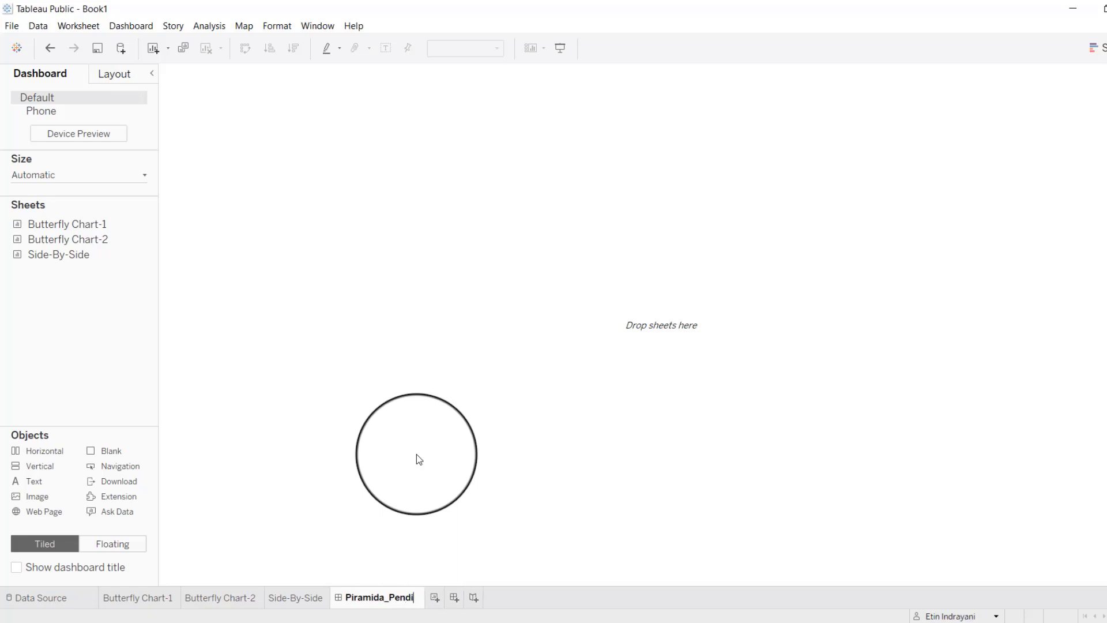
type("udu")
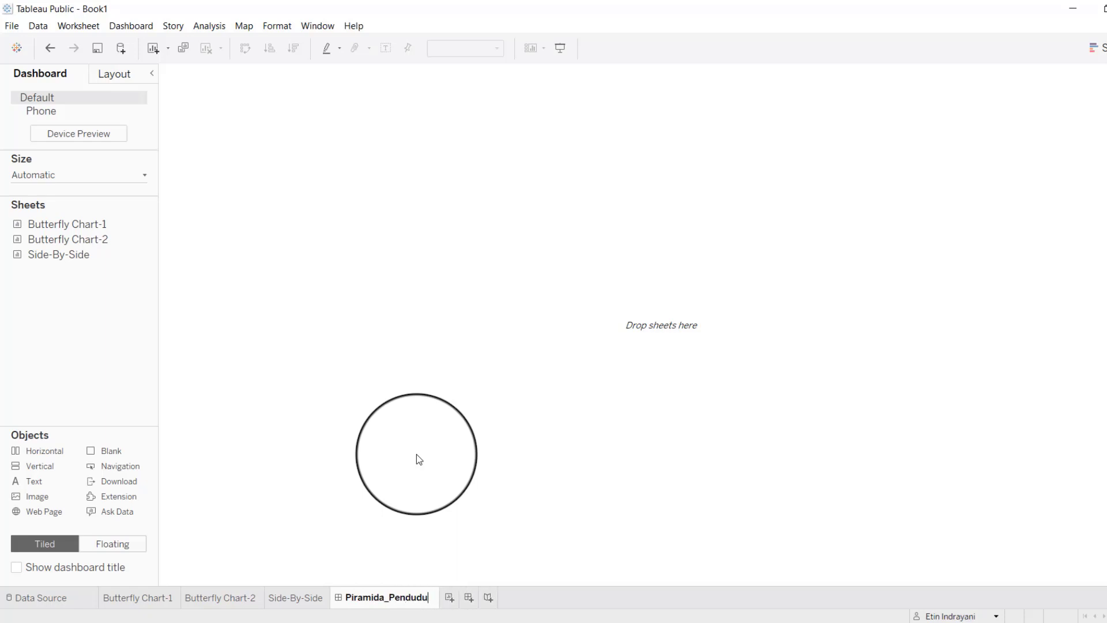
type("k_Ind")
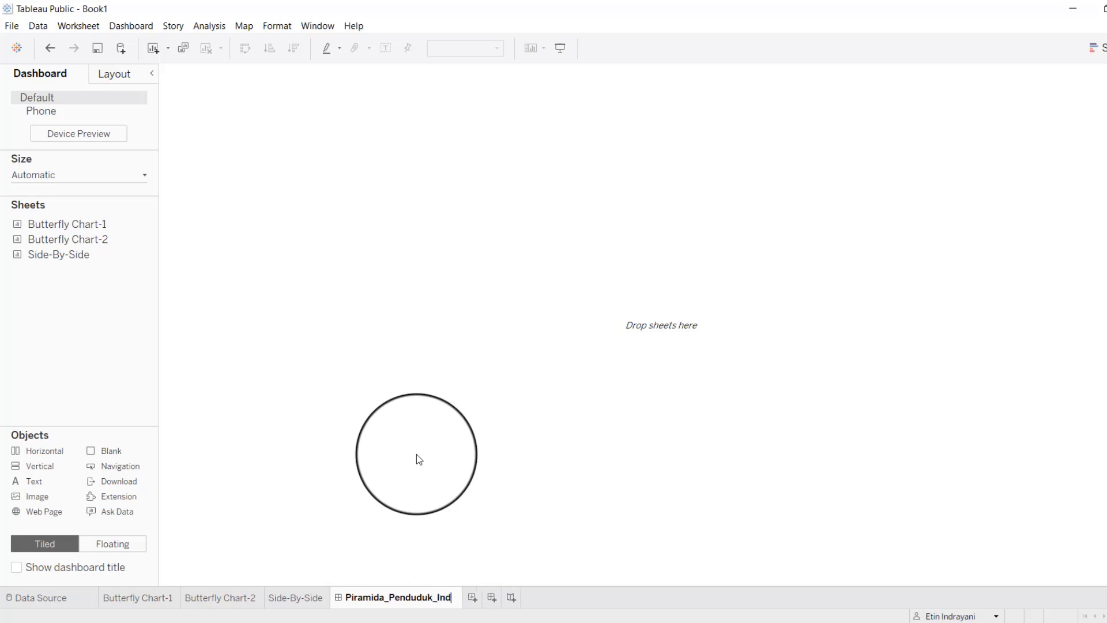
type("onesia")
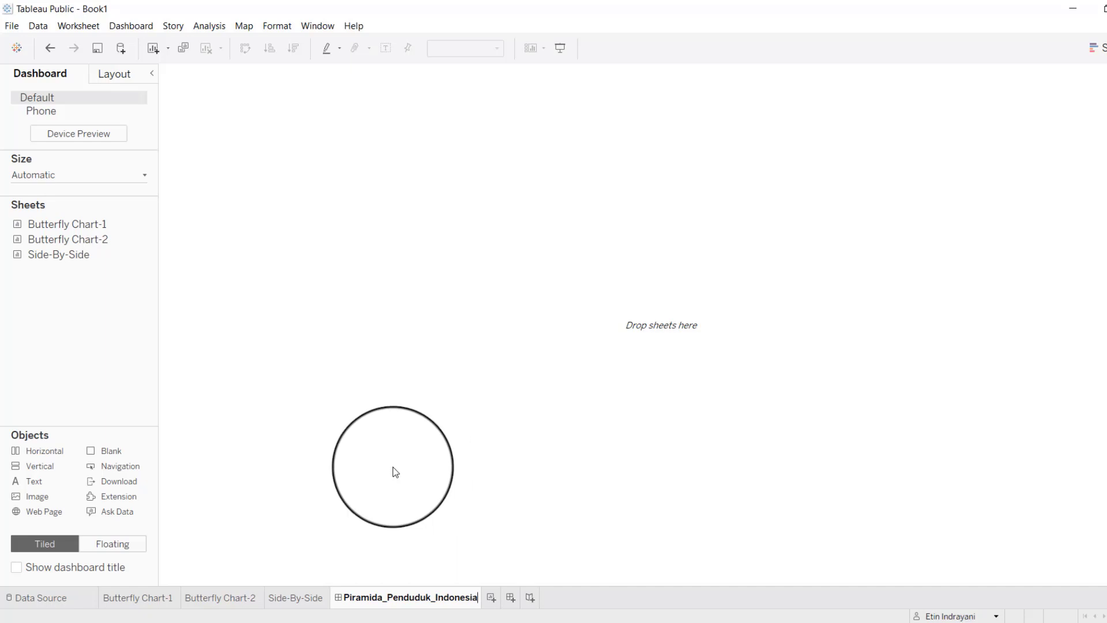
key("Return")
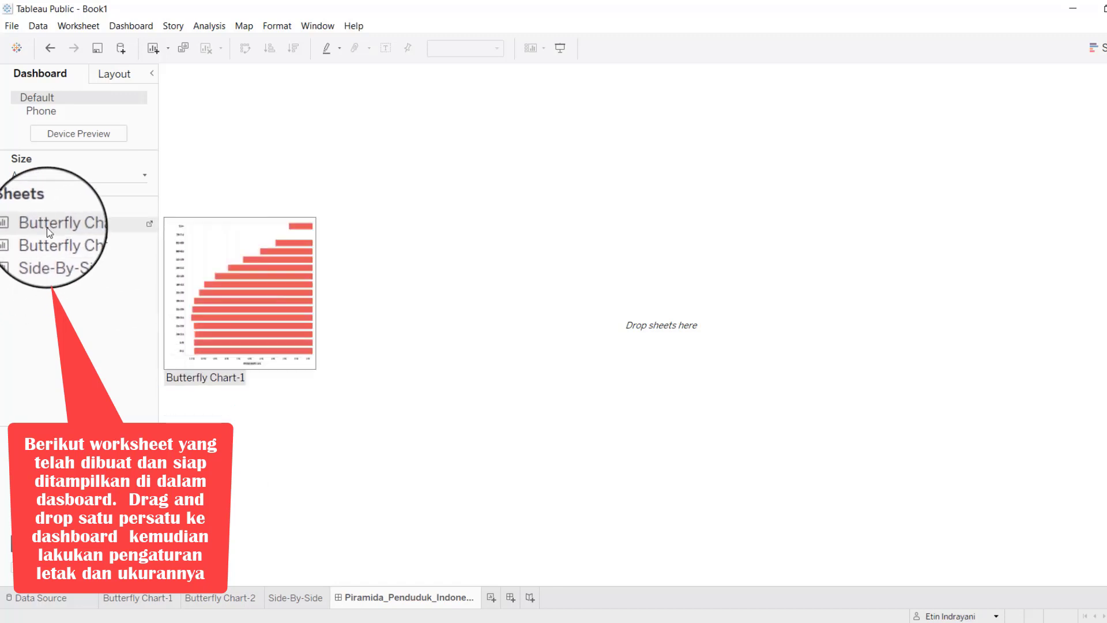
Add the Butterfly Chart-1 sheet to the dashboard and make it a floating object.
left_click_drag(48, 225, 282, 140)
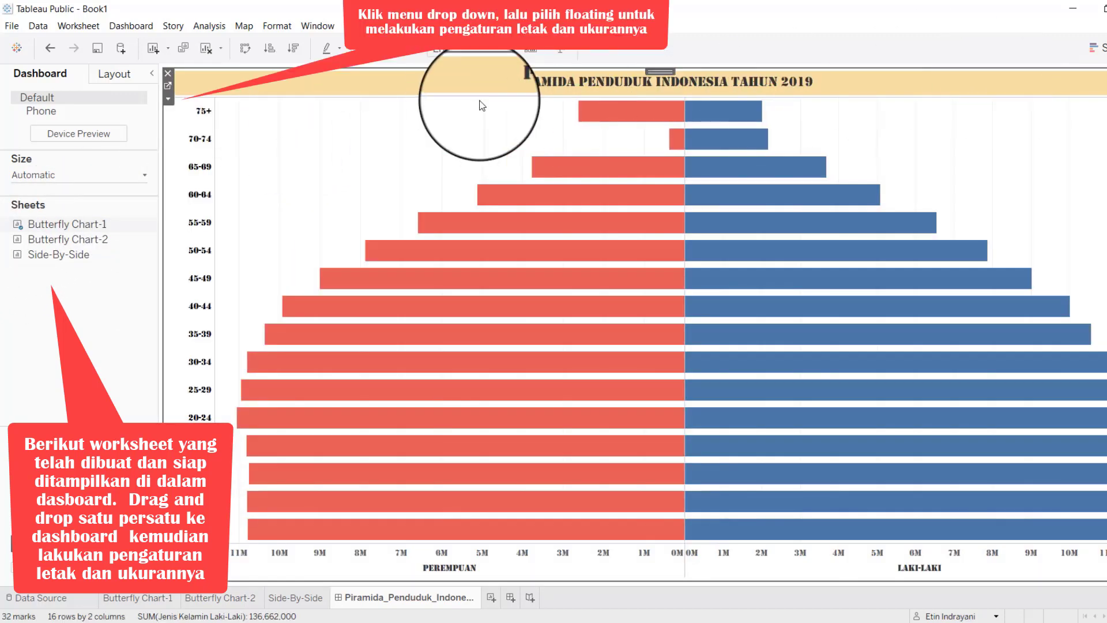
left_click(168, 99)
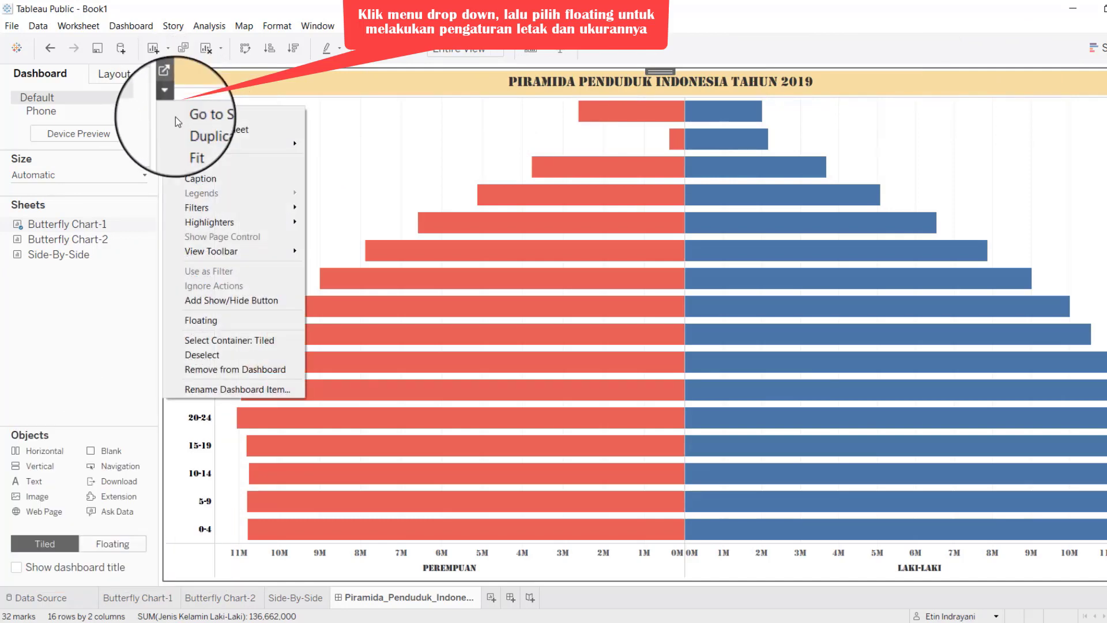
left_click(196, 320)
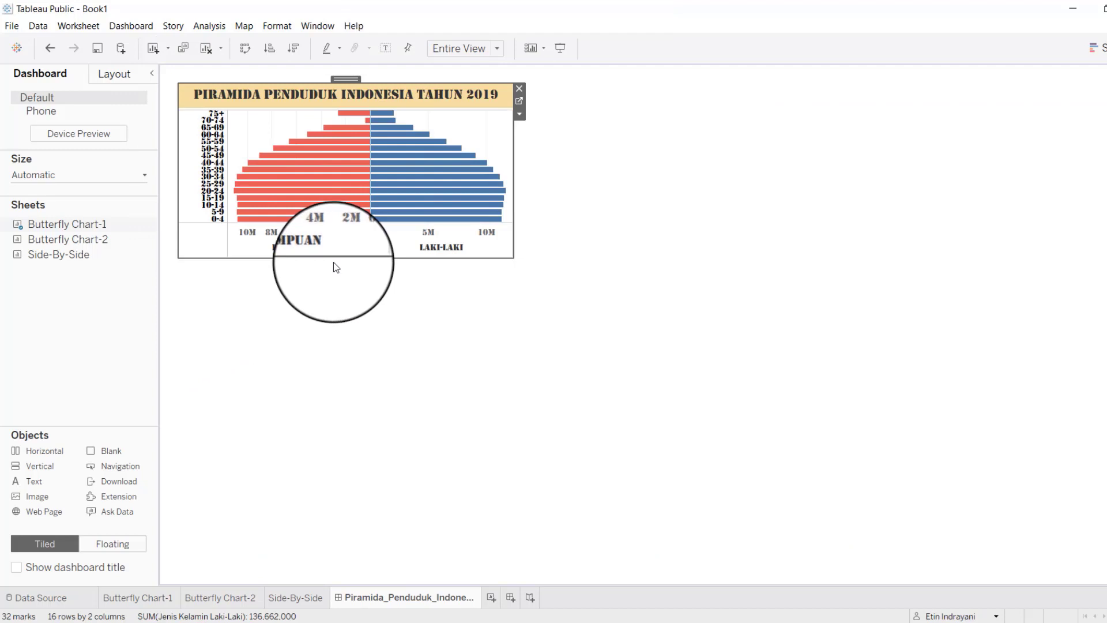
Make the floating 2019 pyramid taller and about 509 wide, and move it to about x 21, y 97, leaving space above it.
left_click_drag(337, 257, 344, 300)
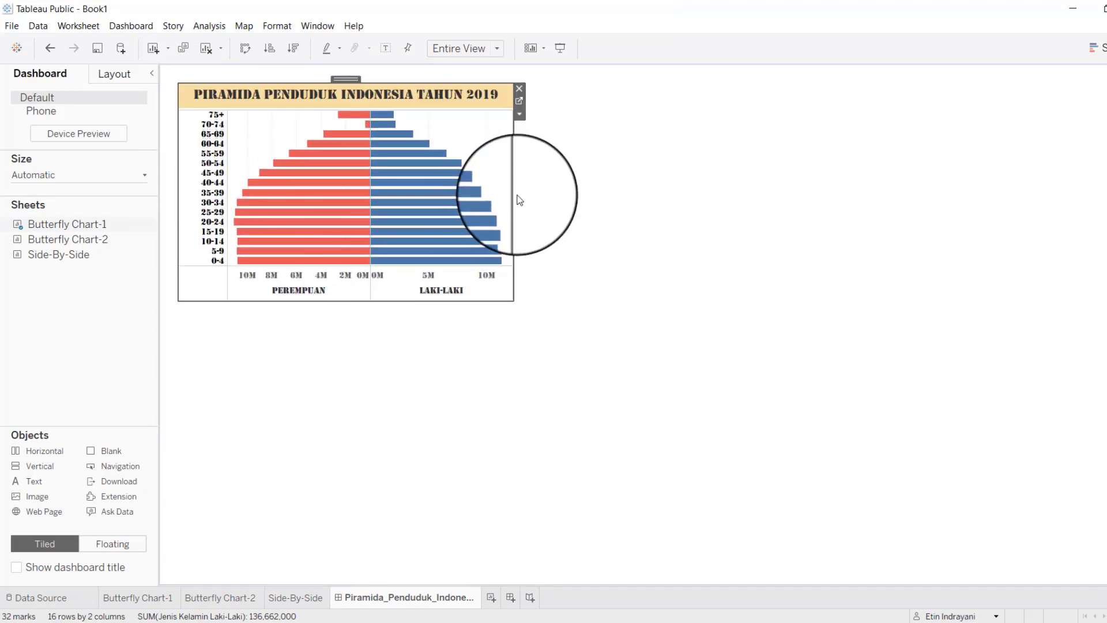
left_click_drag(514, 193, 487, 200)
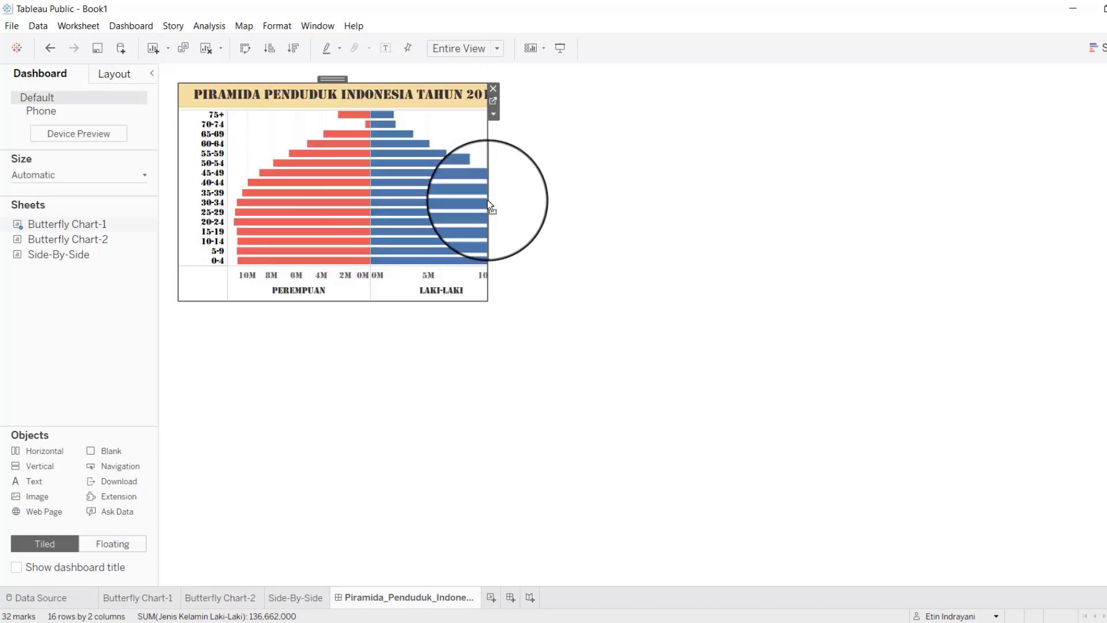
left_click_drag(330, 75, 327, 121)
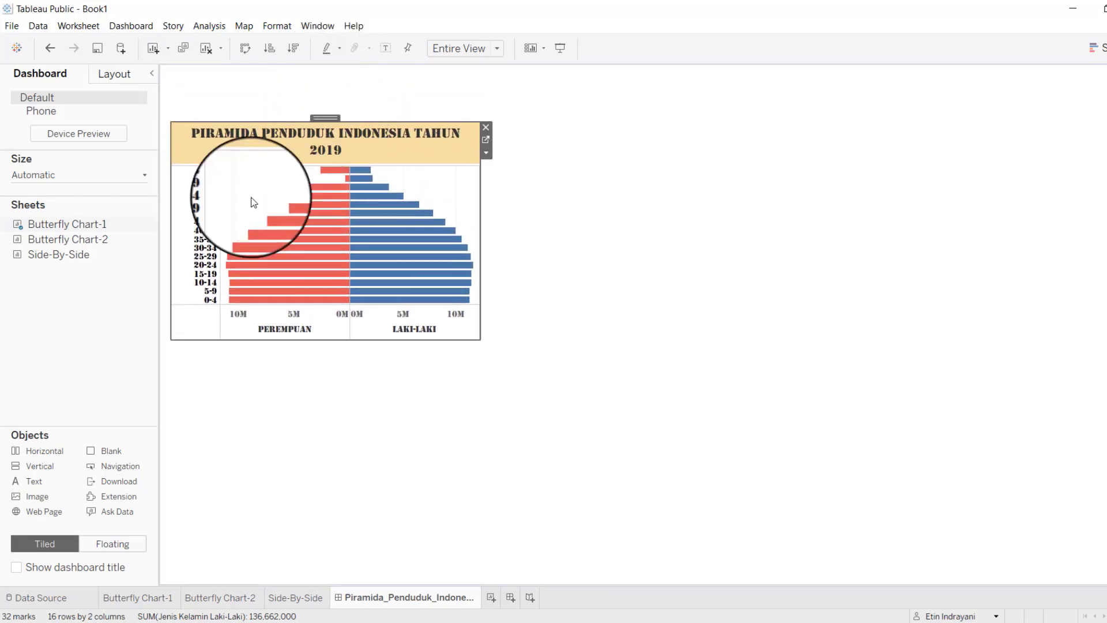
left_click_drag(215, 241, 365, 258)
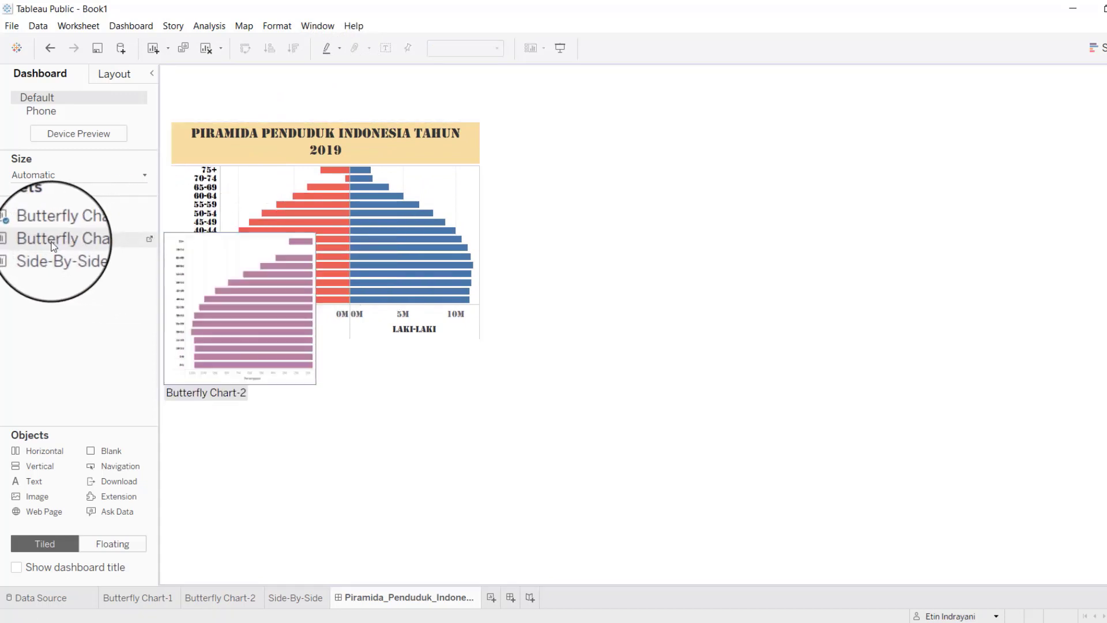
Add the Butterfly Chart-2 sheet to the dashboard and make it a floating object.
left_click_drag(53, 246, 523, 116)
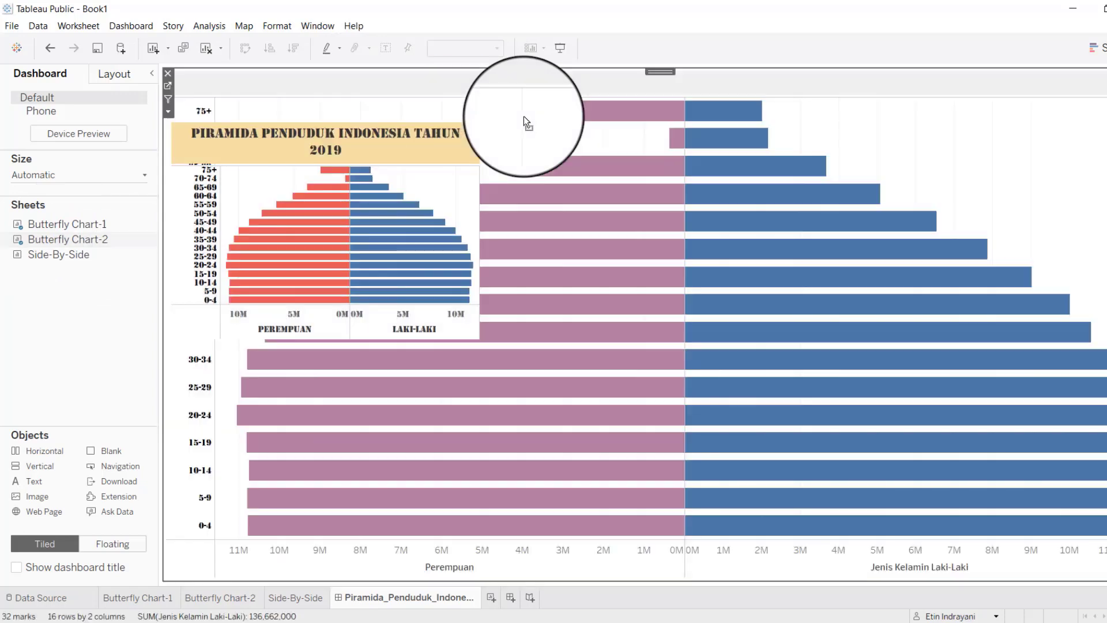
left_click(167, 112)
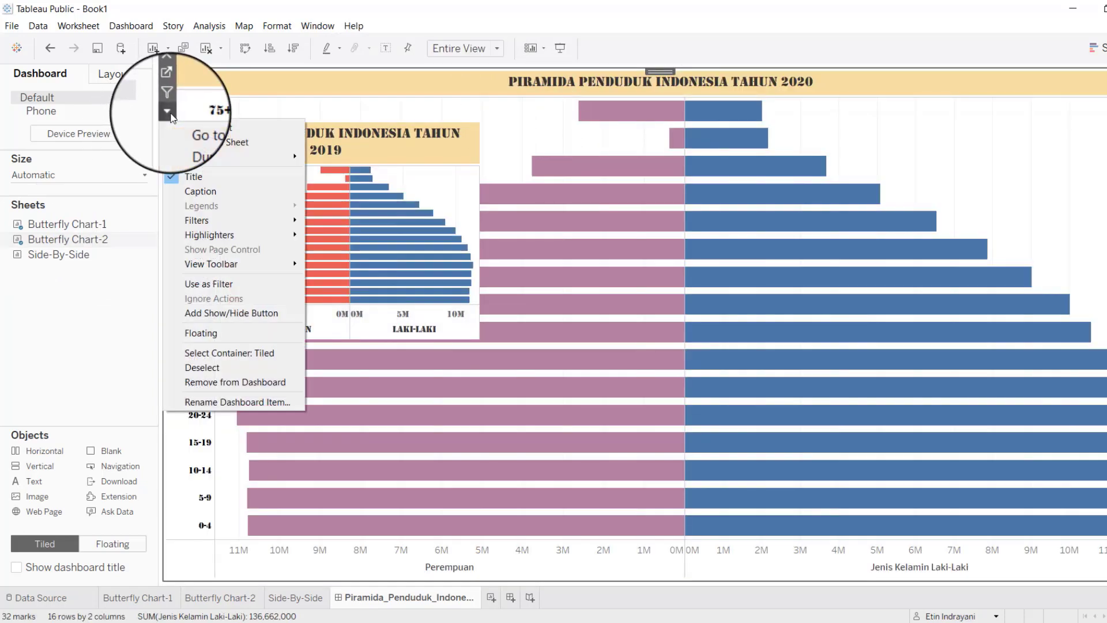
left_click(199, 335)
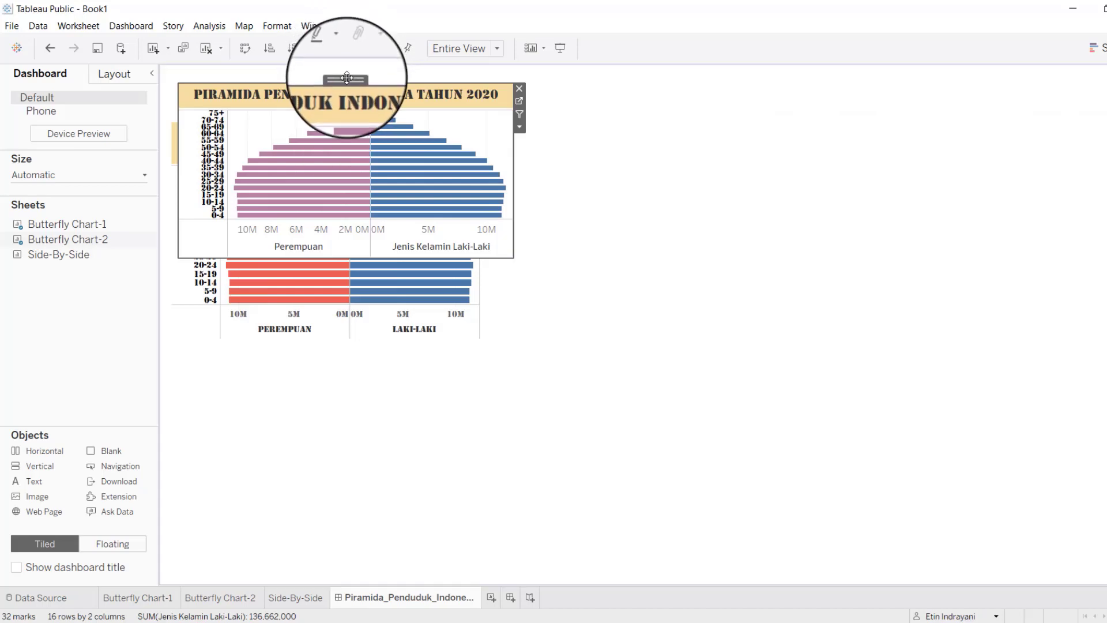
Move the 2020 pyramid below the 2019 one to about x 21, y 500, and resize it taller and about 511 wide.
left_click_drag(347, 77, 358, 326)
mouse_move(346, 349)
left_mouse_down()
mouse_move(341, 372)
mouse_move(340, 364)
left_mouse_up()
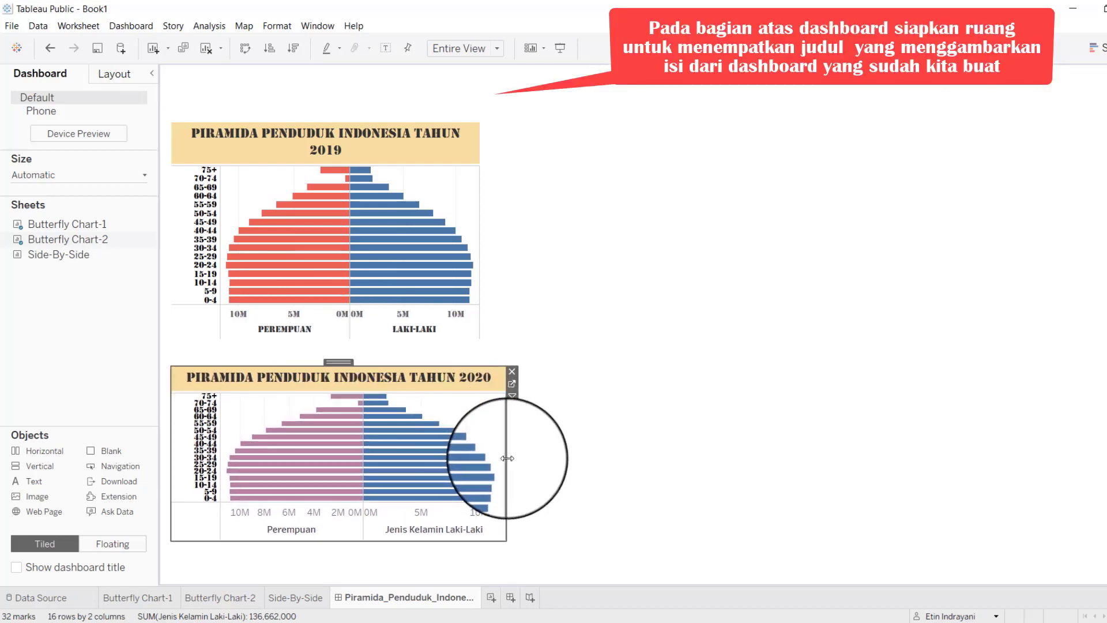
left_click_drag(507, 458, 482, 459)
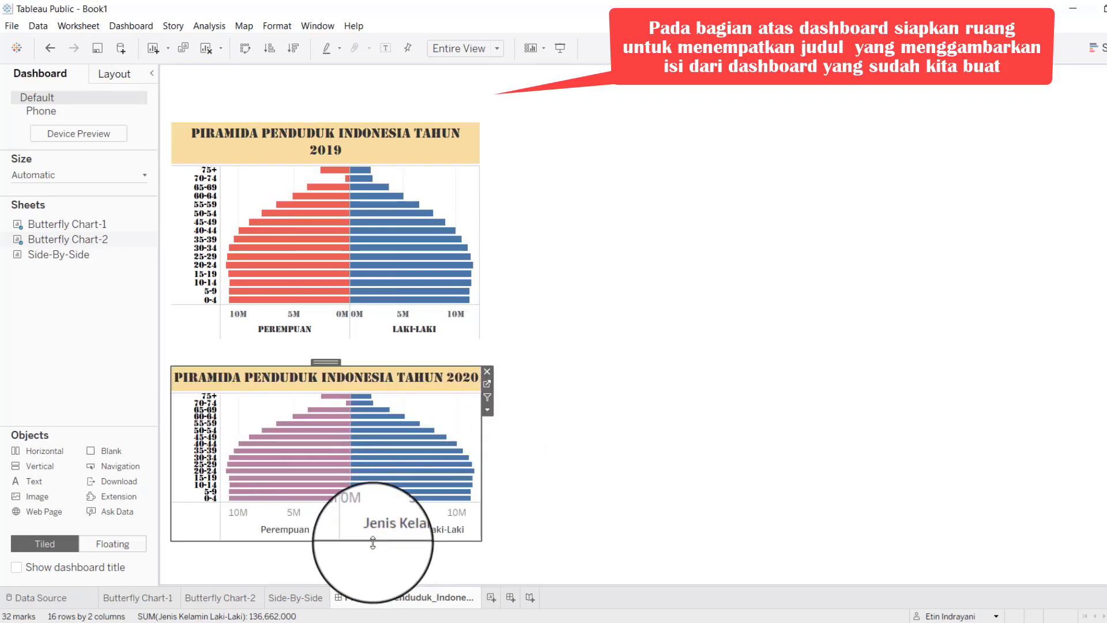
left_click_drag(372, 539, 374, 564)
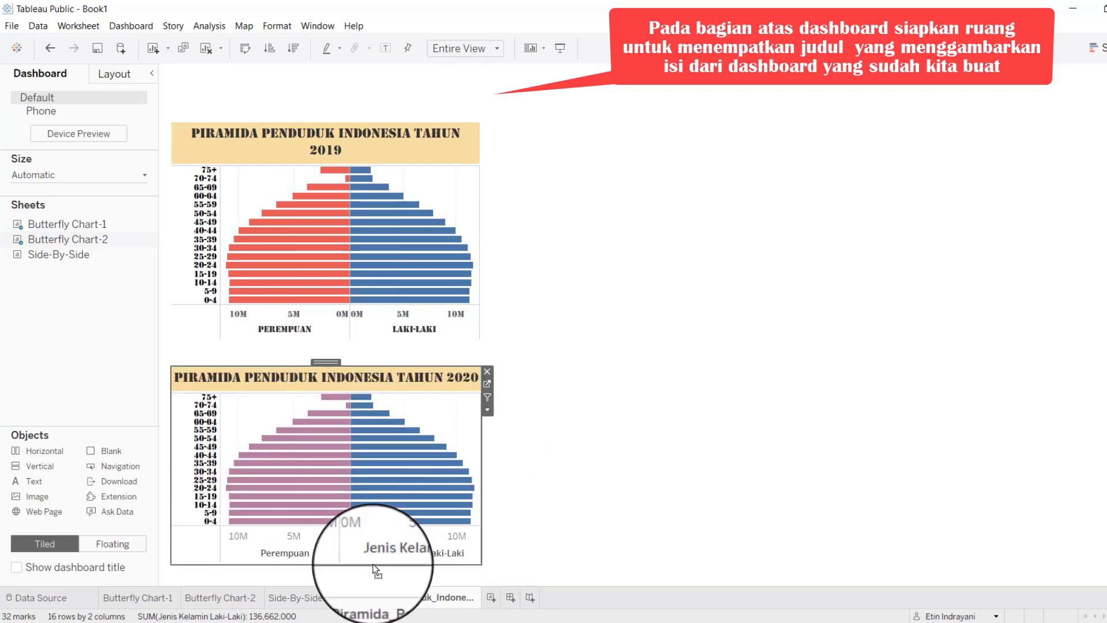
Stretch both pyramids downward, the 2019 chart to a height of about 371 and the 2020 chart to about 350.
left_click(346, 300)
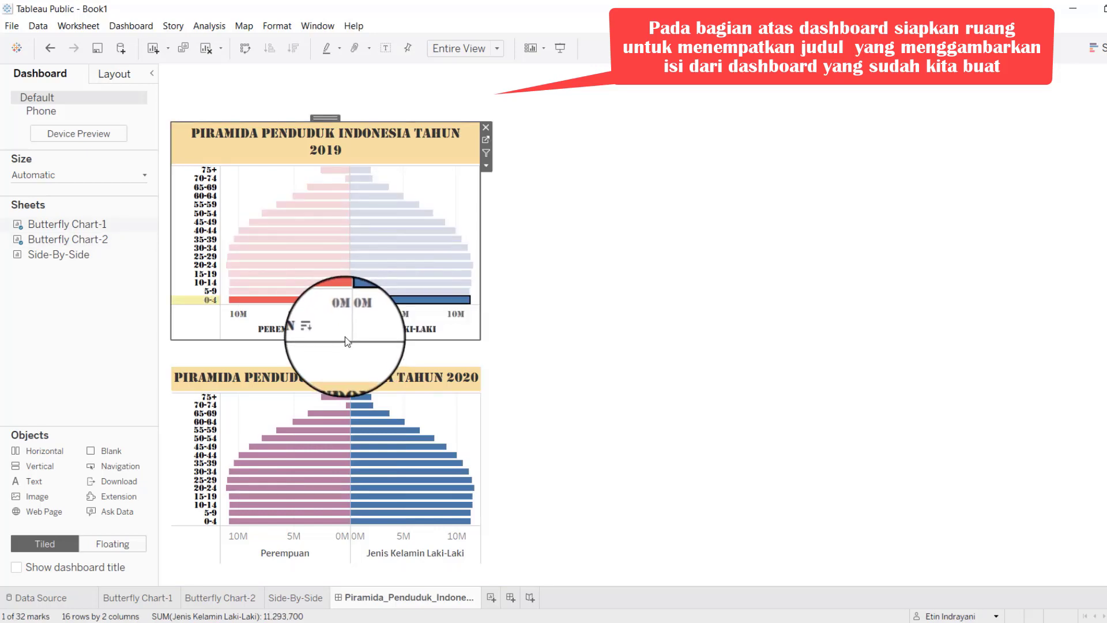
left_click_drag(344, 340, 343, 347)
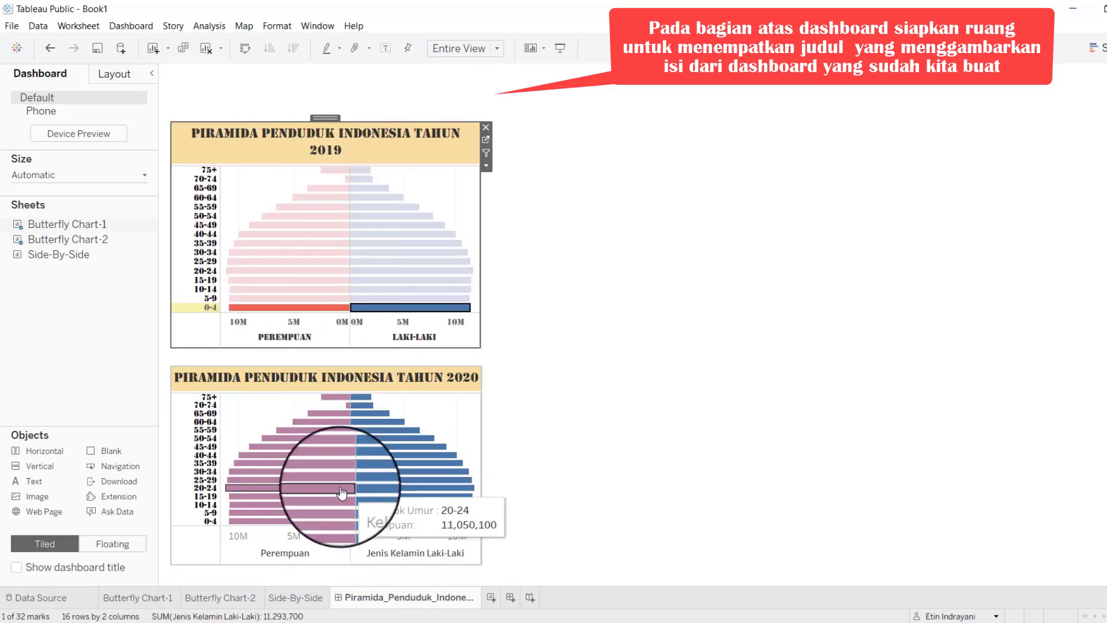
left_click(338, 554)
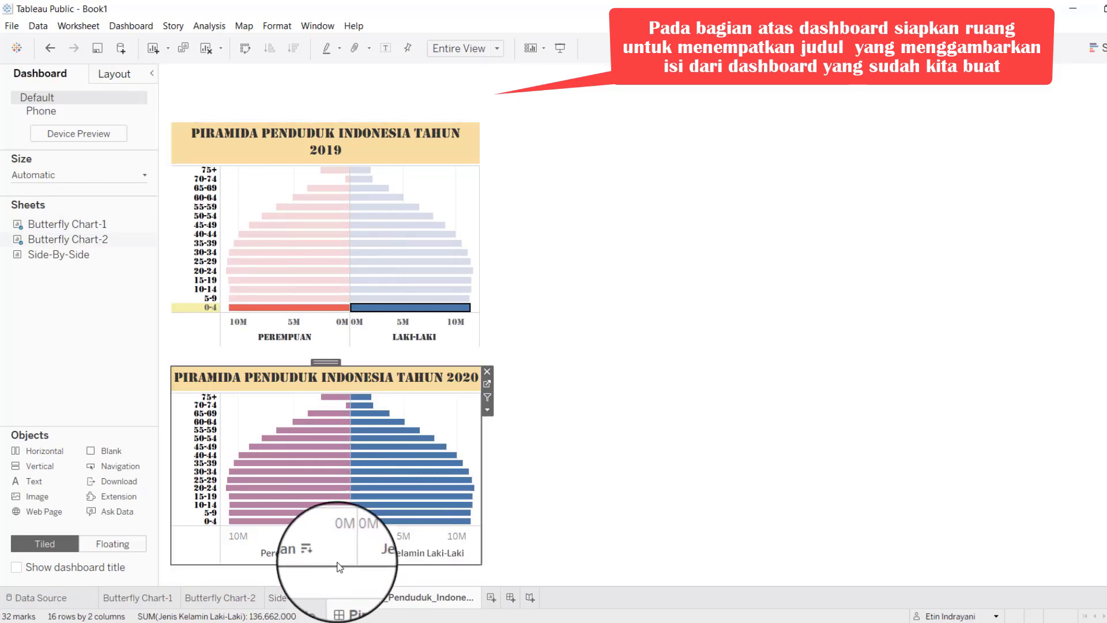
left_click_drag(337, 566, 336, 579)
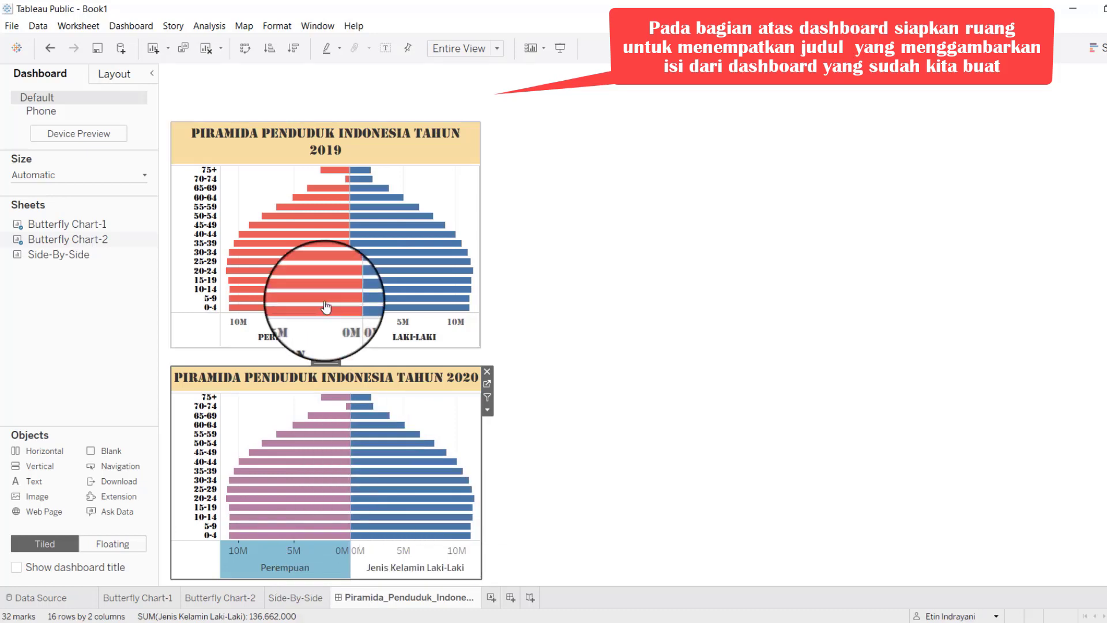
Give the 2020 and 2019 pyramid charts a thin solid black border.
left_click(125, 73)
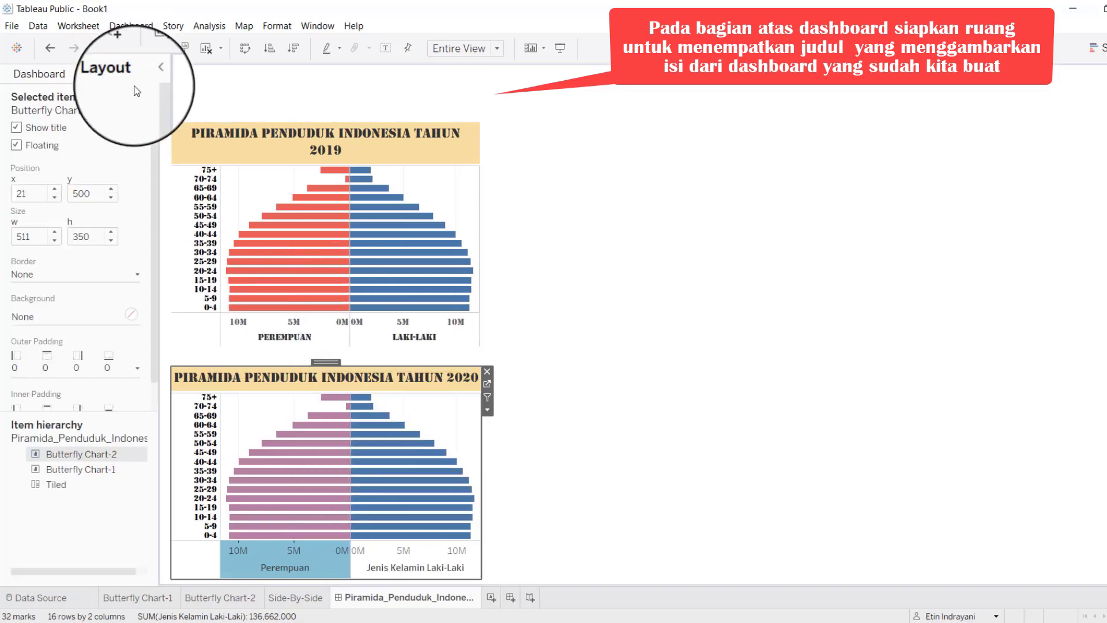
left_click(141, 274)
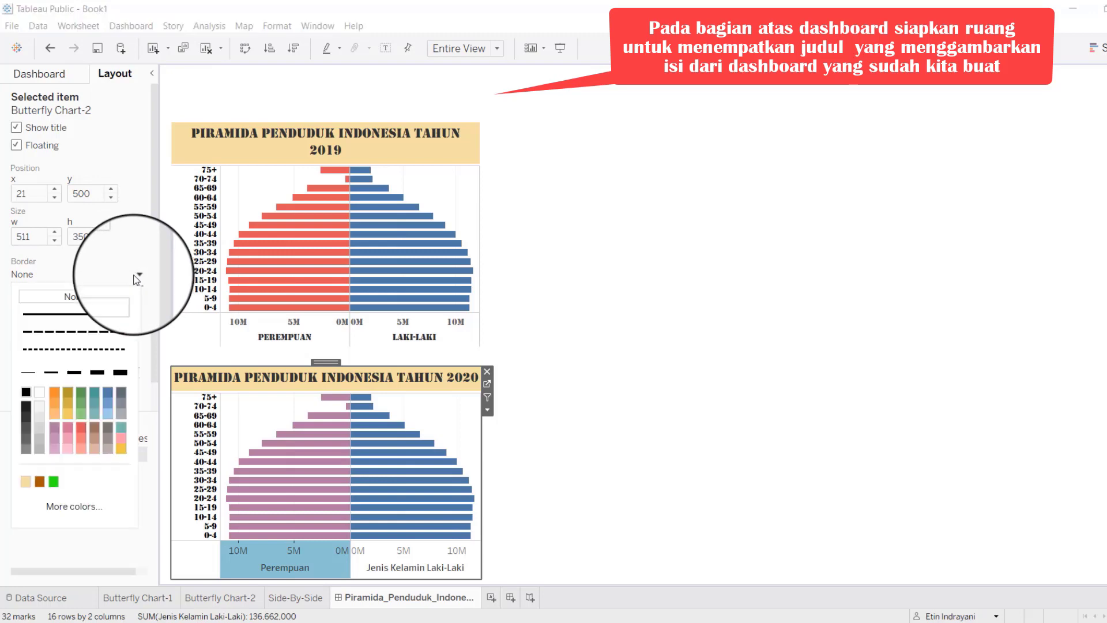
left_click(106, 315)
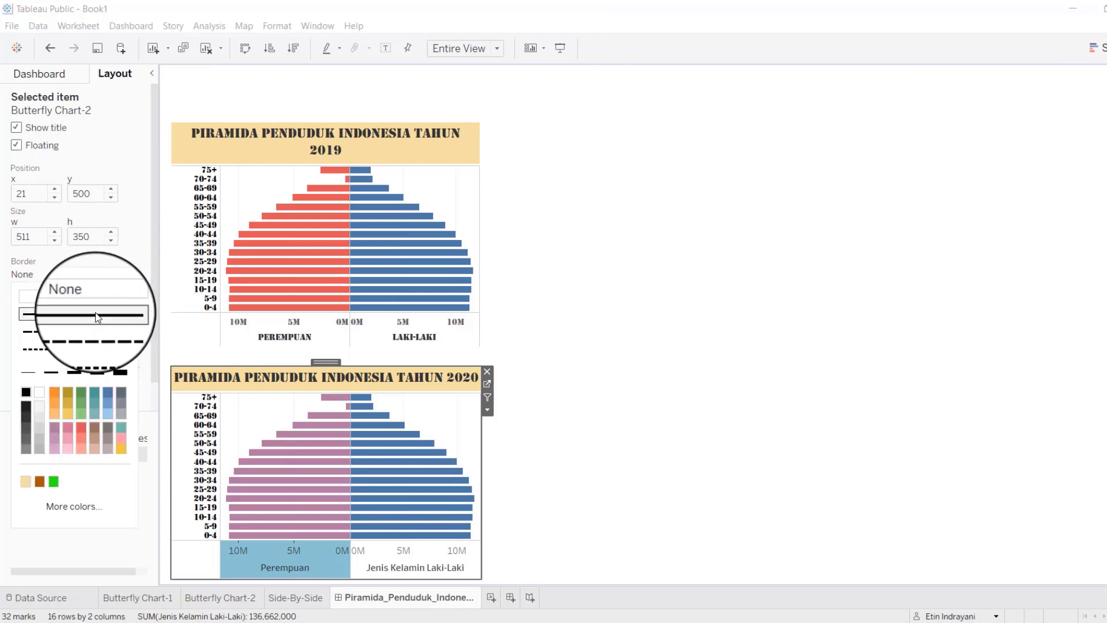
left_click(317, 248)
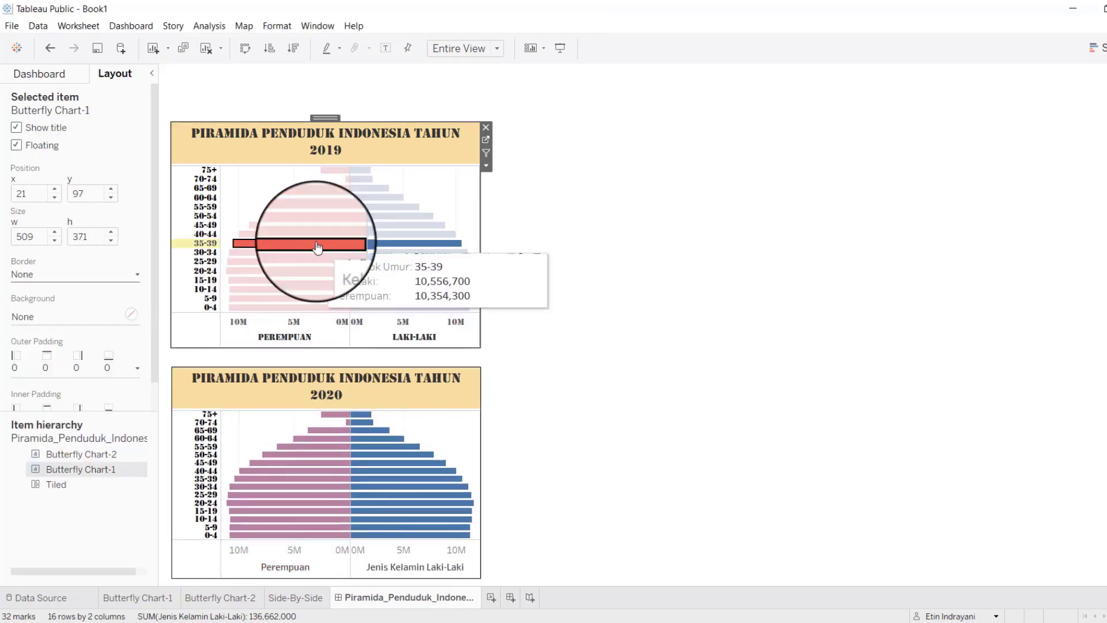
left_click(138, 276)
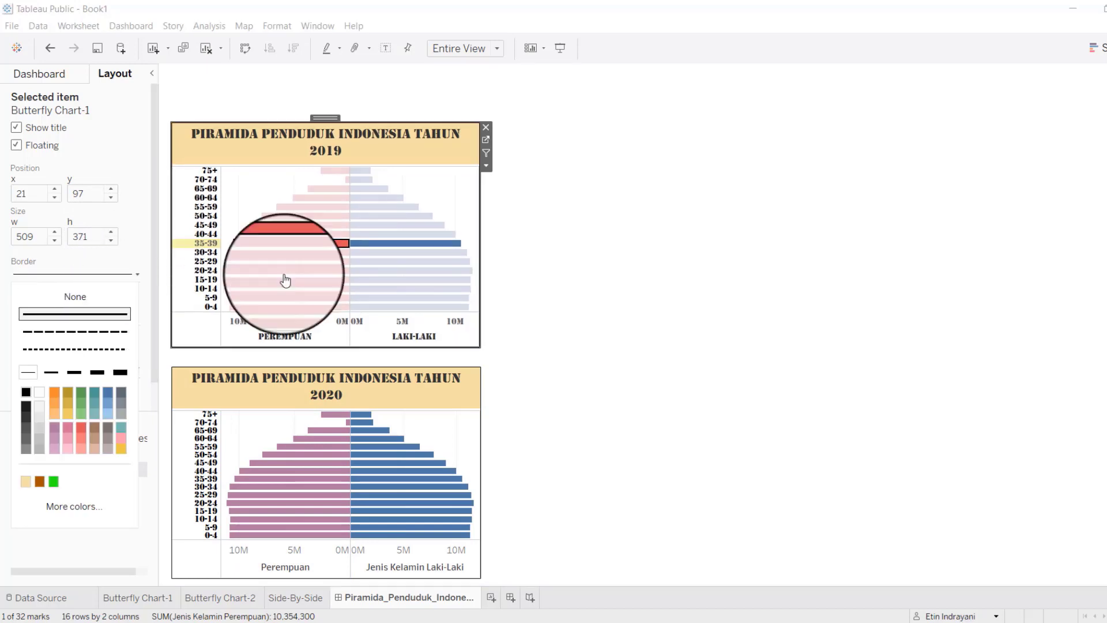
left_click(555, 309)
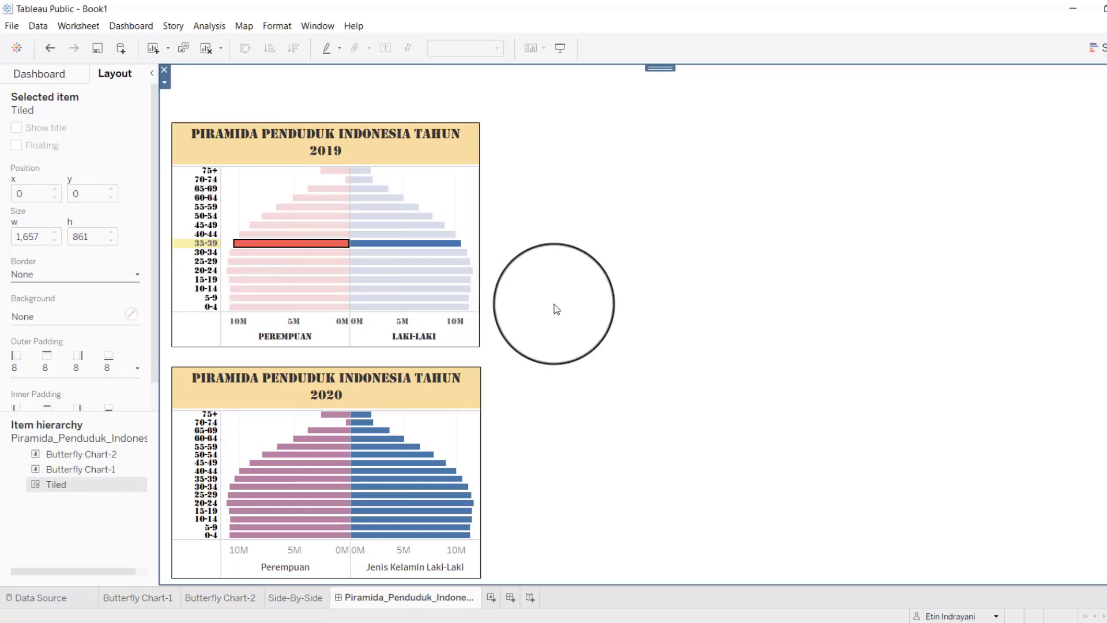
Reduce the font size of the 2020 pyramid chart's title to 12.
double_click(354, 379)
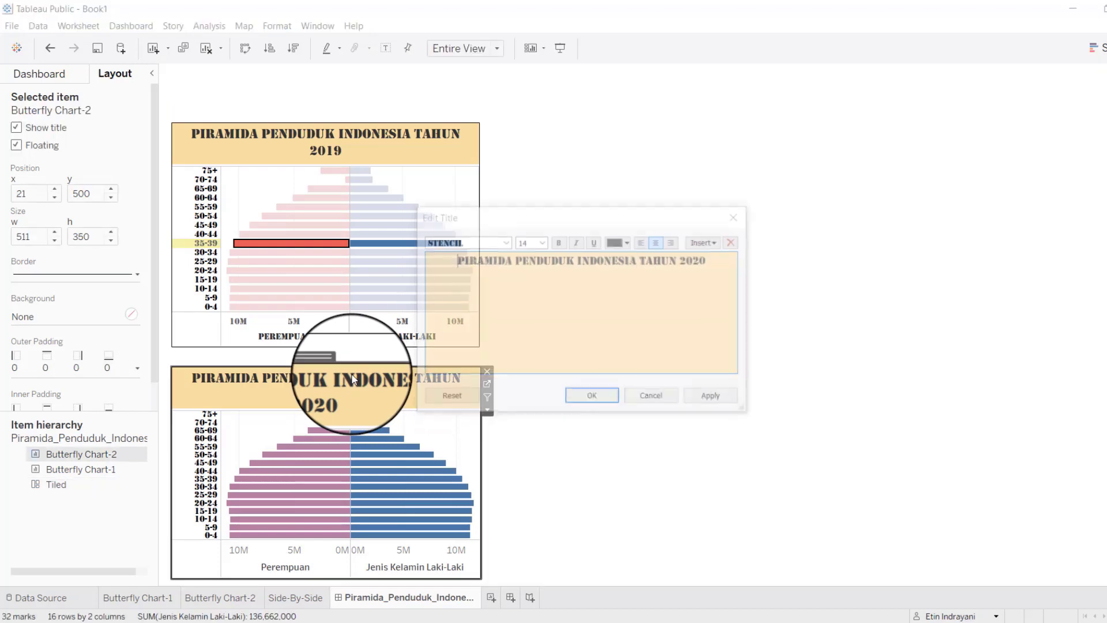
left_click(542, 242)
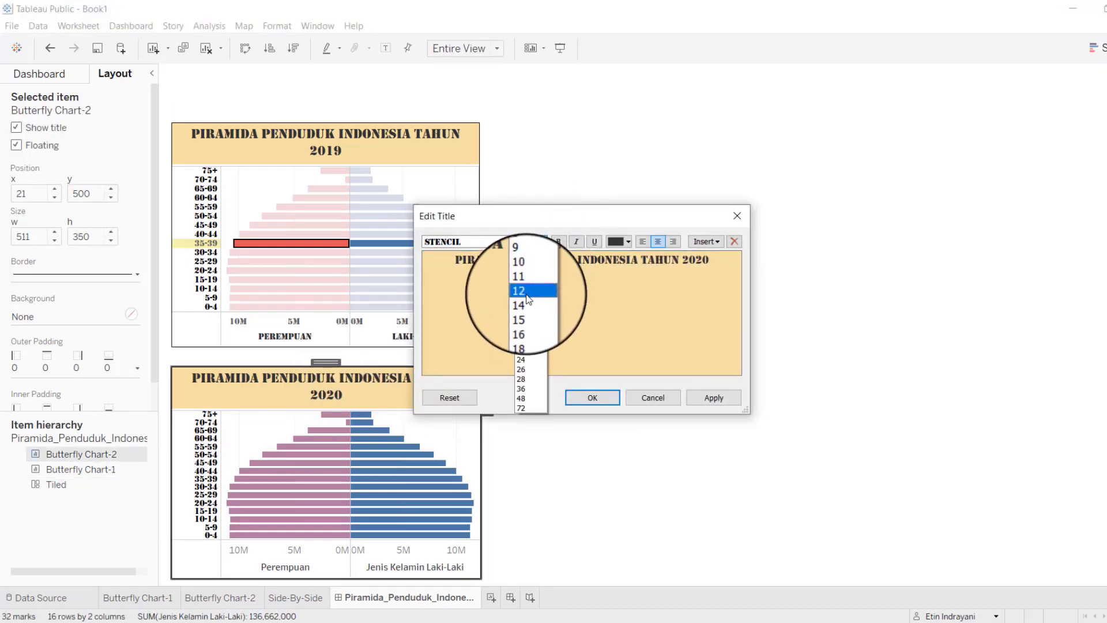
left_click(525, 295)
left_click(496, 259)
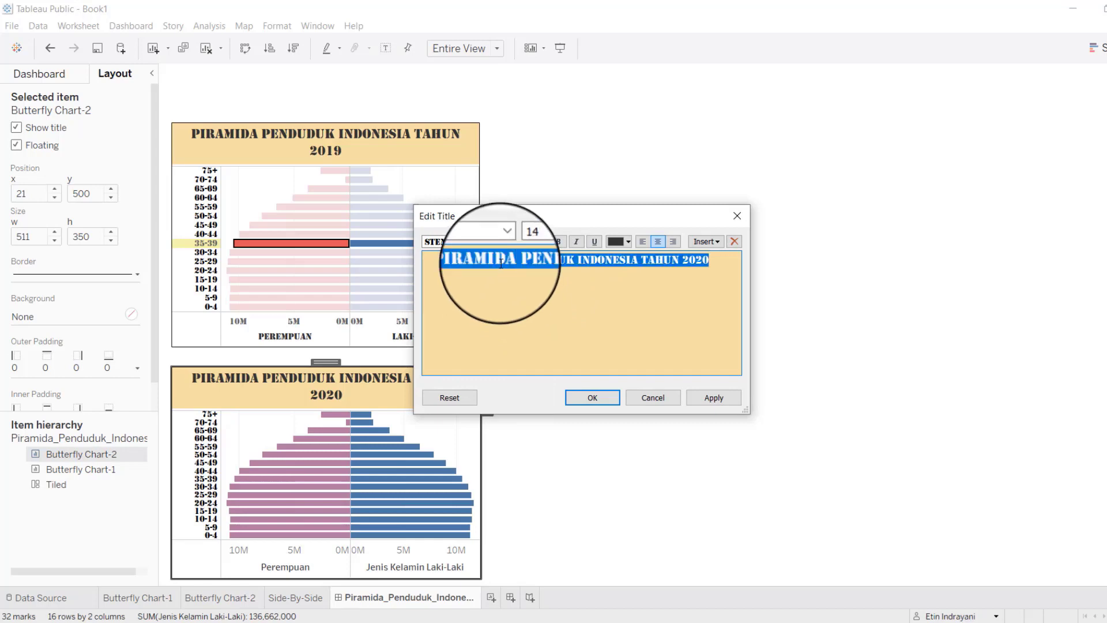
left_click(542, 242)
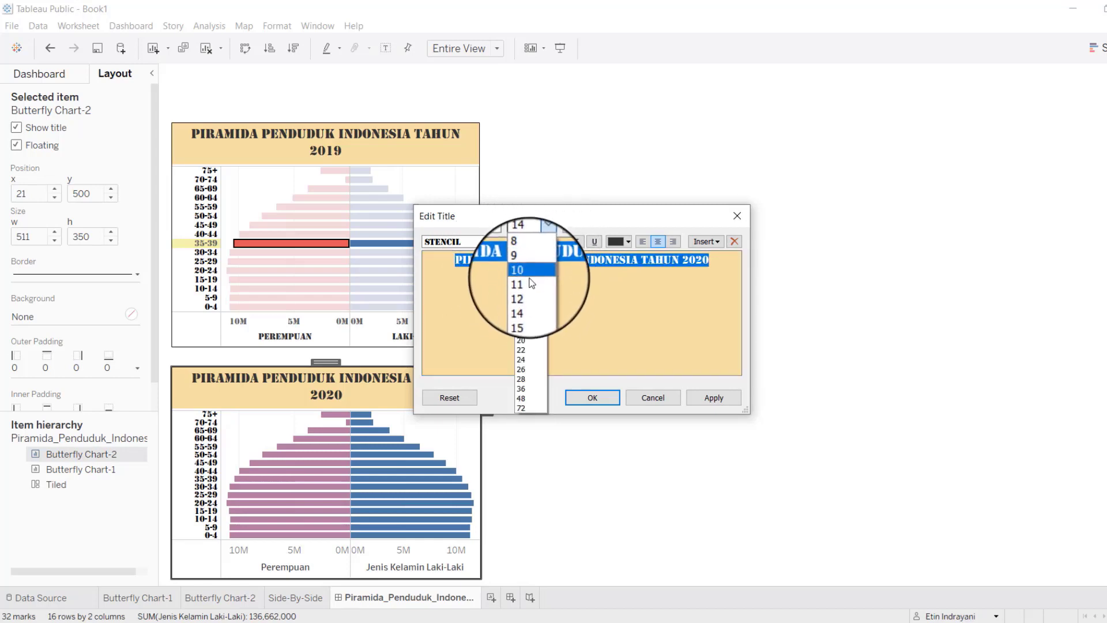
left_click(525, 291)
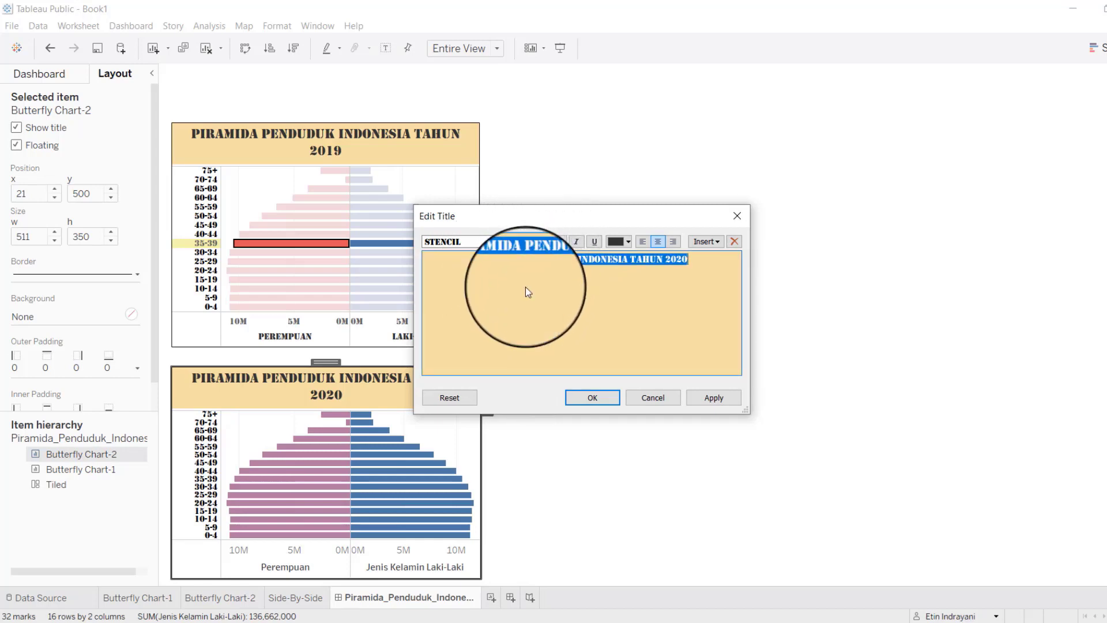
left_click(590, 397)
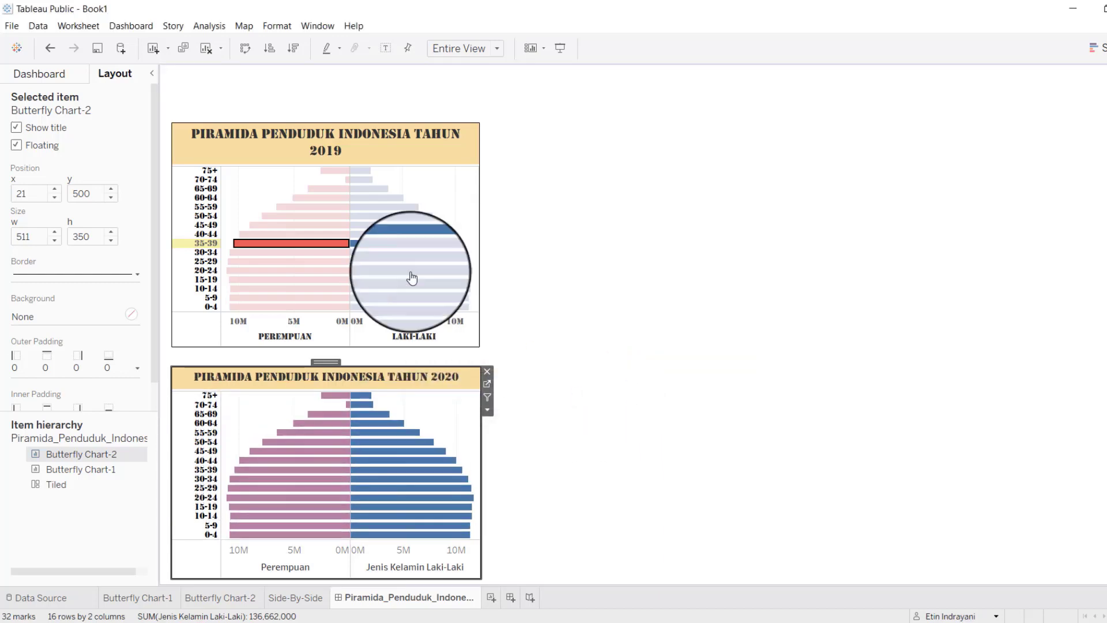
Reduce the font size of the 2019 pyramid chart's title to 12.
double_click(333, 138)
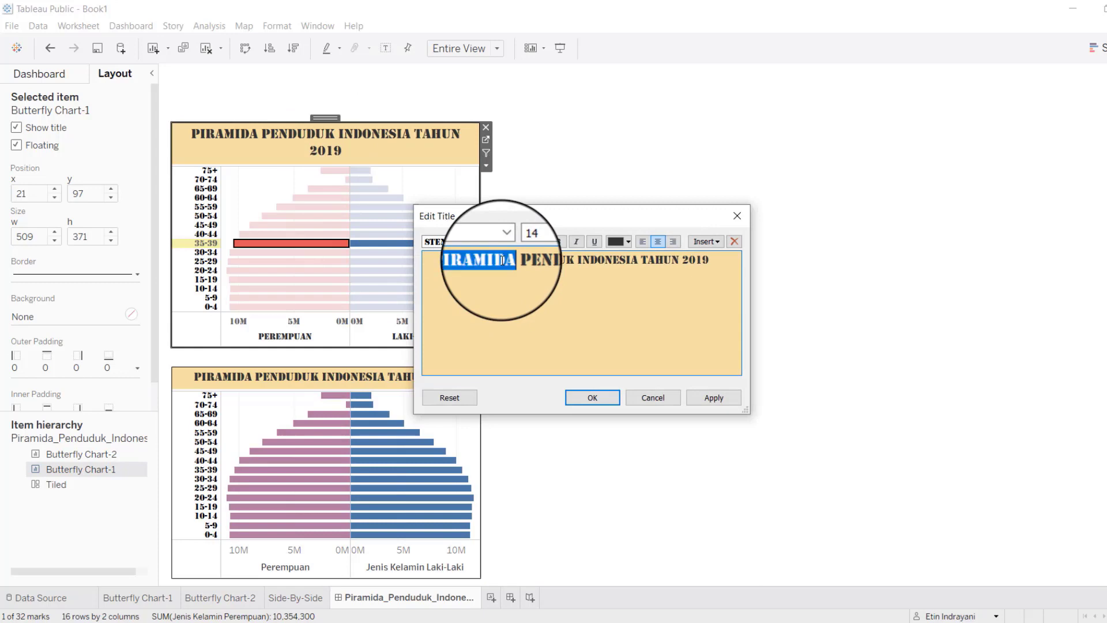
left_click(547, 240)
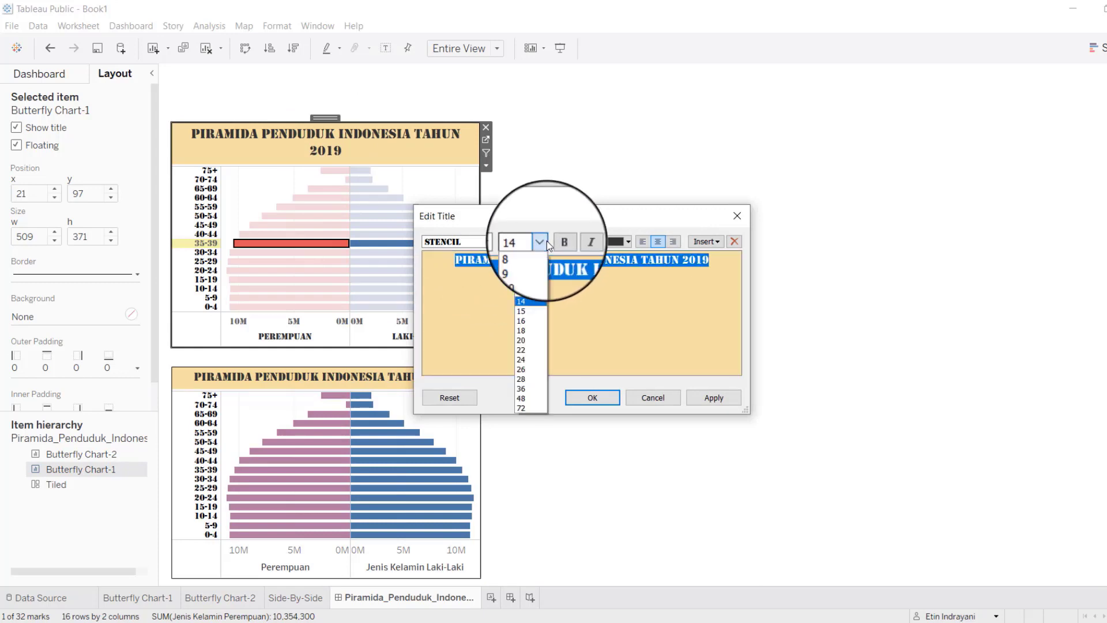
left_click(537, 294)
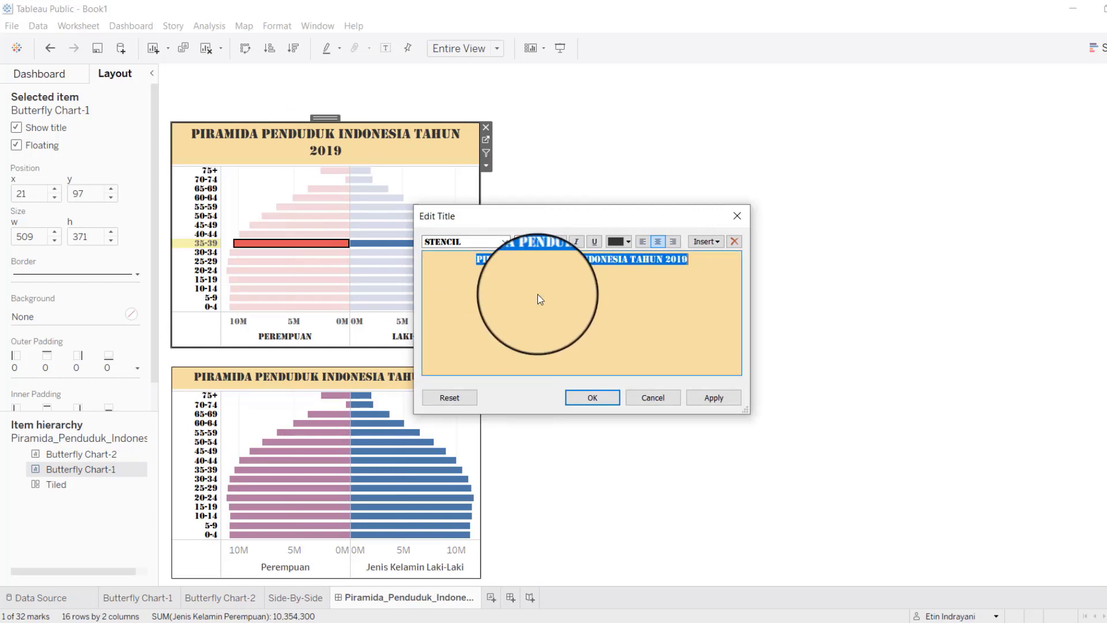
left_click(593, 398)
left_click(588, 401)
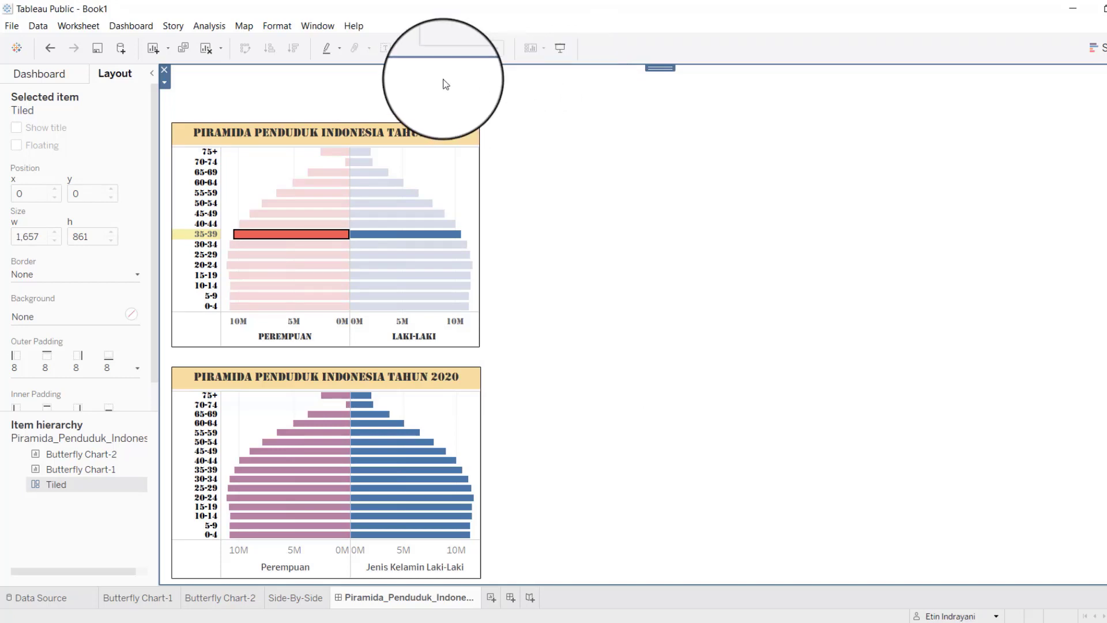
Add the Side-By-Side sheet to the dashboard and make it a floating object.
left_click(49, 75)
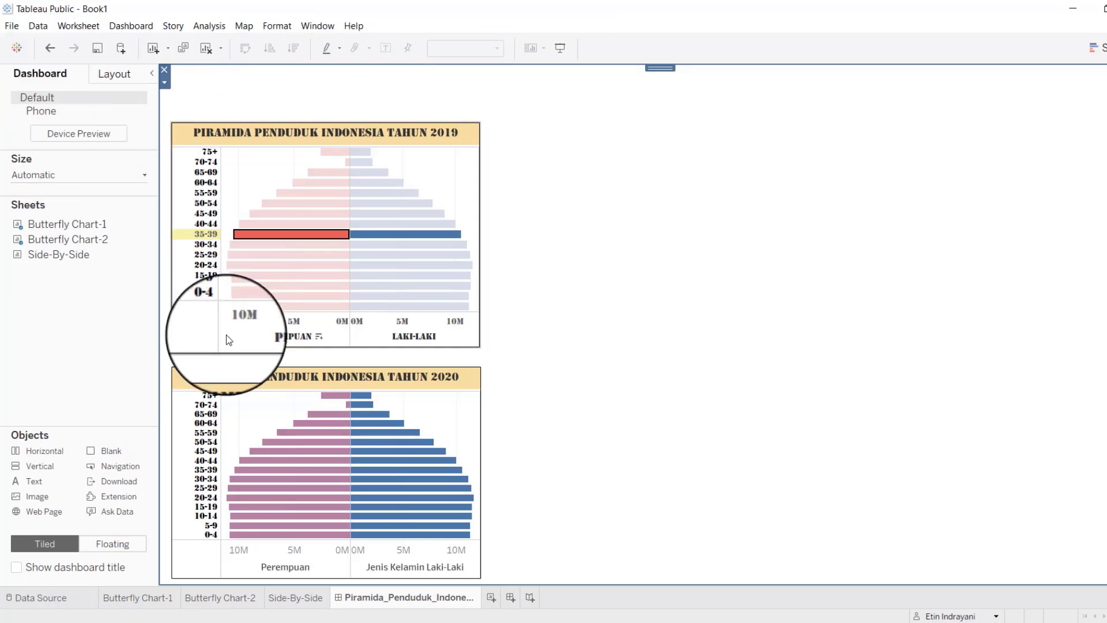
mouse_move(64, 254)
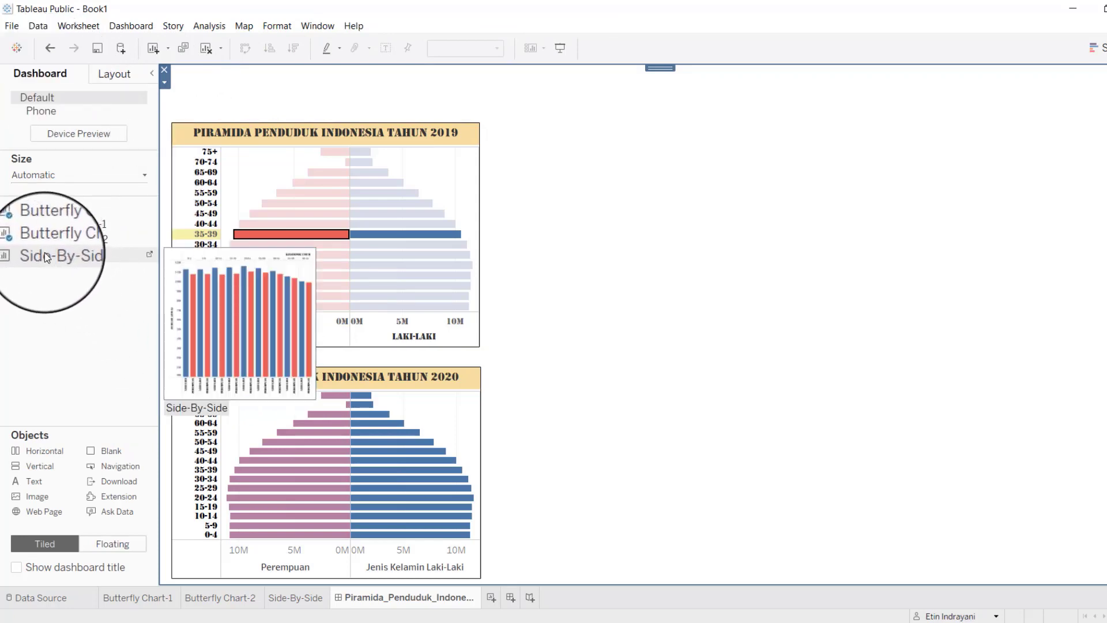
left_click_drag(46, 257, 547, 122)
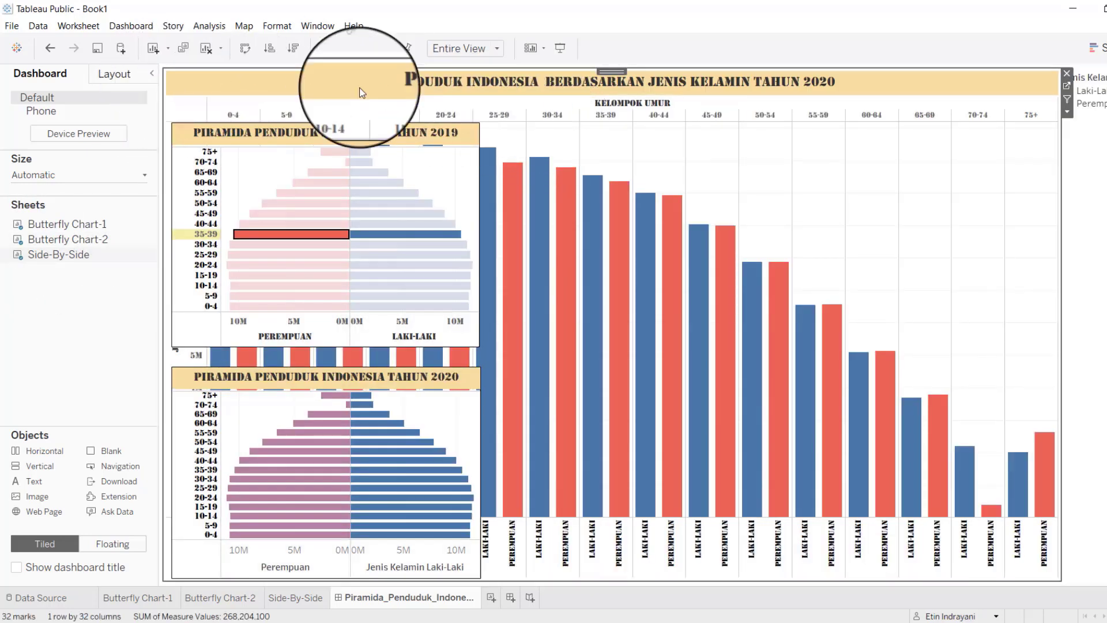
left_click(1067, 112)
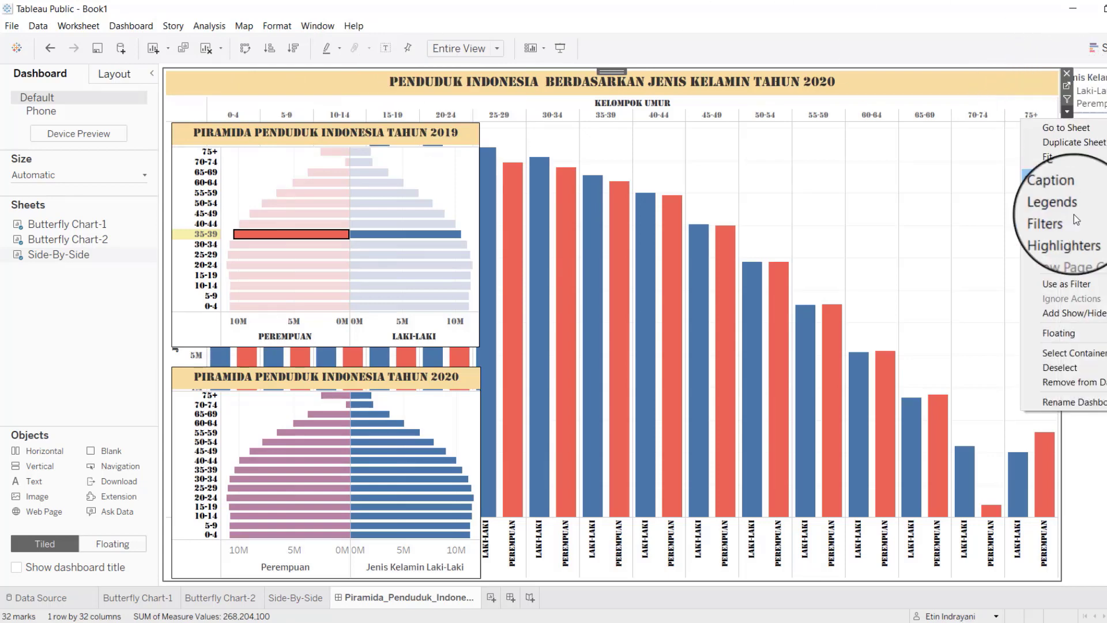
left_click(1074, 339)
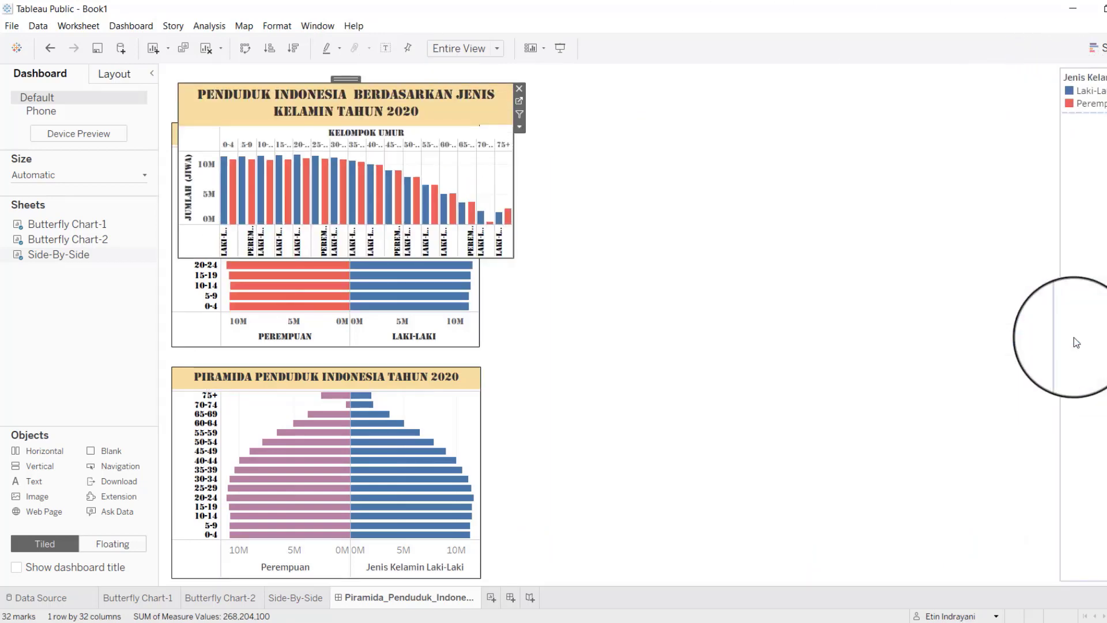
Move the side-by-side chart to the right of the 2019 pyramid, widen it and stretch it down to the pyramid's lower edge.
left_click_drag(343, 79, 663, 119)
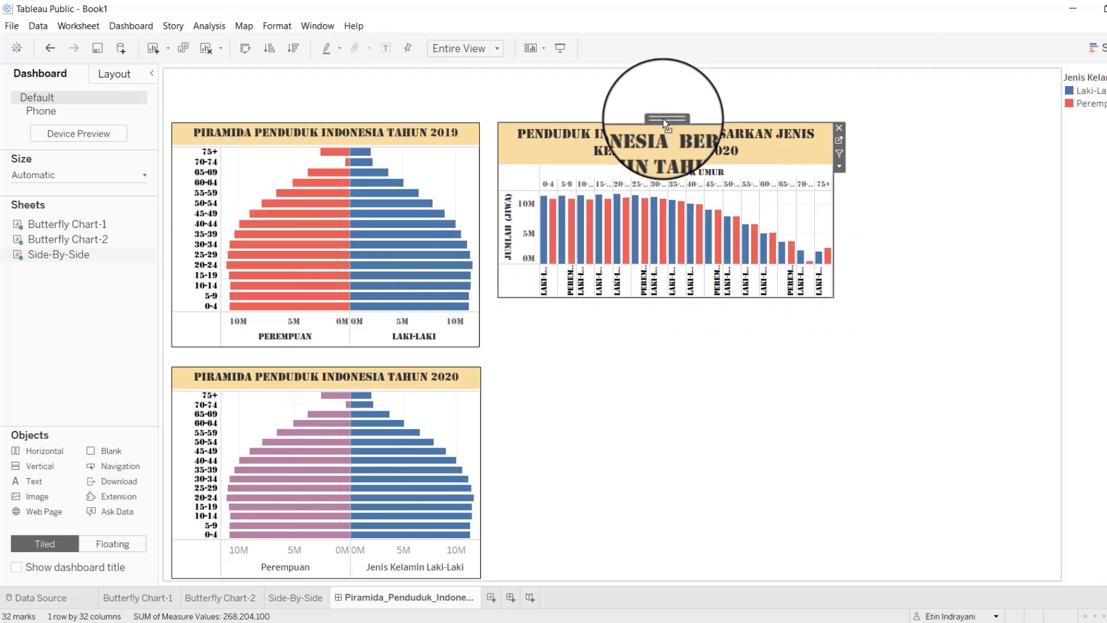
left_click_drag(834, 221, 1005, 241)
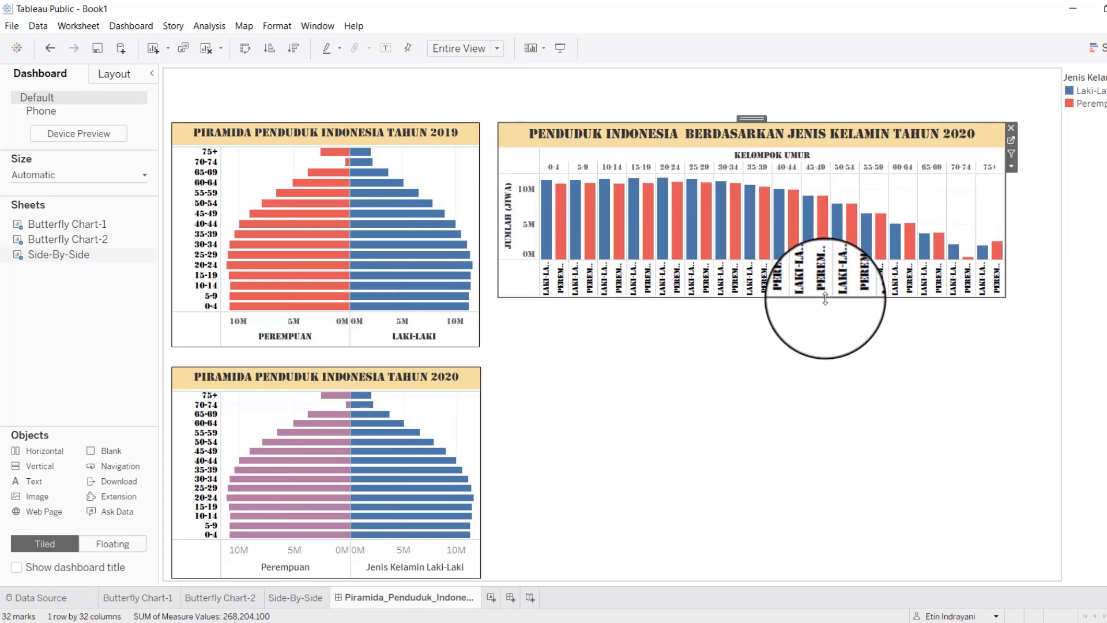
left_click_drag(832, 297, 832, 344)
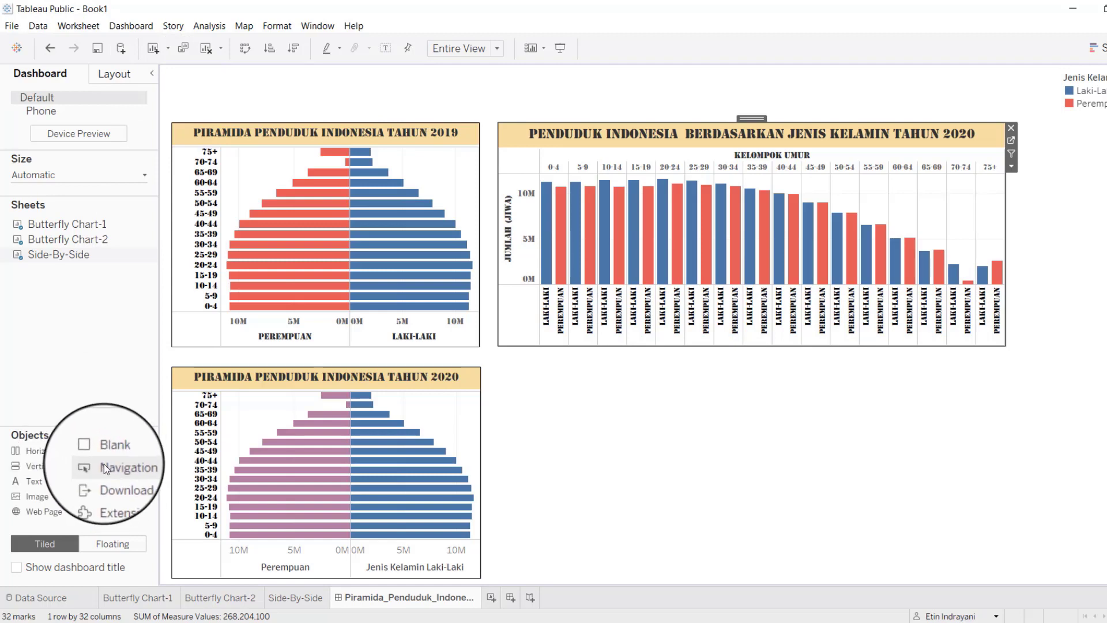
left_click(520, 95)
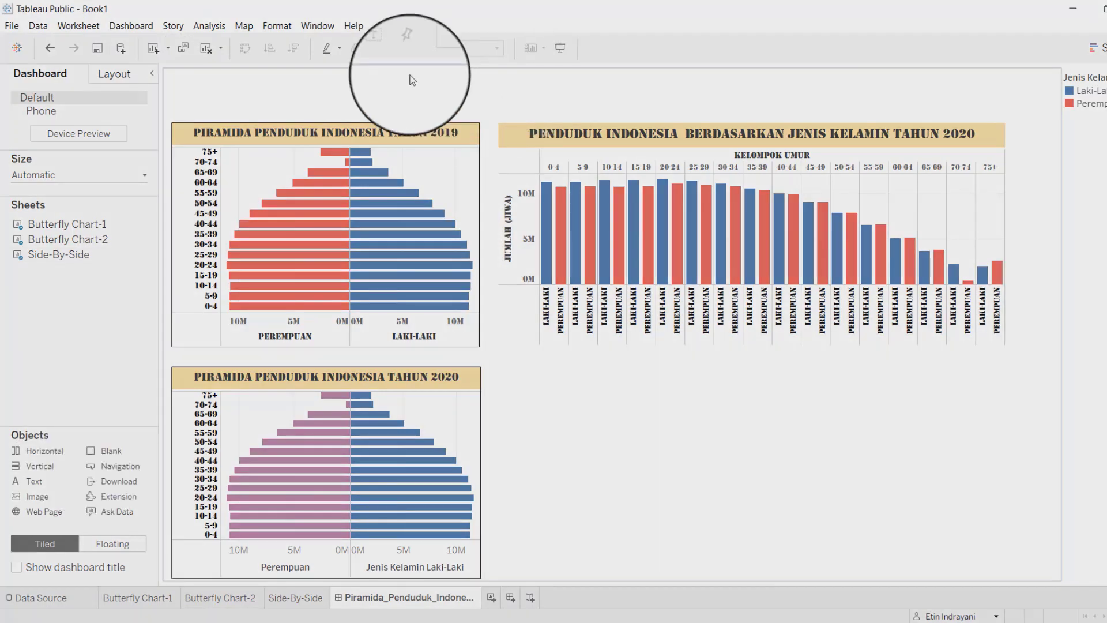
Show the dashboard title and change its text to "Piramida Penduduk Indonesia Tahun 2019-2020".
left_click(141, 30)
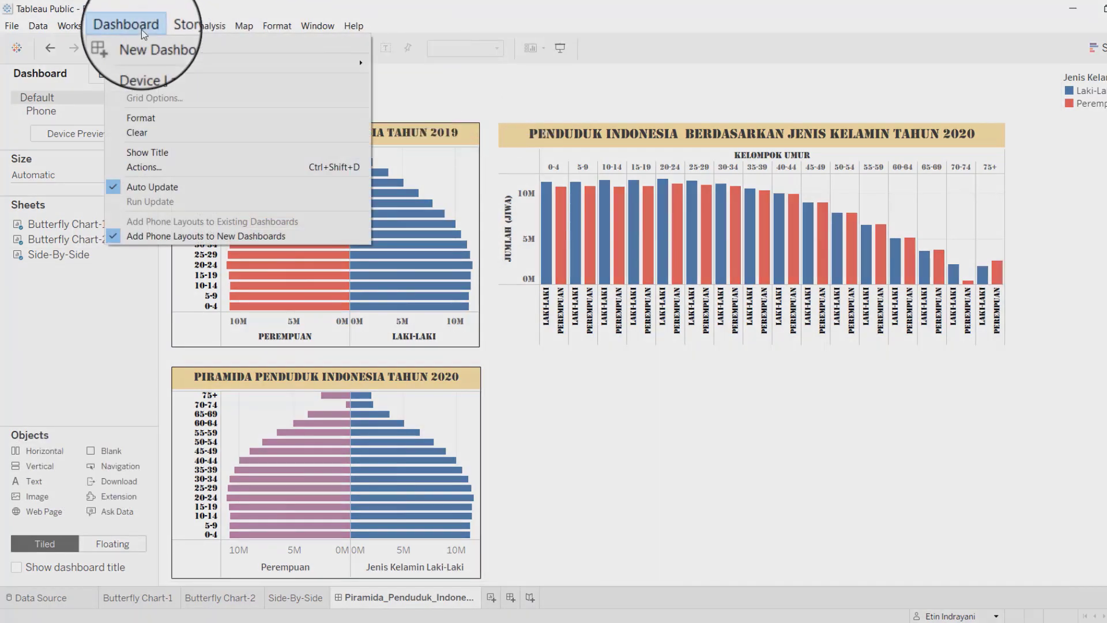
left_click(152, 153)
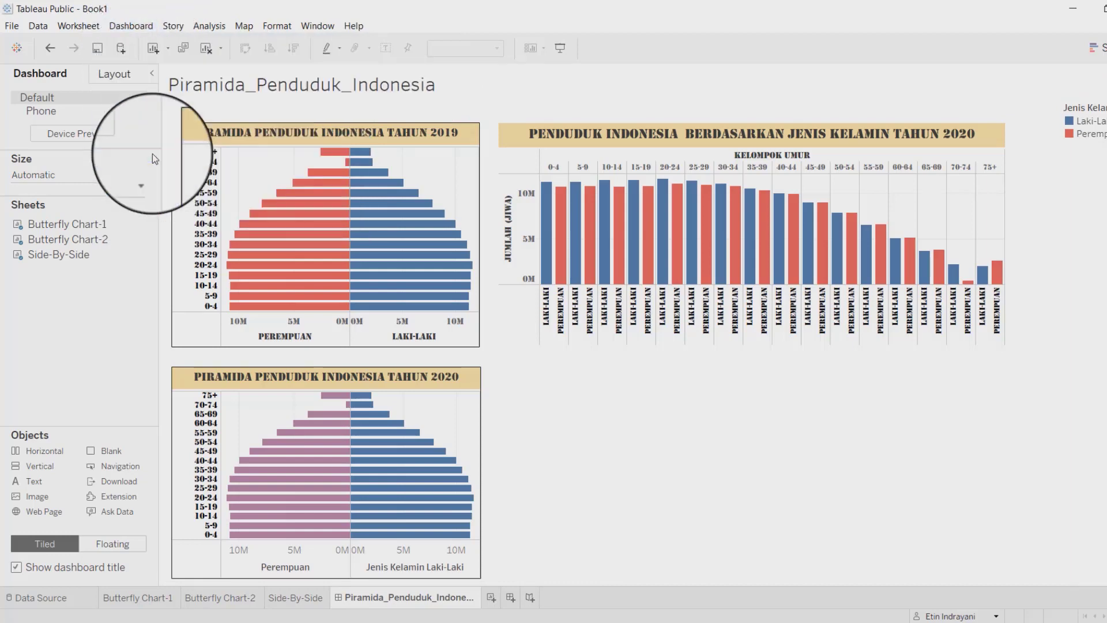
double_click(294, 87)
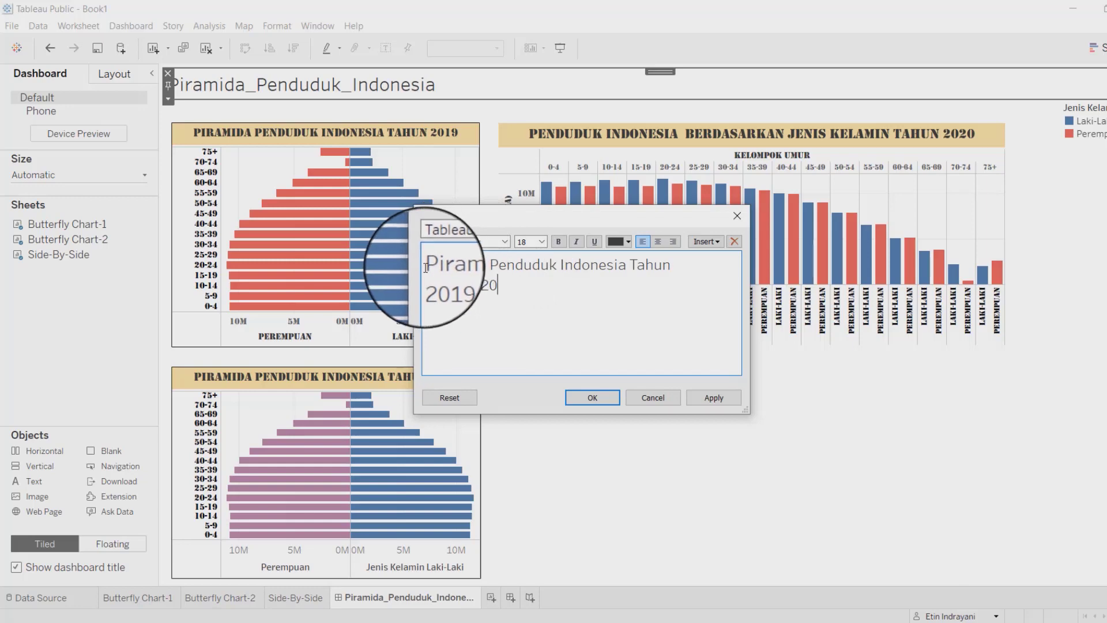
Format the dashboard title text in Stencil, size 16, centred.
left_click_drag(425, 265, 502, 289)
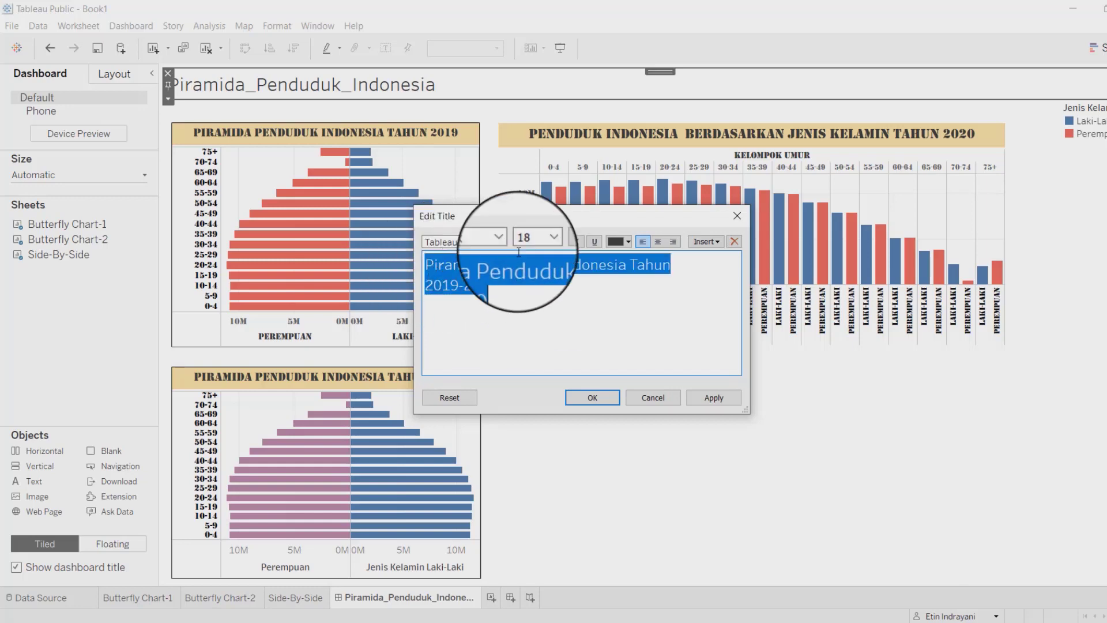
left_click(505, 241)
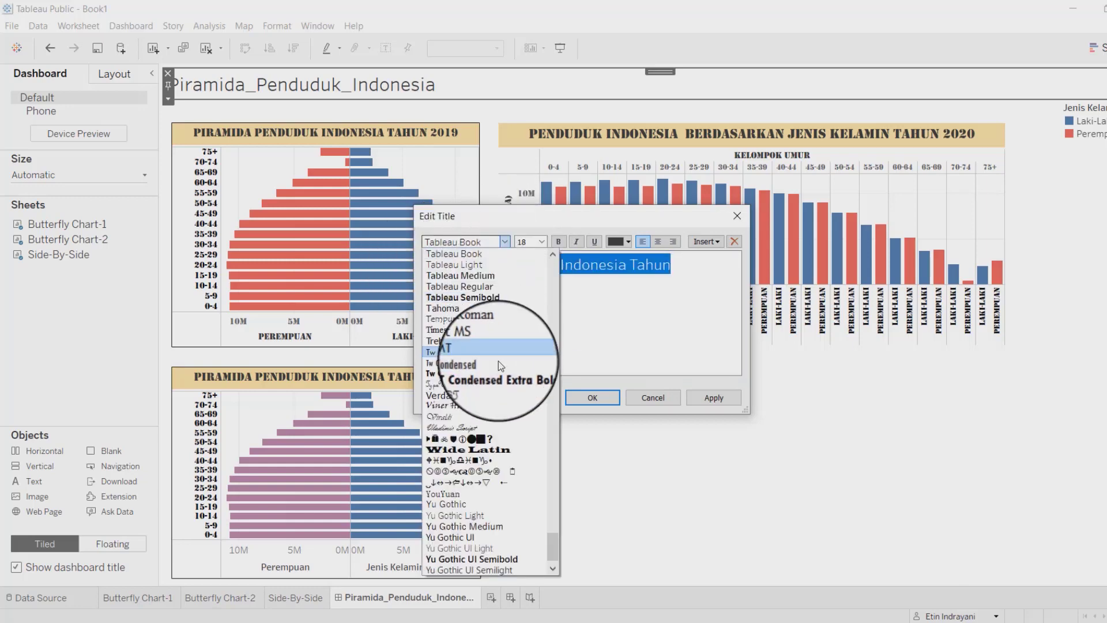
left_click_drag(549, 541, 551, 510)
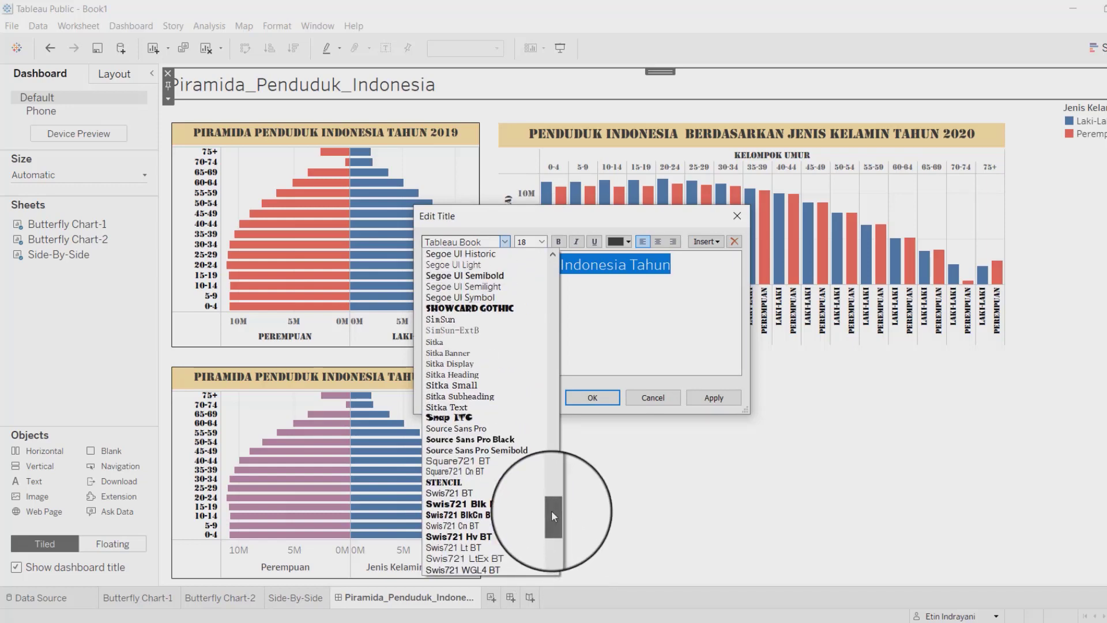
left_click(473, 484)
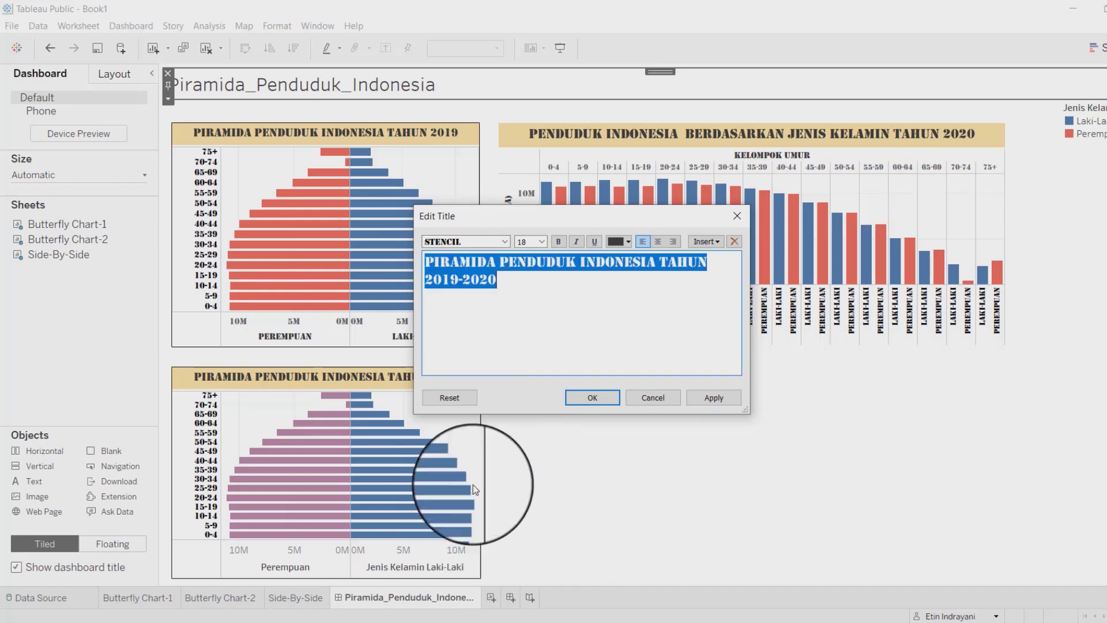
left_click(543, 243)
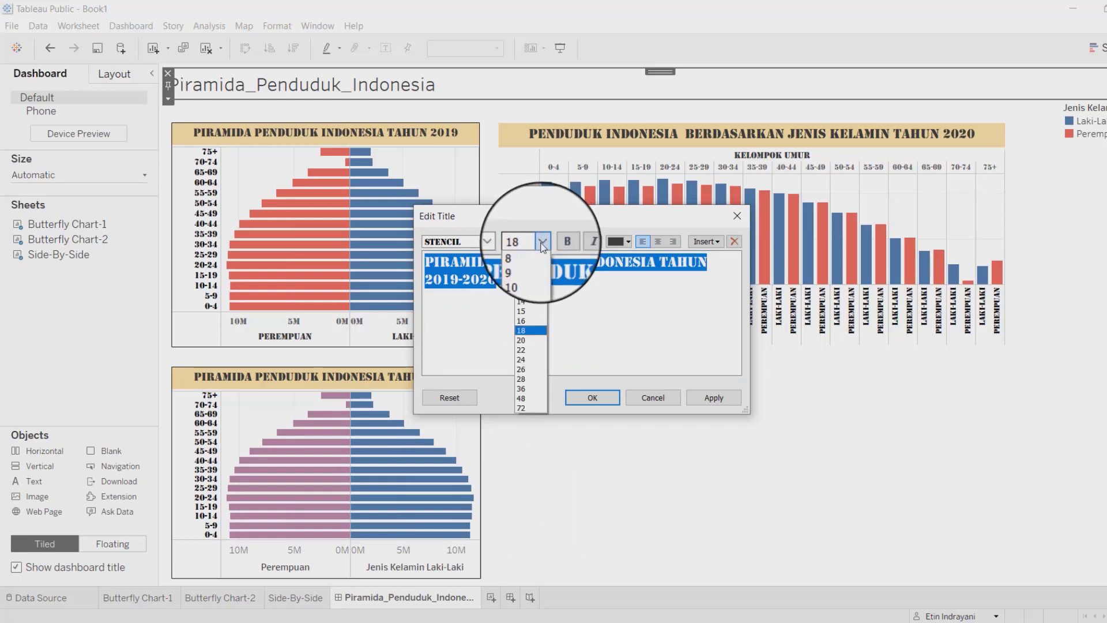
left_click(539, 319)
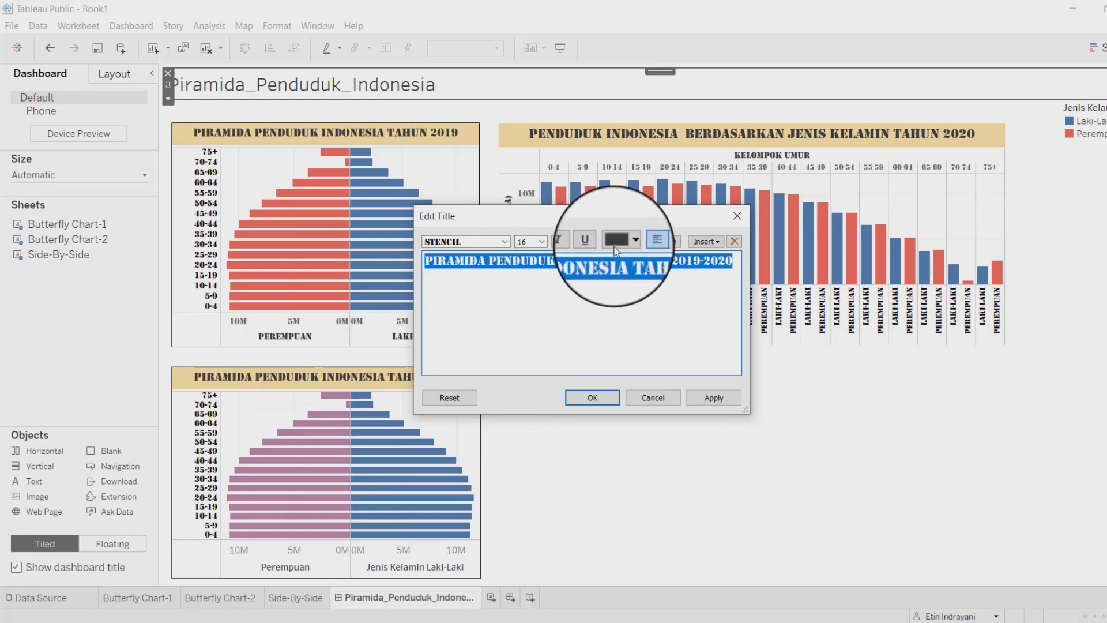
left_click(658, 241)
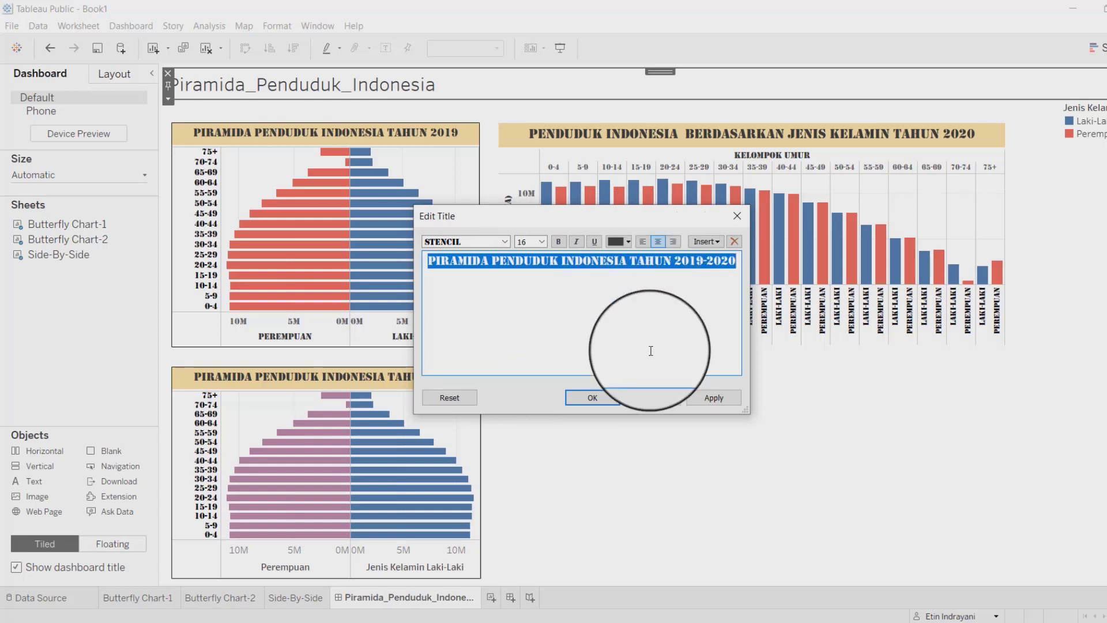
left_click(594, 398)
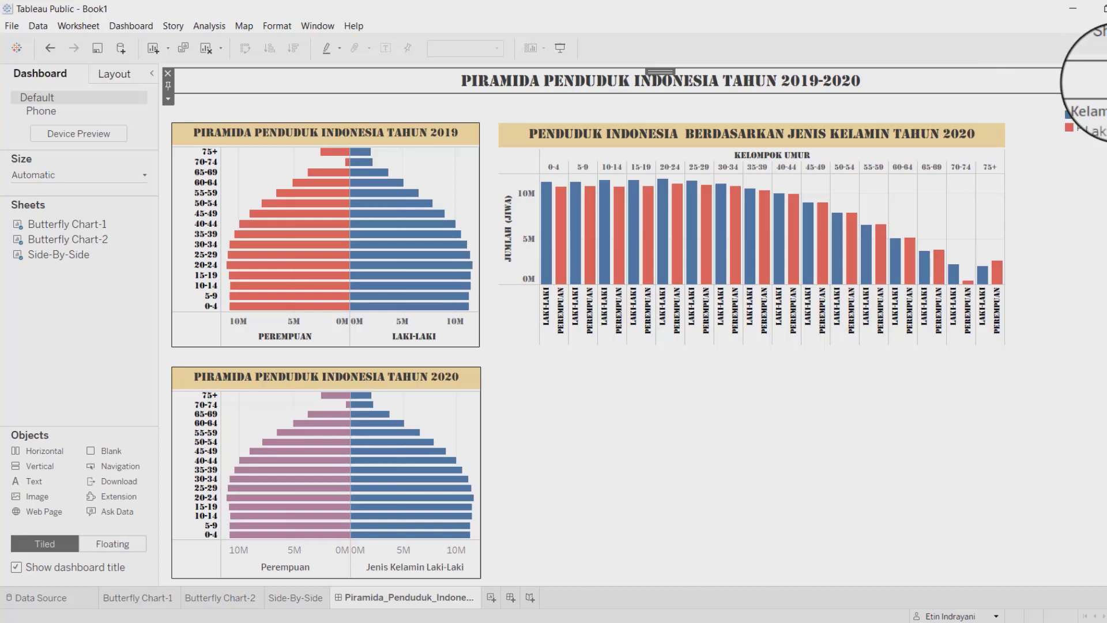
Fix the height of the dashboard title and set it to 50 pixels.
right_click(1095, 83)
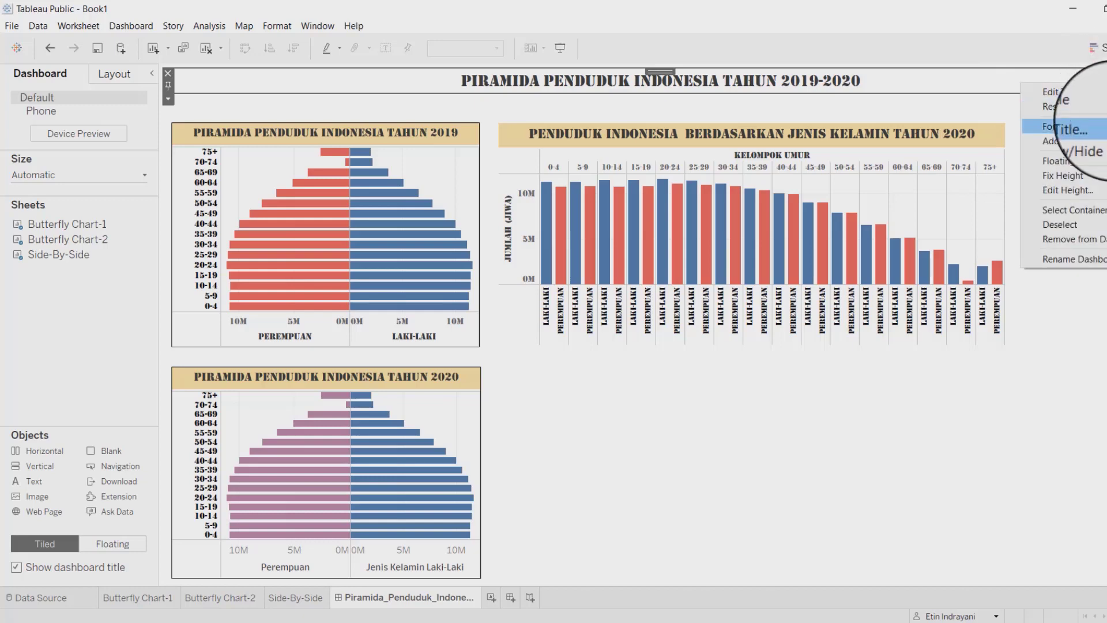
left_click(1083, 178)
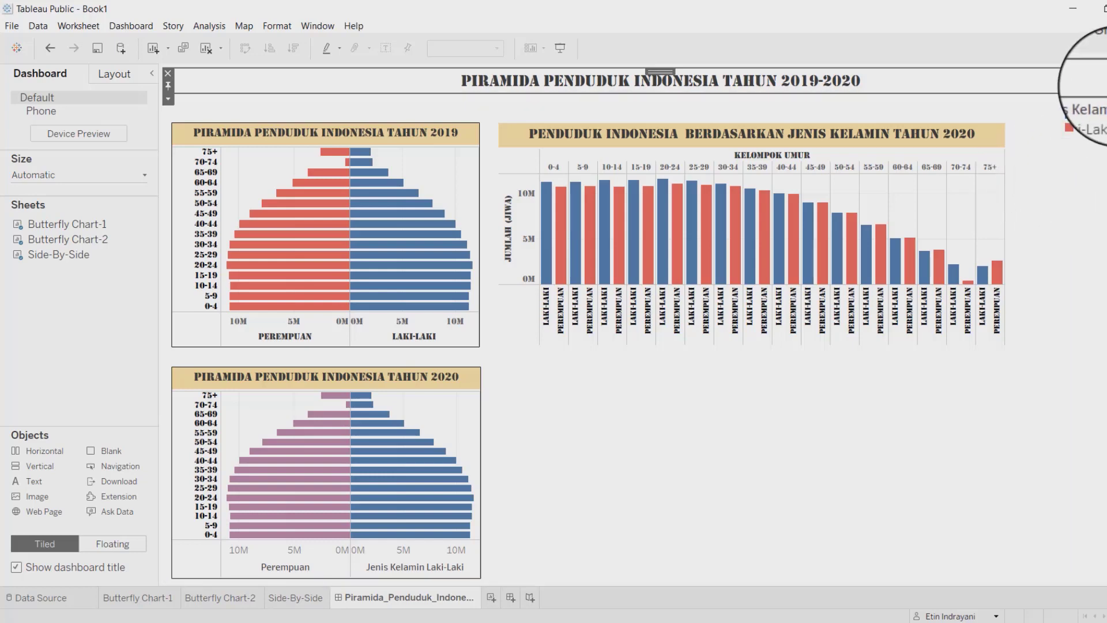
left_click(1098, 85)
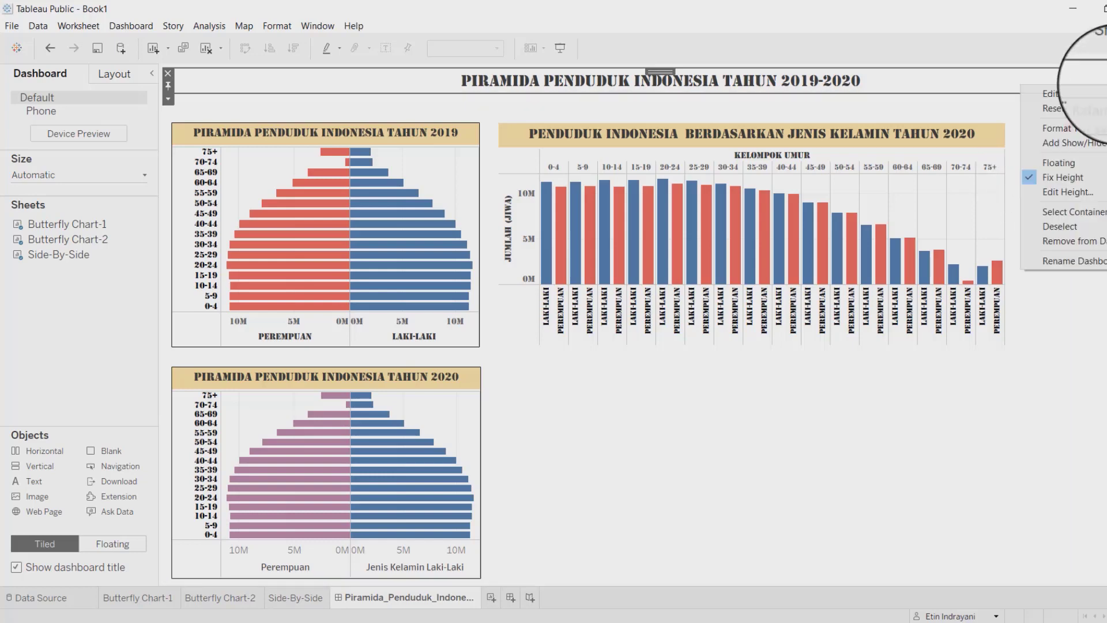
left_click(1082, 201)
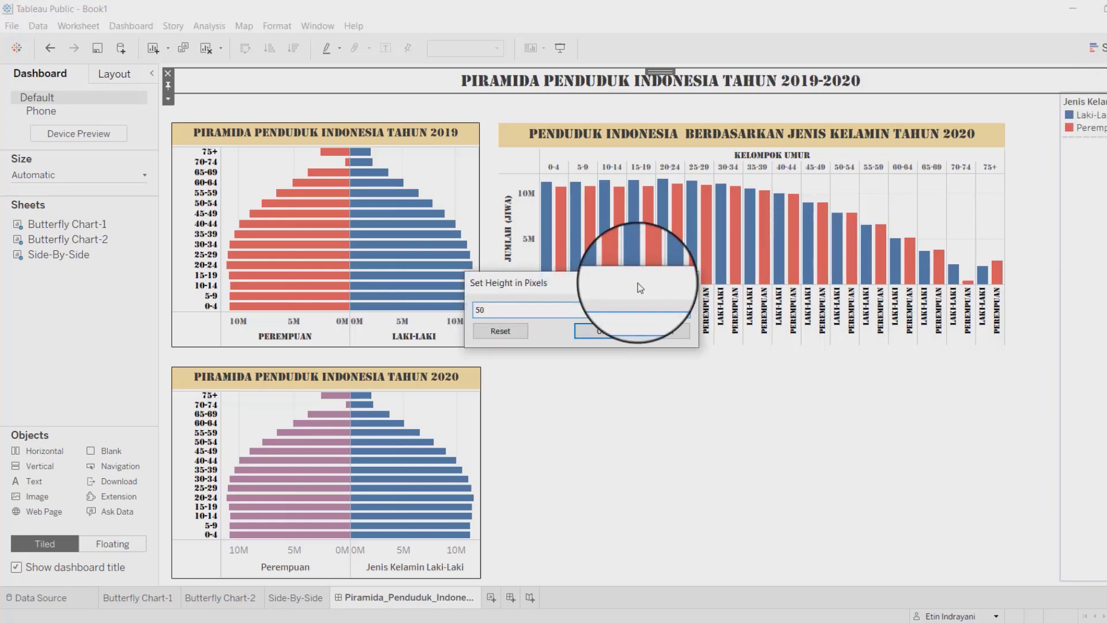
key("Return")
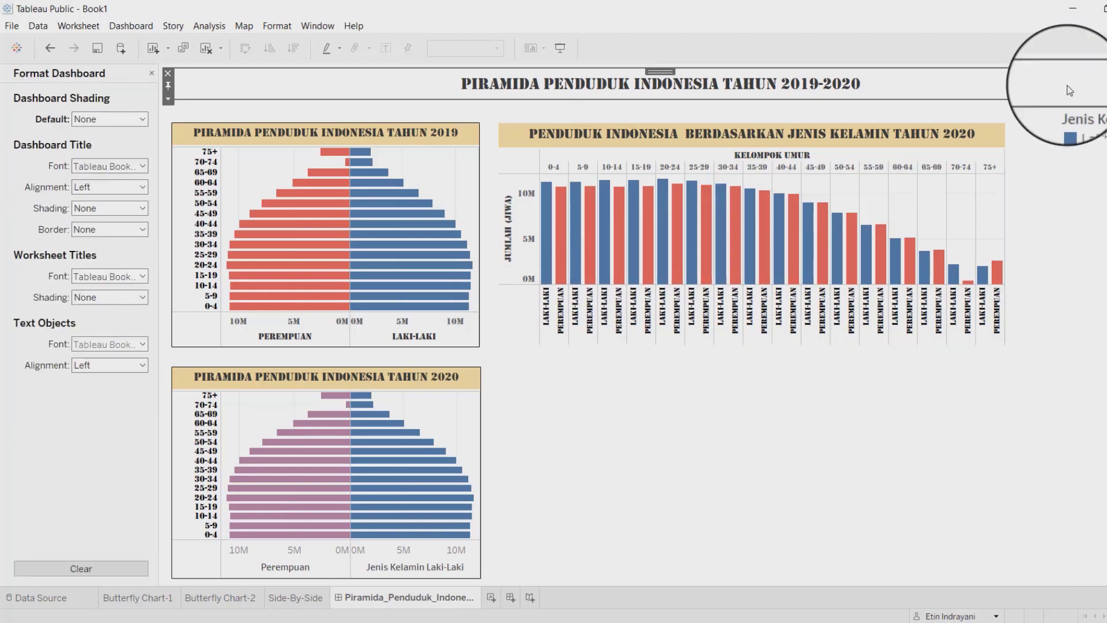
Shade the dashboard title with the same custom tan colour as the chart titles.
right_click(1070, 90)
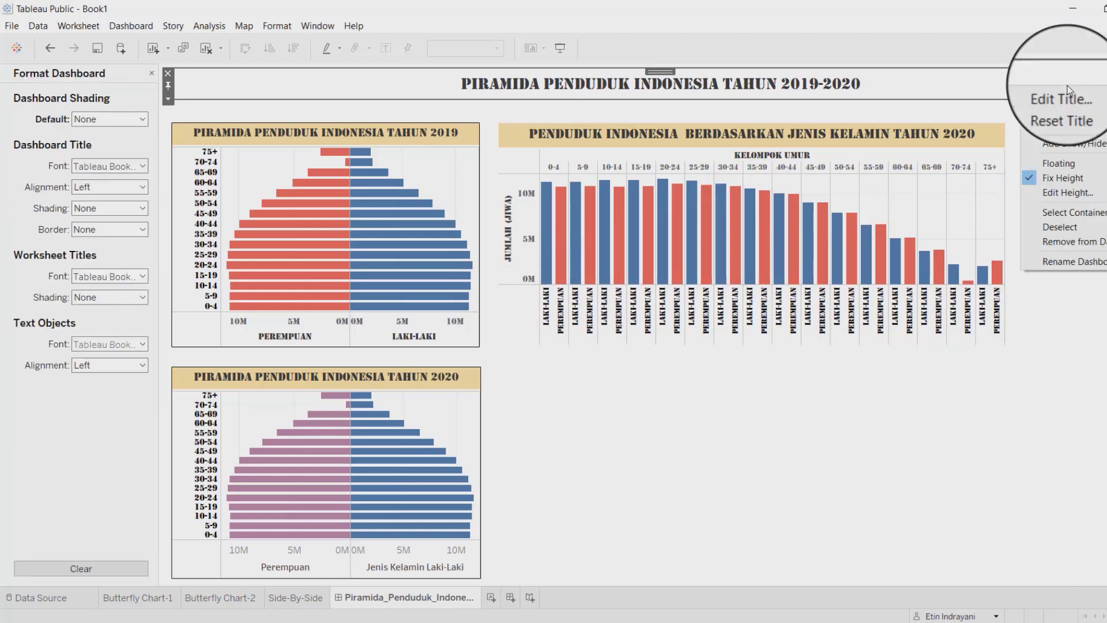
left_click(1070, 127)
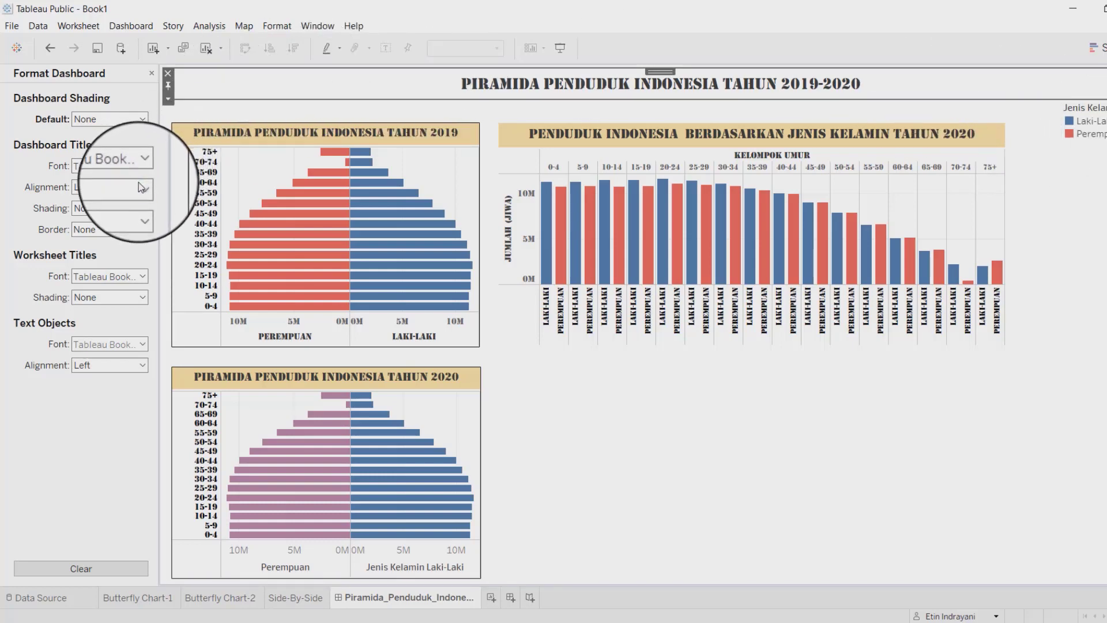
left_click(143, 208)
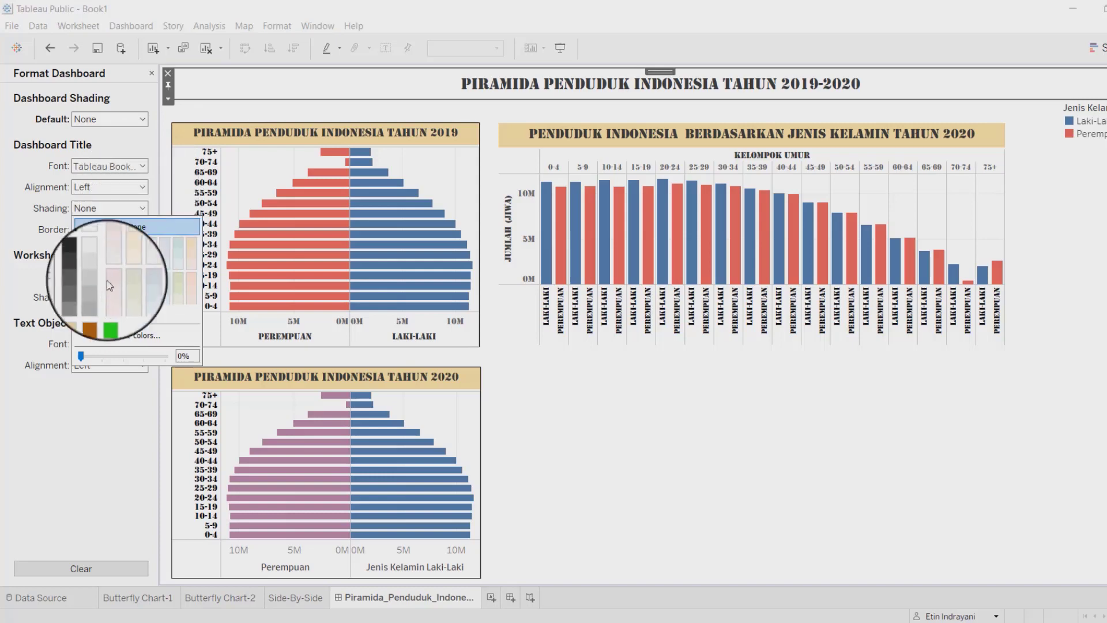
left_click(81, 313)
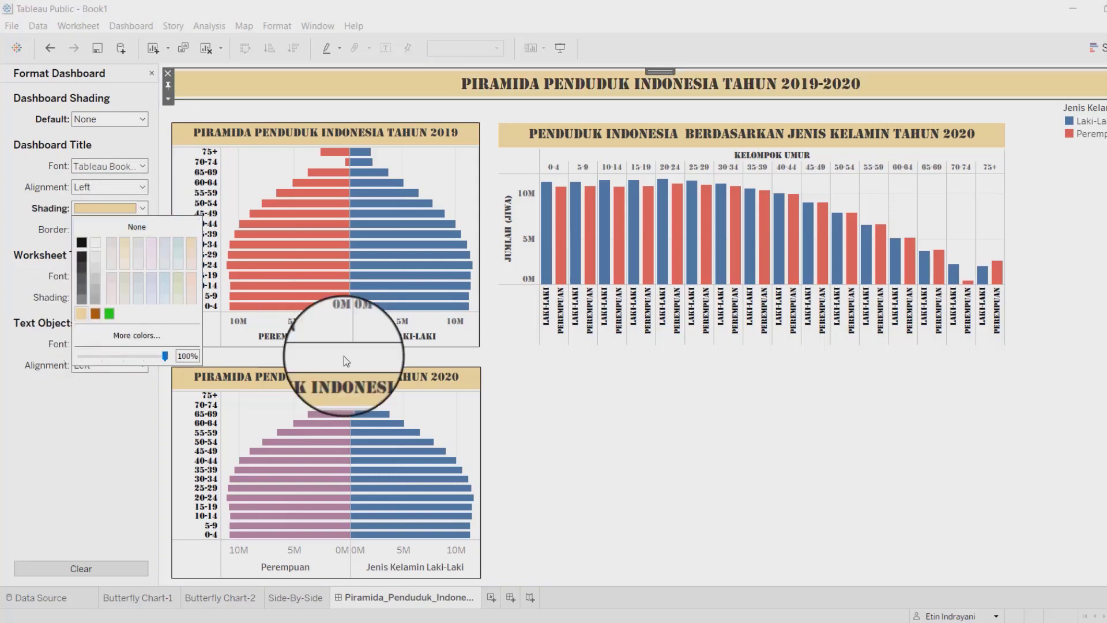
left_click(541, 406)
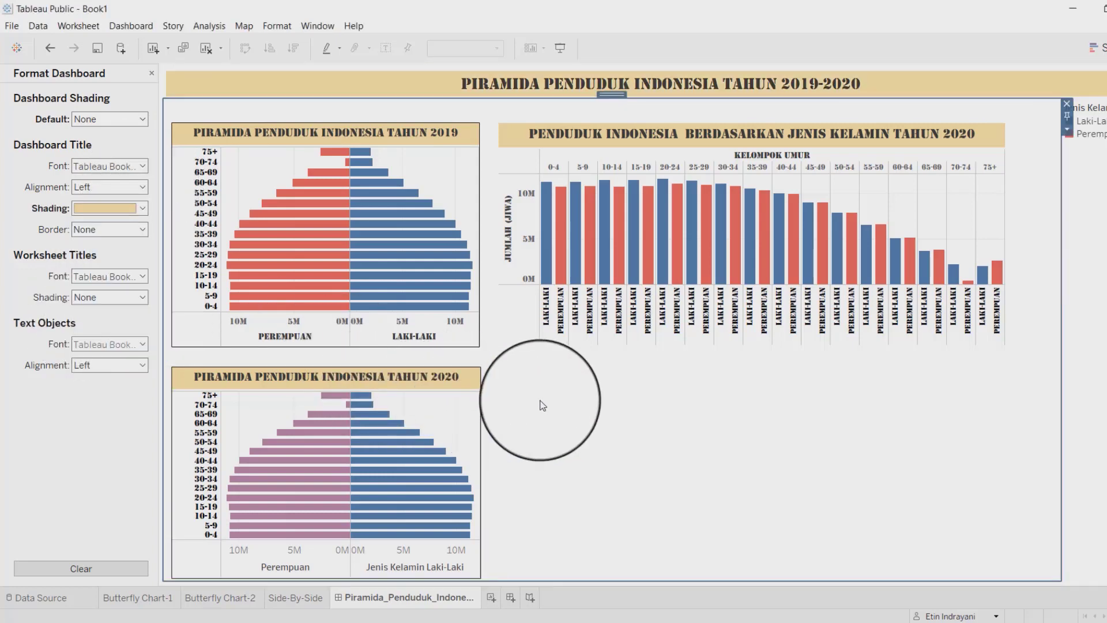
Add a thin solid dark border around the side-by-side chart in its layout settings.
left_click(618, 314)
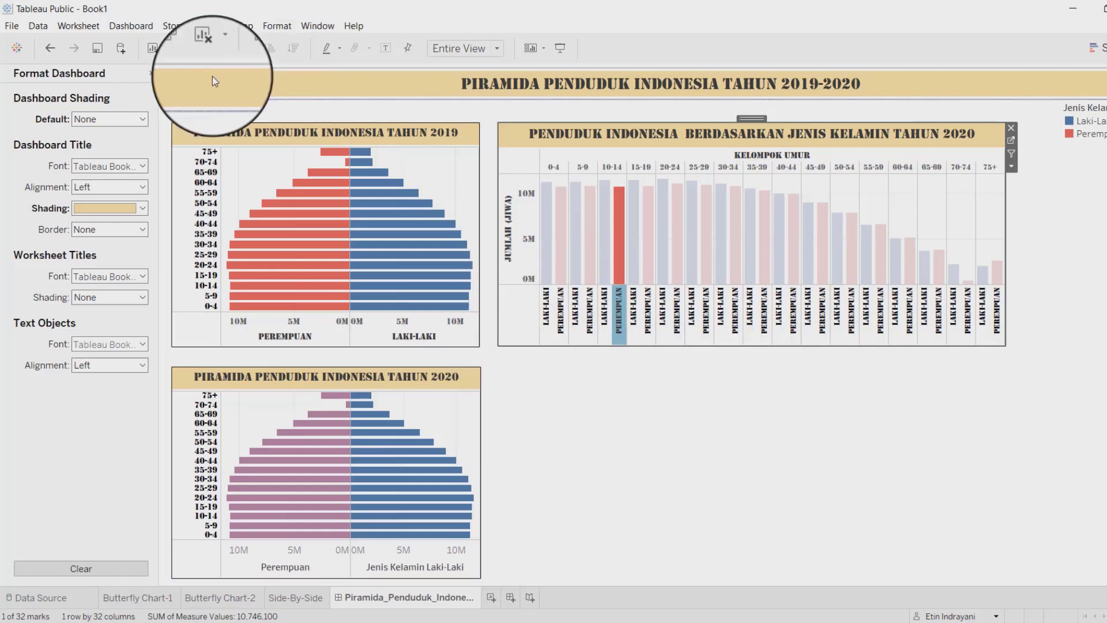
left_click(152, 74)
left_click(137, 73)
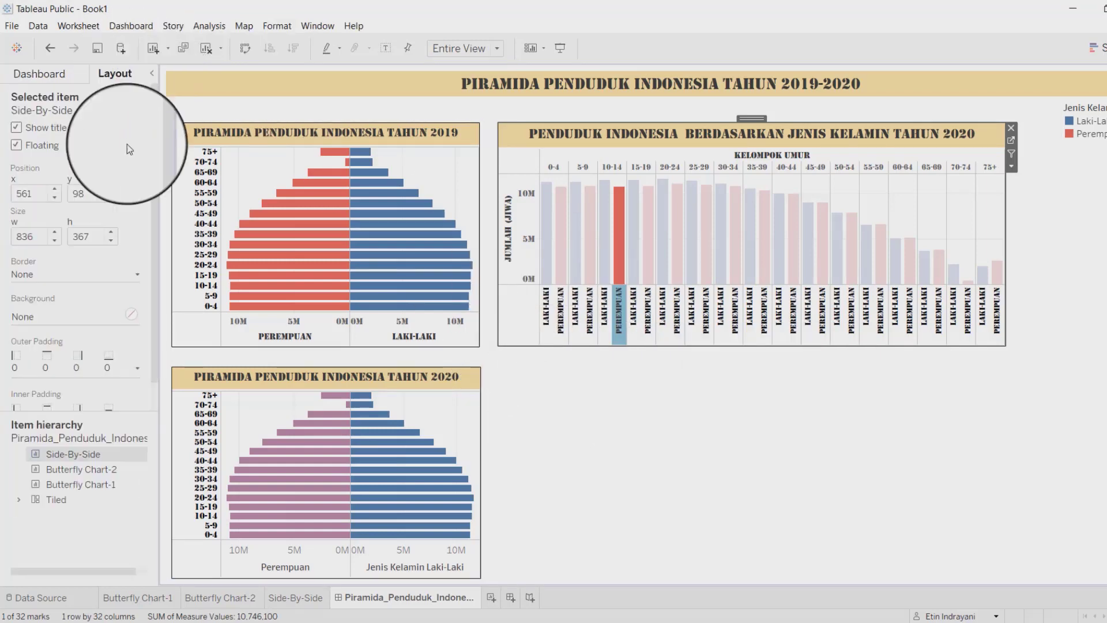
left_click(126, 276)
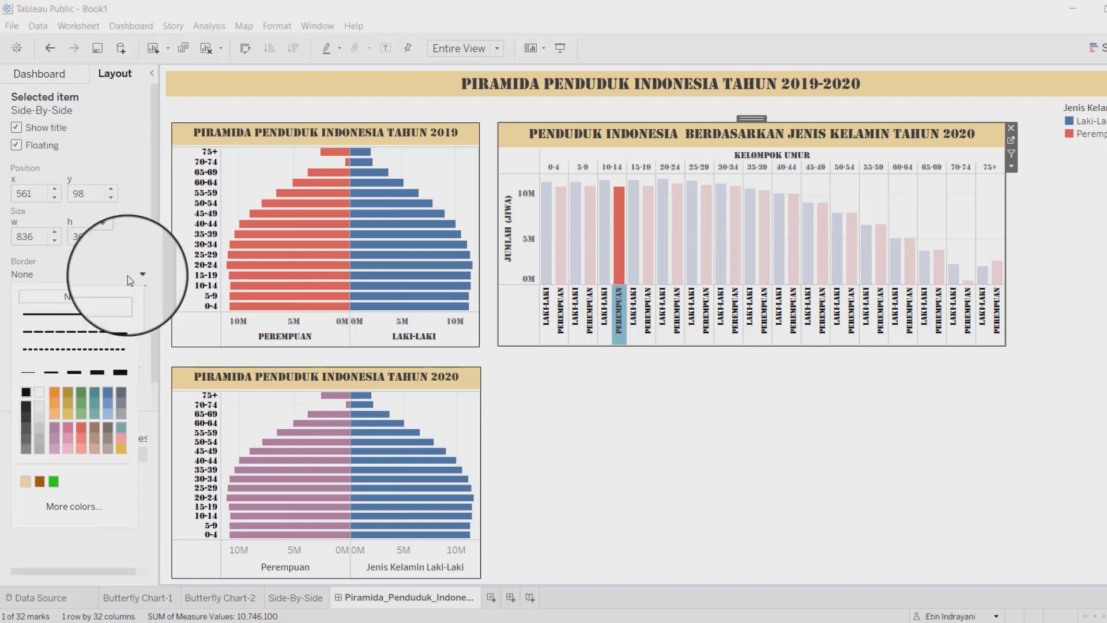
left_click(709, 453)
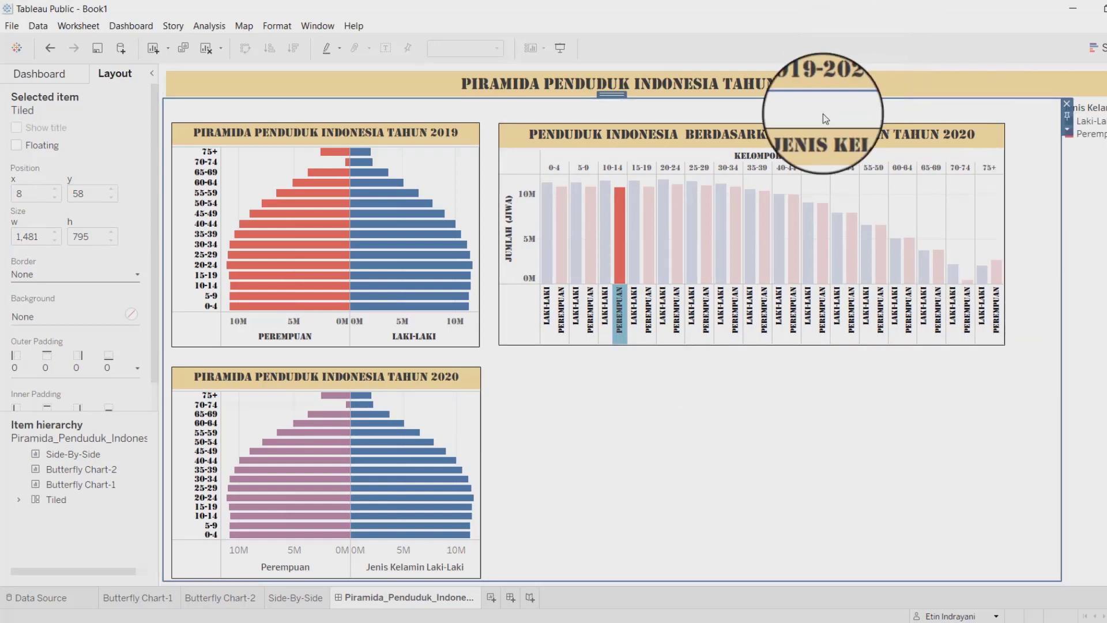
Shift the side-by-side chart right to x 607 and widen both population pyramids to 548.
left_click(811, 128)
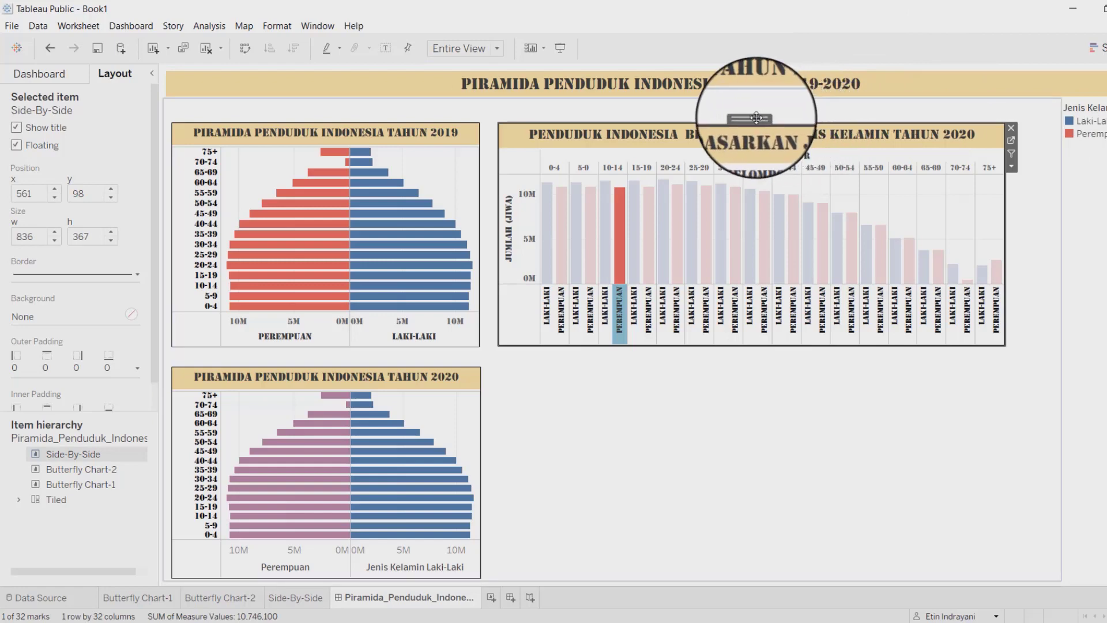
left_click_drag(763, 116, 783, 115)
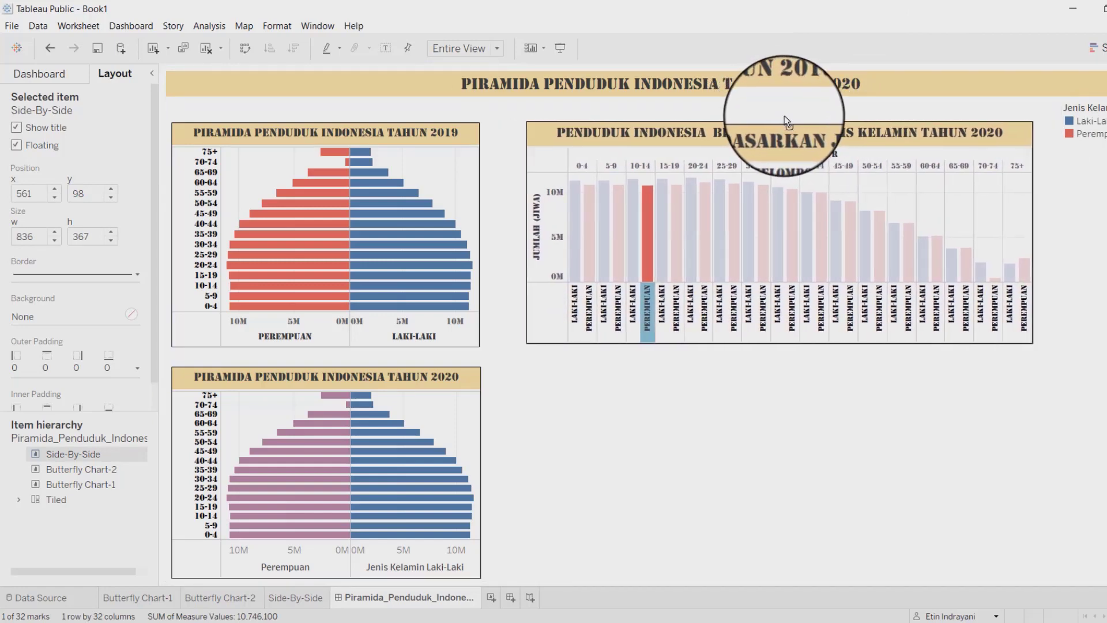
left_click(438, 129)
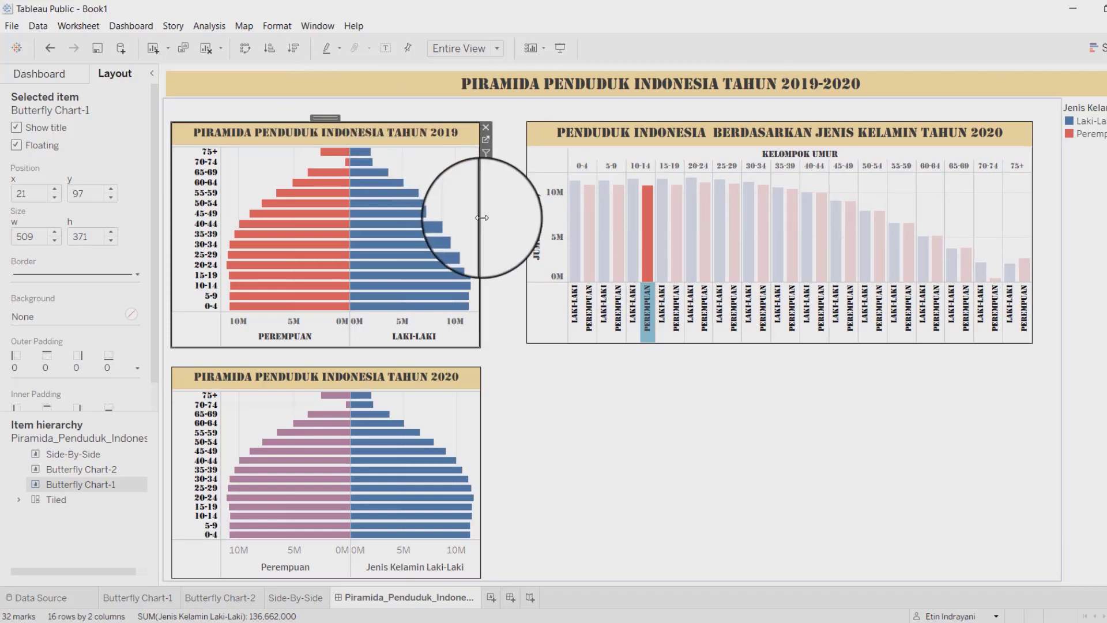
left_click_drag(483, 223, 505, 222)
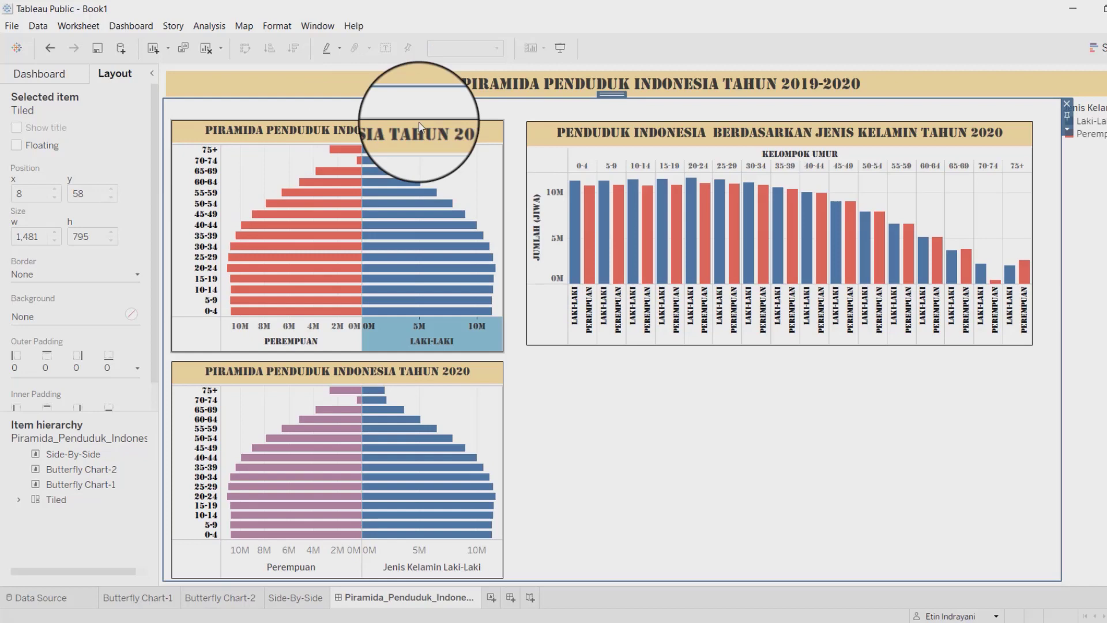
Remove the 2019 population pyramid (Butterfly Chart-1) from the dashboard.
left_click(418, 123)
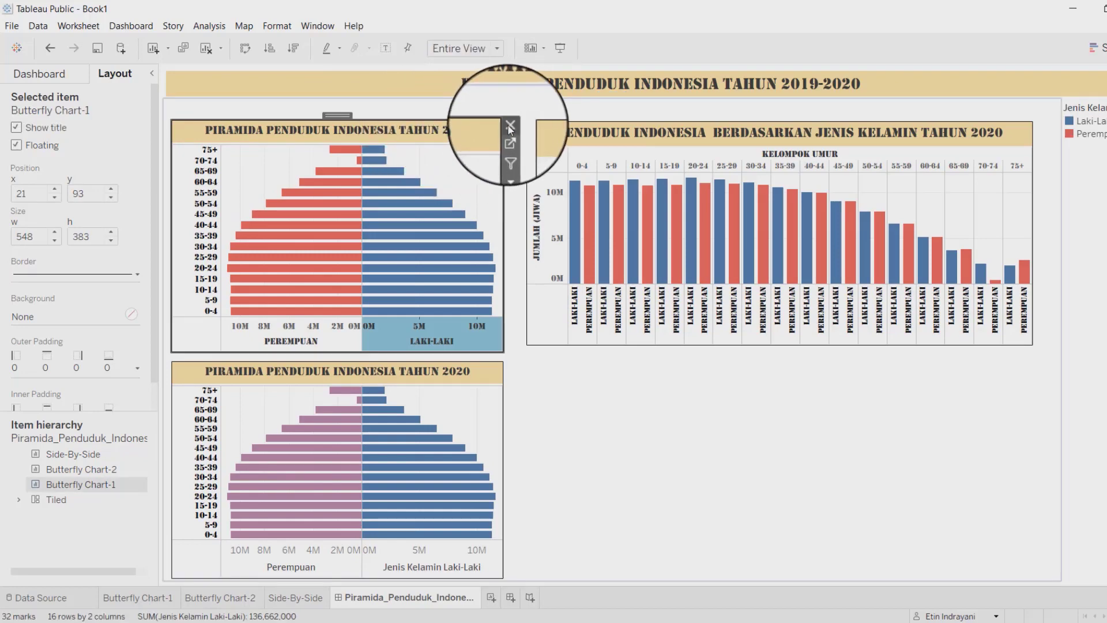
left_click(496, 366)
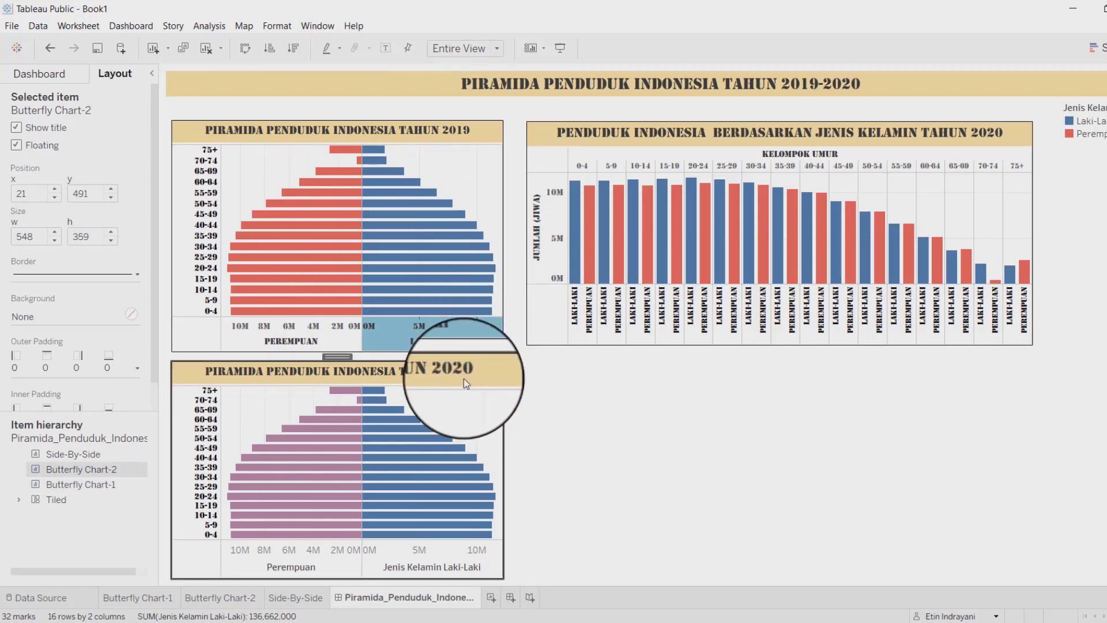
left_click(496, 130)
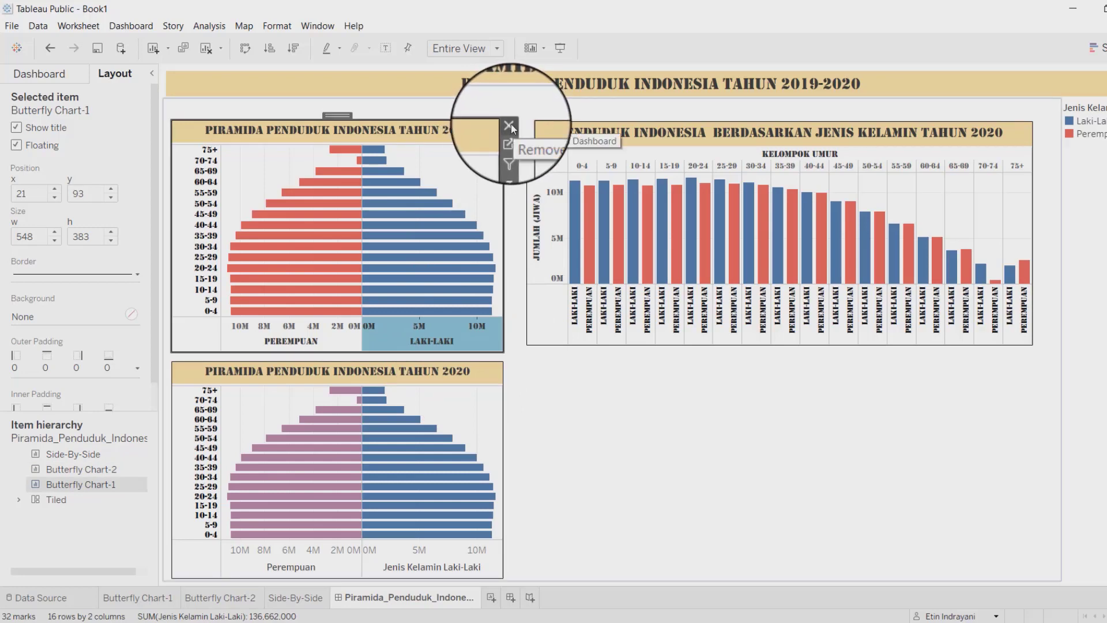
left_click(510, 125)
Move the 2020 pyramid up beside the side-by-side chart, to about x 30, y 95, and stretch its height to about 374.
left_click(369, 372)
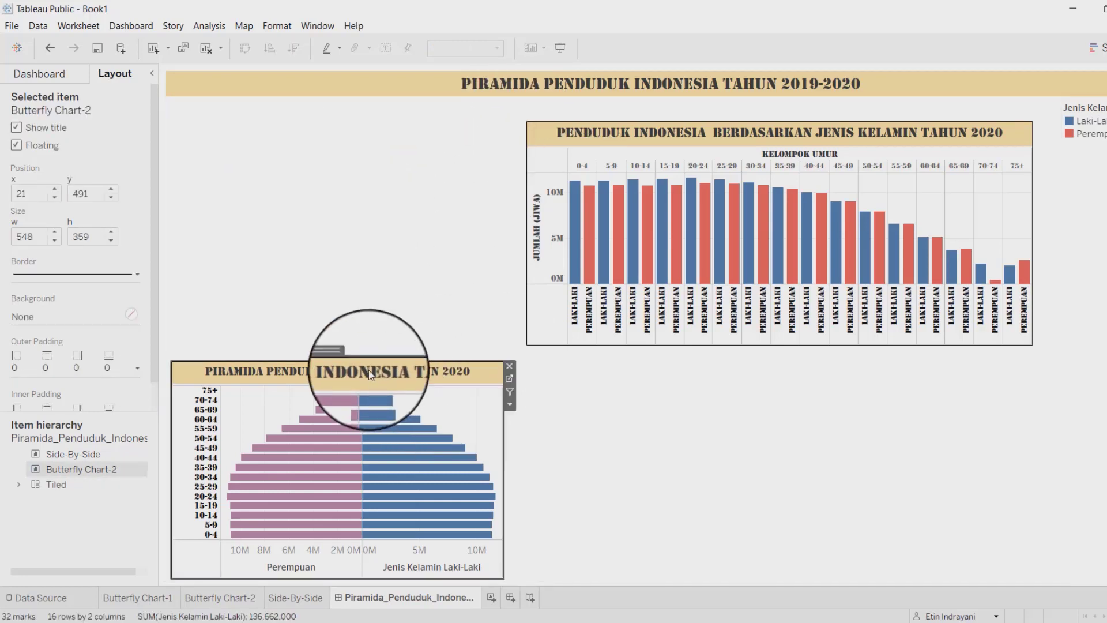
left_click_drag(340, 354, 344, 114)
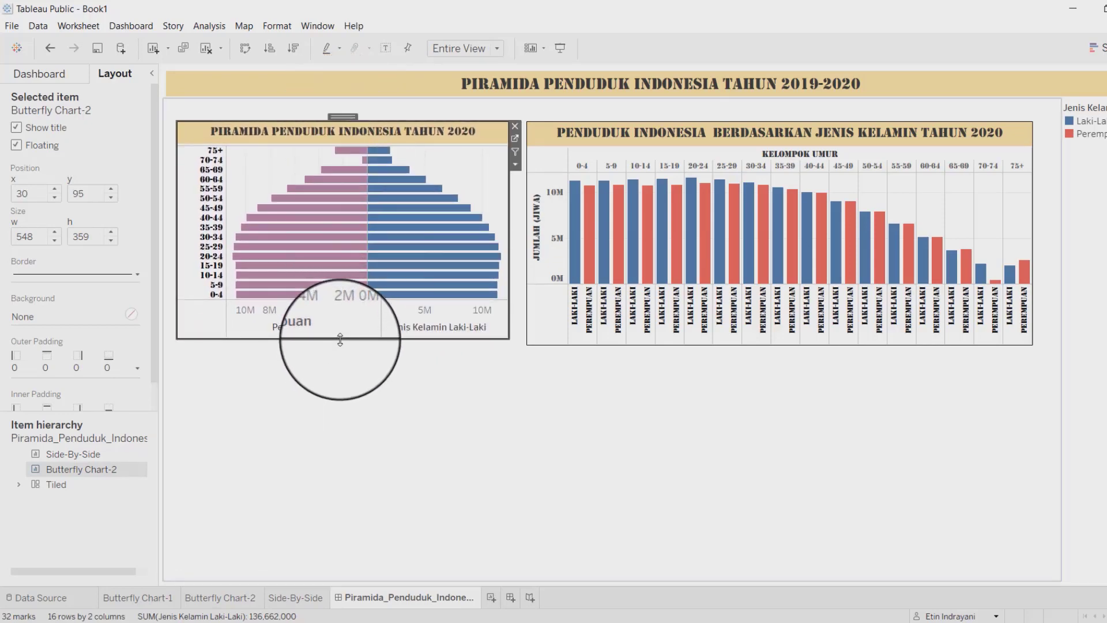
left_click_drag(340, 340, 341, 348)
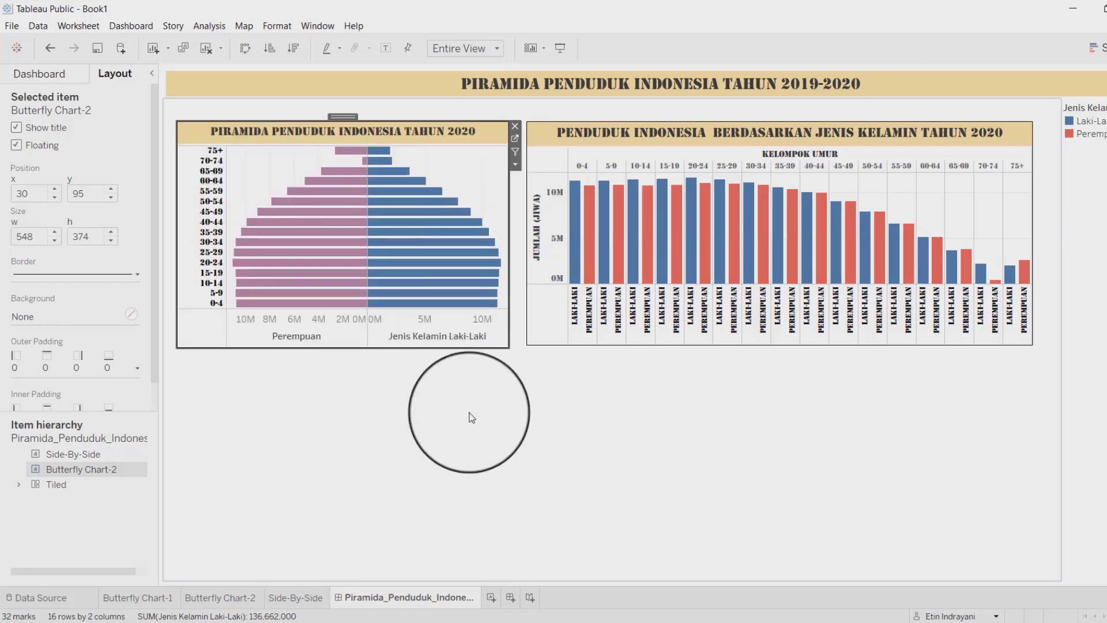
left_click(483, 426)
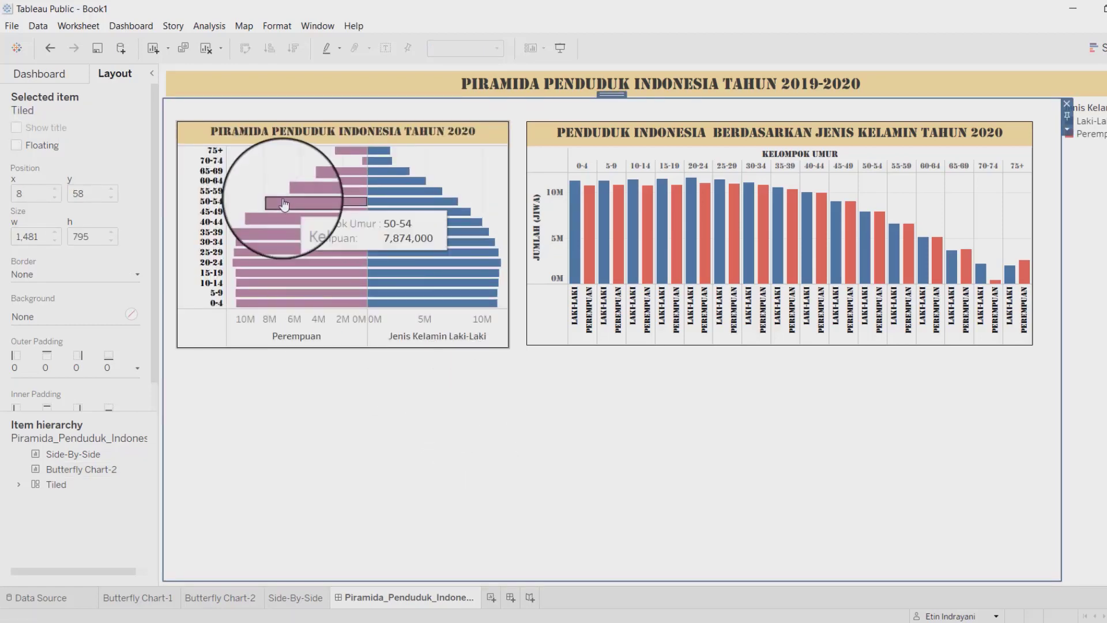
Save the workbook to Tableau Public under the title "Piramida Penduduk Indonesia Tahun 2020".
left_click(9, 30)
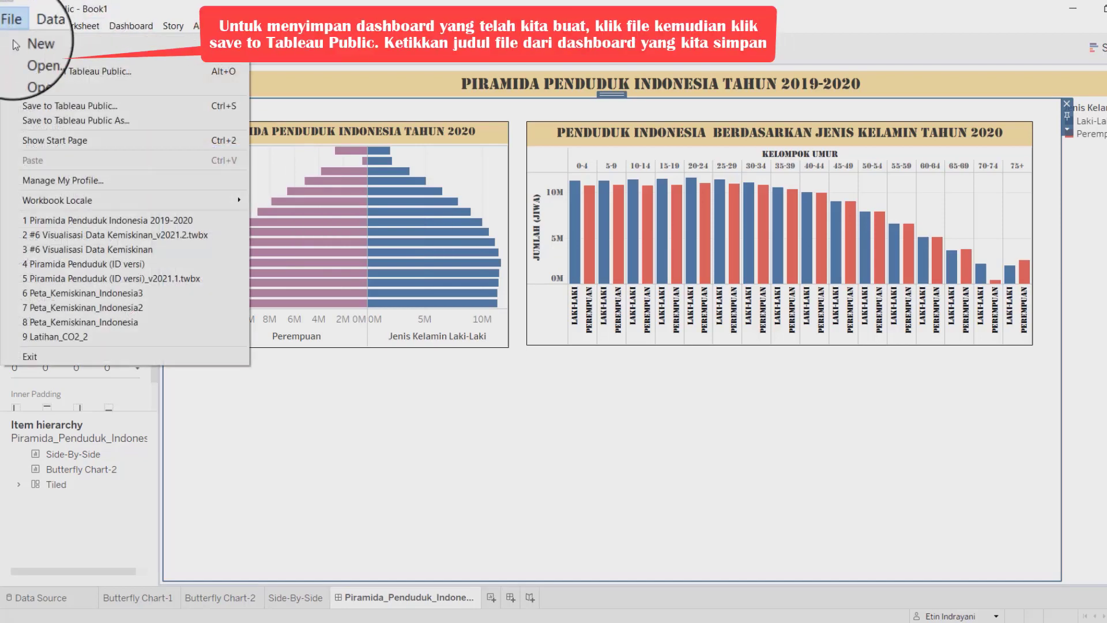
left_click(45, 120)
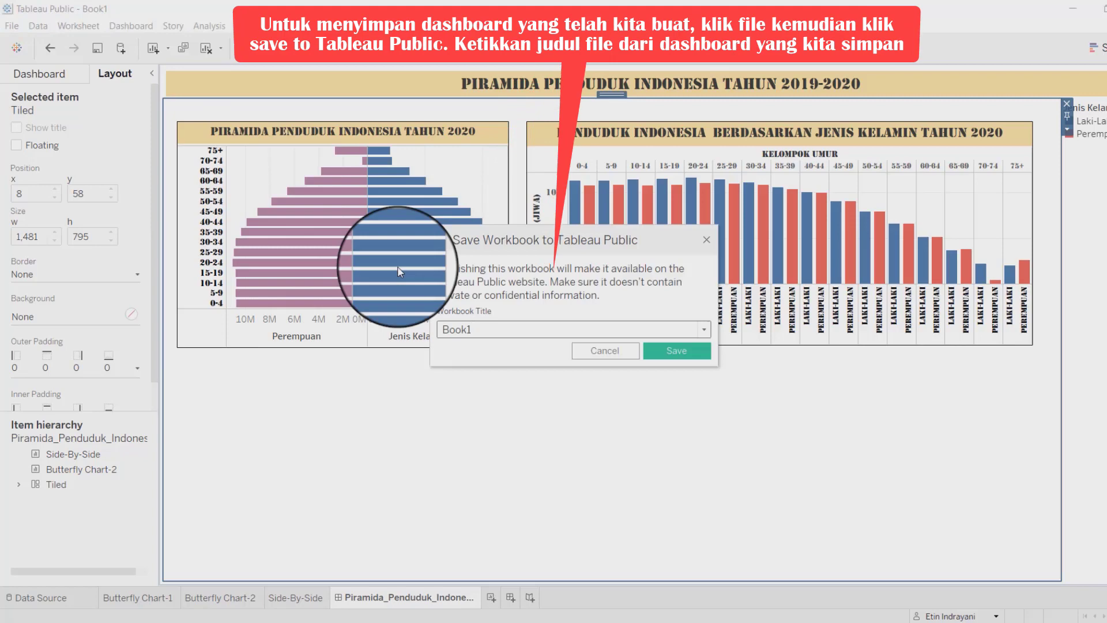
key("BackSpace")
key("BackSpace")
key("BackSpace")
key("BackSpace")
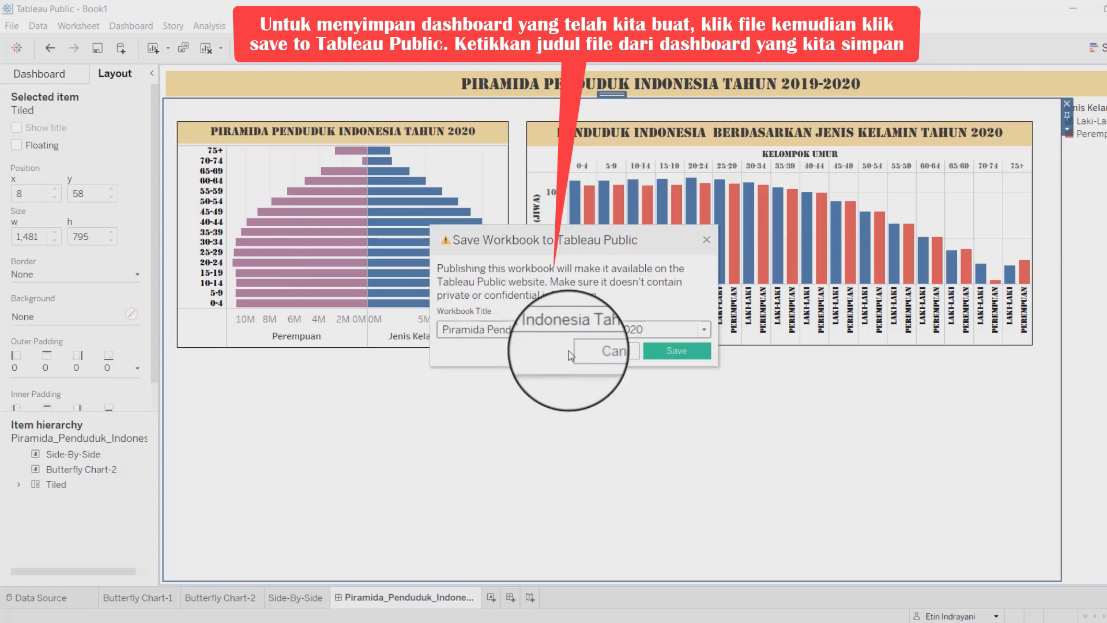
left_click(670, 350)
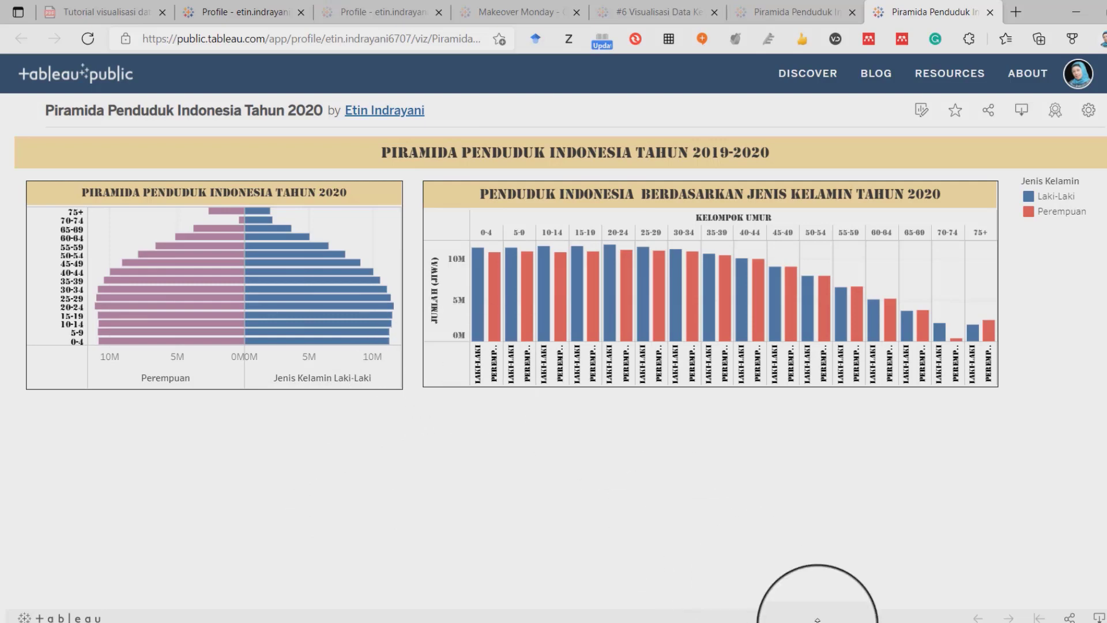
Switch back to the Piramida Penduduk Indonesia Tahun 2020 workbook in Tableau Public and stretch the 2020 pyramid's height to about 433.
mouse_move(816, 619)
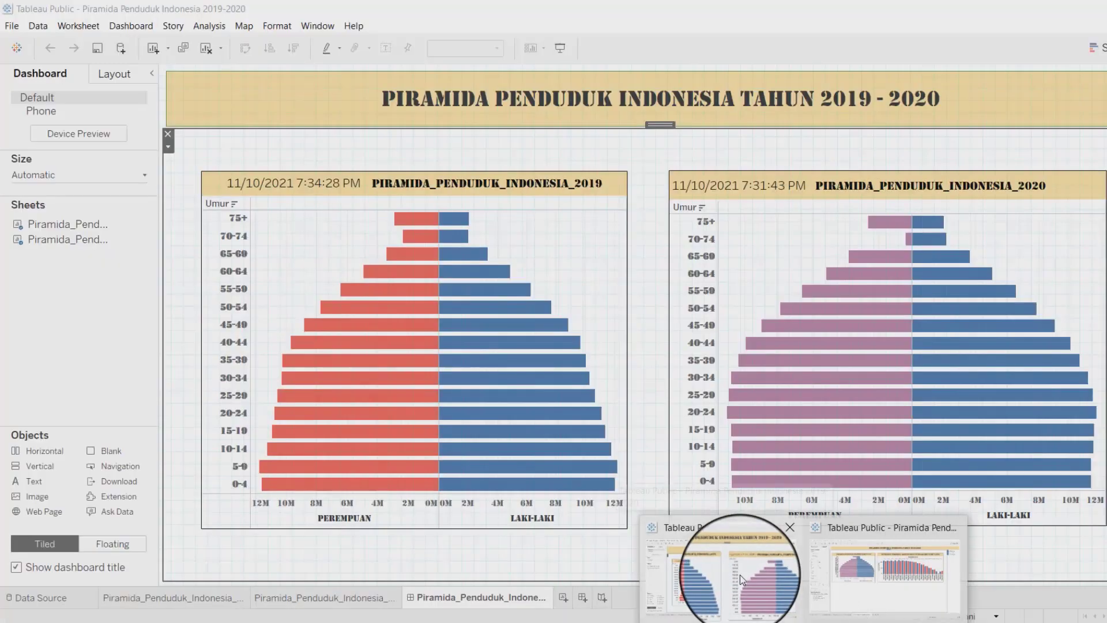
left_click(740, 577)
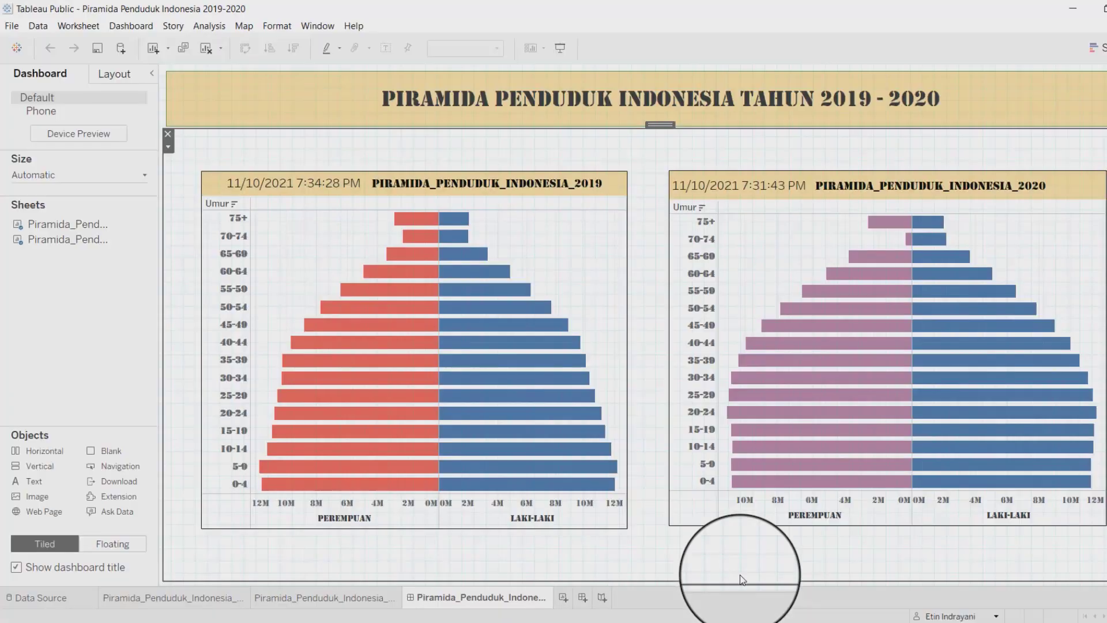
mouse_move(810, 614)
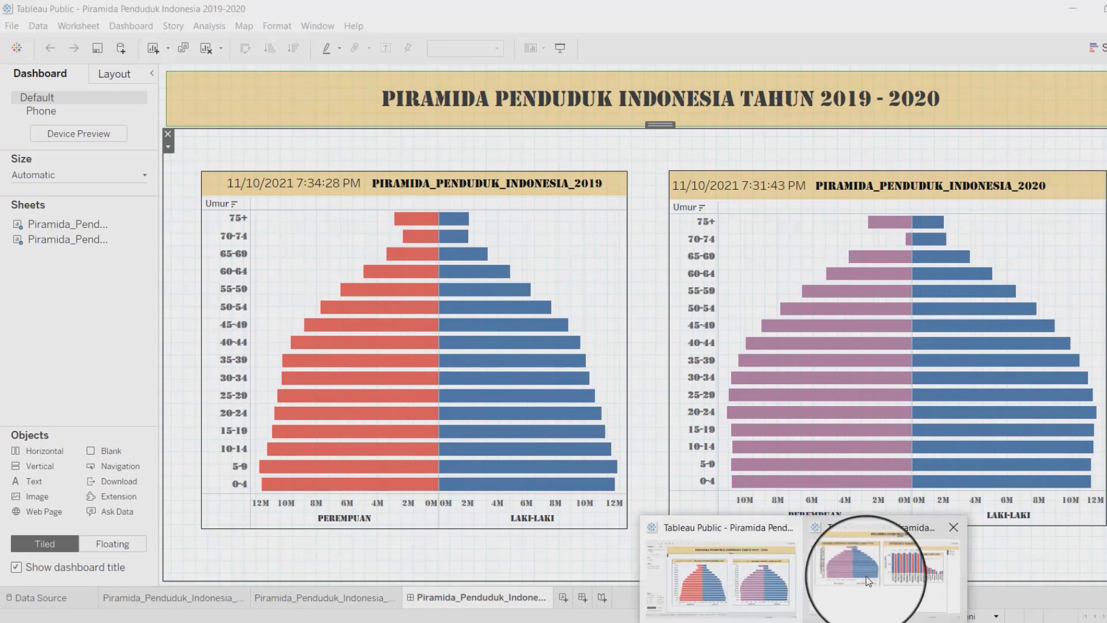
left_click(867, 579)
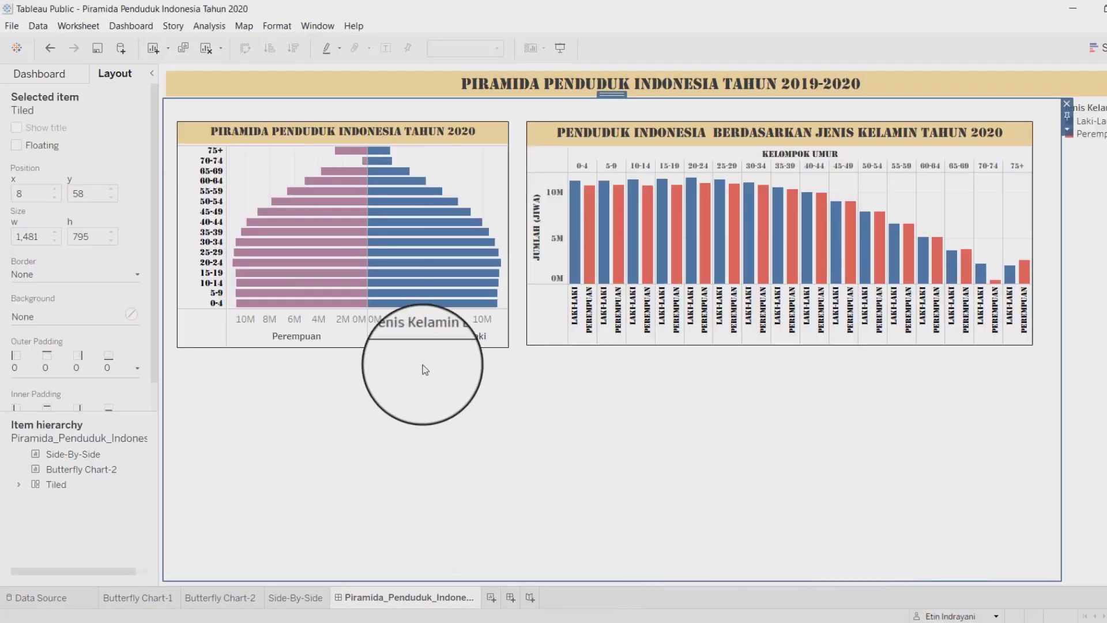
left_click(407, 346)
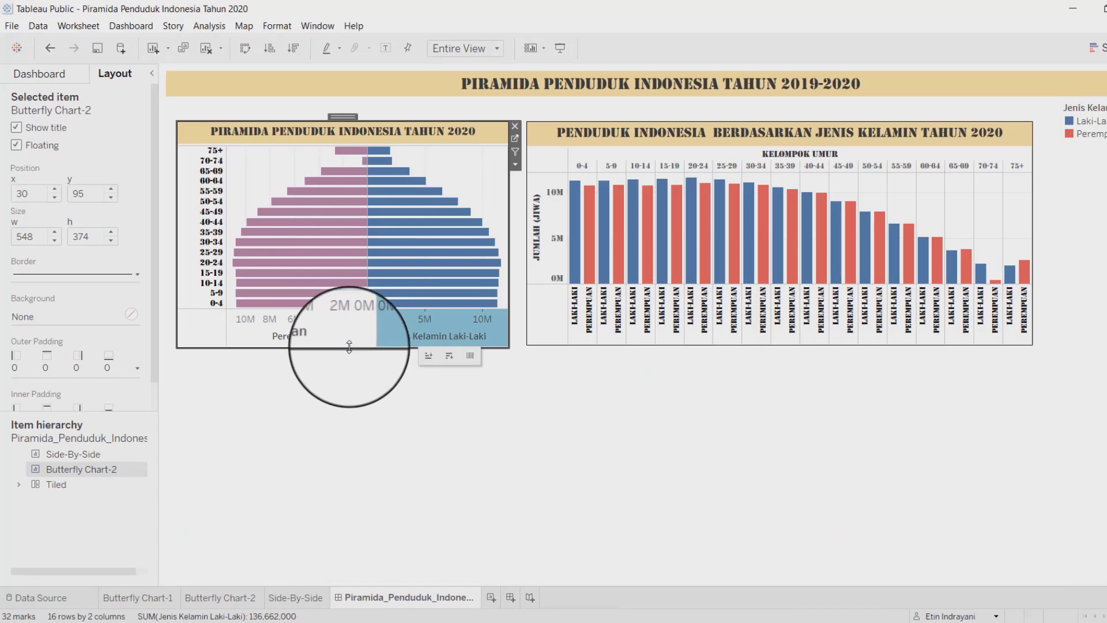
left_click_drag(349, 346, 352, 385)
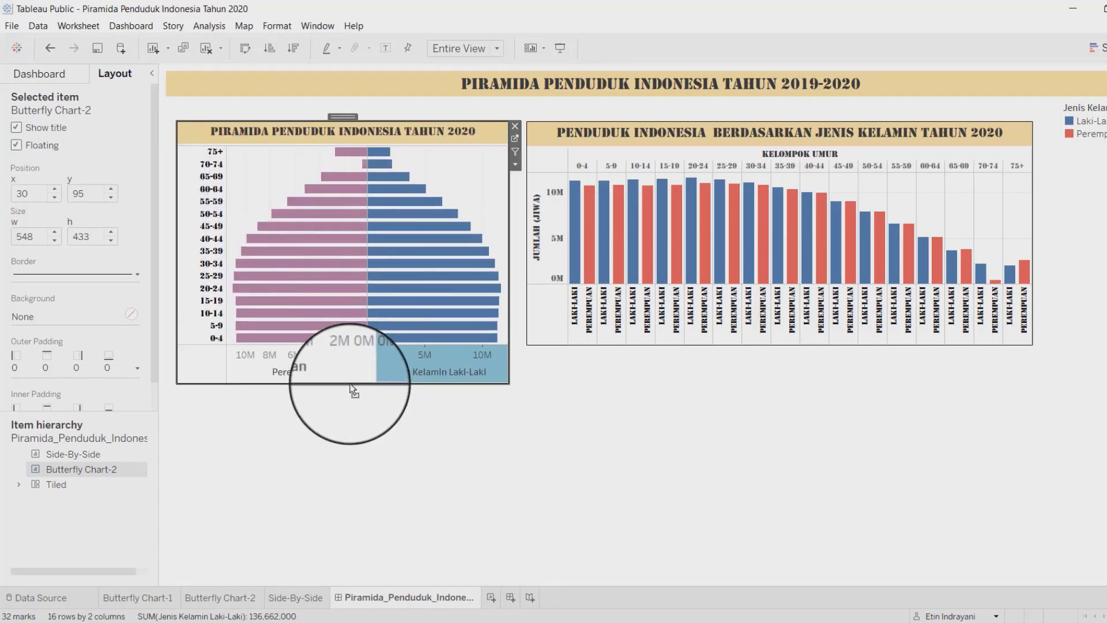
Stretch the side-by-side chart down to the lower edge of the 2020 pyramid.
left_click(656, 340)
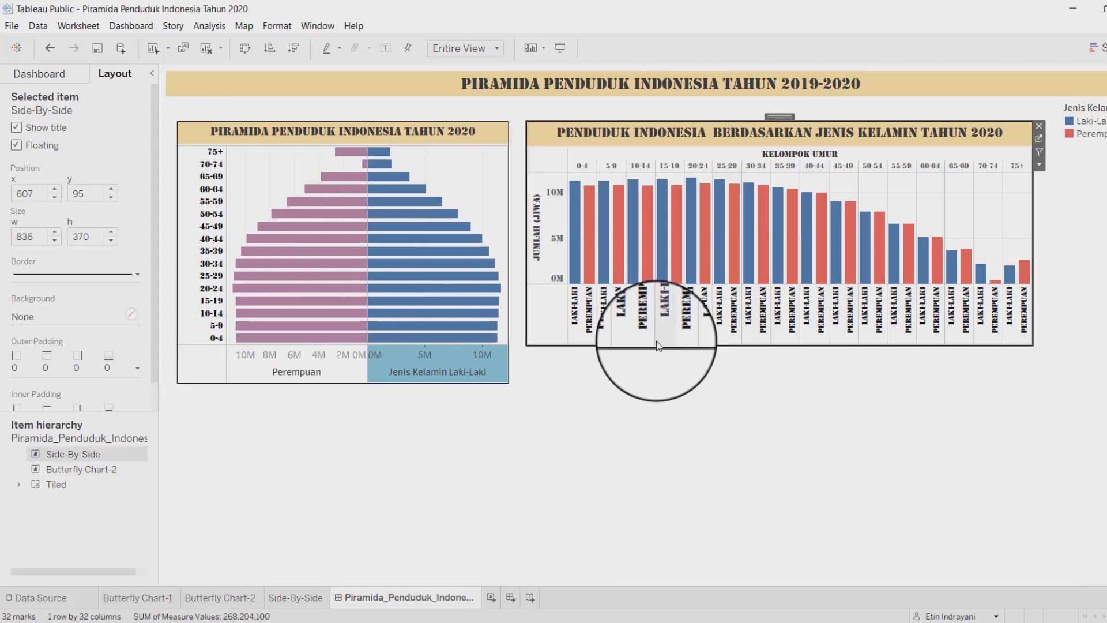
left_click(700, 347)
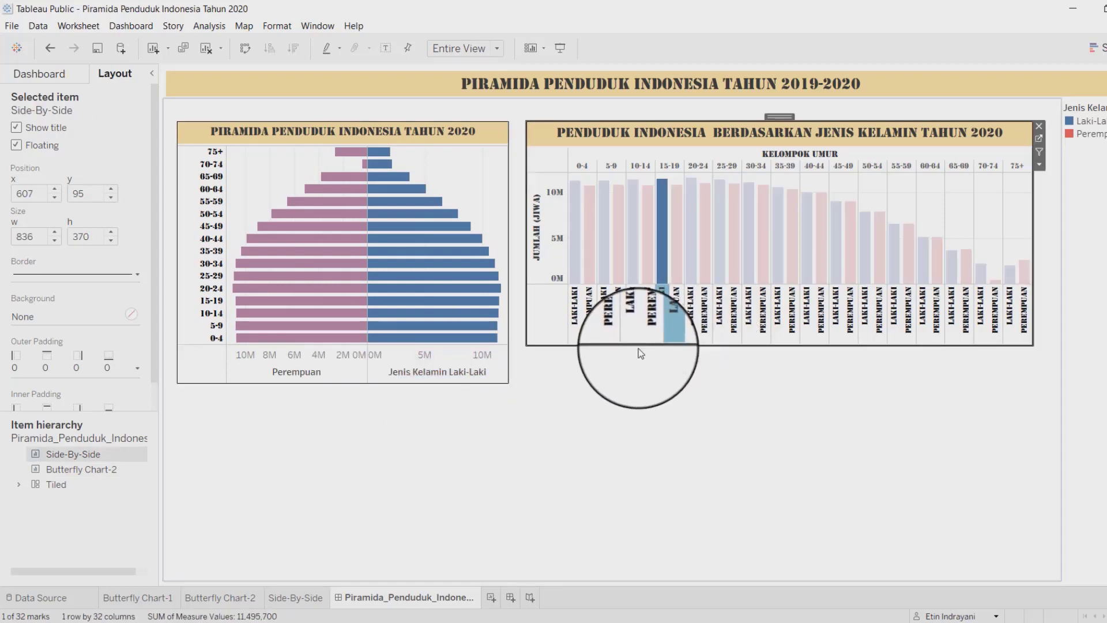
left_click_drag(638, 375, 636, 385)
left_click(754, 479)
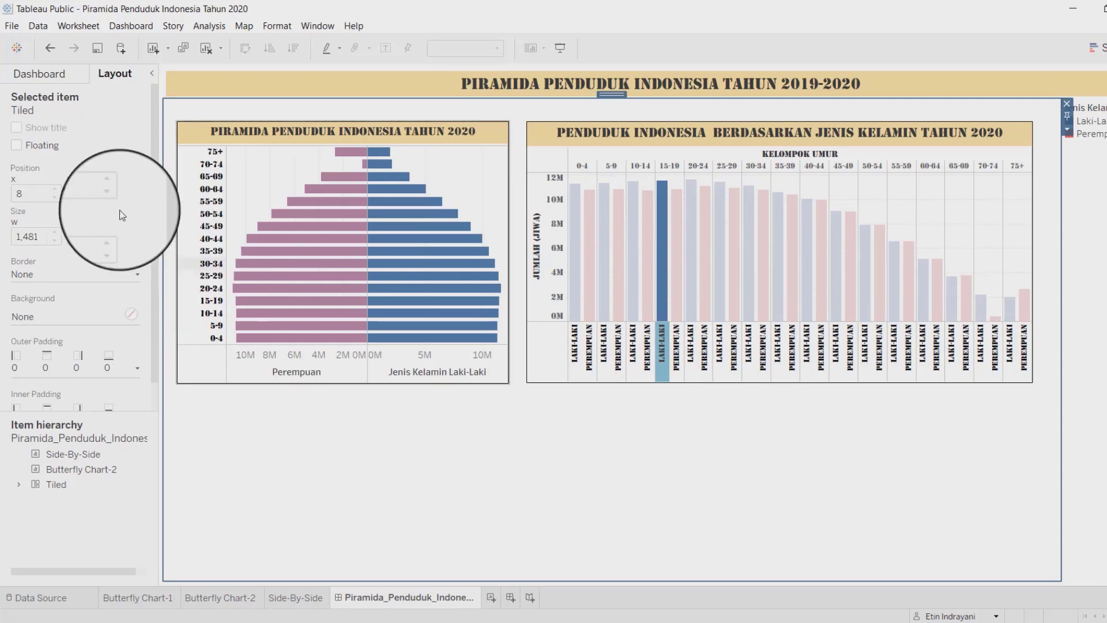
Save the workbook to Tableau Public again under the same title, overwriting the existing version.
left_click(12, 26)
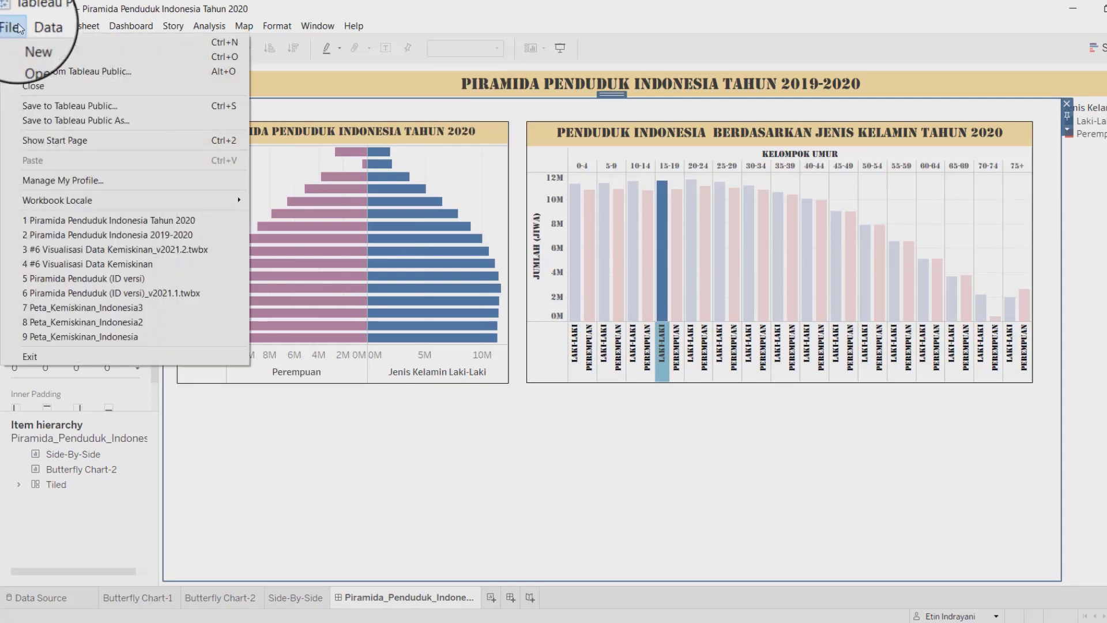
left_click(35, 105)
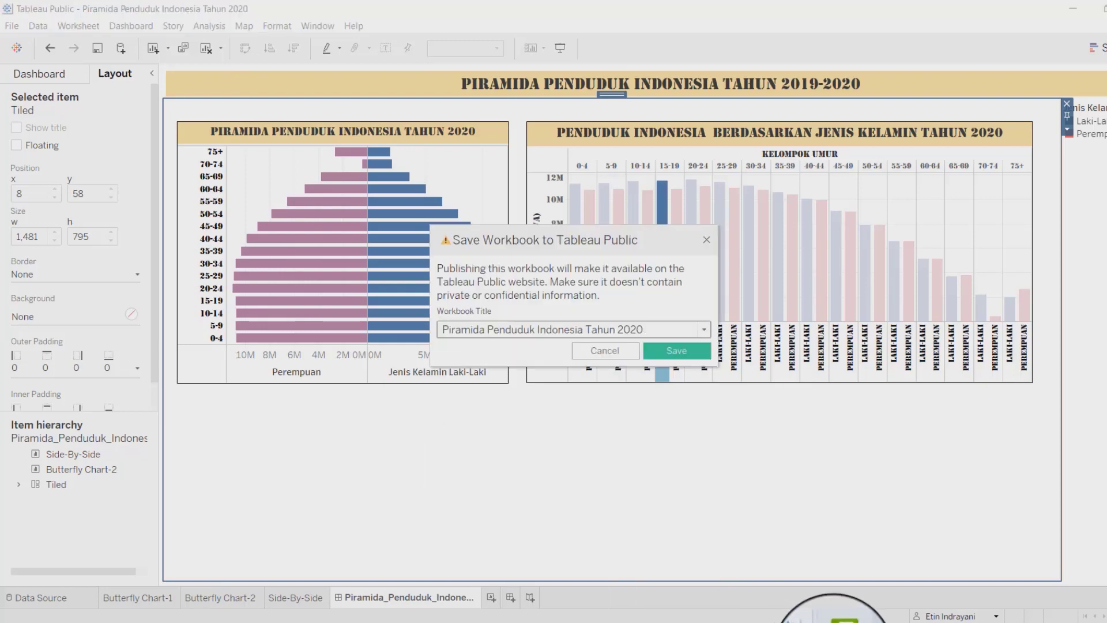
left_click(675, 353)
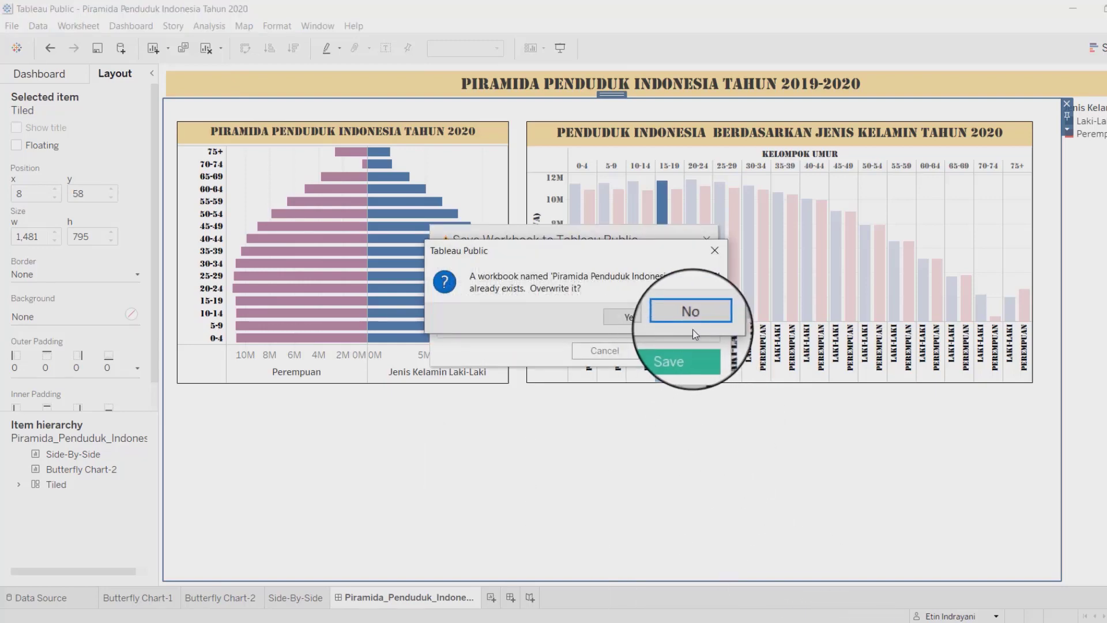
left_click(631, 319)
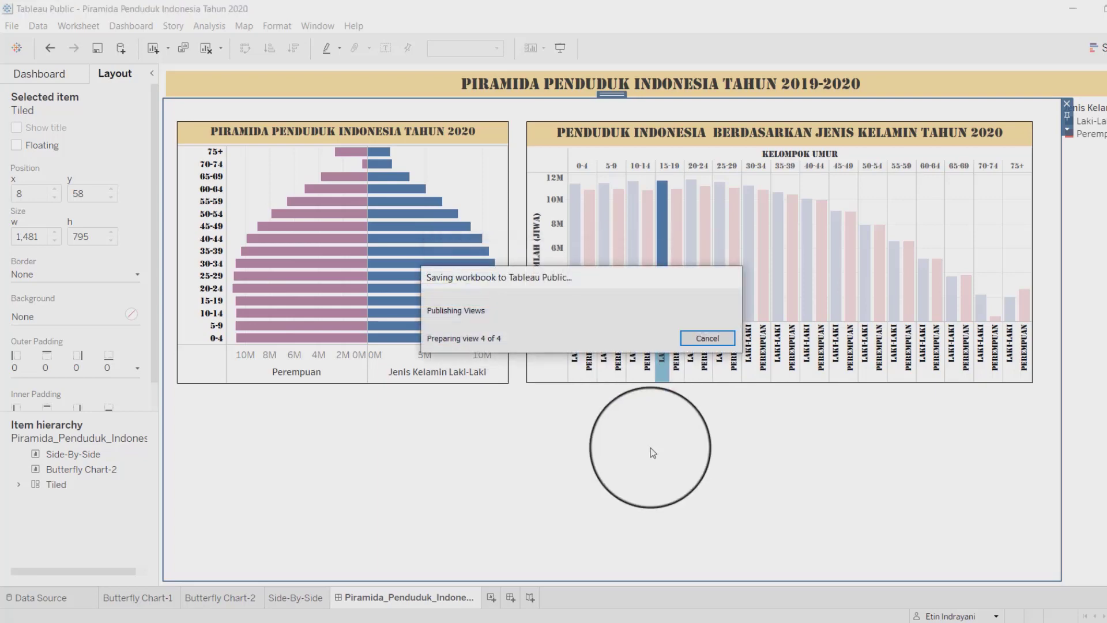